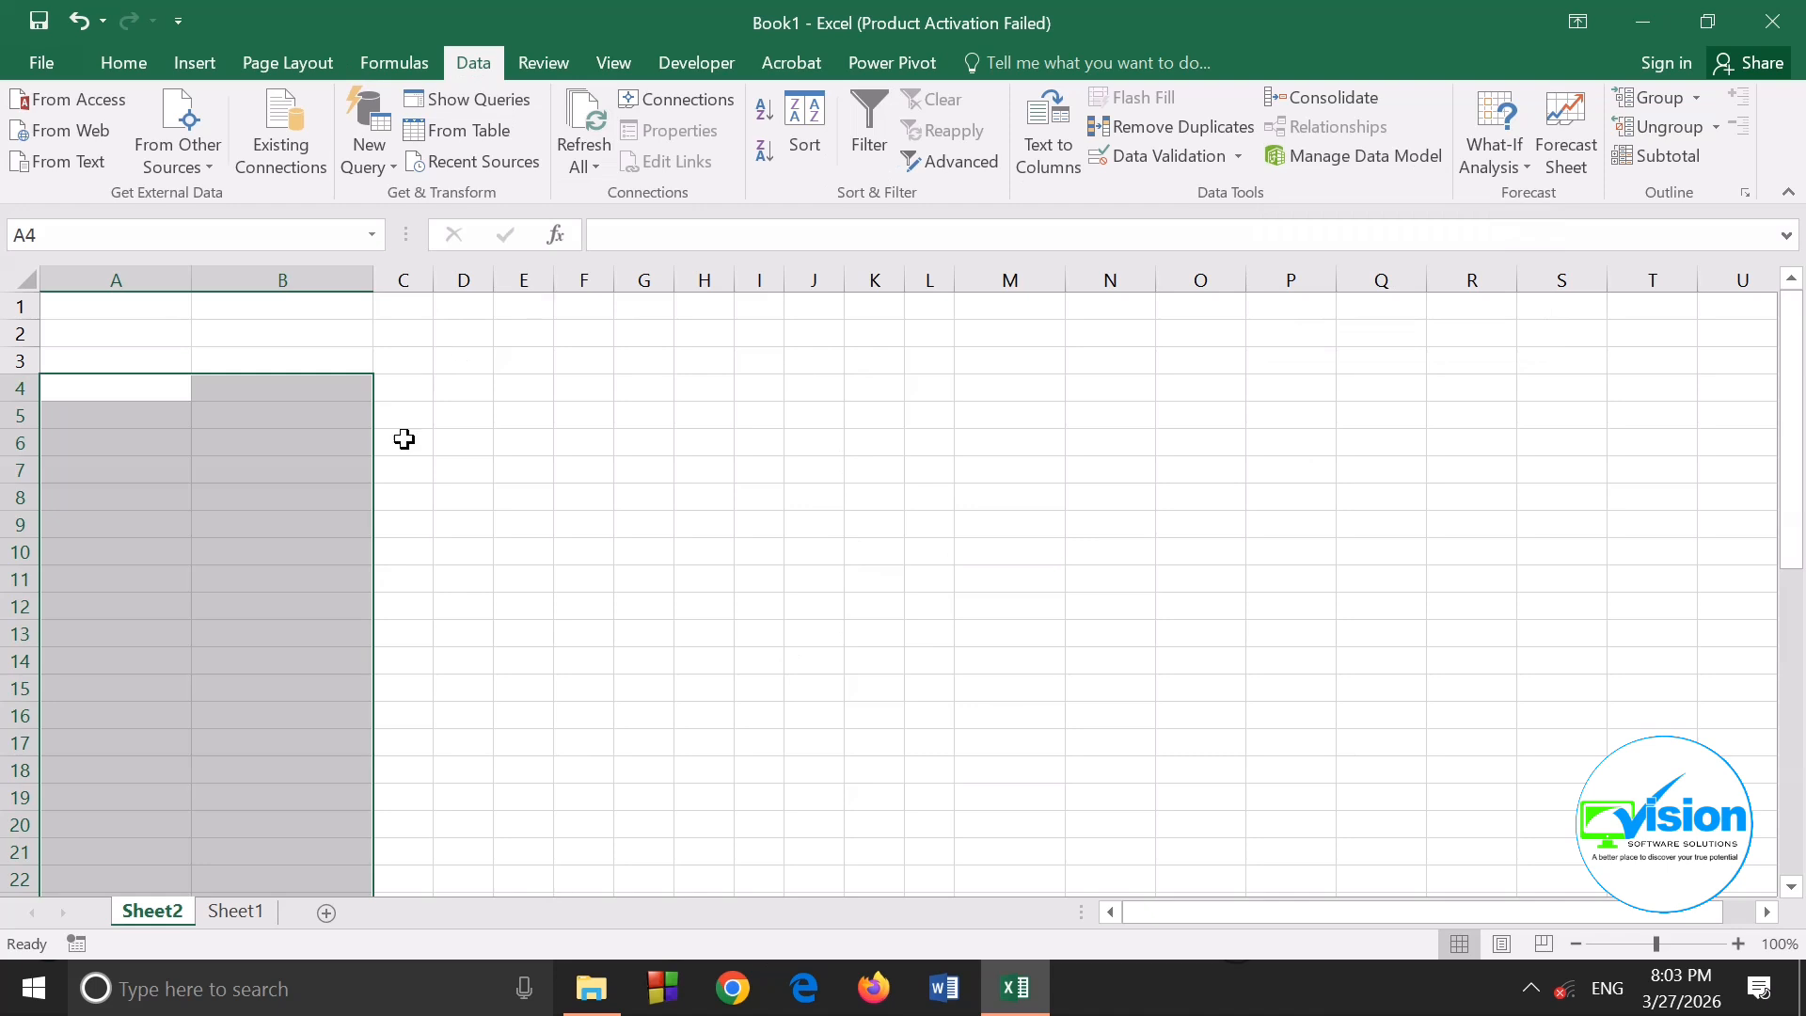
Deselect the highlighted block on Sheet2 and switch to Sheet1, which holds the source data
{"action": "left_click", "coordinate": [123, 62]}
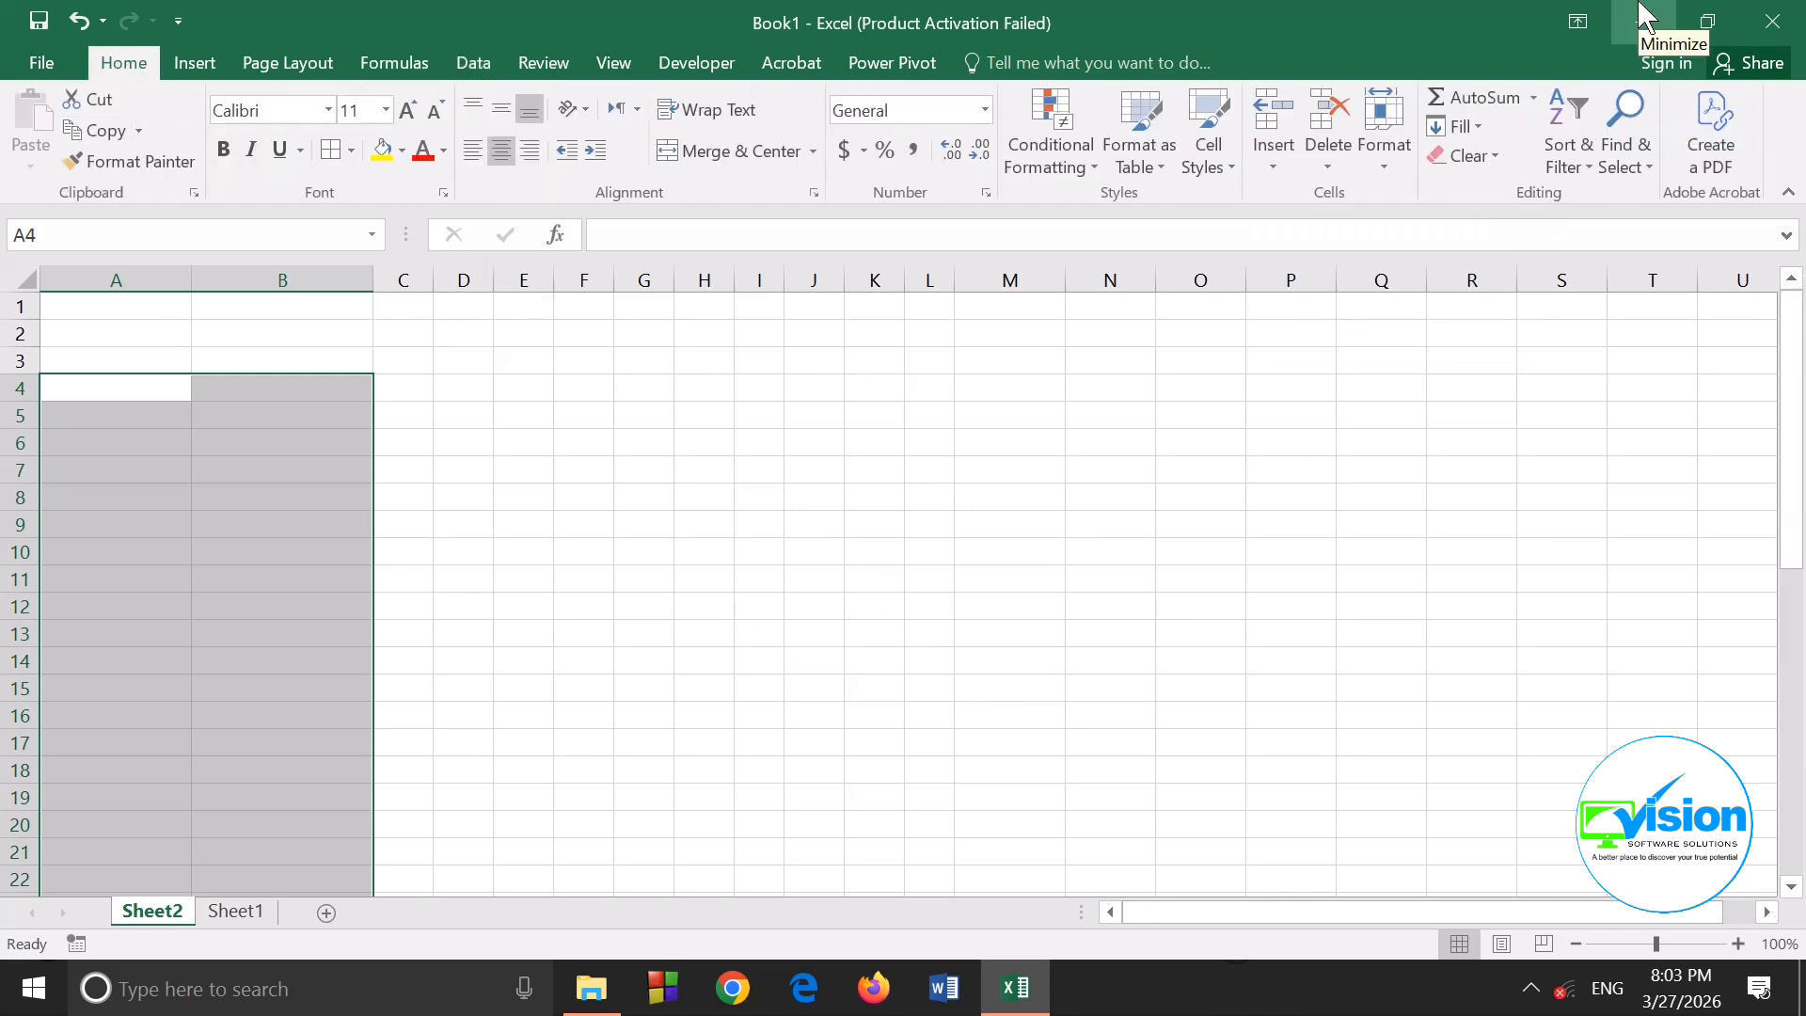
{"action": "left_click", "coordinate": [755, 712]}
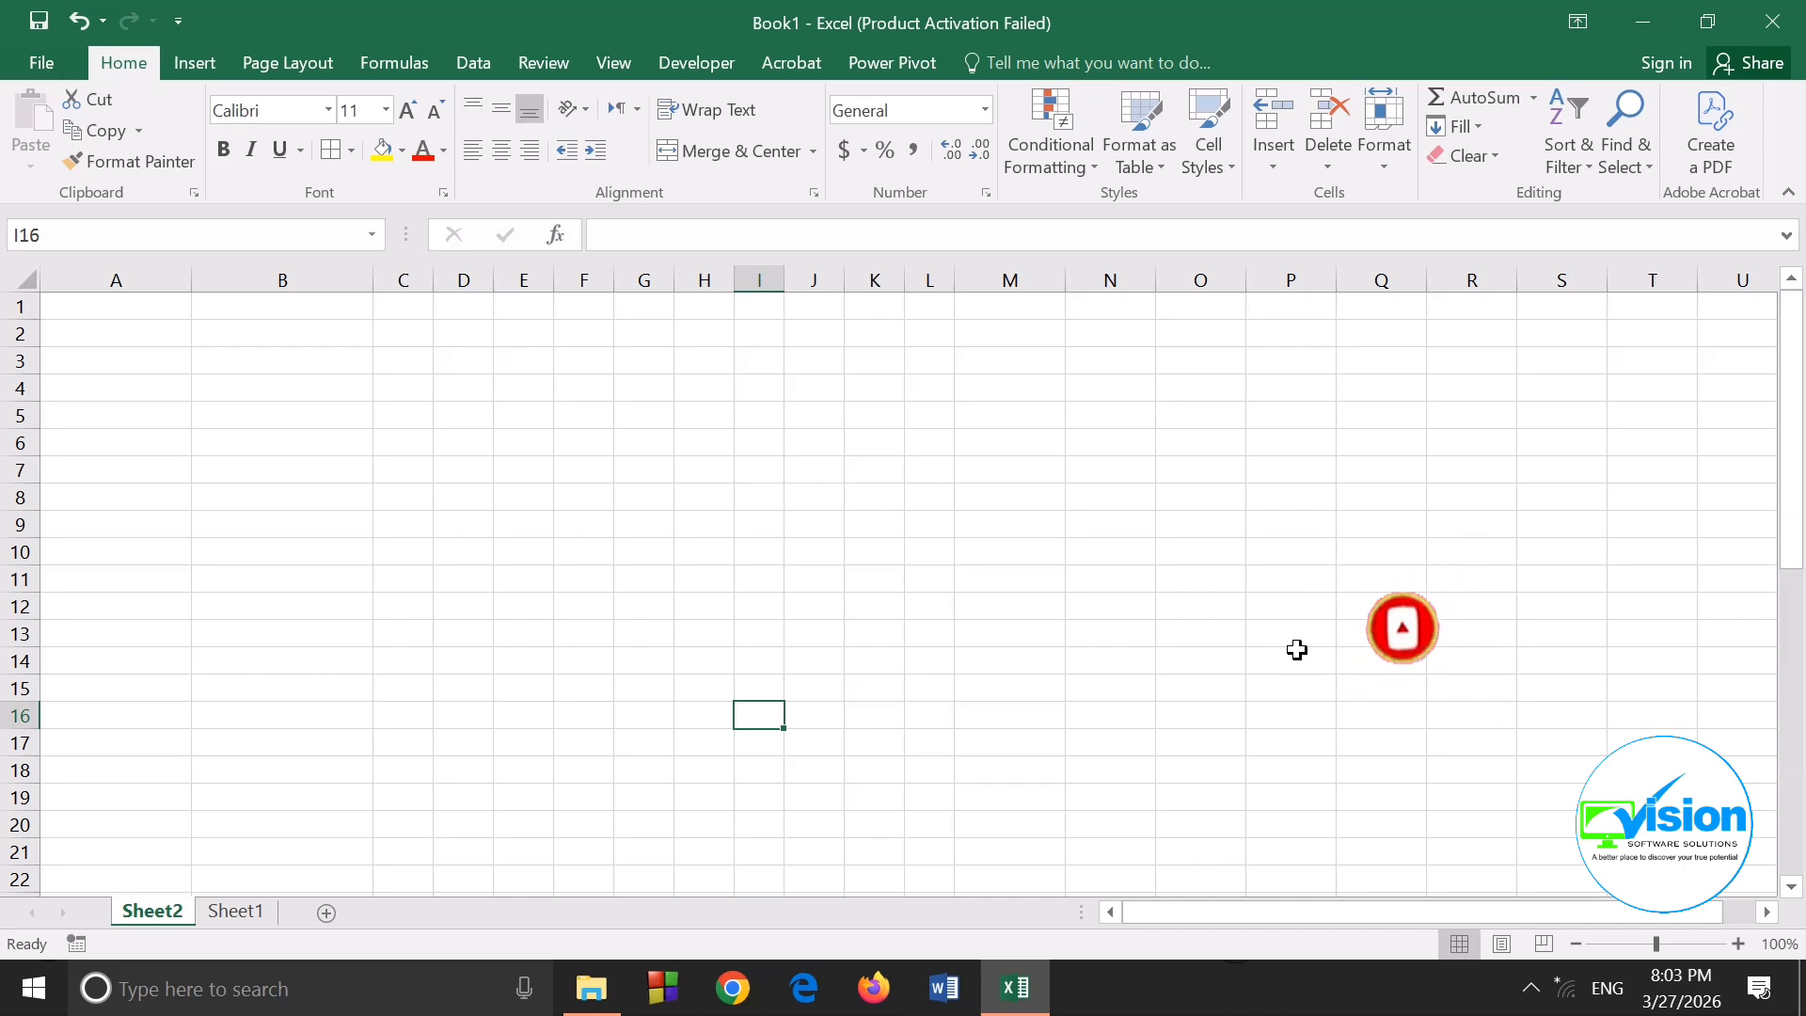
{"action": "left_click", "coordinate": [234, 917]}
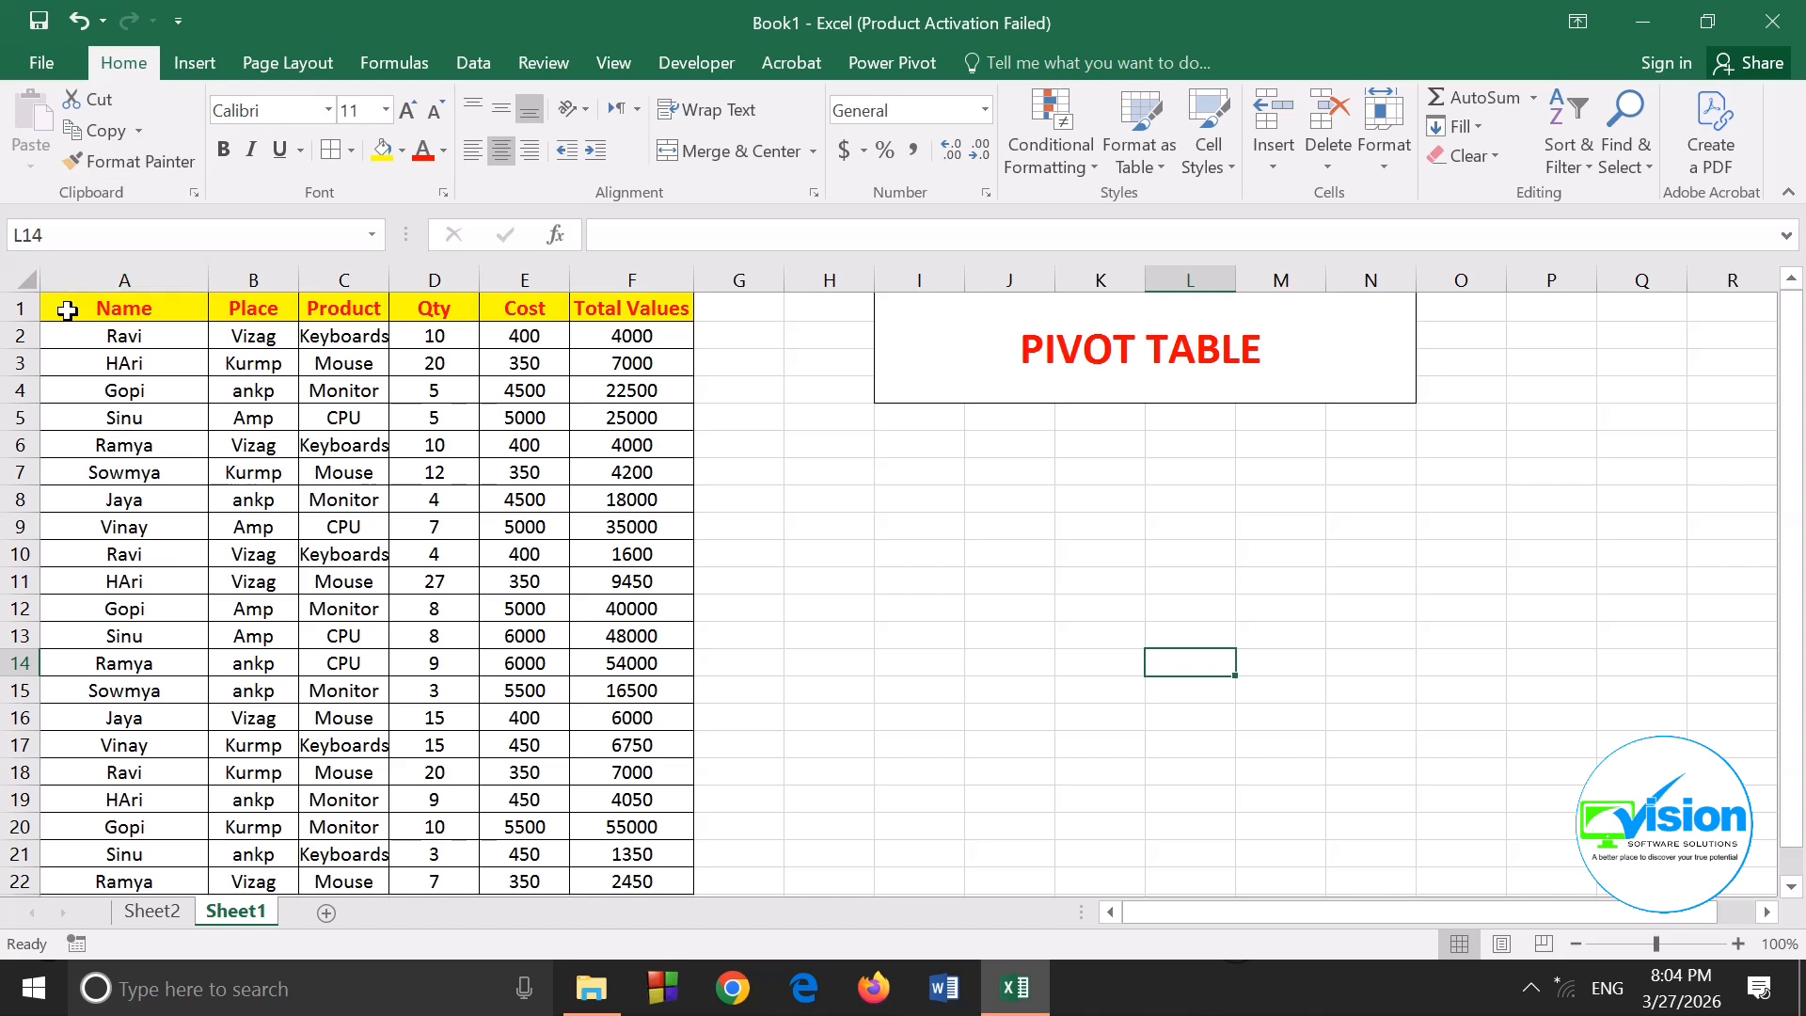
Review the data range A1:F22, comparing Place with Total Values in the first three records
{"action": "left_click_drag", "start_coordinate": [65, 306], "coordinate": [595, 880]}
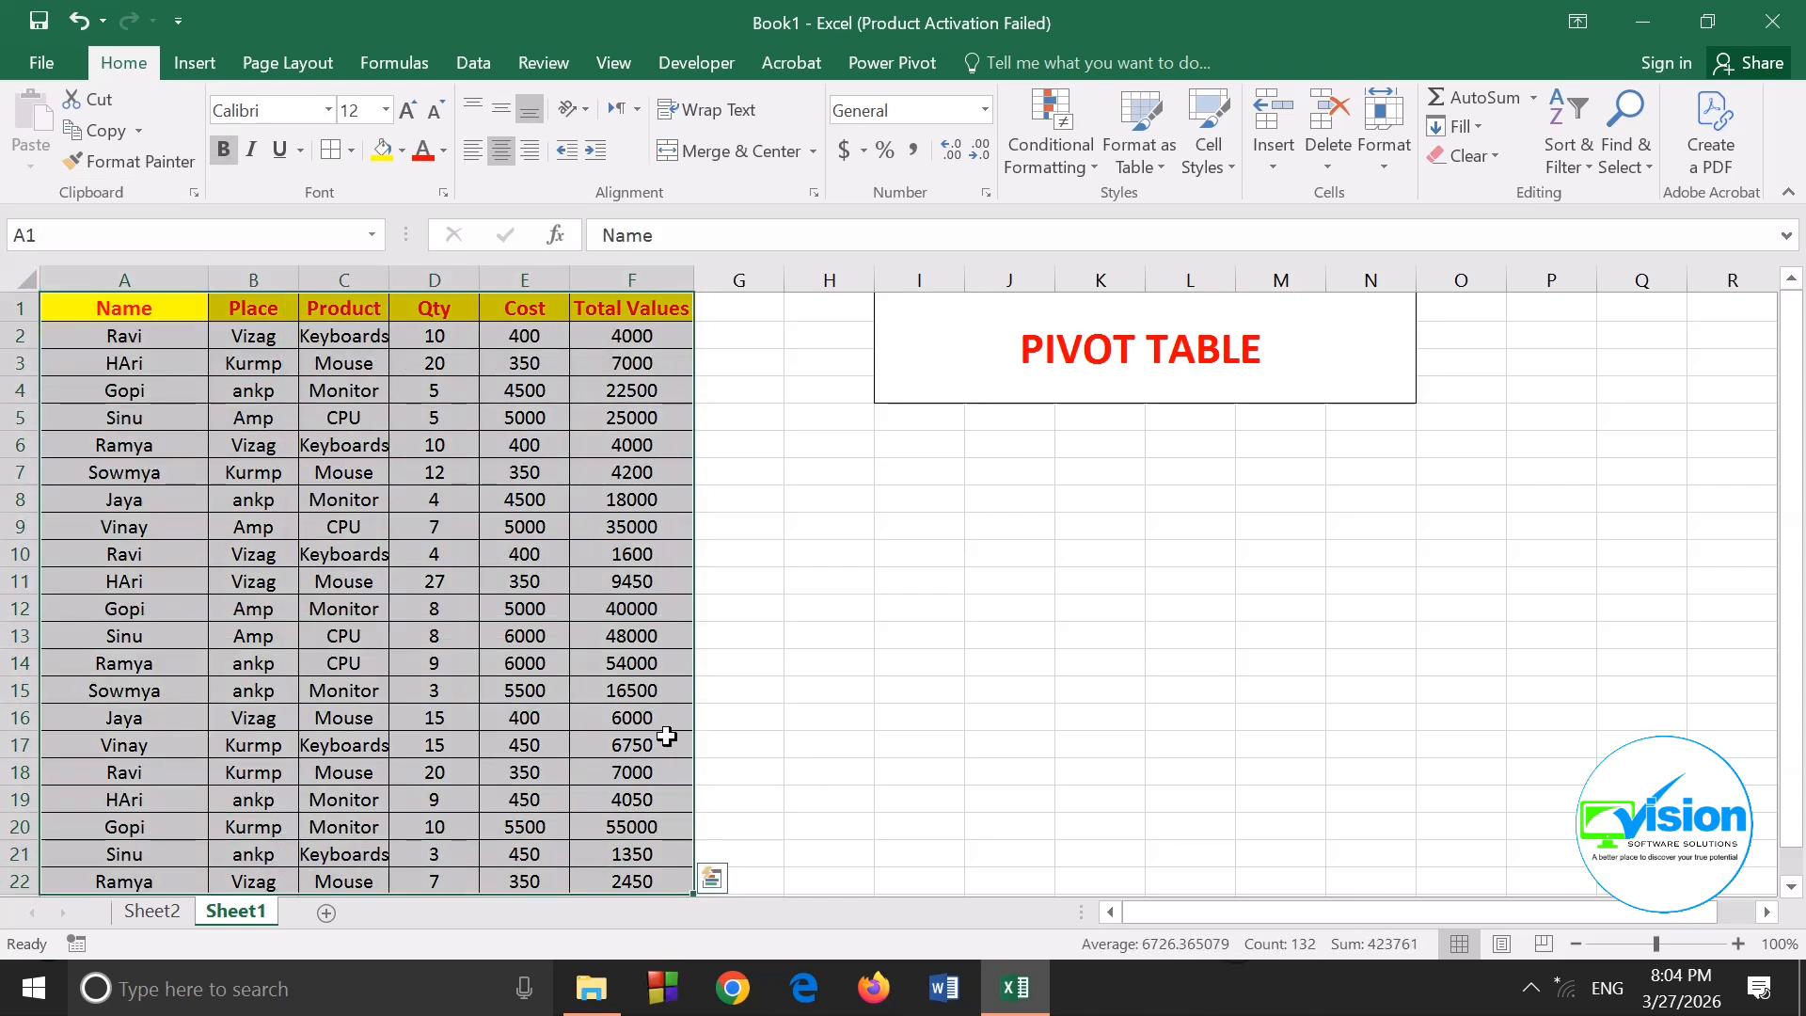
{"action": "left_click", "coordinate": [827, 628]}
{"action": "left_click_drag", "start_coordinate": [65, 307], "coordinate": [650, 881]}
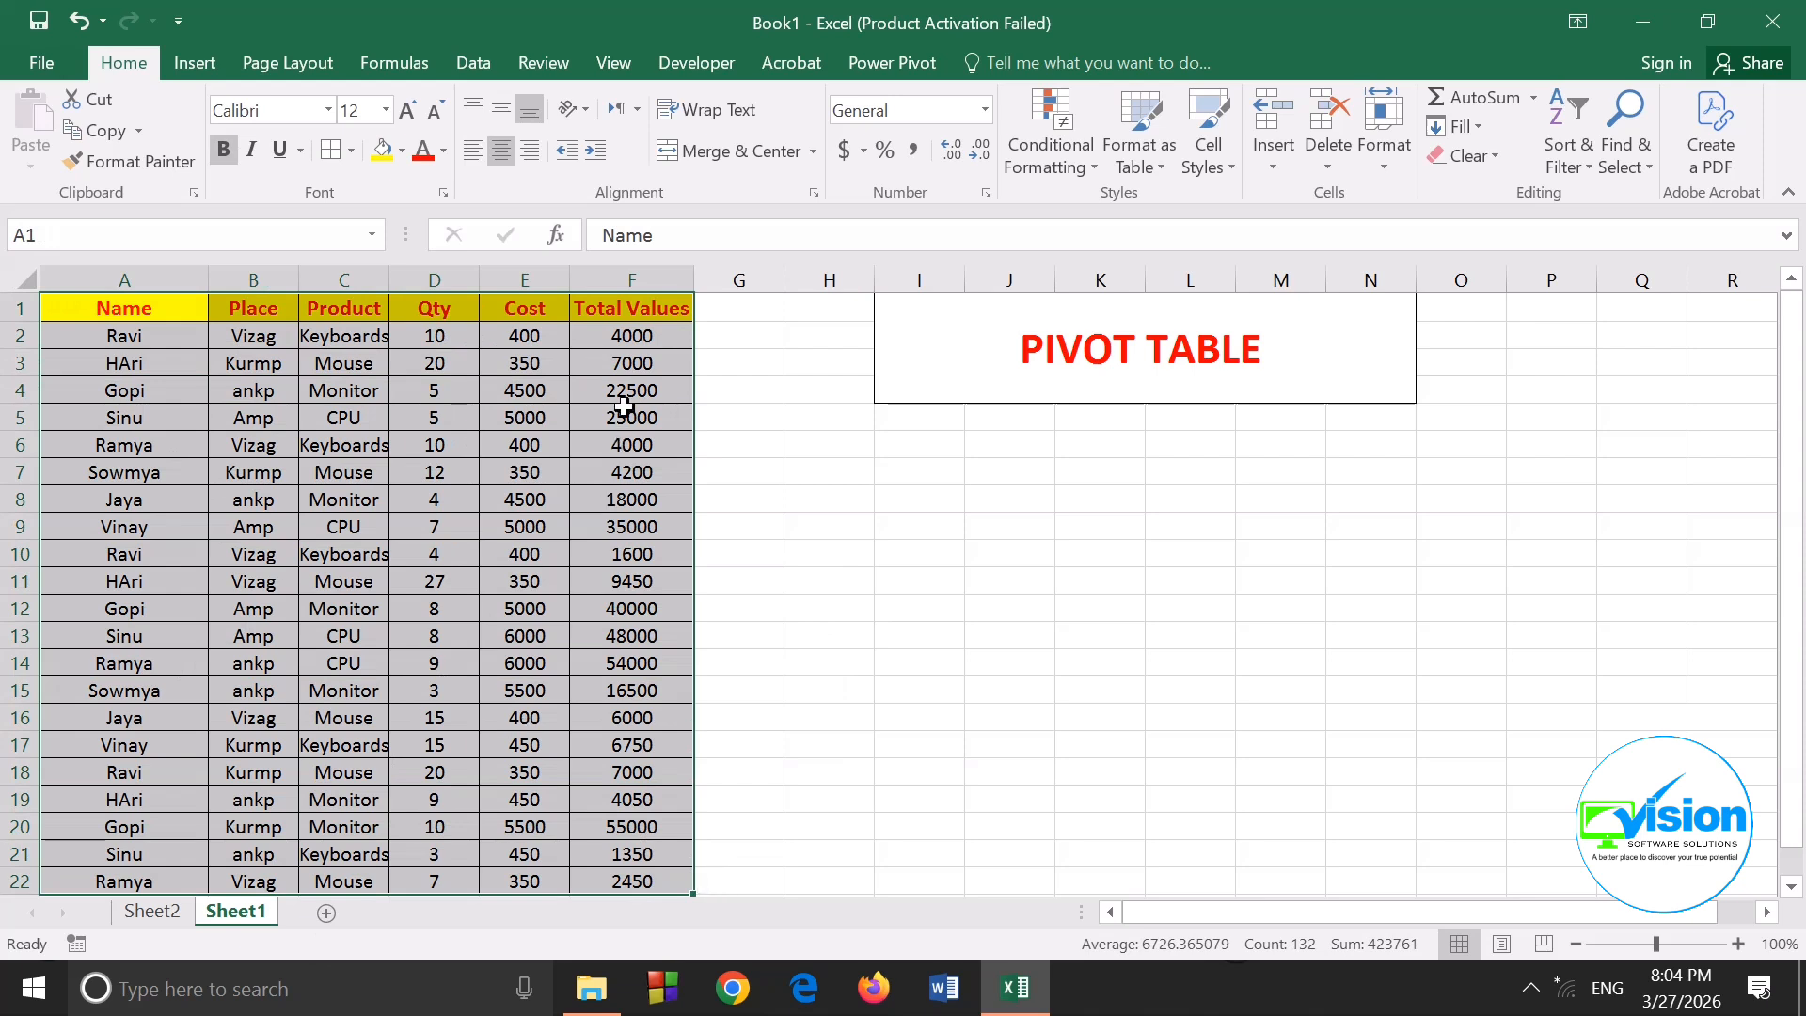
{"action": "left_click", "coordinate": [743, 749]}
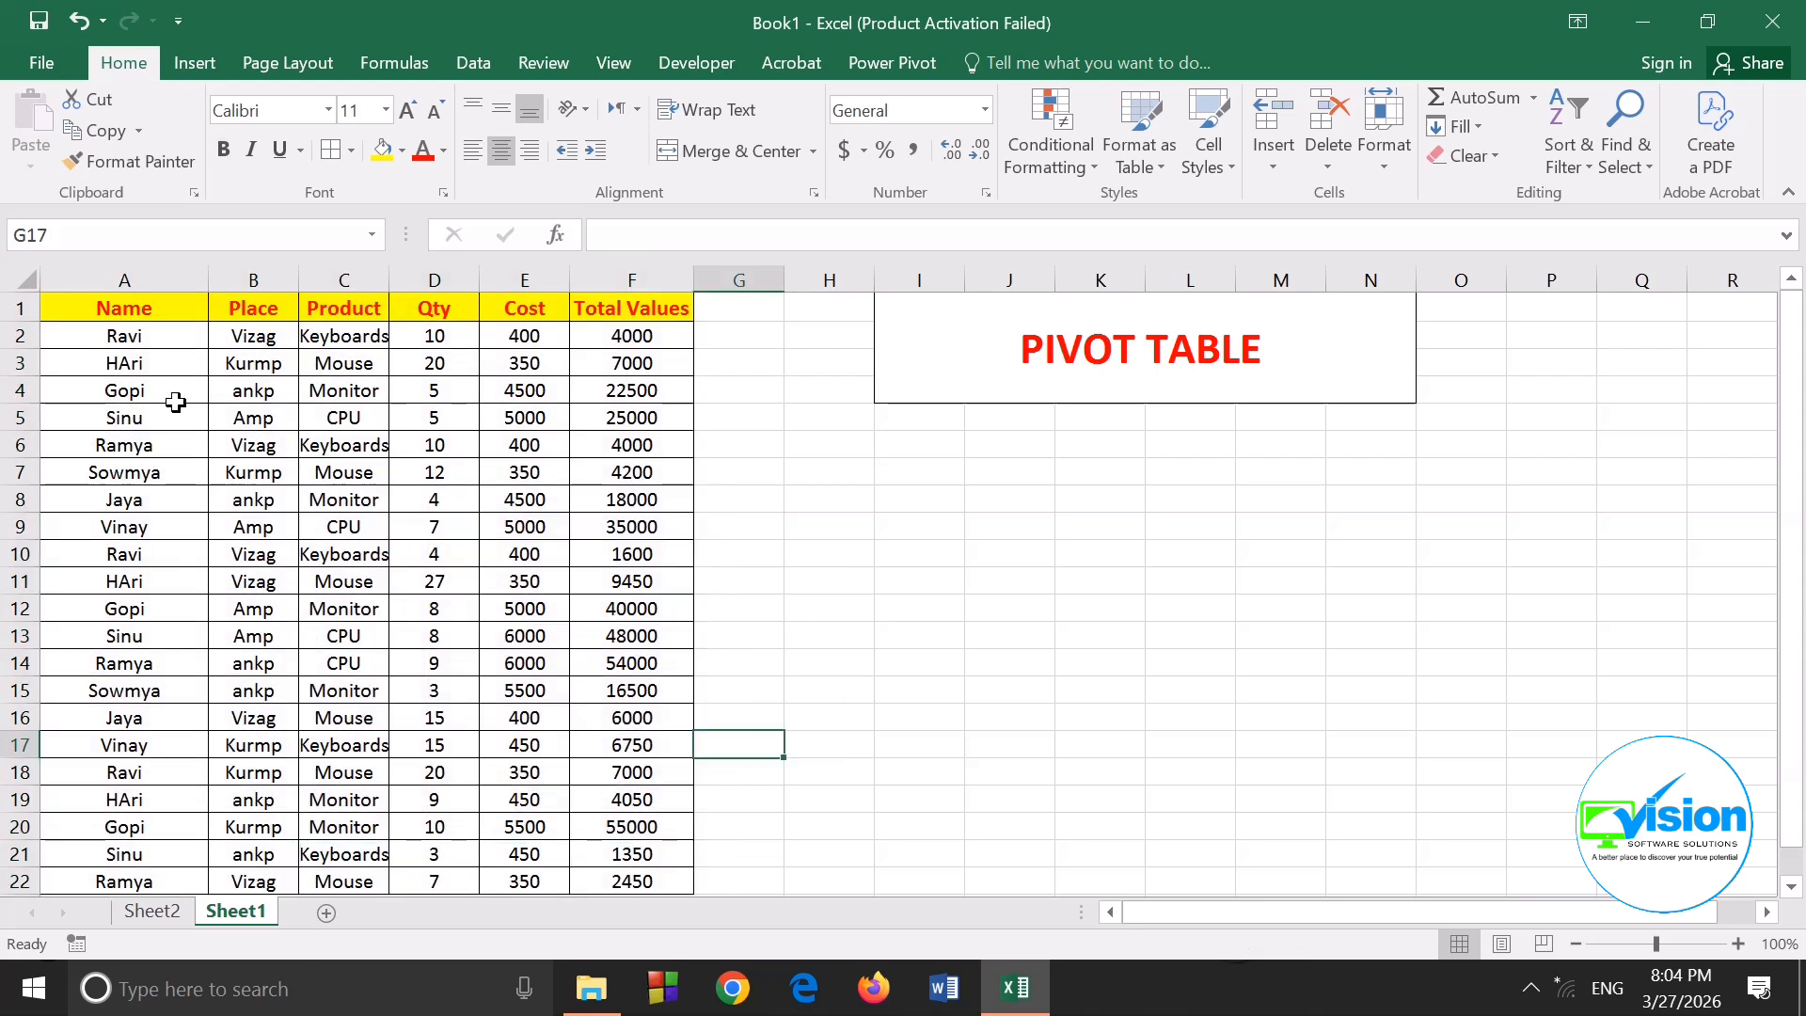
{"action": "left_click_drag", "start_coordinate": [67, 308], "coordinate": [658, 884]}
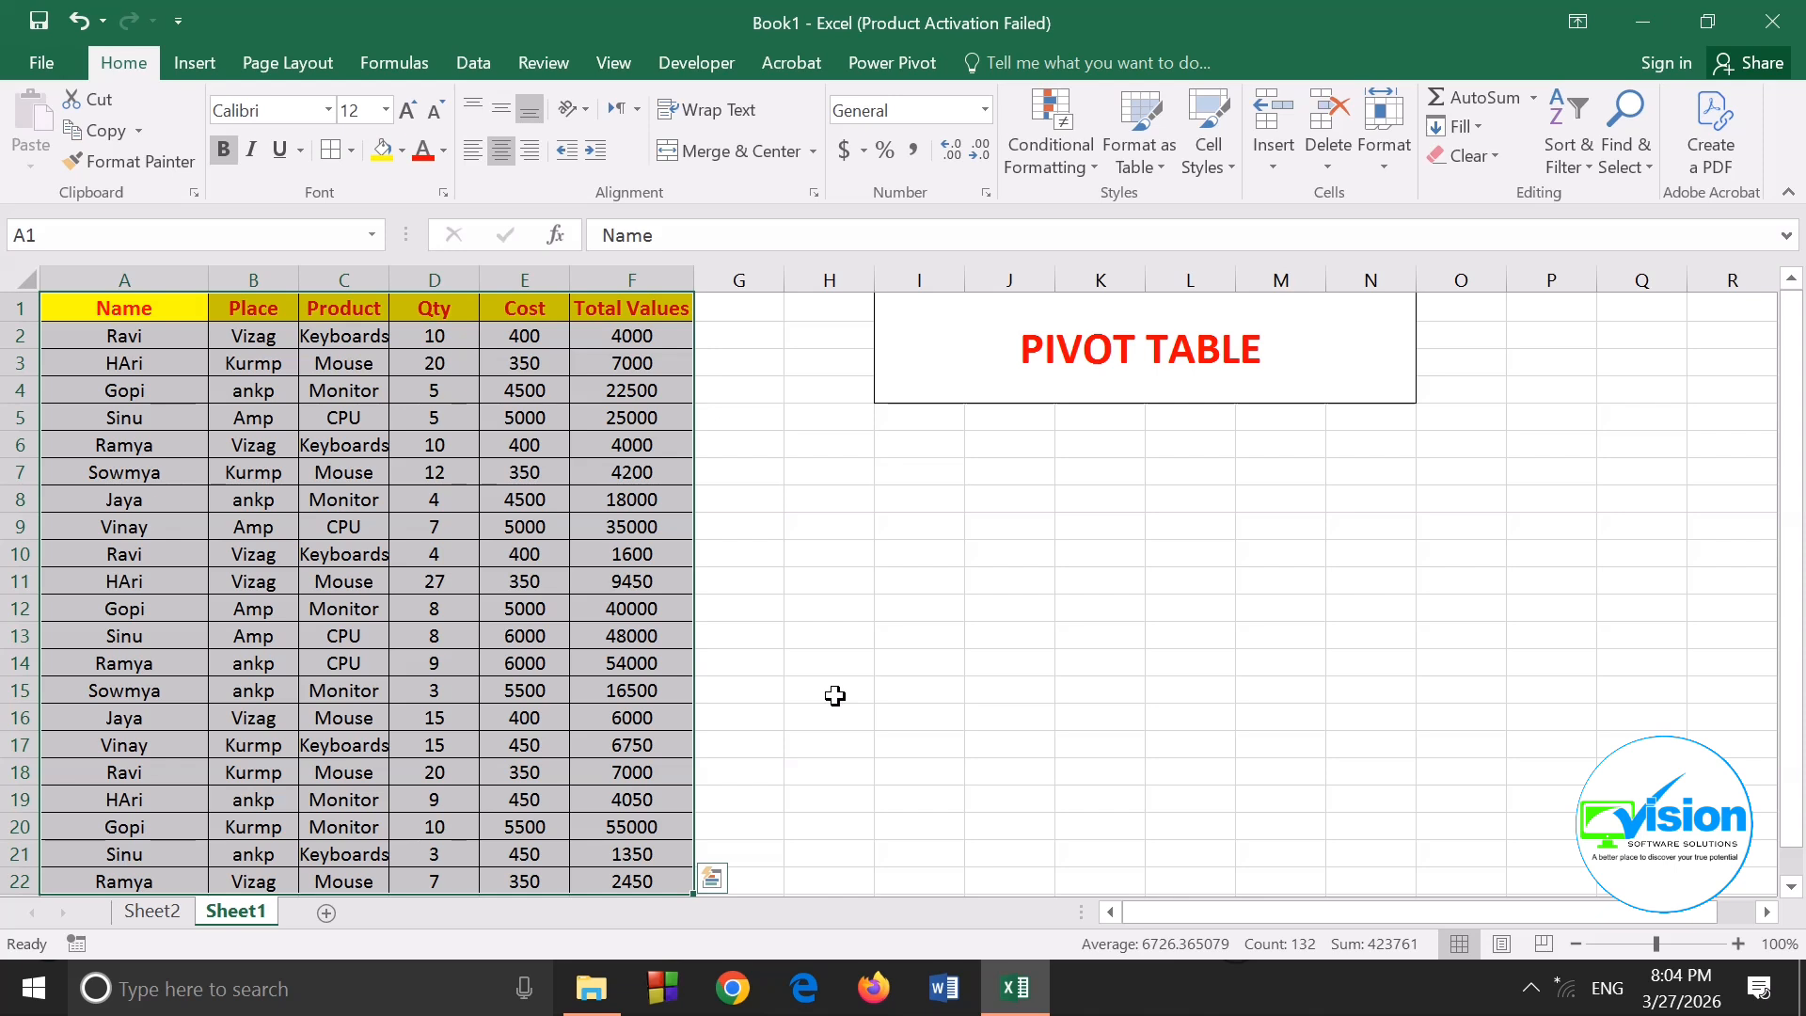
{"action": "left_click", "coordinate": [267, 335]}
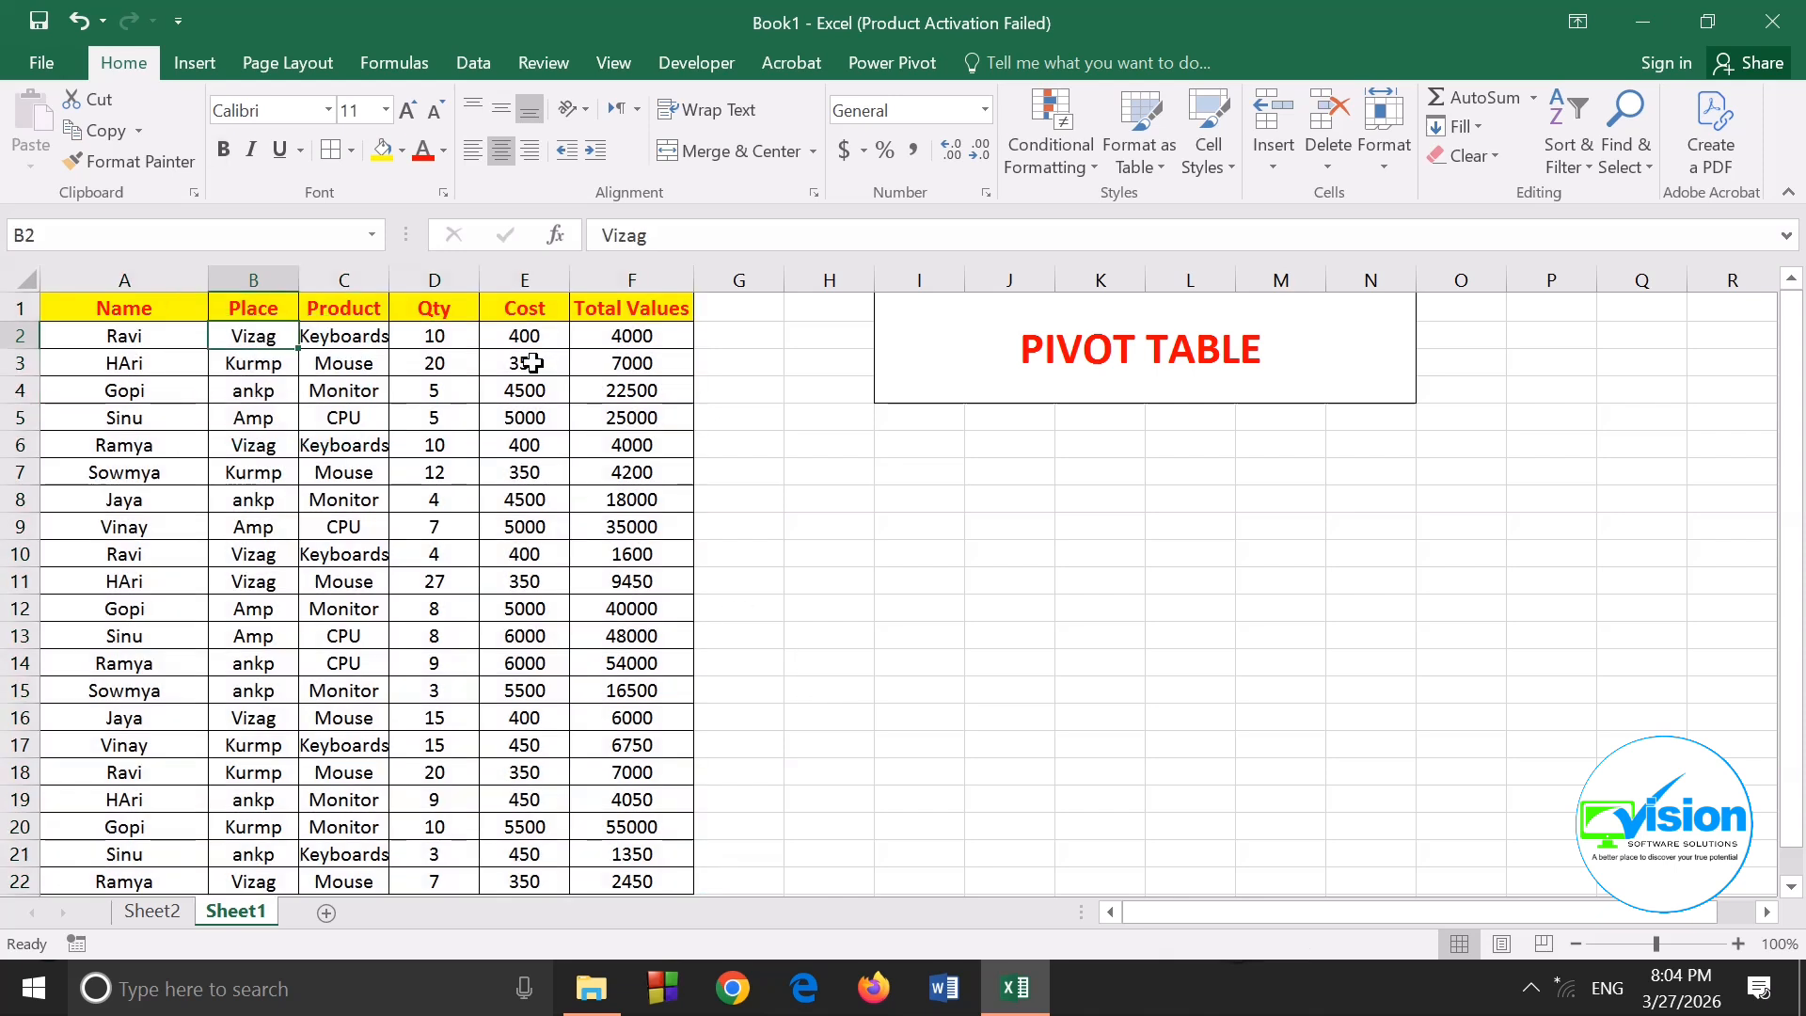
{"action": "left_click", "coordinate": [603, 339]}
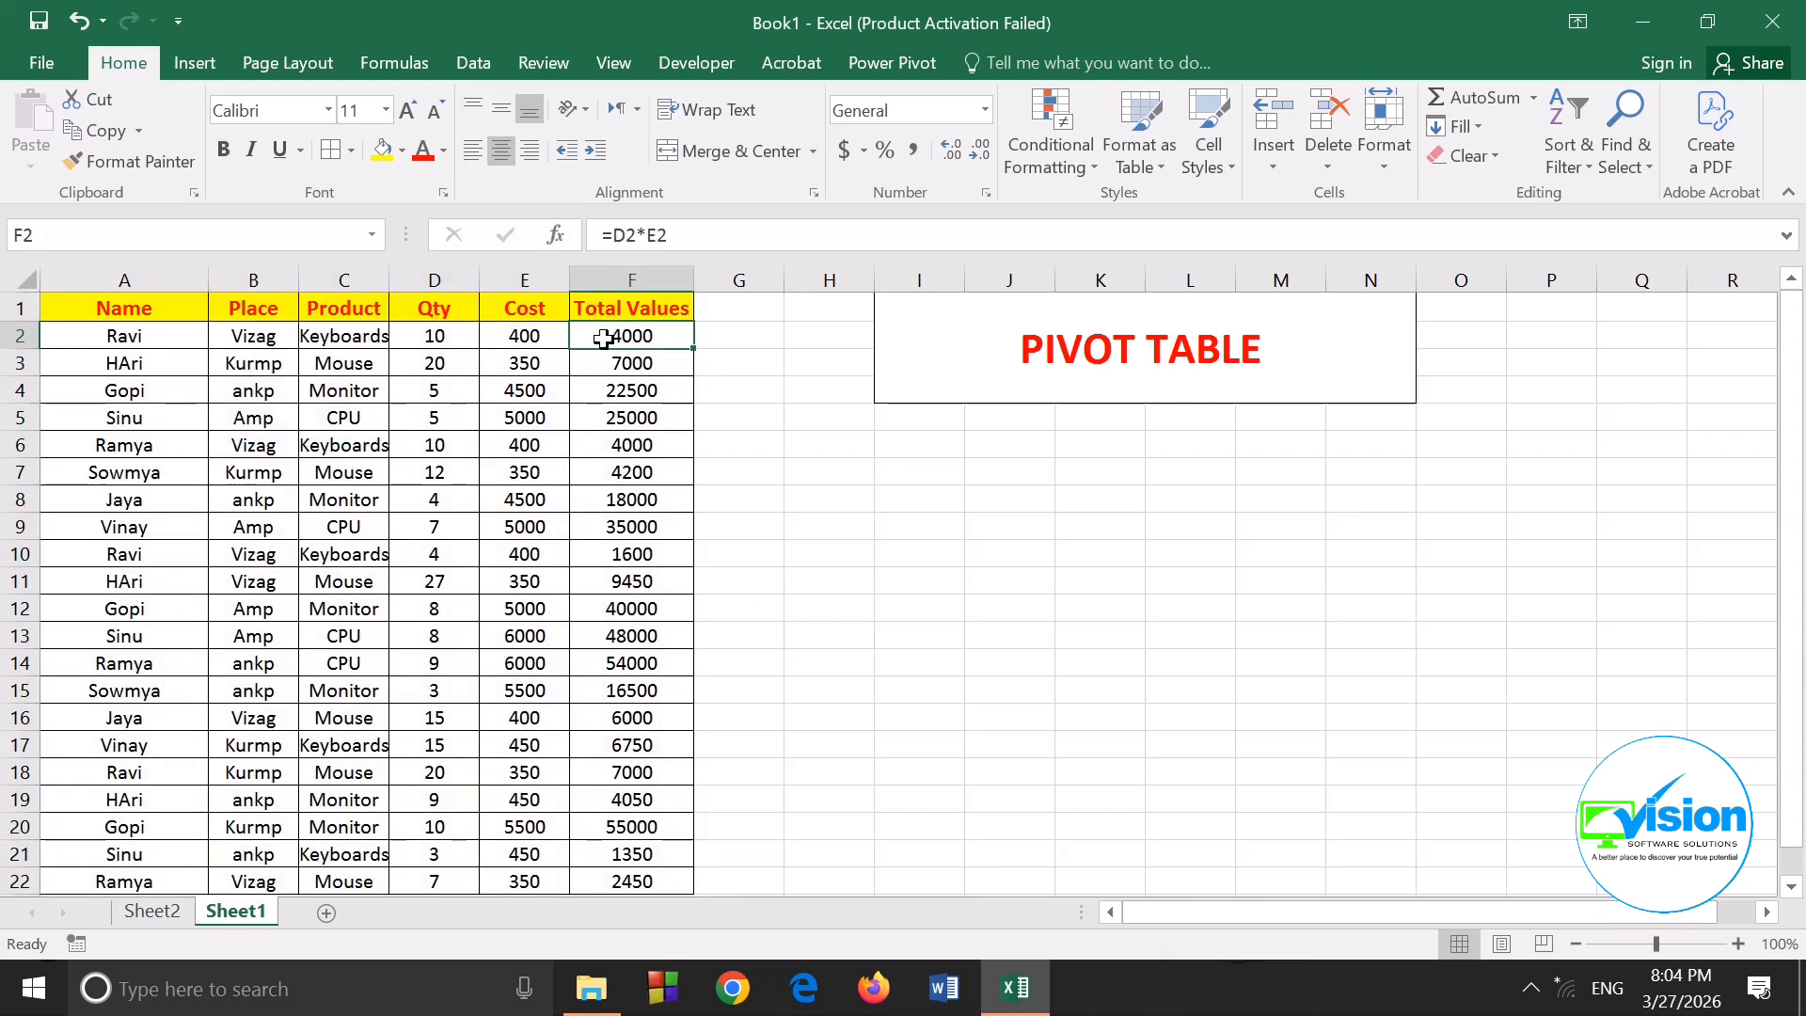
{"action": "left_click", "coordinate": [254, 361]}
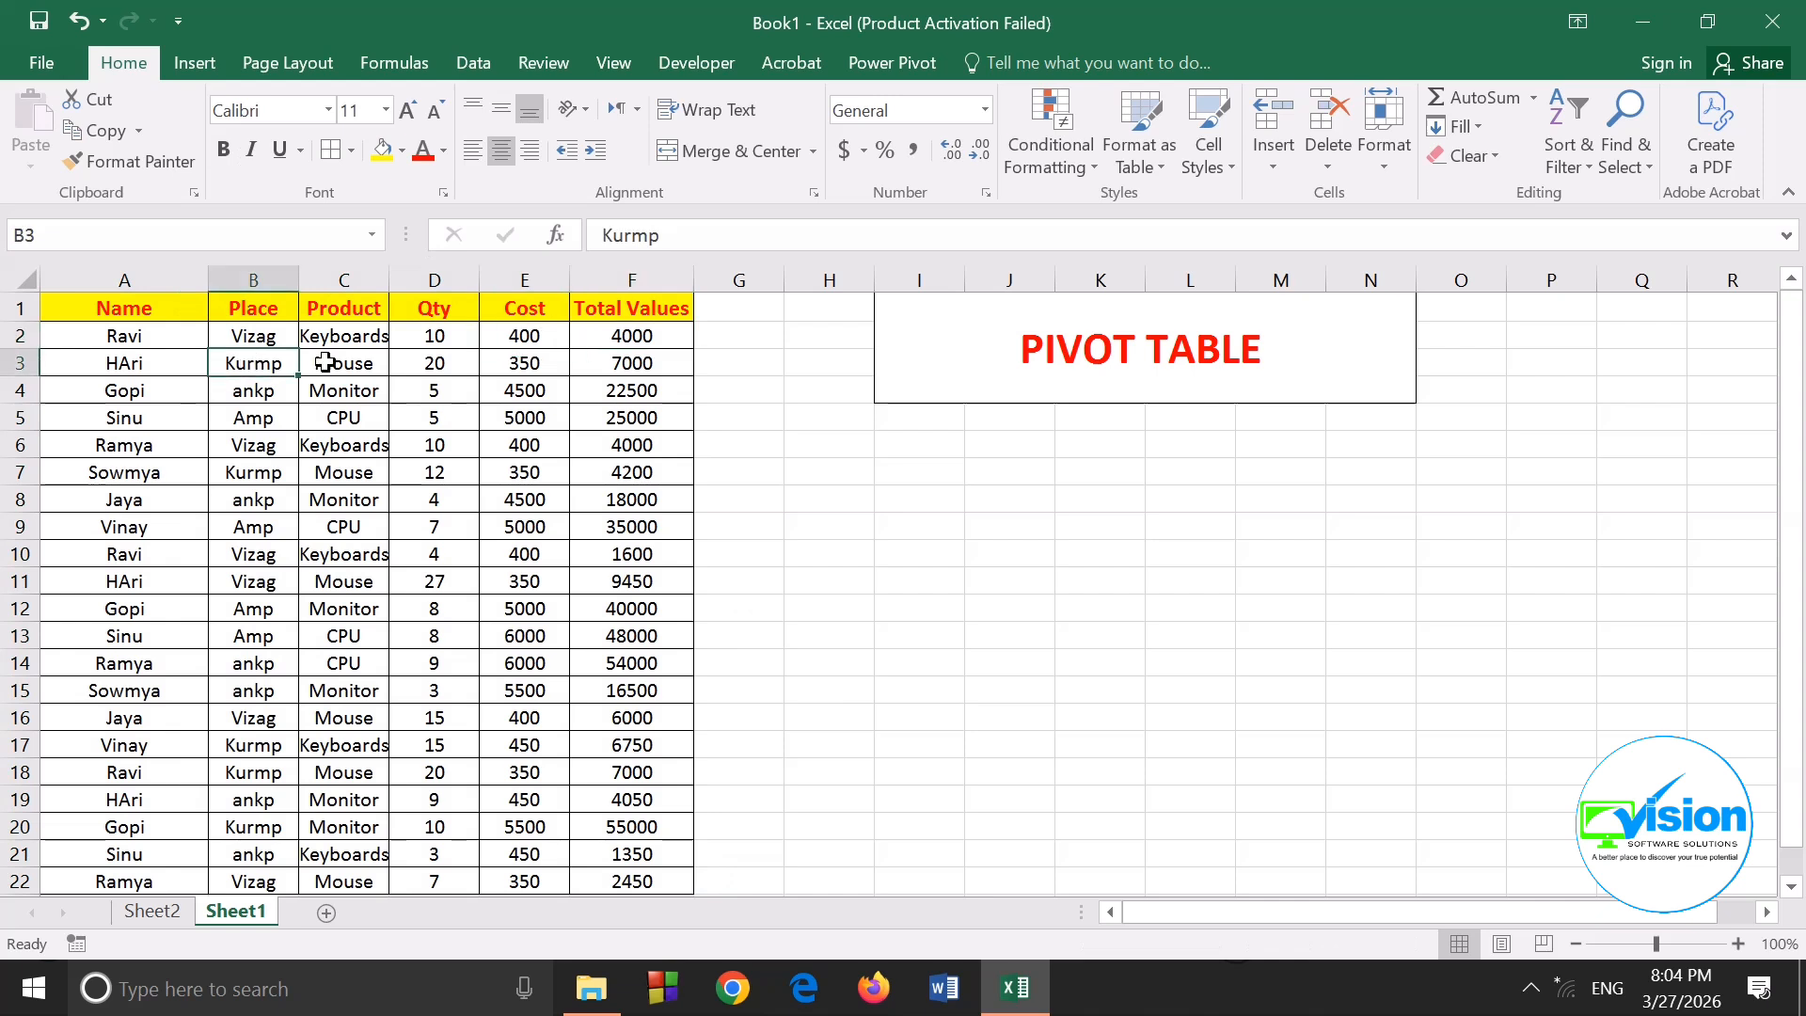
{"action": "left_click", "coordinate": [628, 365]}
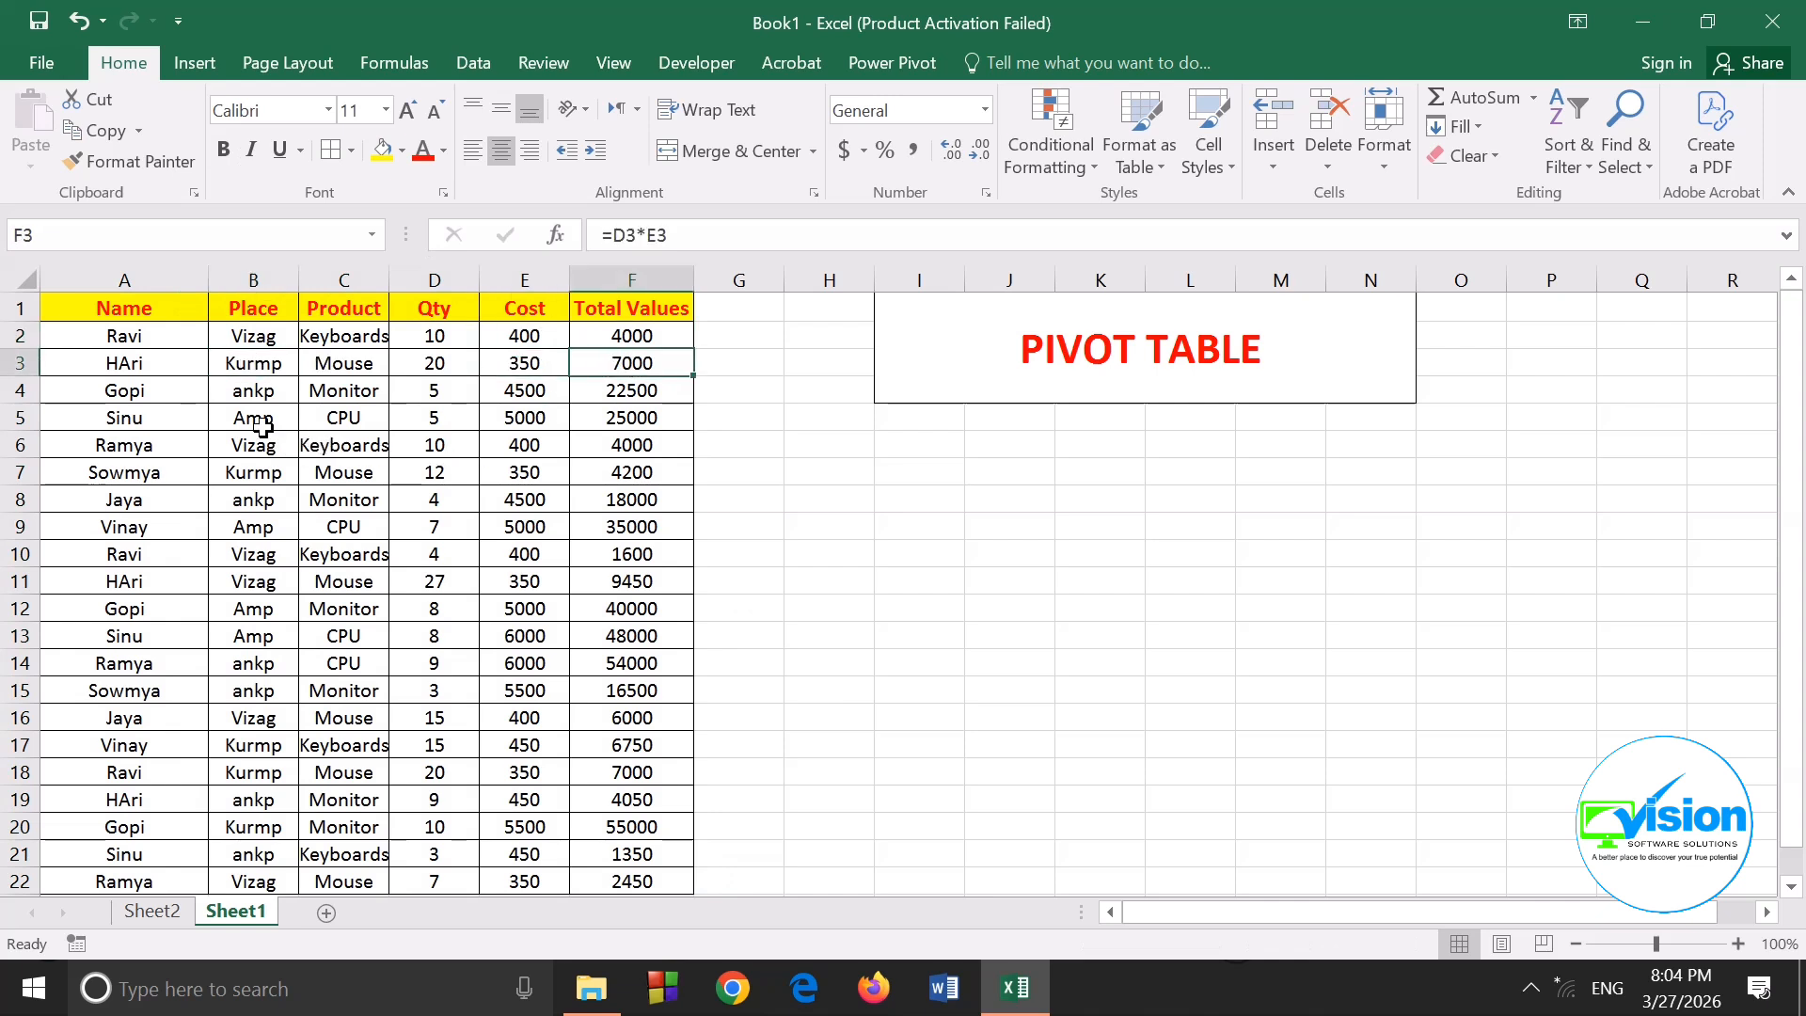
{"action": "left_click", "coordinate": [253, 393]}
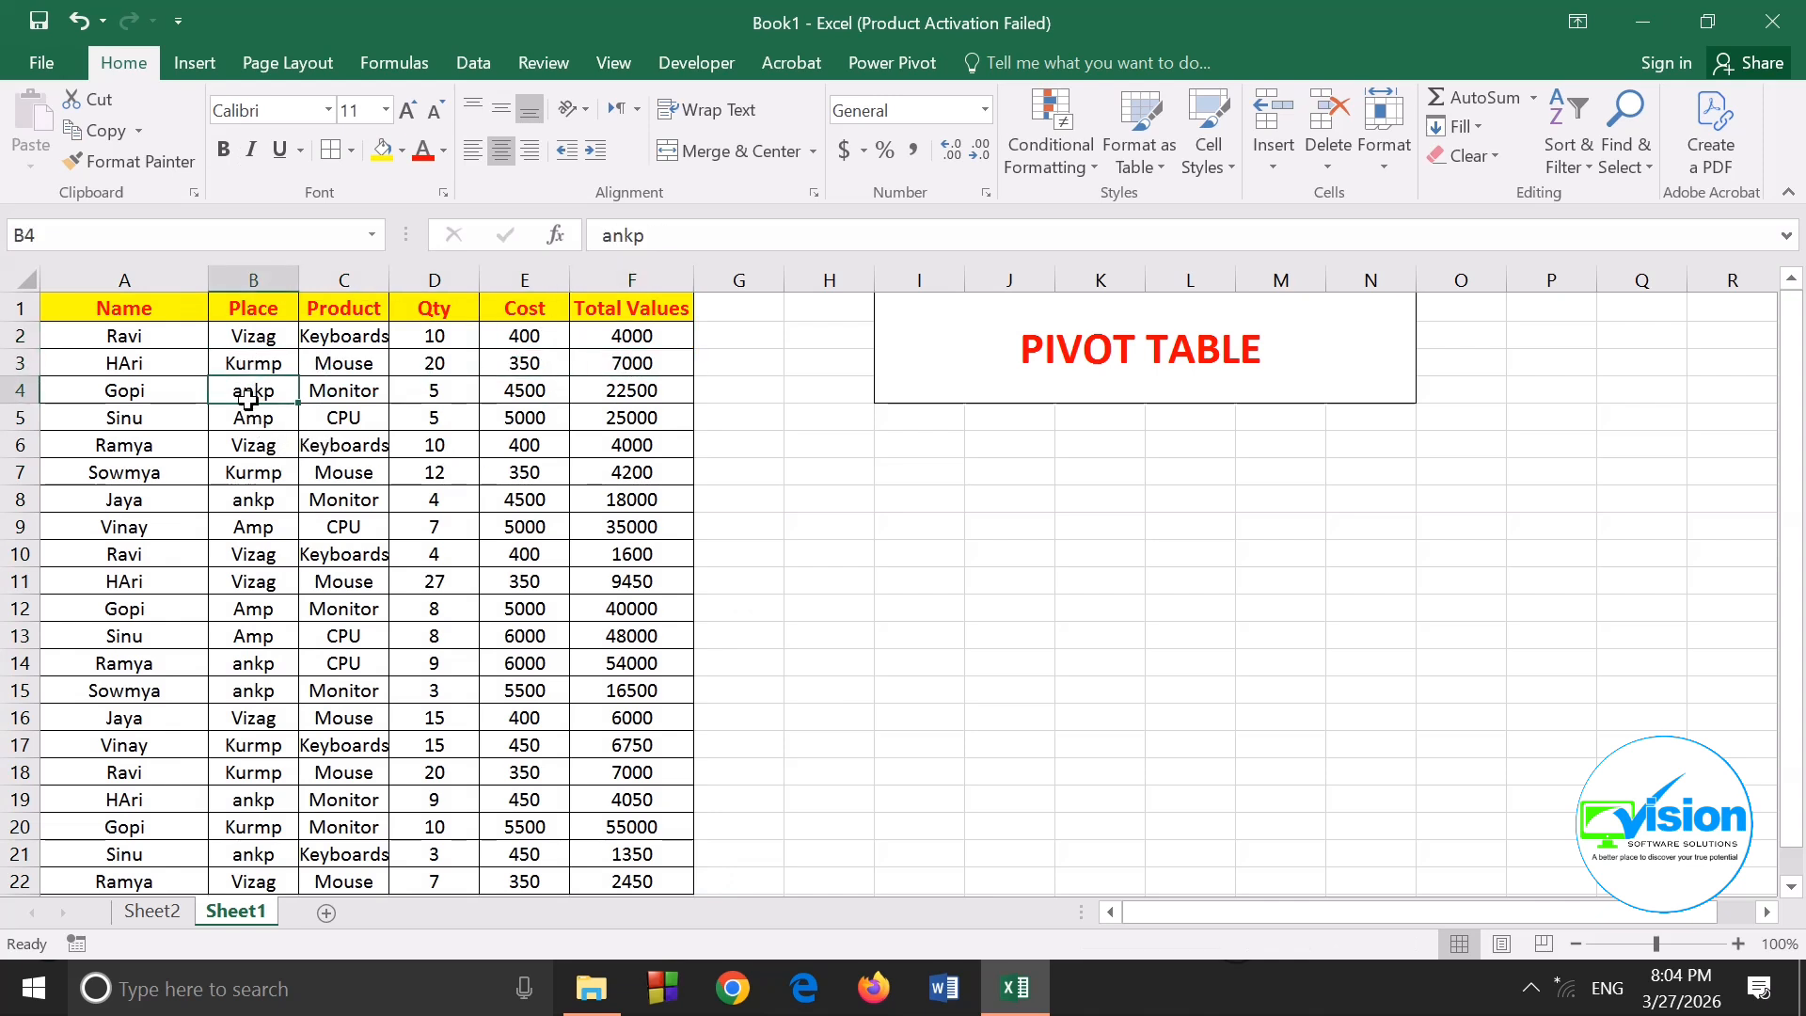
{"action": "left_click", "coordinate": [589, 395]}
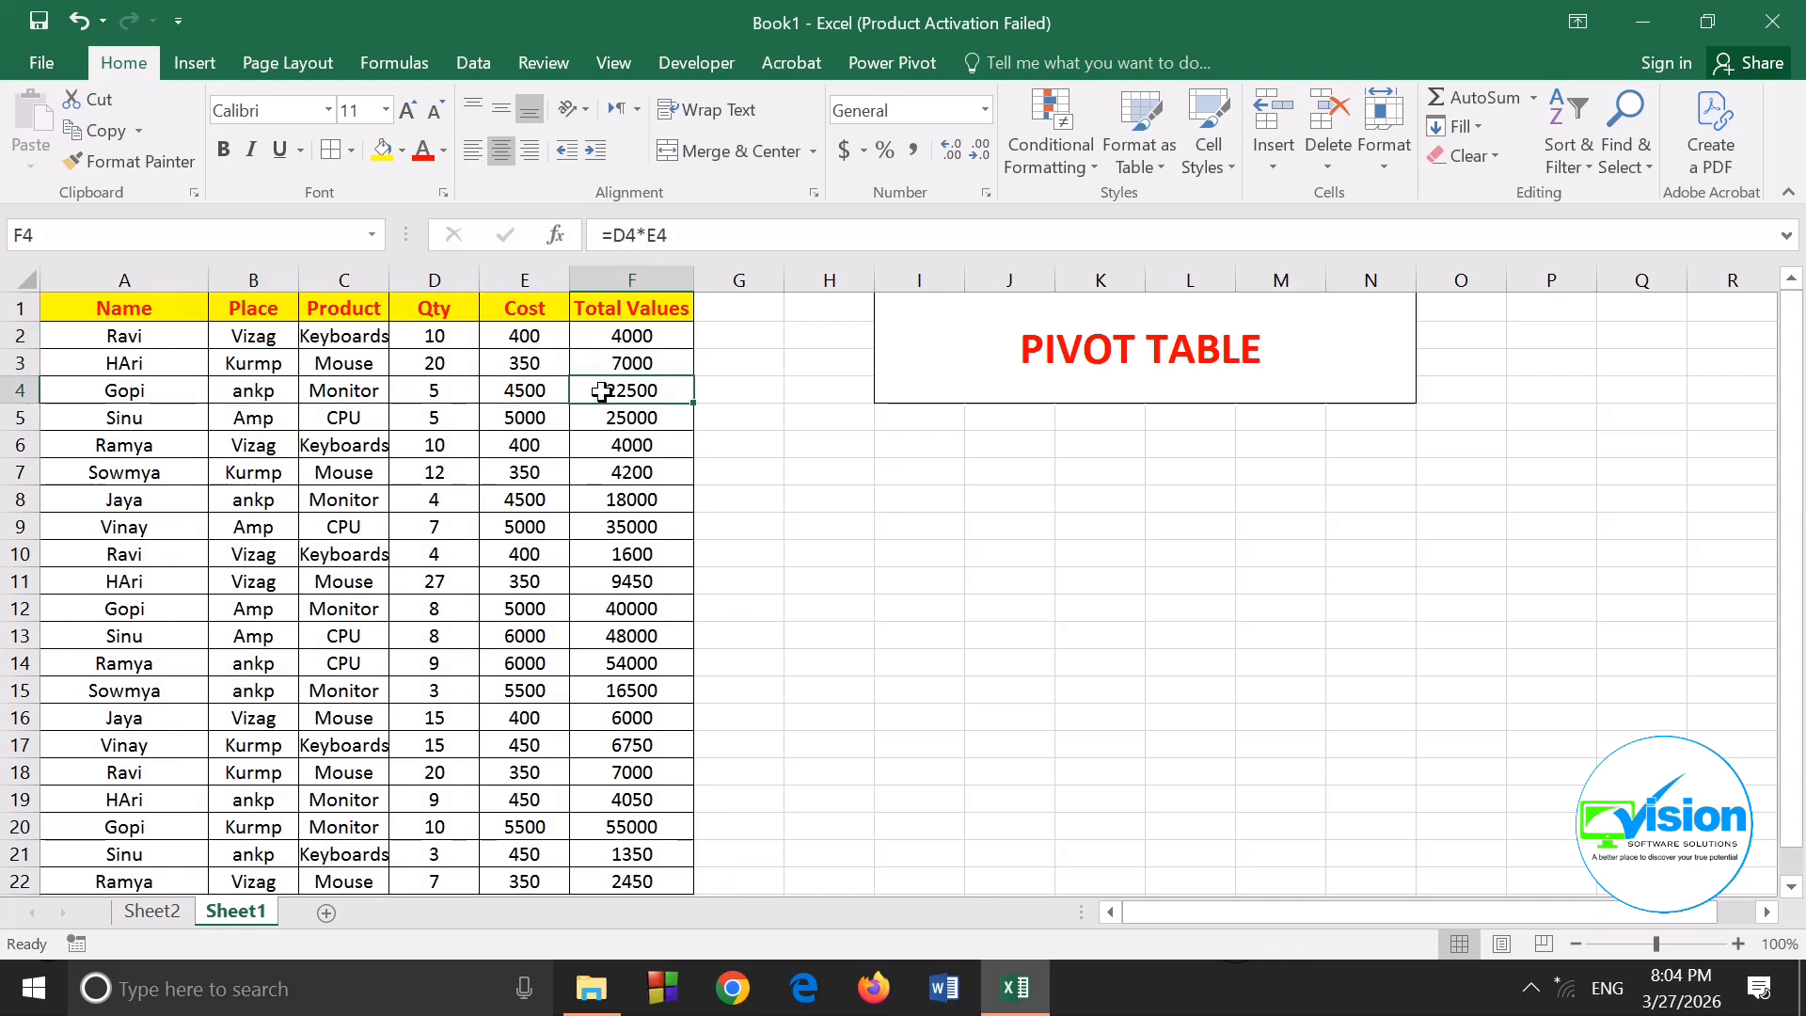
Examine the first record's Name, Place, Product and Total Values, plus the Place entries in rows 9 and 10
{"action": "left_click", "coordinate": [120, 337]}
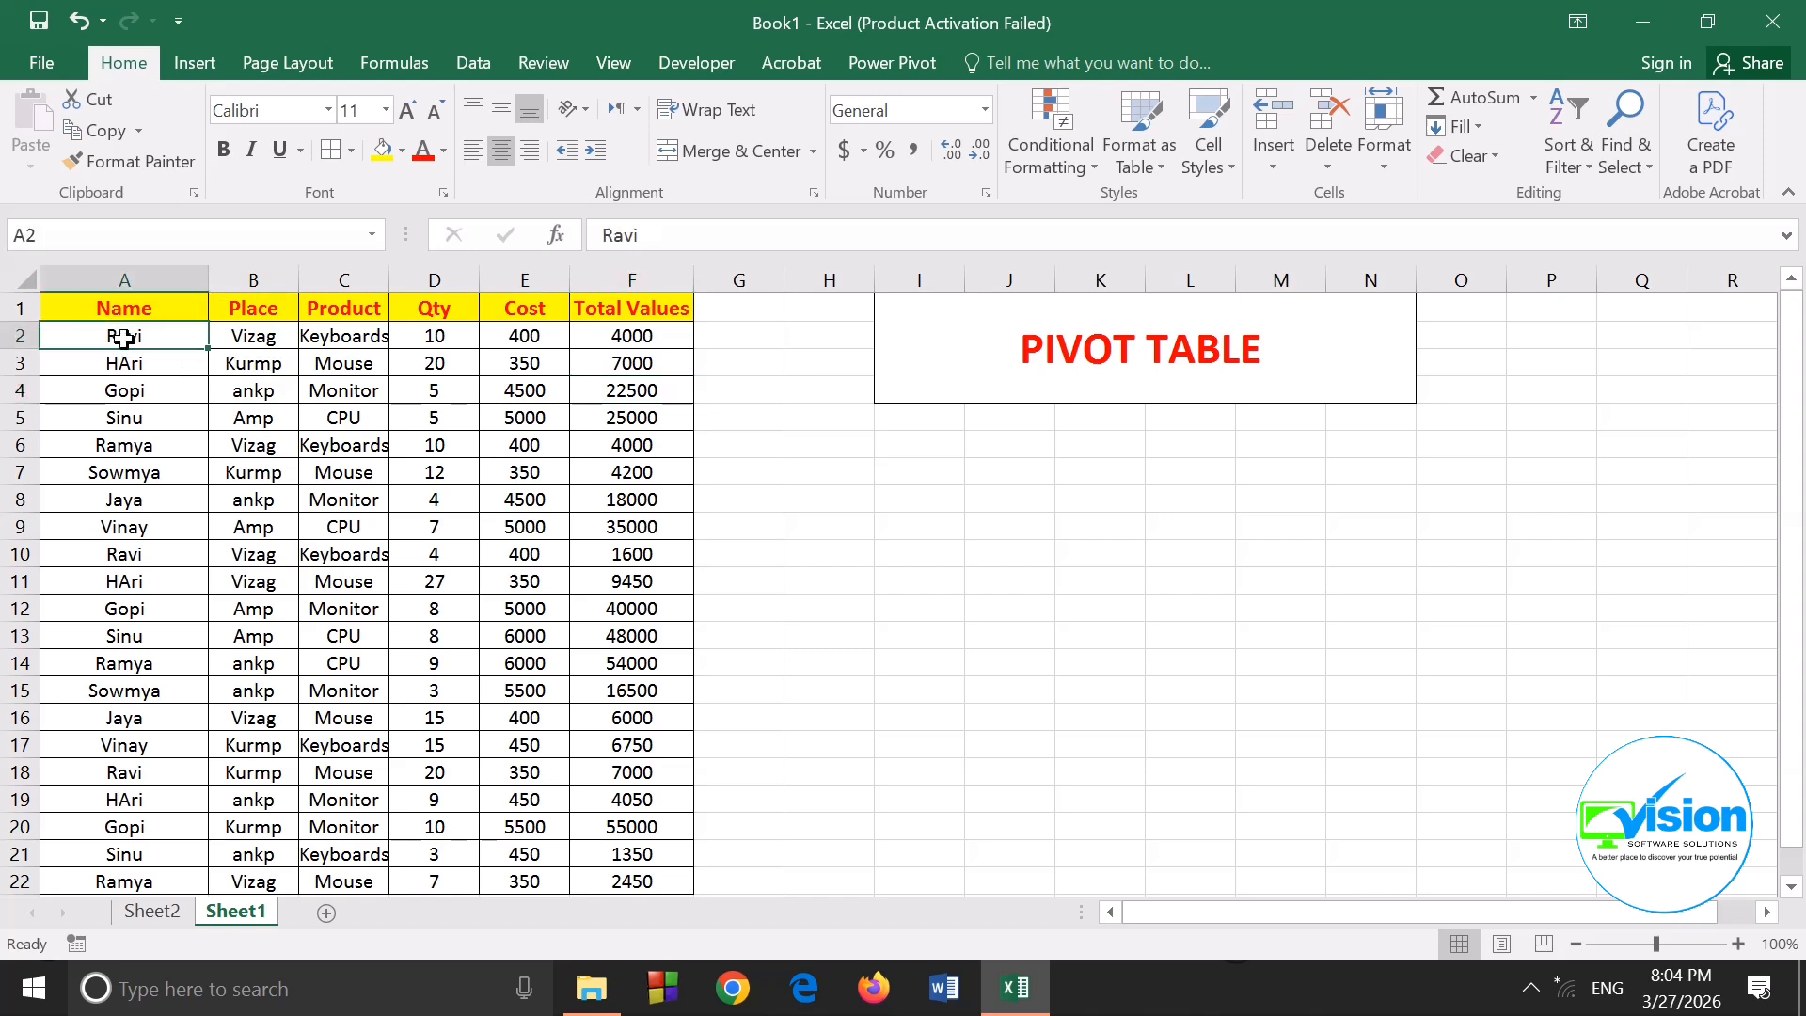
{"action": "left_click", "coordinate": [351, 337]}
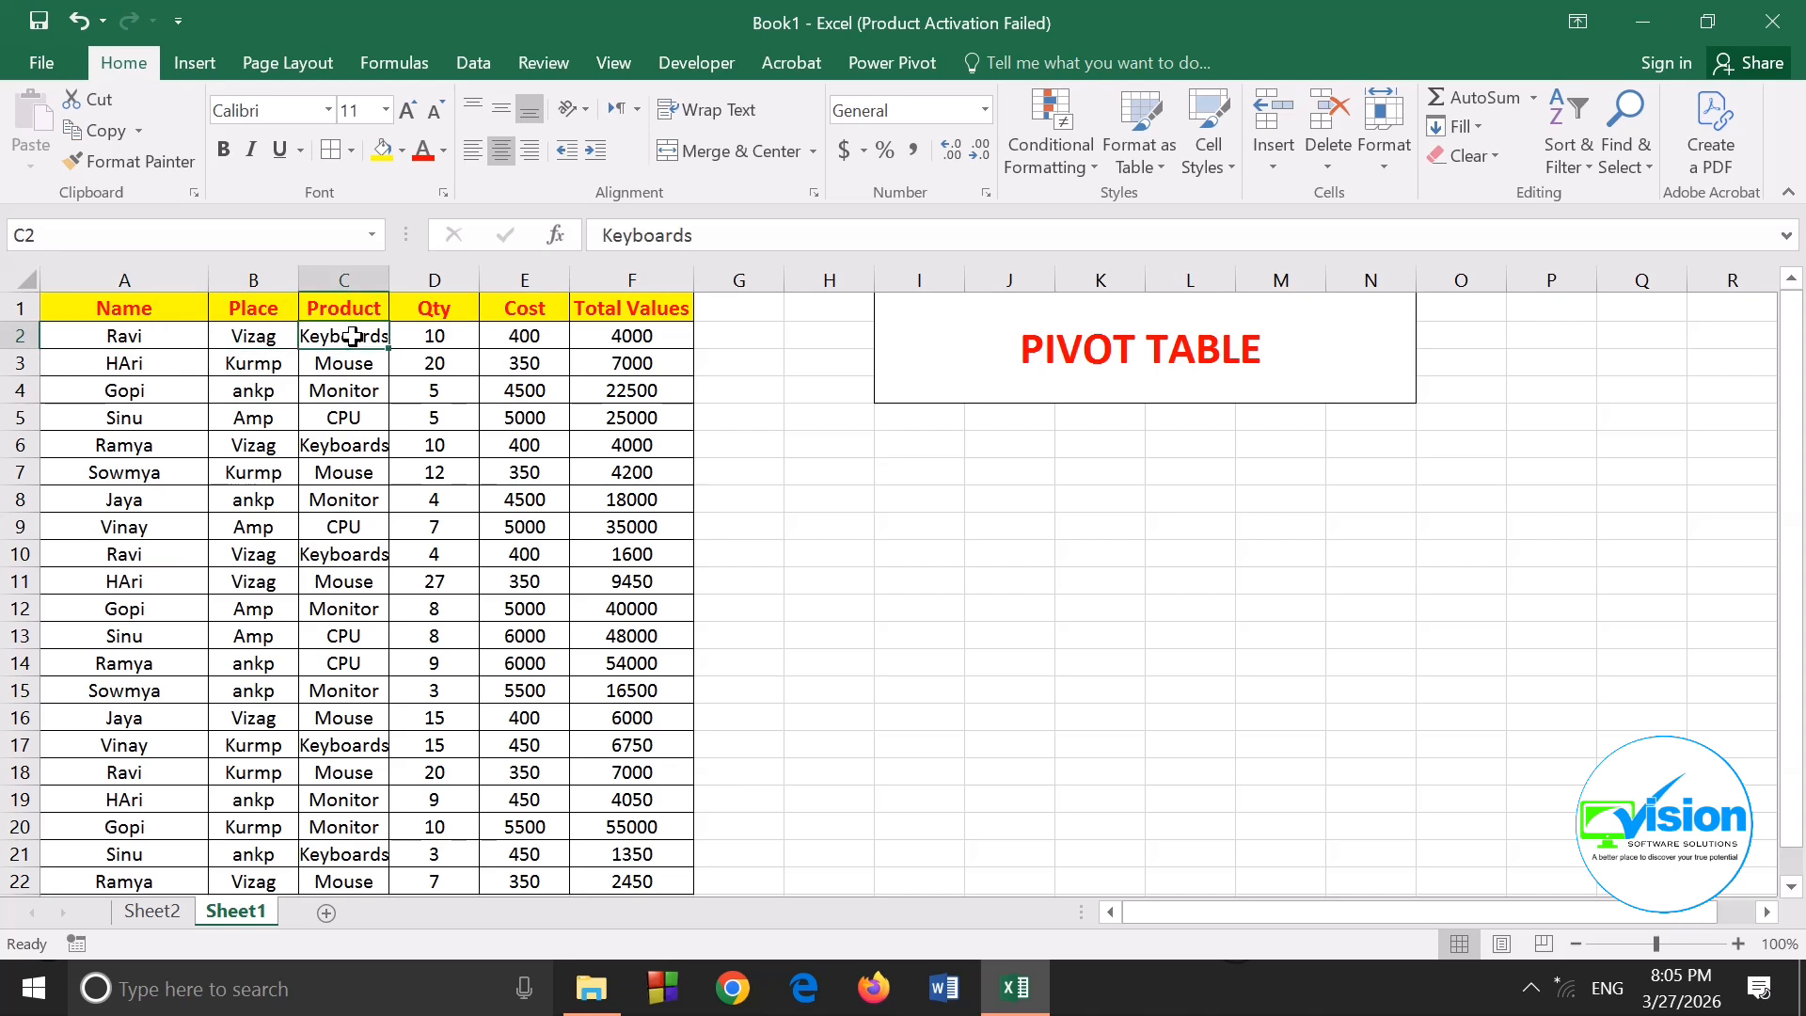
{"action": "left_click", "coordinate": [616, 343]}
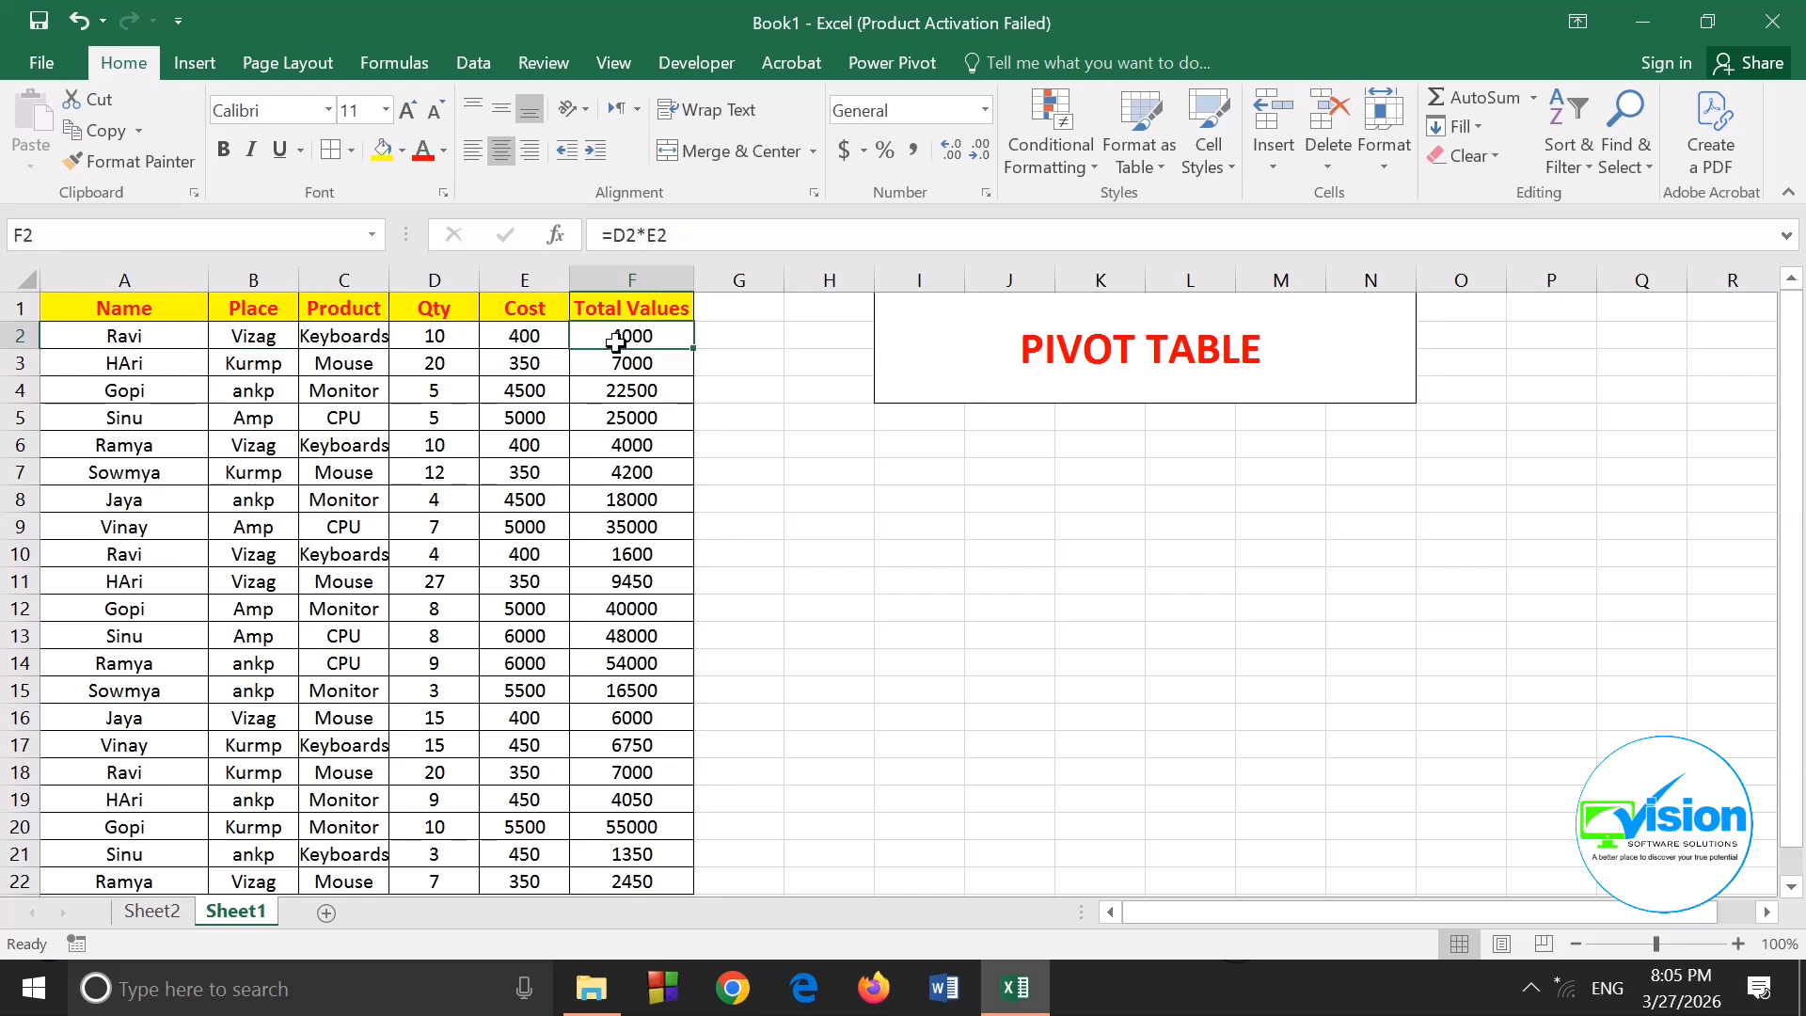
{"action": "left_click", "coordinate": [110, 336]}
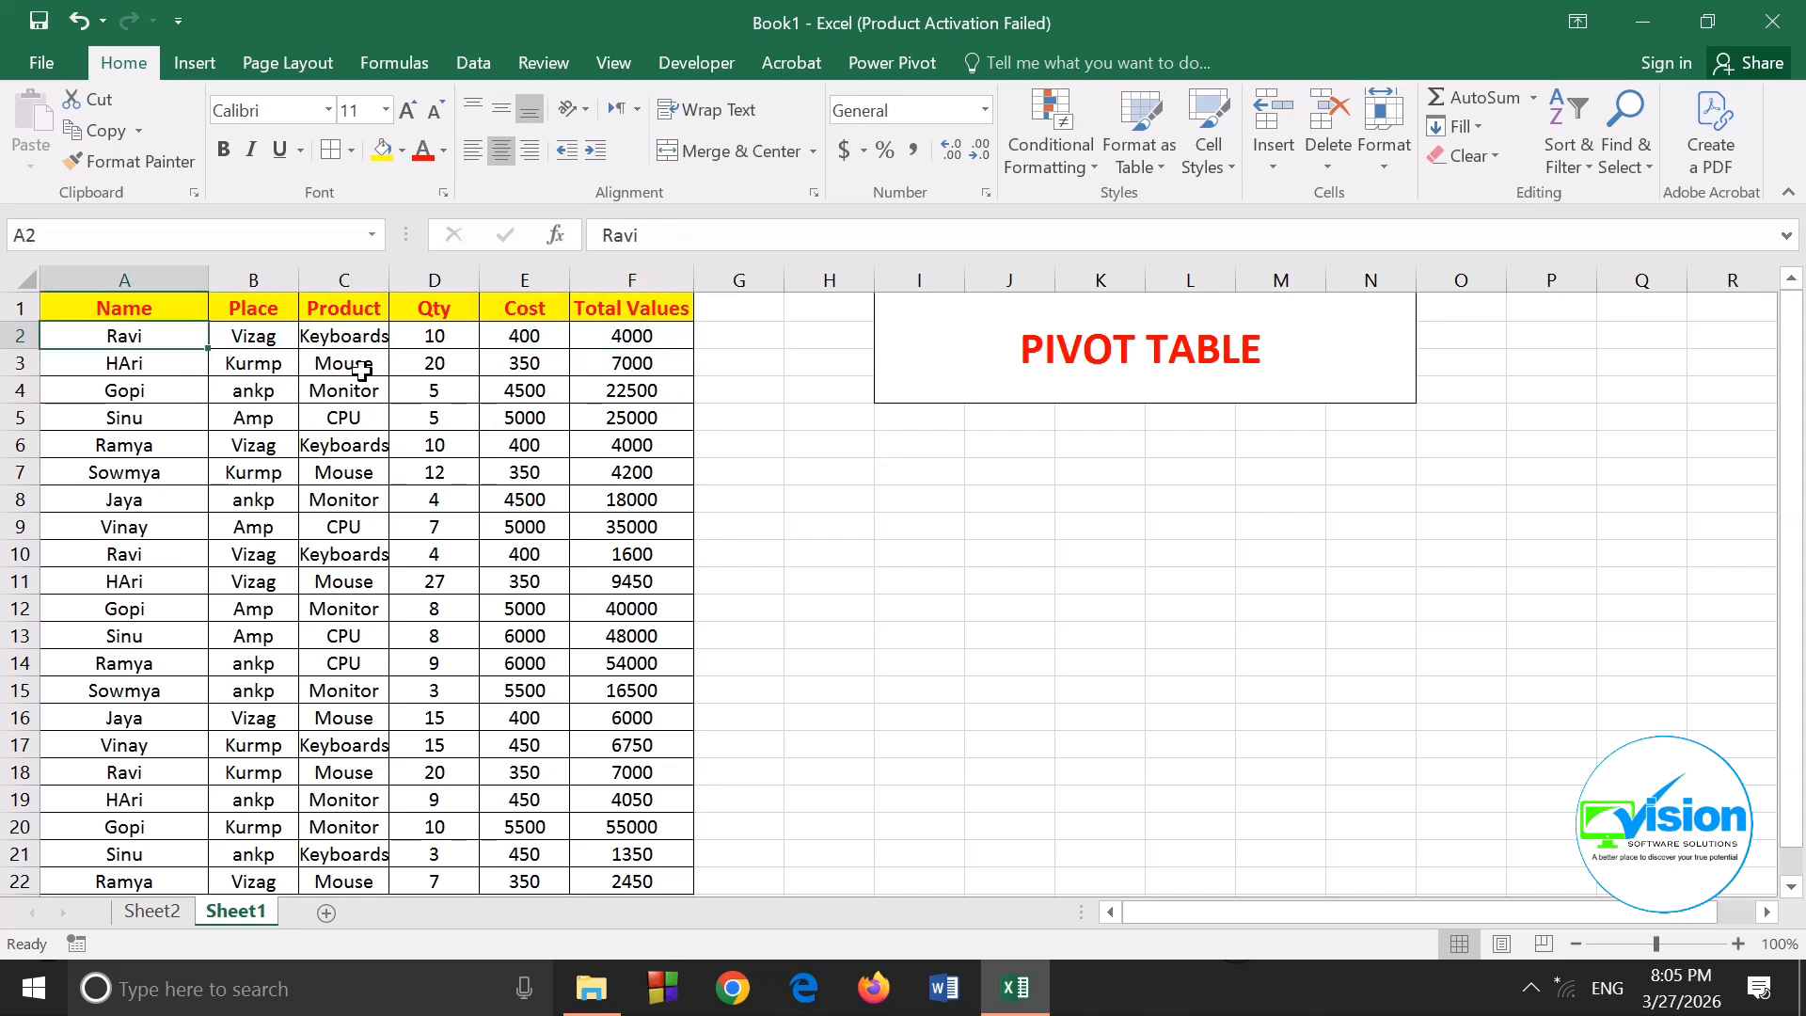
{"action": "left_click", "coordinate": [364, 329]}
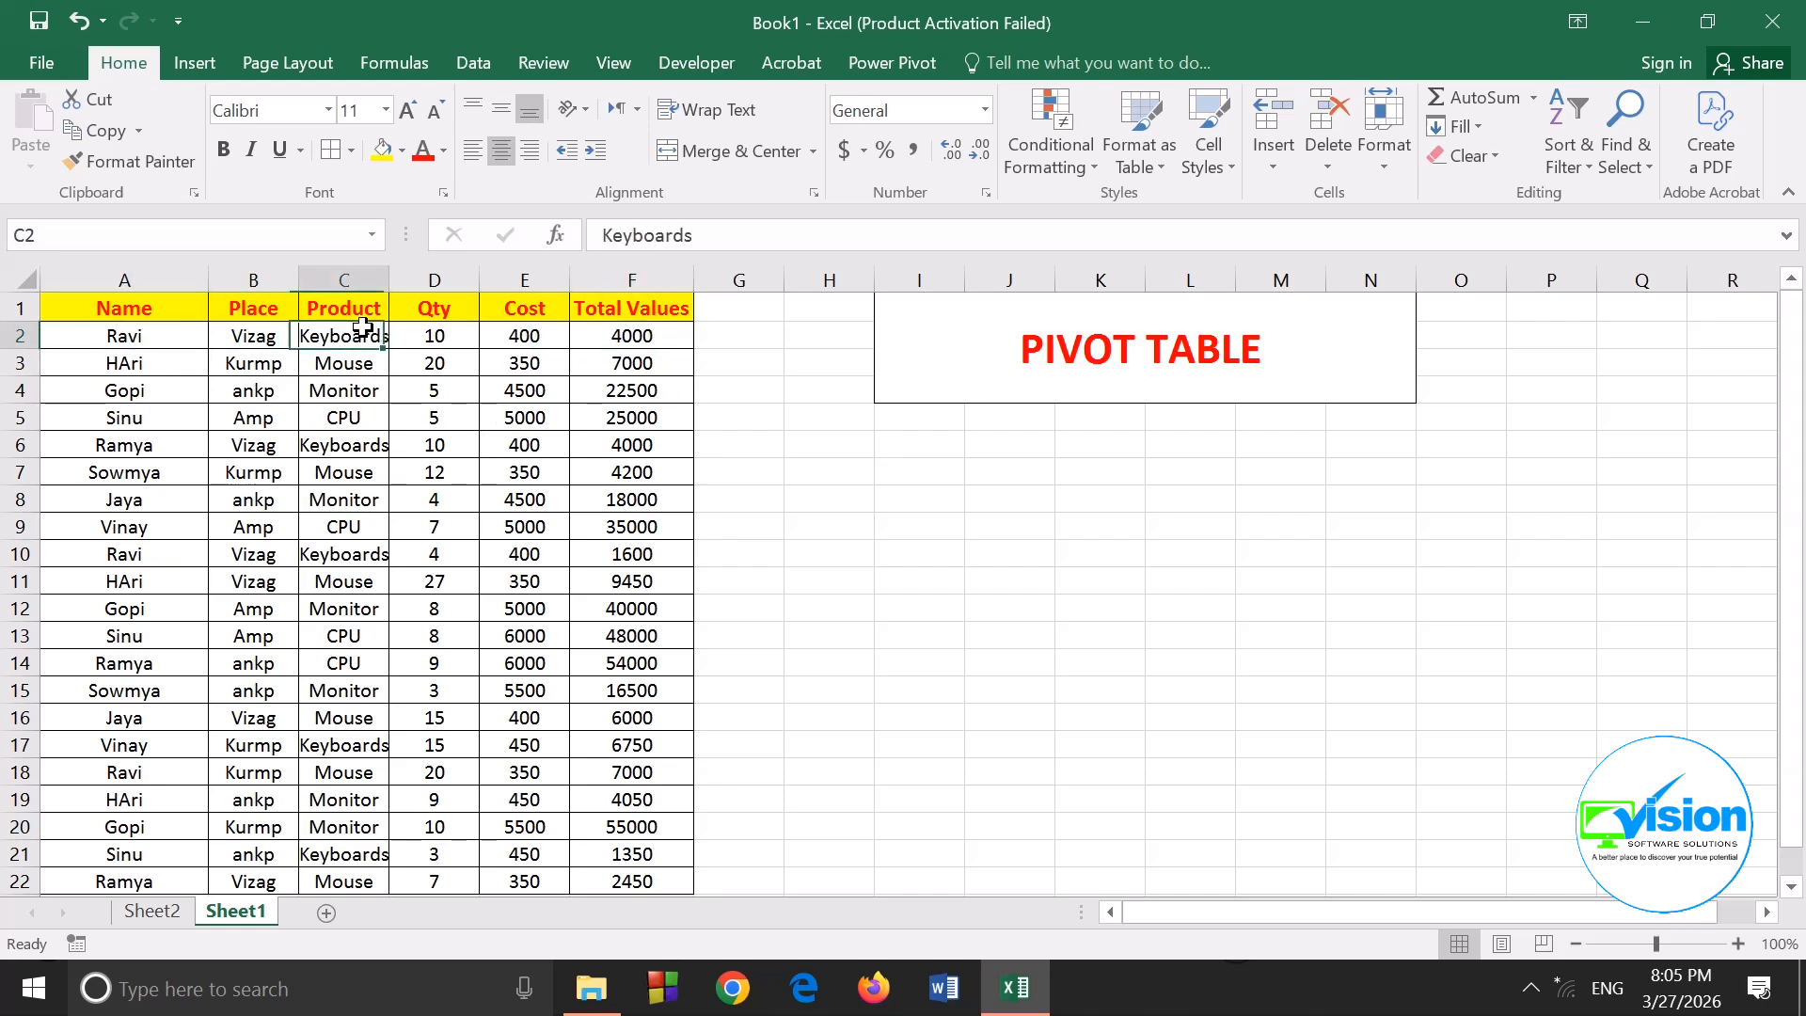
{"action": "left_click", "coordinate": [108, 336]}
{"action": "left_click", "coordinate": [226, 344]}
{"action": "left_click", "coordinate": [349, 338]}
{"action": "left_click", "coordinate": [146, 331]}
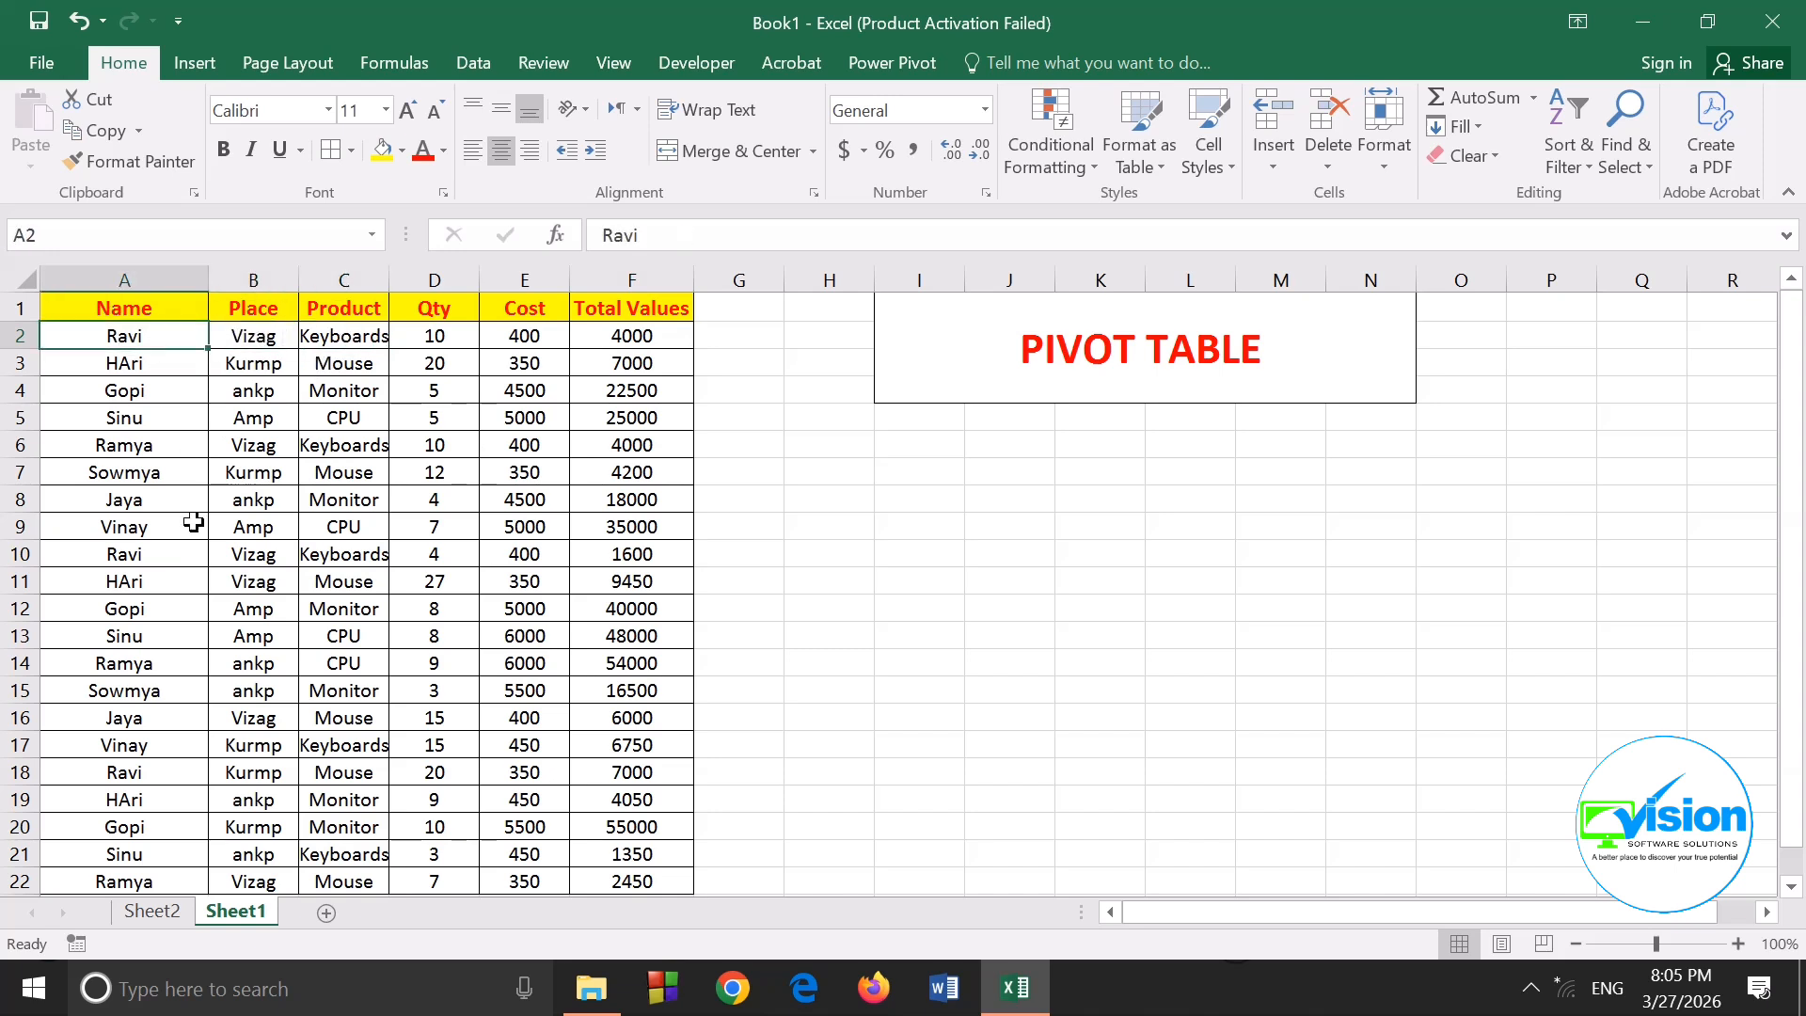
{"action": "left_click", "coordinate": [256, 554]}
{"action": "left_click", "coordinate": [256, 528]}
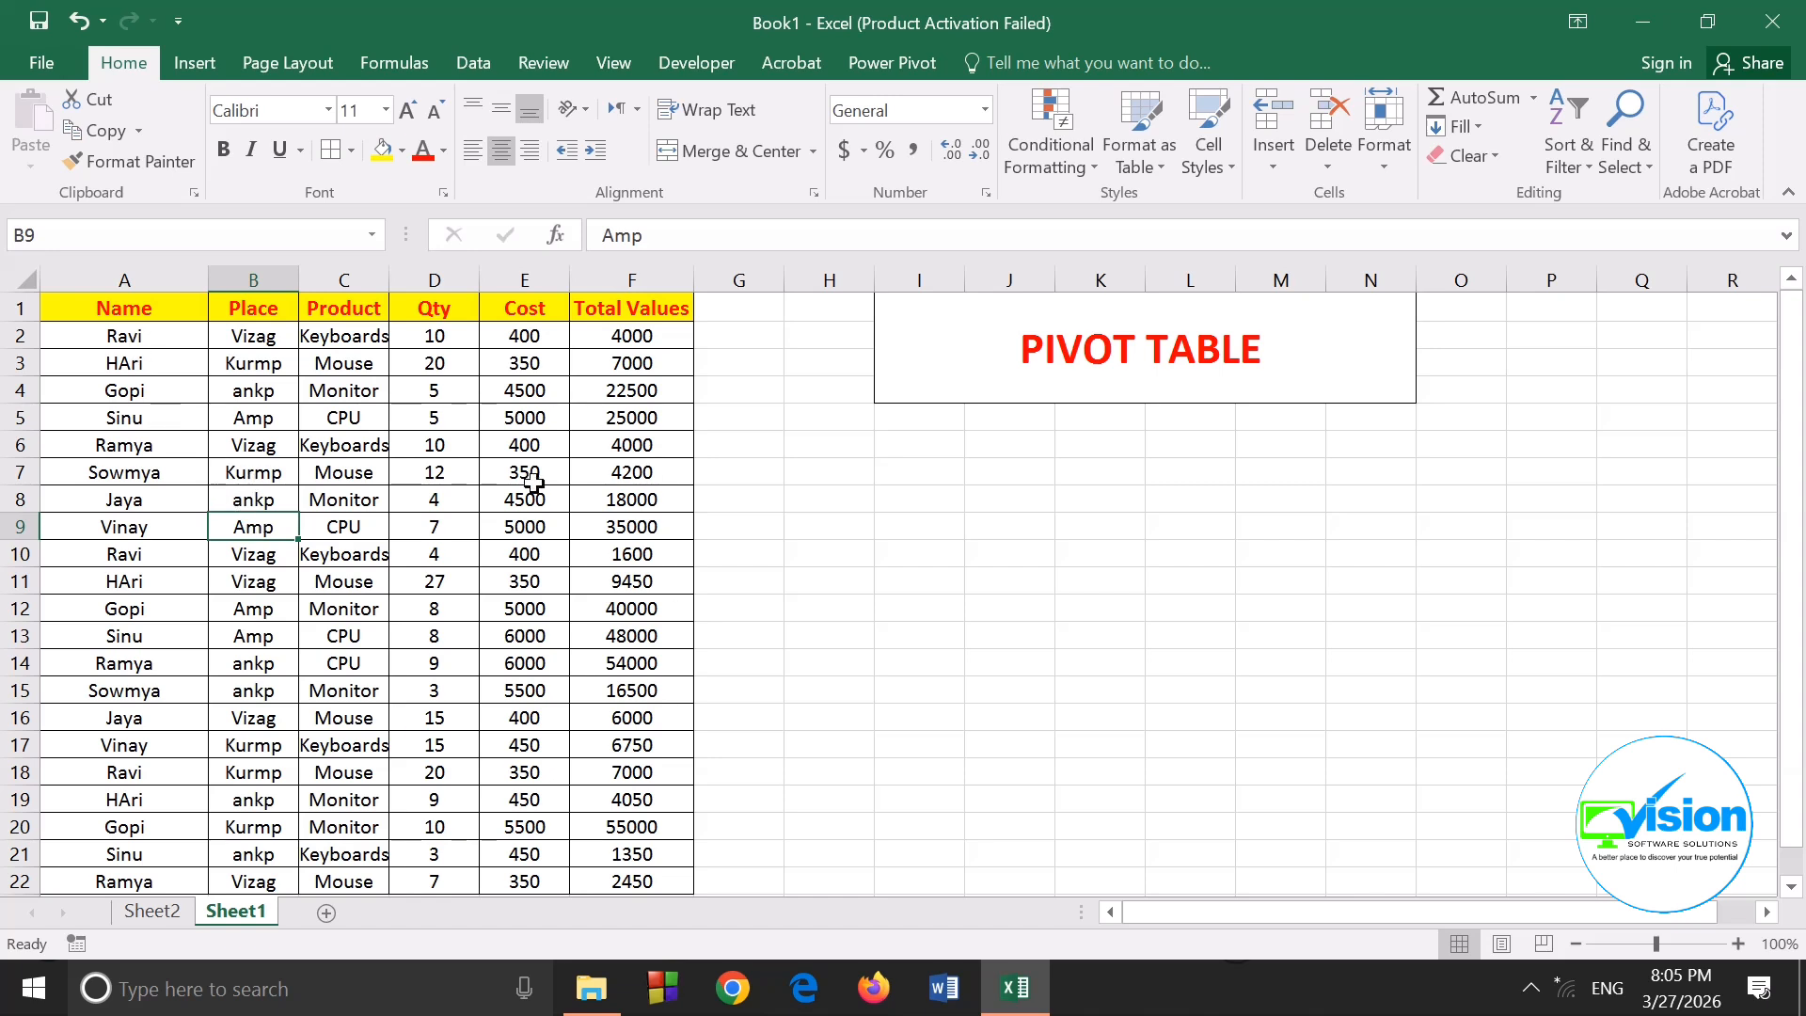
{"action": "left_click_drag", "start_coordinate": [77, 295], "coordinate": [602, 771]}
{"action": "scroll", "coordinate": [979, 596], "scroll_direction": "up", "scroll_amount": 2}
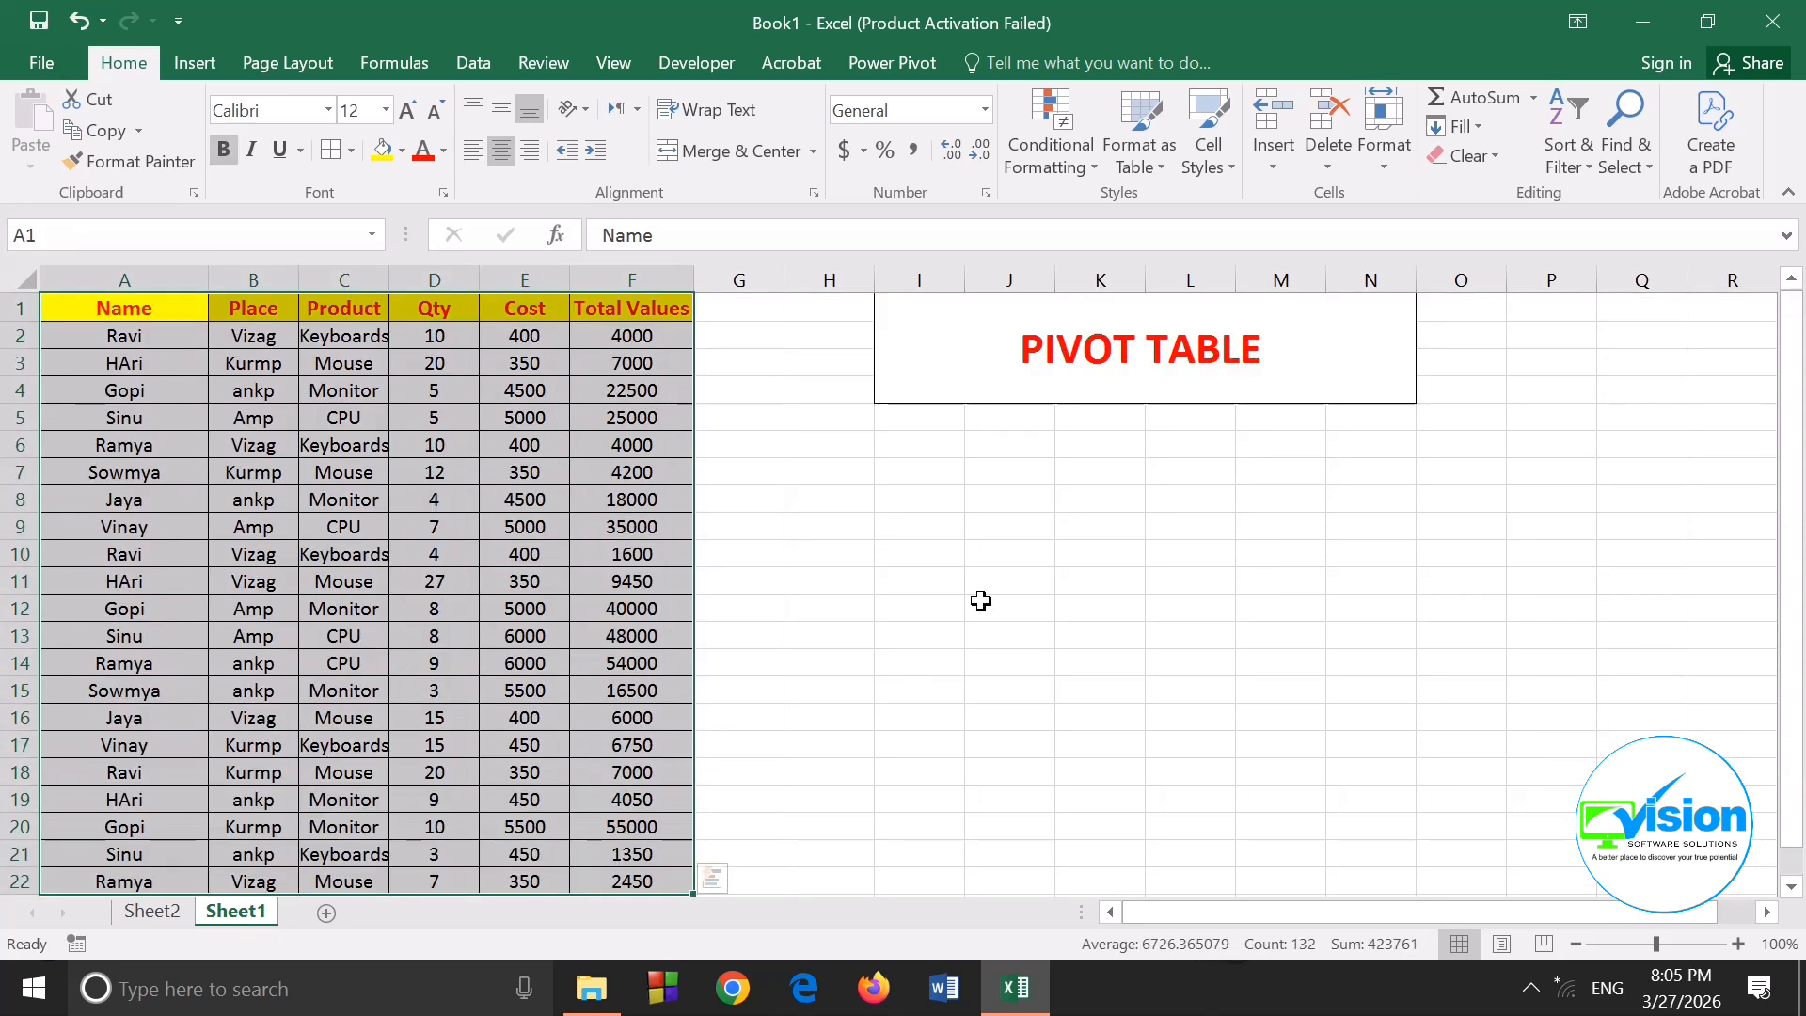
{"action": "left_click", "coordinate": [1576, 944]}
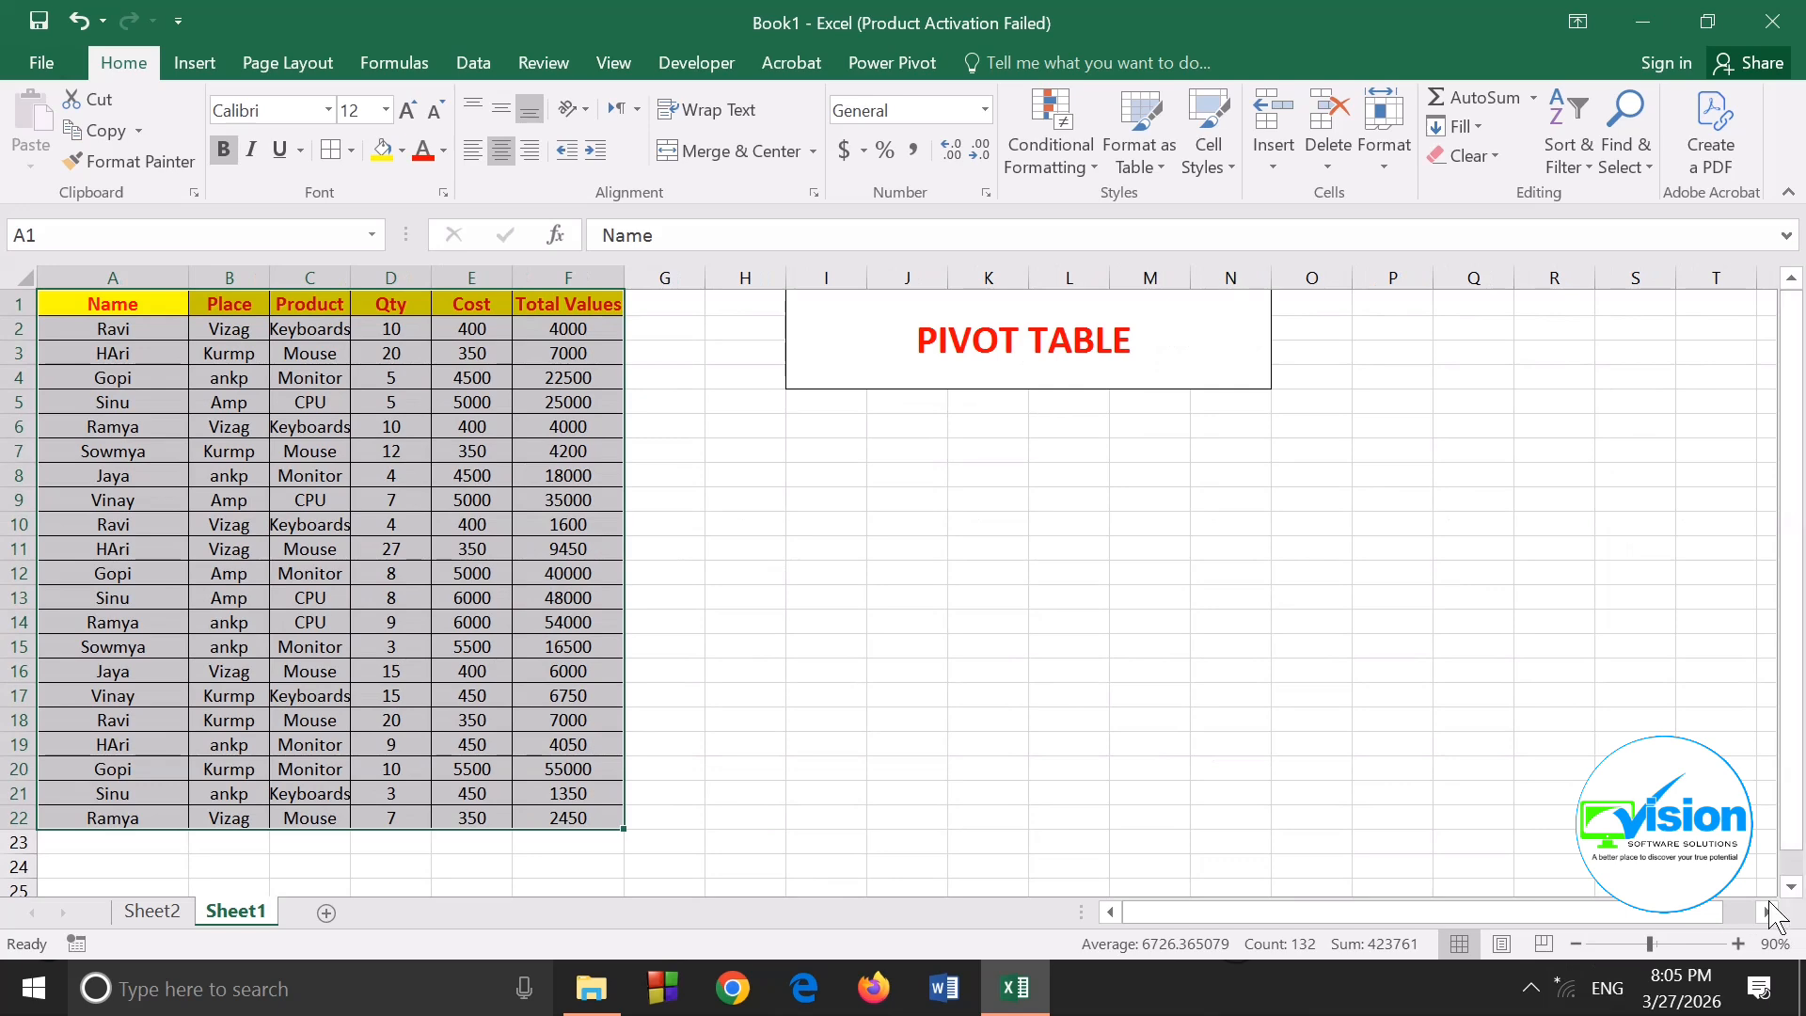
{"action": "left_click", "coordinate": [1739, 944]}
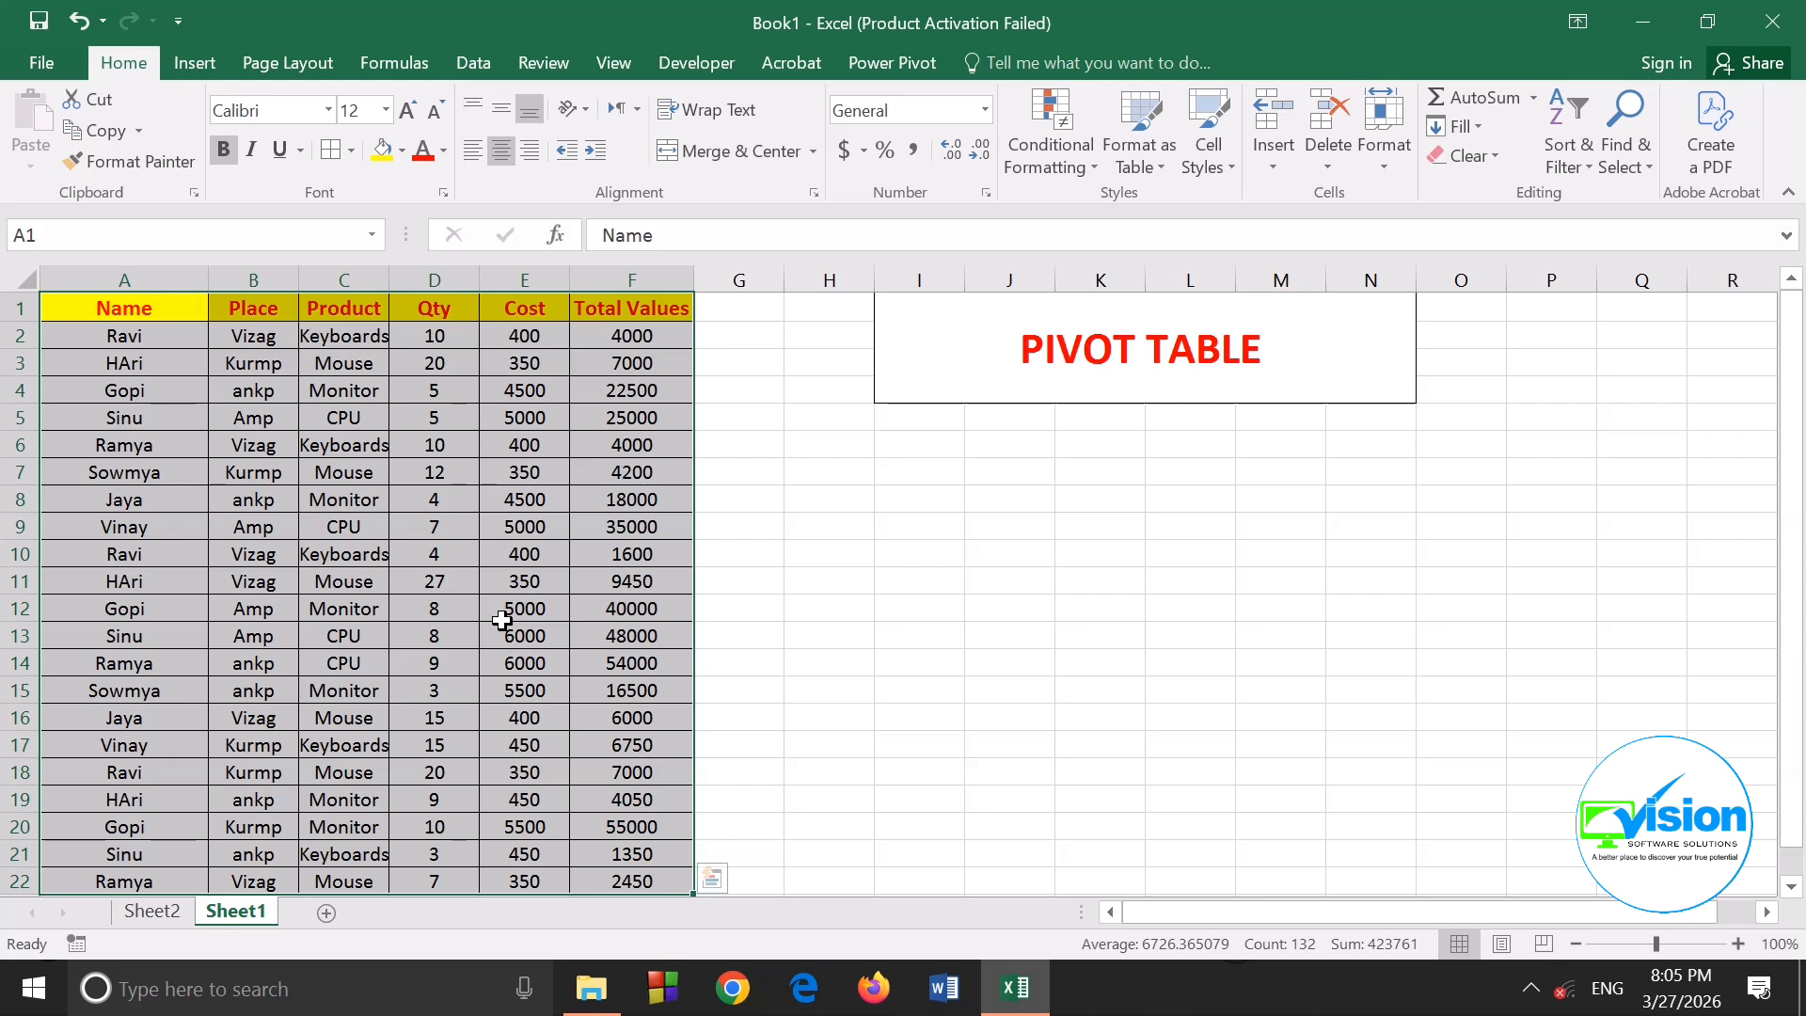
{"action": "left_click", "coordinate": [948, 643]}
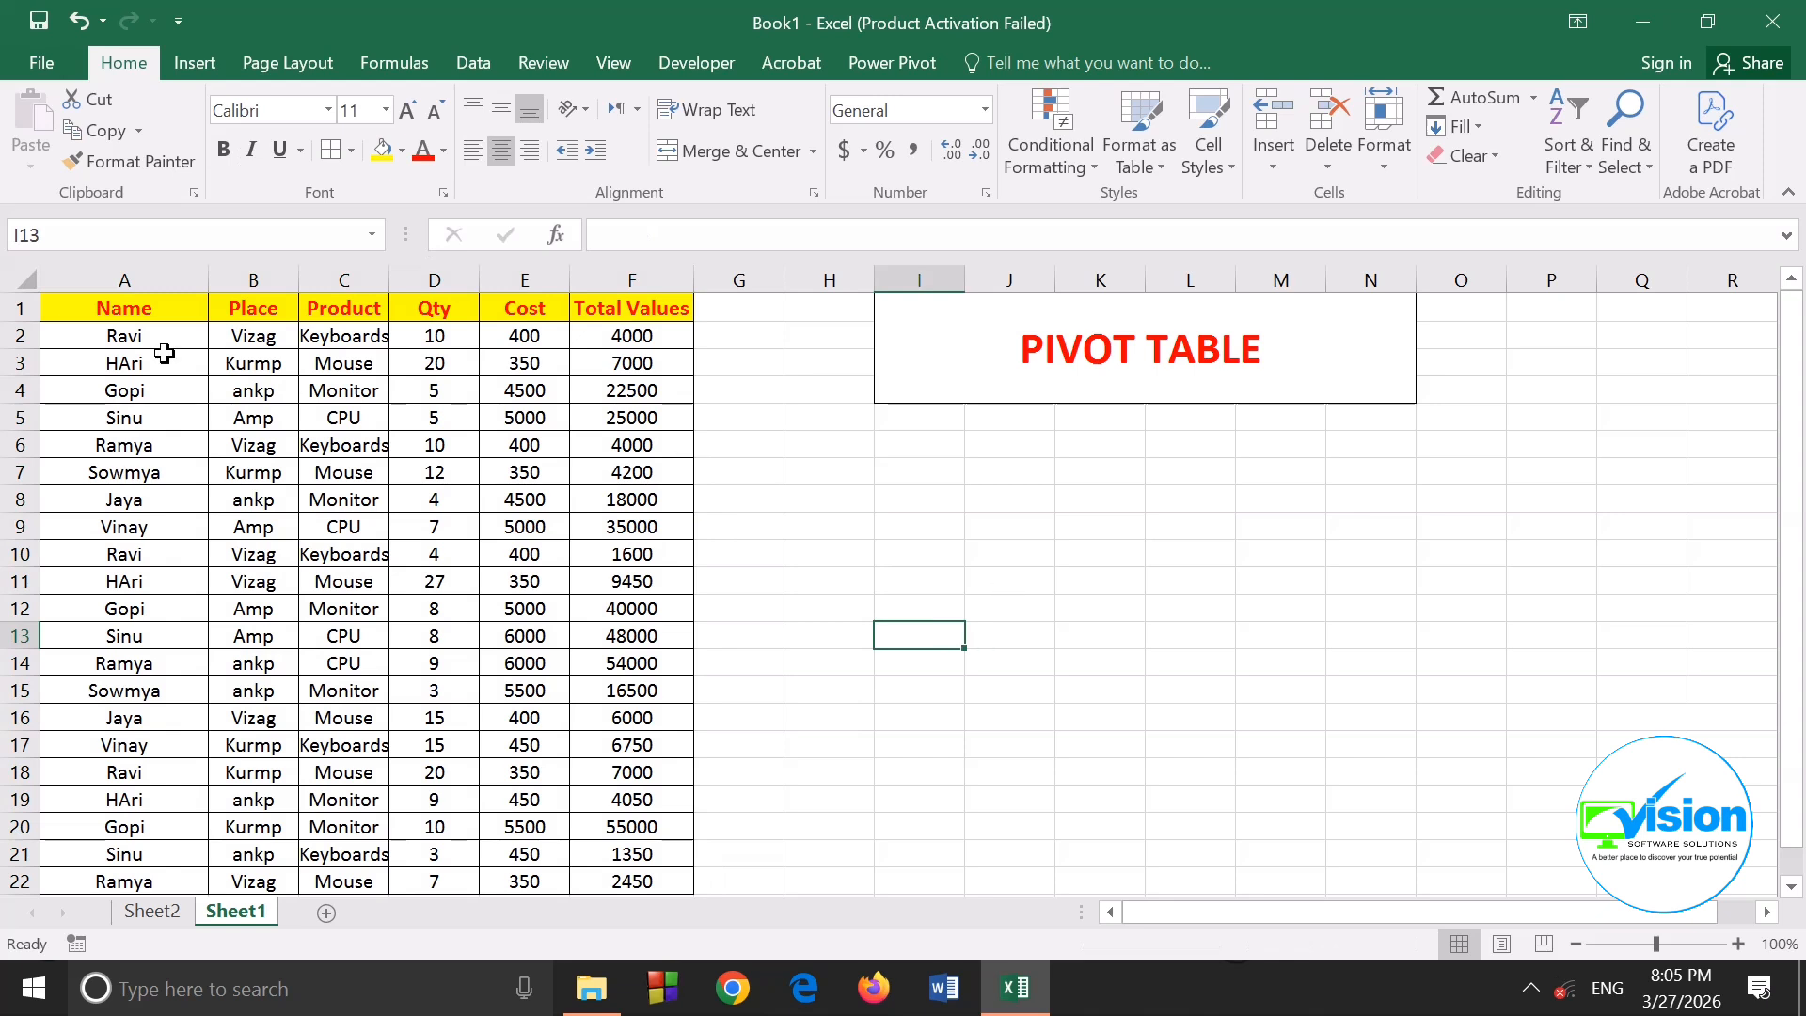
{"action": "left_click_drag", "start_coordinate": [65, 320], "coordinate": [594, 886]}
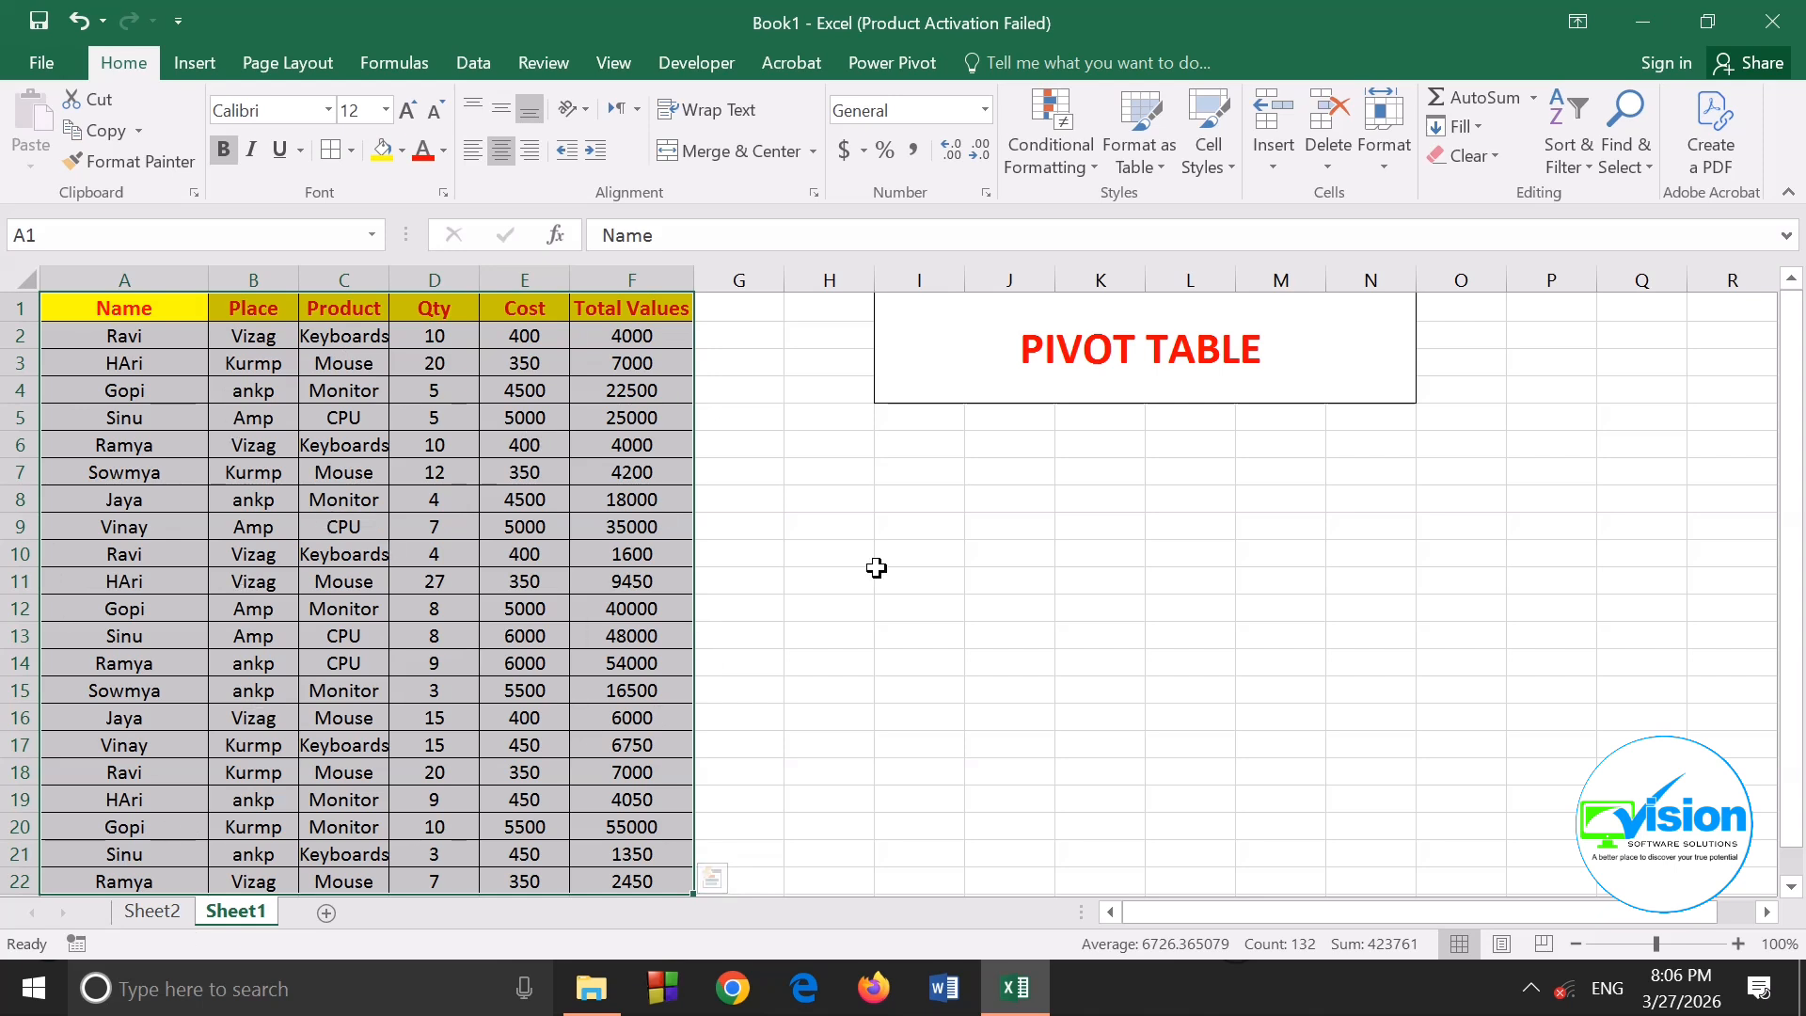
{"action": "left_click", "coordinate": [474, 62]}
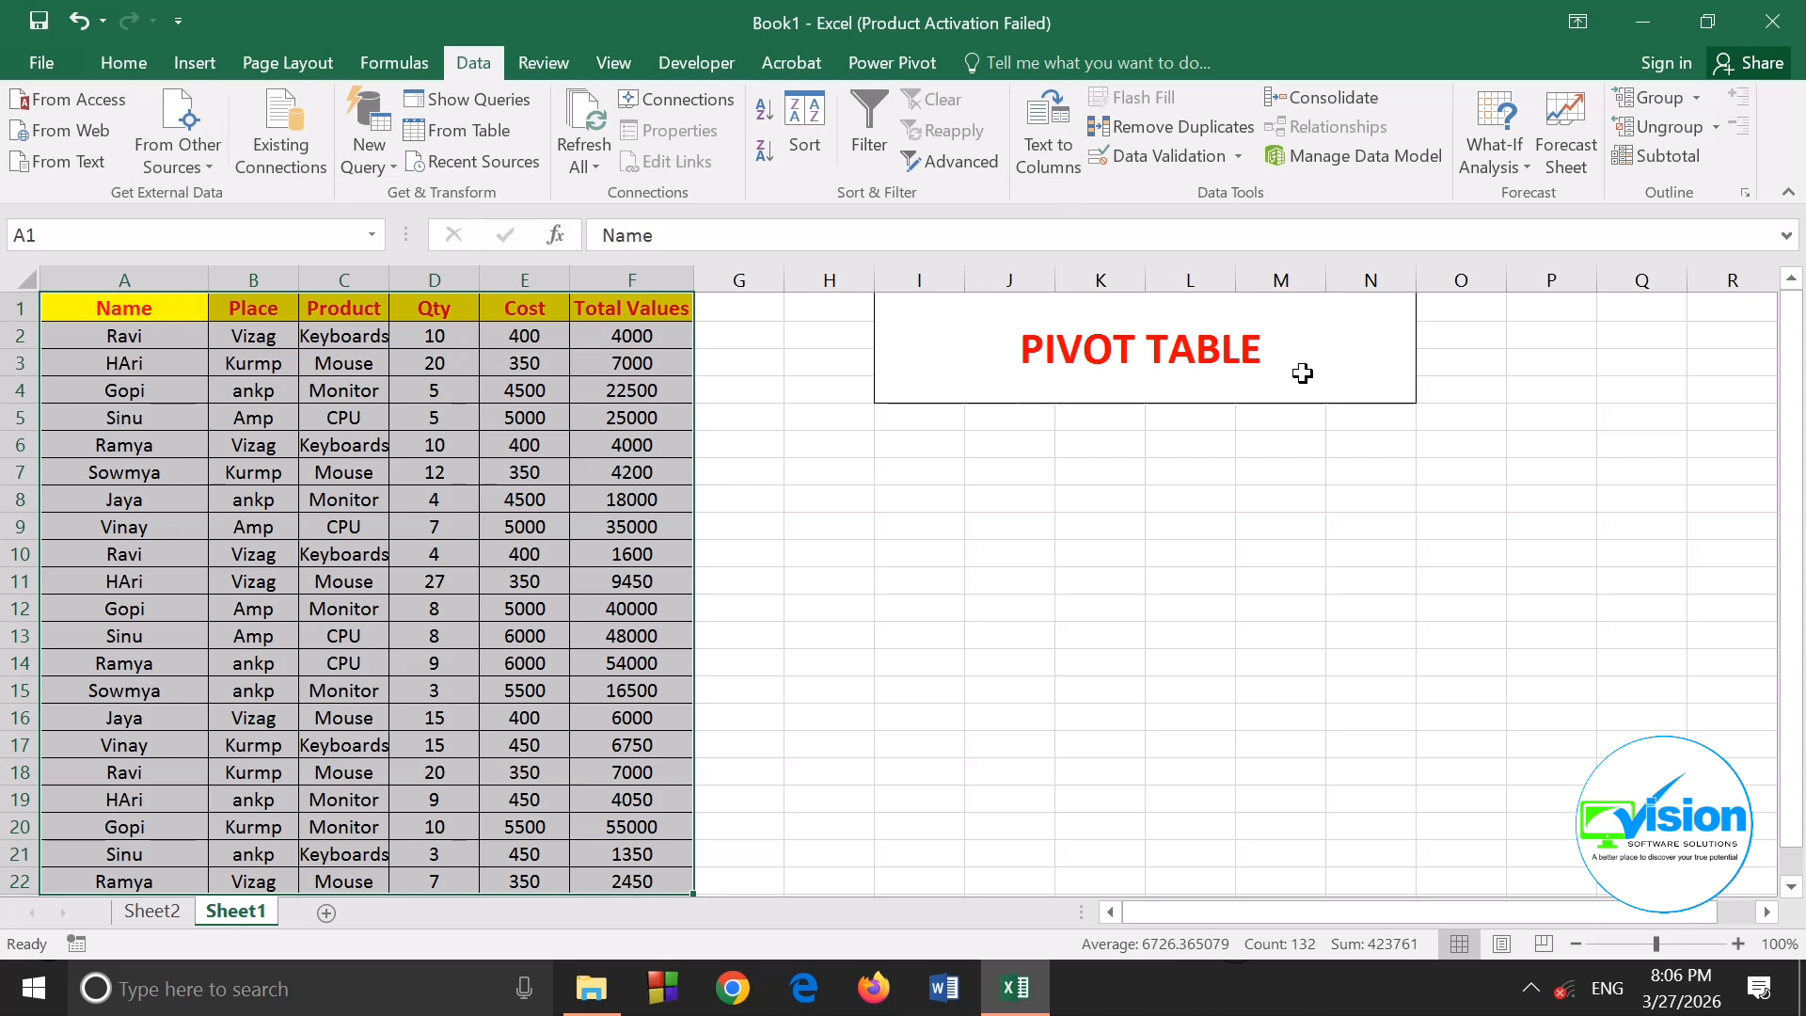
{"action": "left_click", "coordinate": [764, 714]}
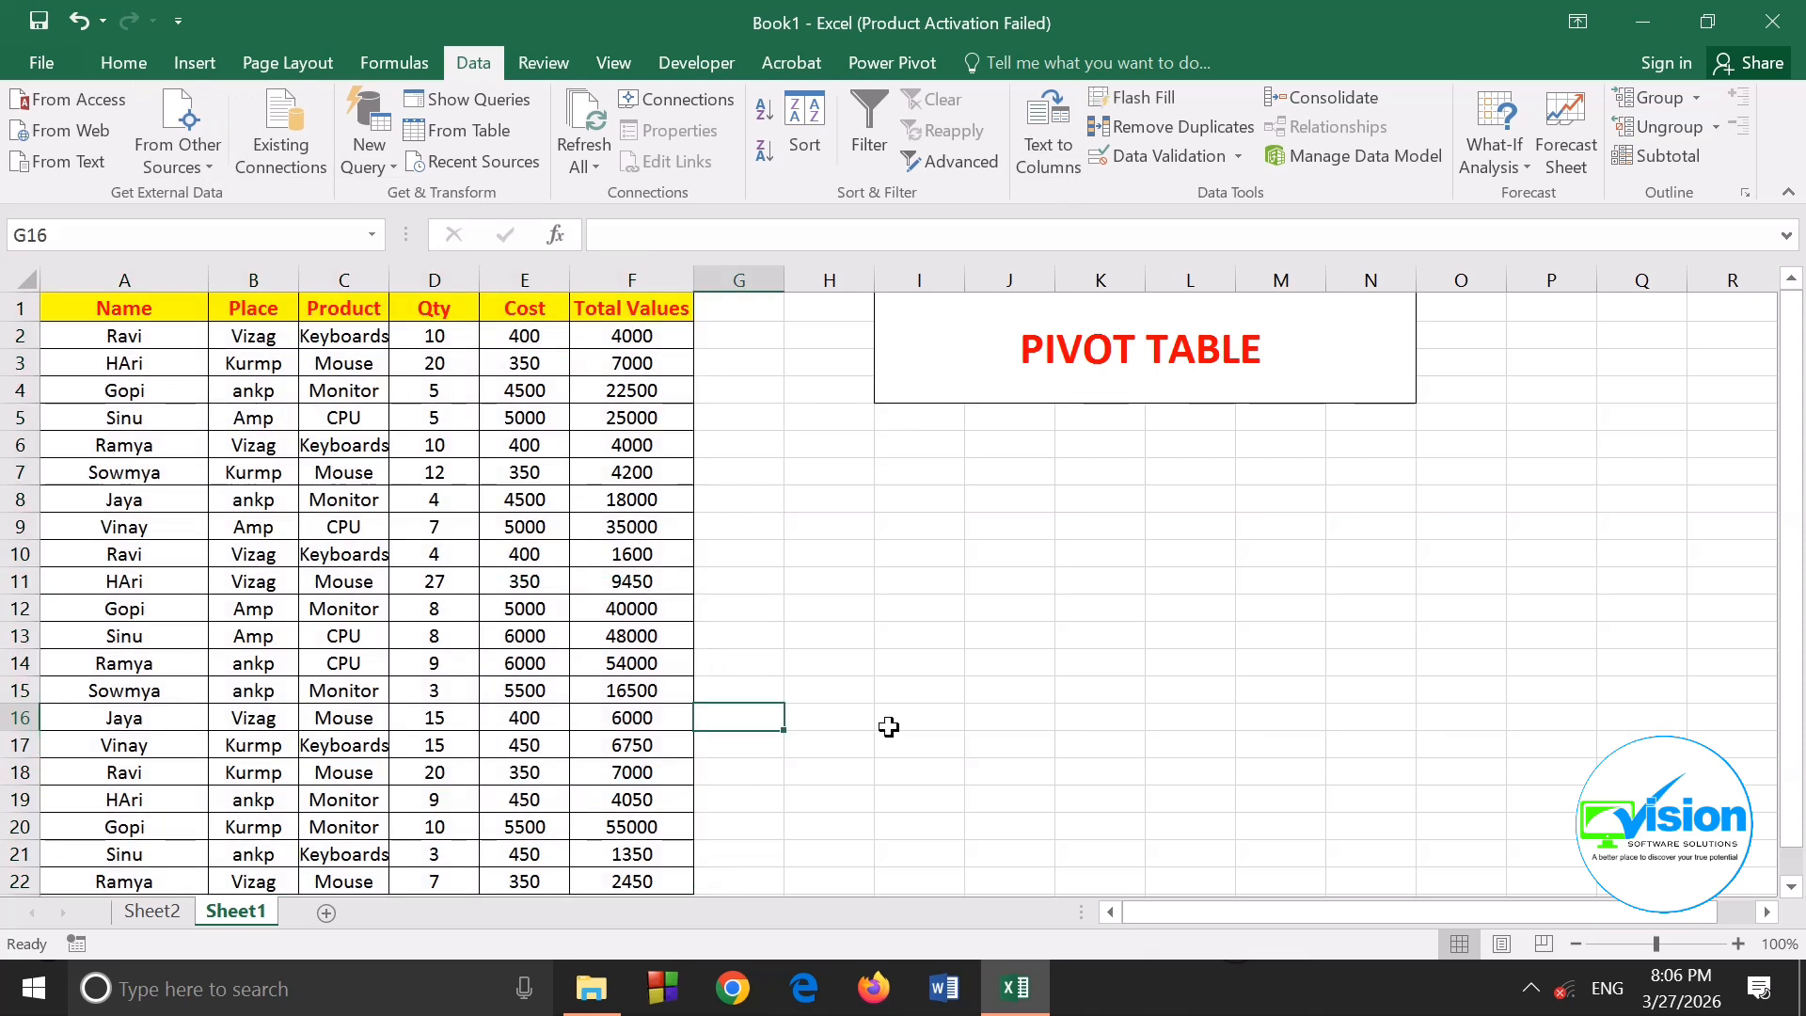
Select the data range A1:F22 on Sheet1 and start inserting a PivotTable from it
{"action": "left_click_drag", "start_coordinate": [65, 310], "coordinate": [649, 876]}
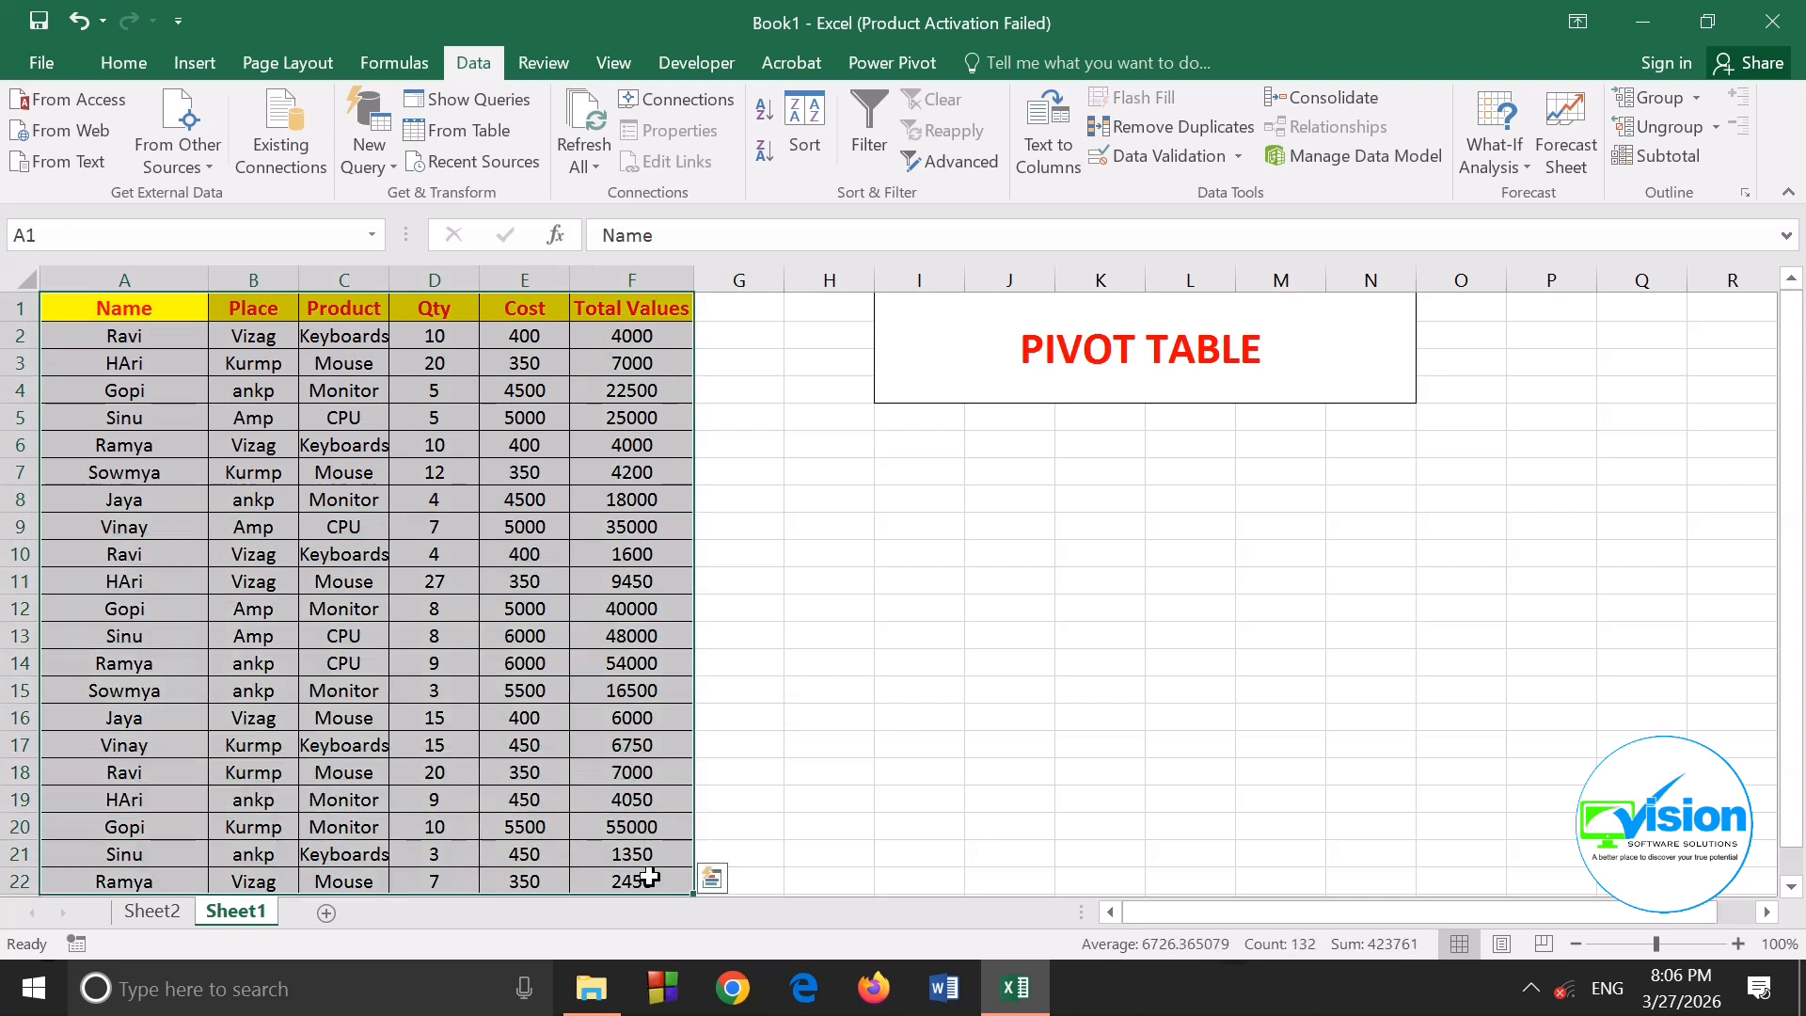
{"action": "left_click", "coordinate": [195, 63]}
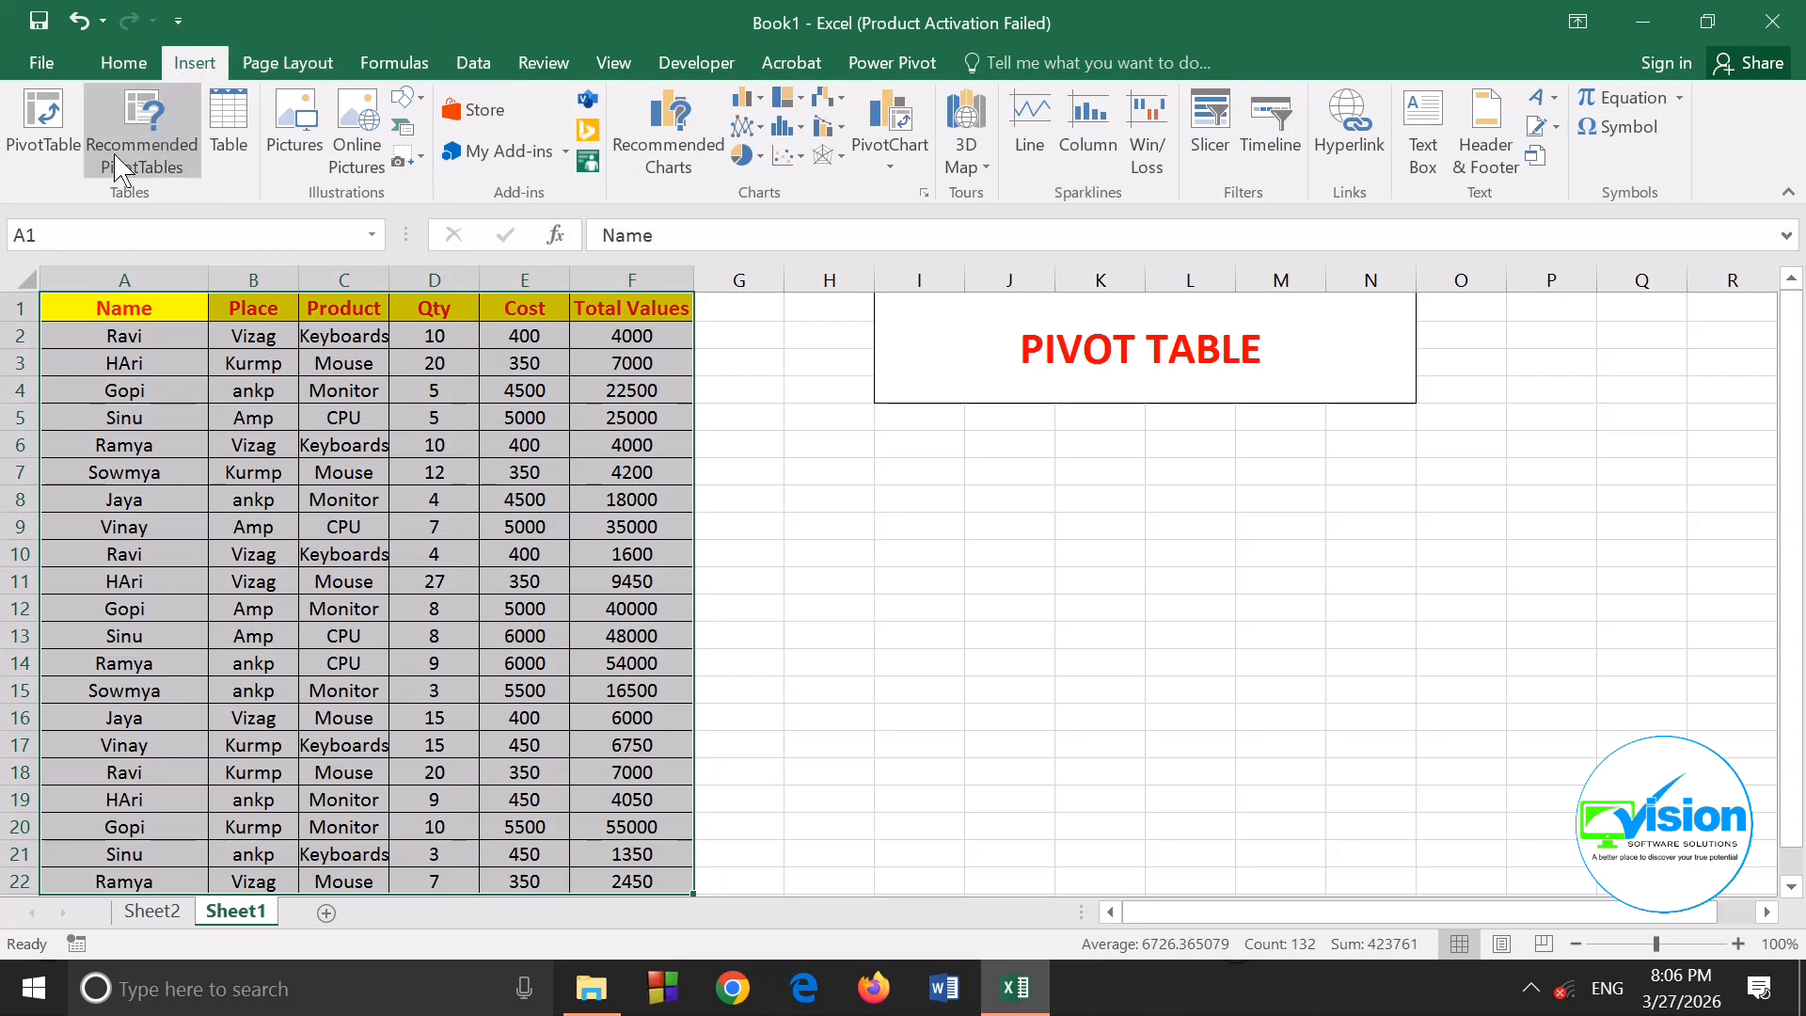
{"action": "left_click", "coordinate": [42, 132]}
{"action": "left_click_drag", "start_coordinate": [1074, 275], "coordinate": [1100, 327]}
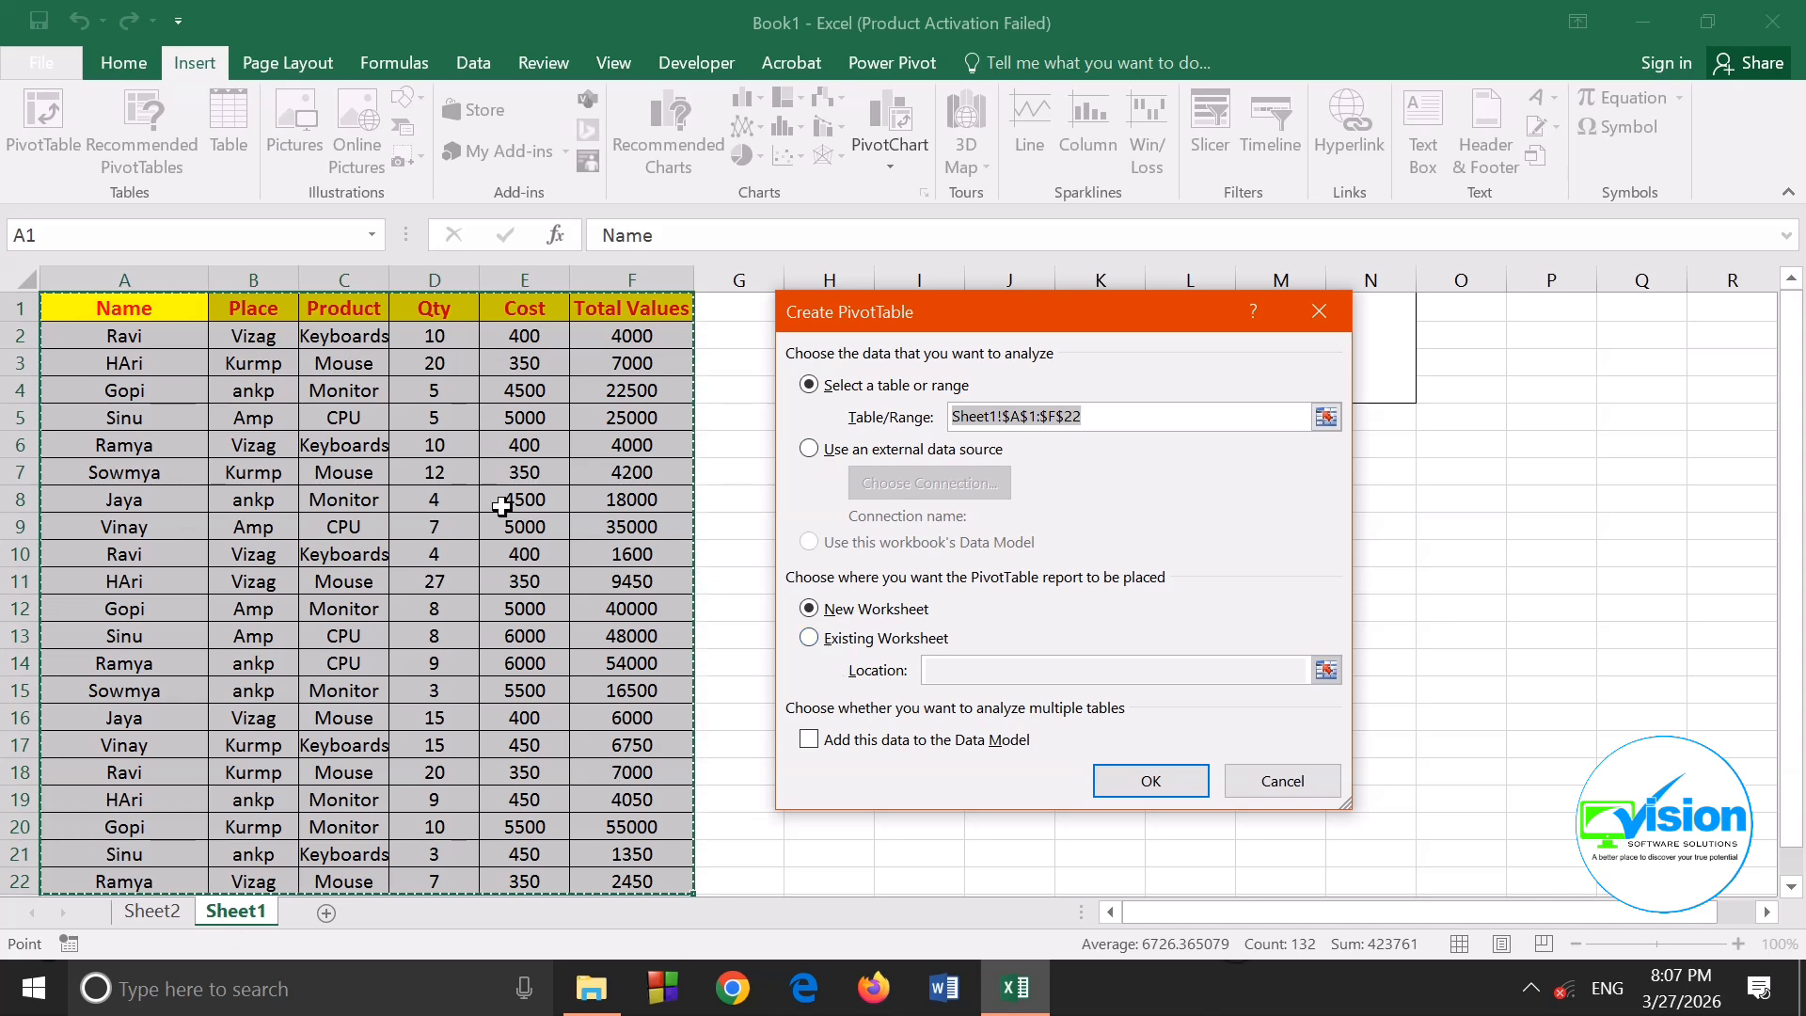
{"action": "left_click", "coordinate": [155, 911]}
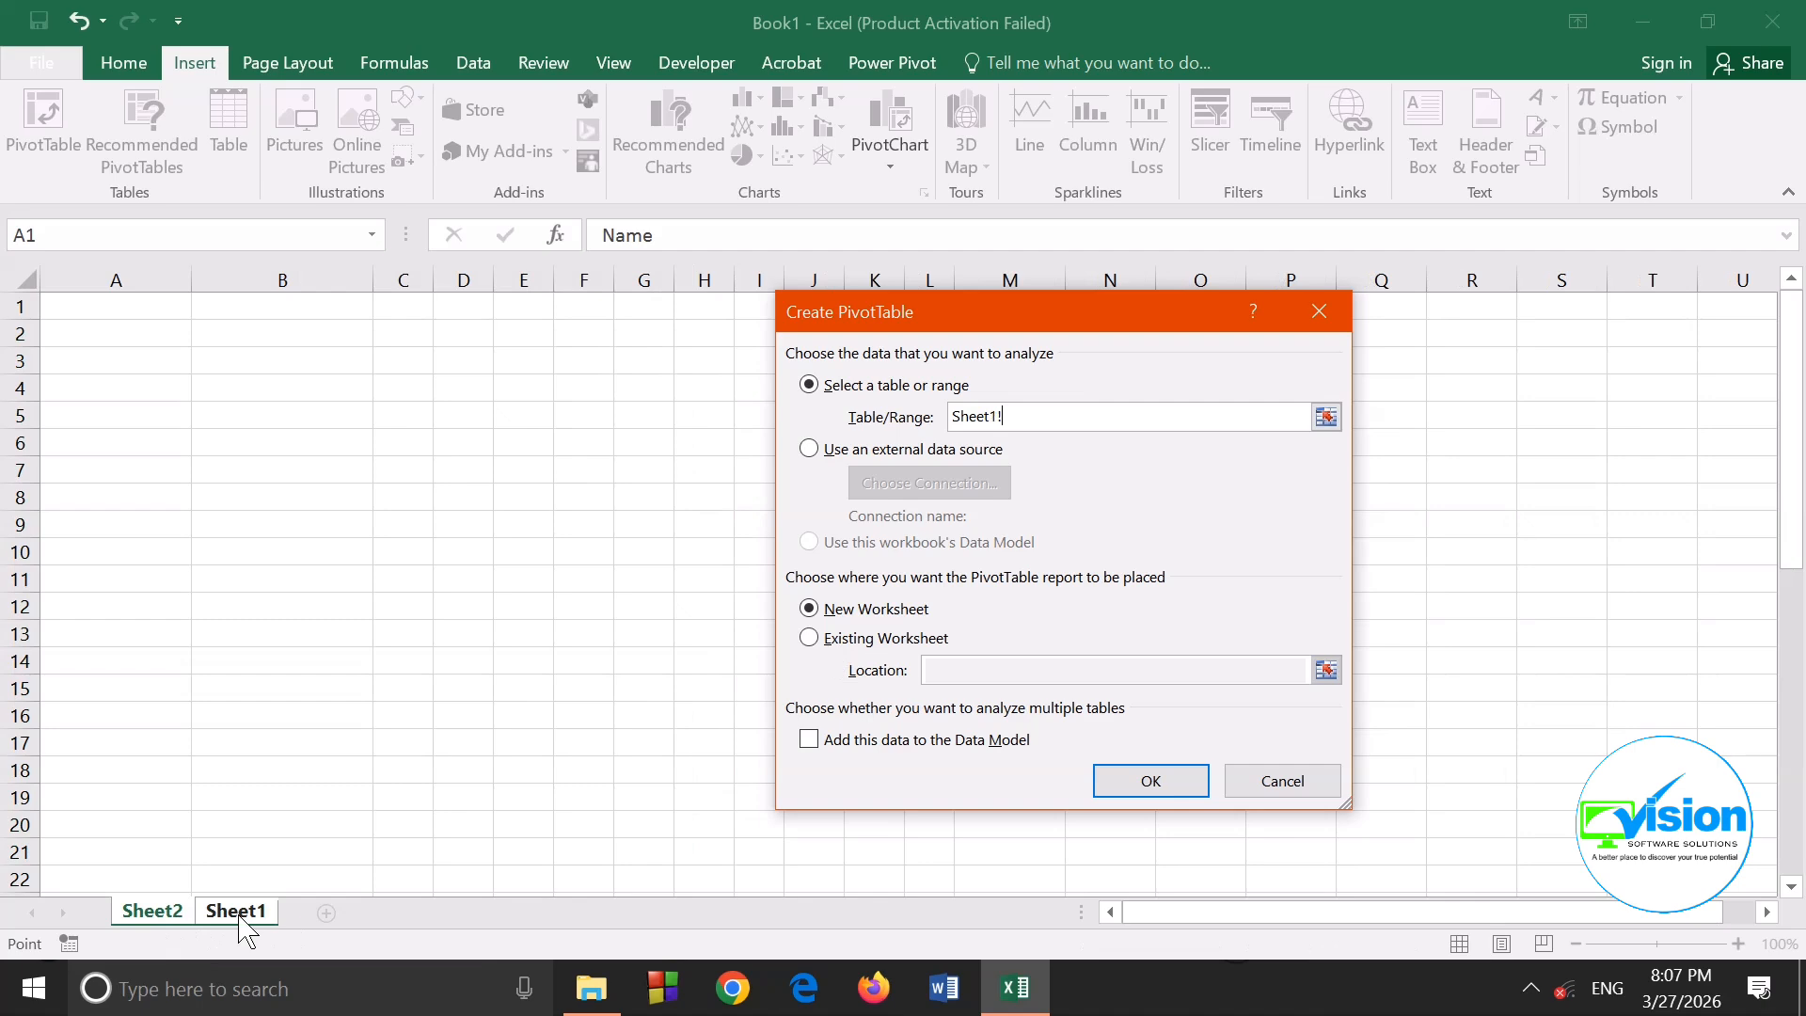
{"action": "left_click_drag", "start_coordinate": [86, 308], "coordinate": [404, 415]}
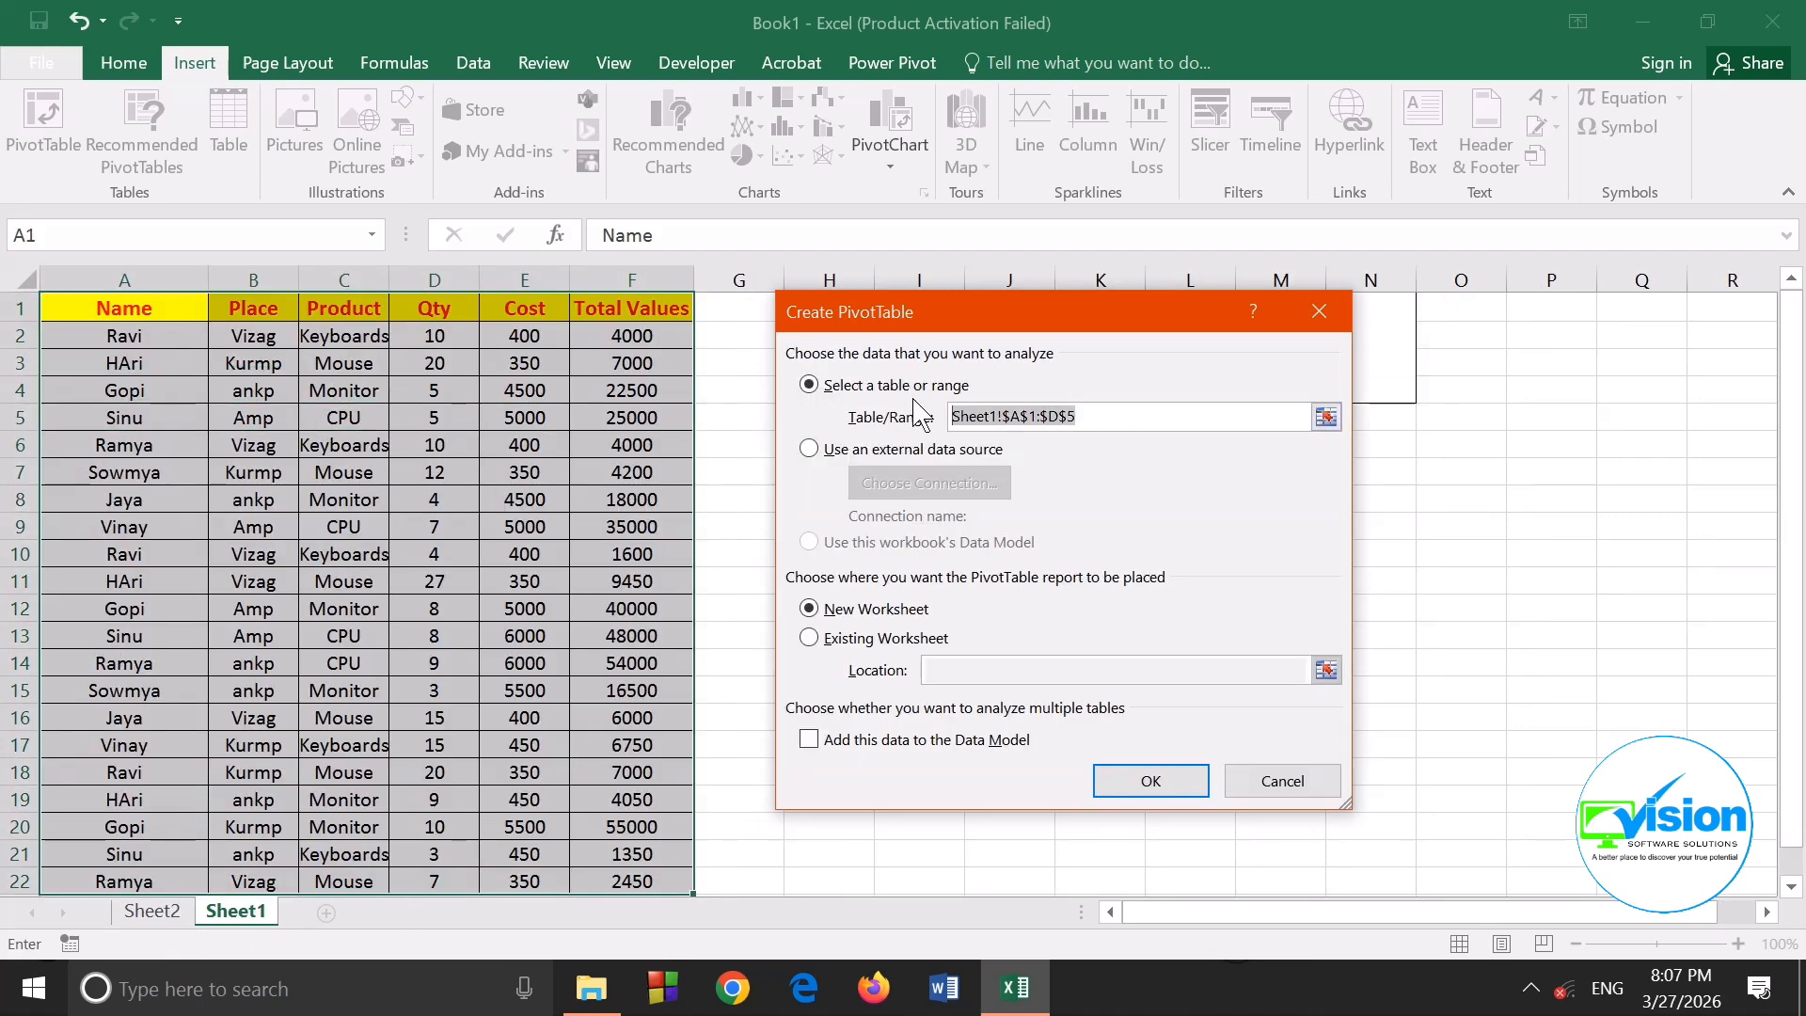
{"action": "key", "text": "BackSpace"}
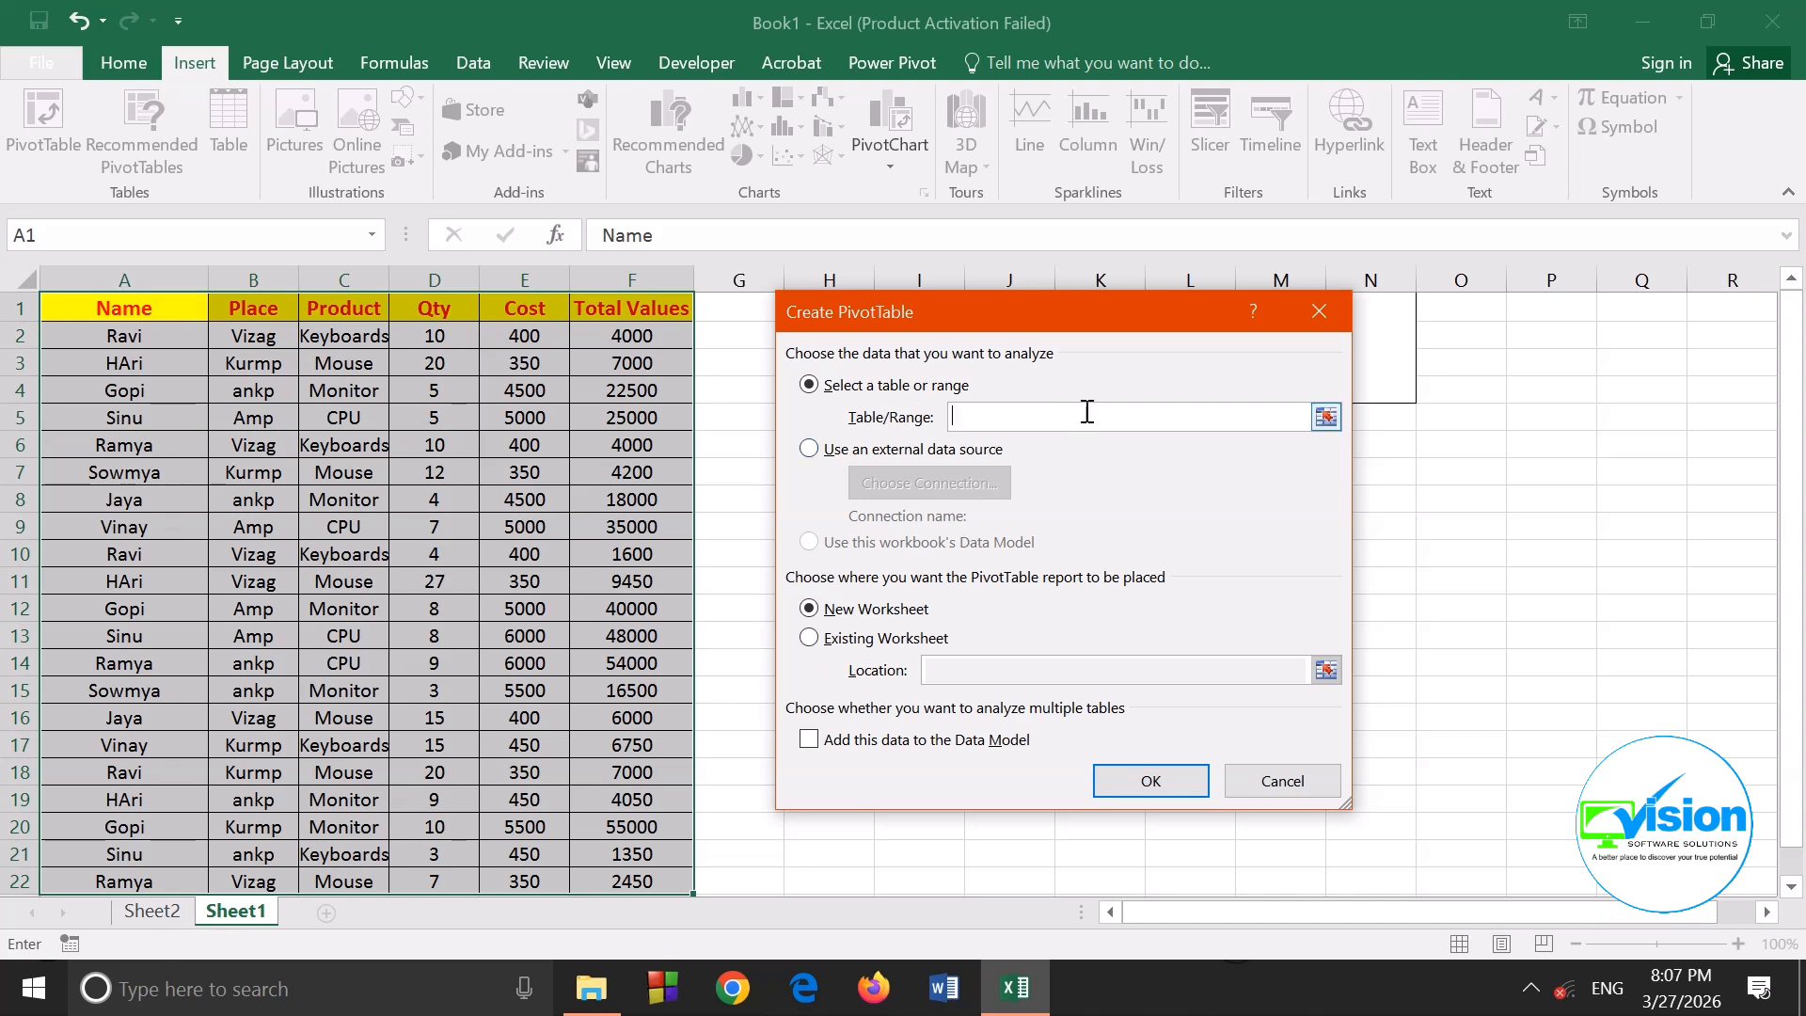
Set the source range to Sheet1!$A$1:$F$22 and create the PivotTable on a new worksheet
{"action": "left_click_drag", "start_coordinate": [64, 313], "coordinate": [659, 880]}
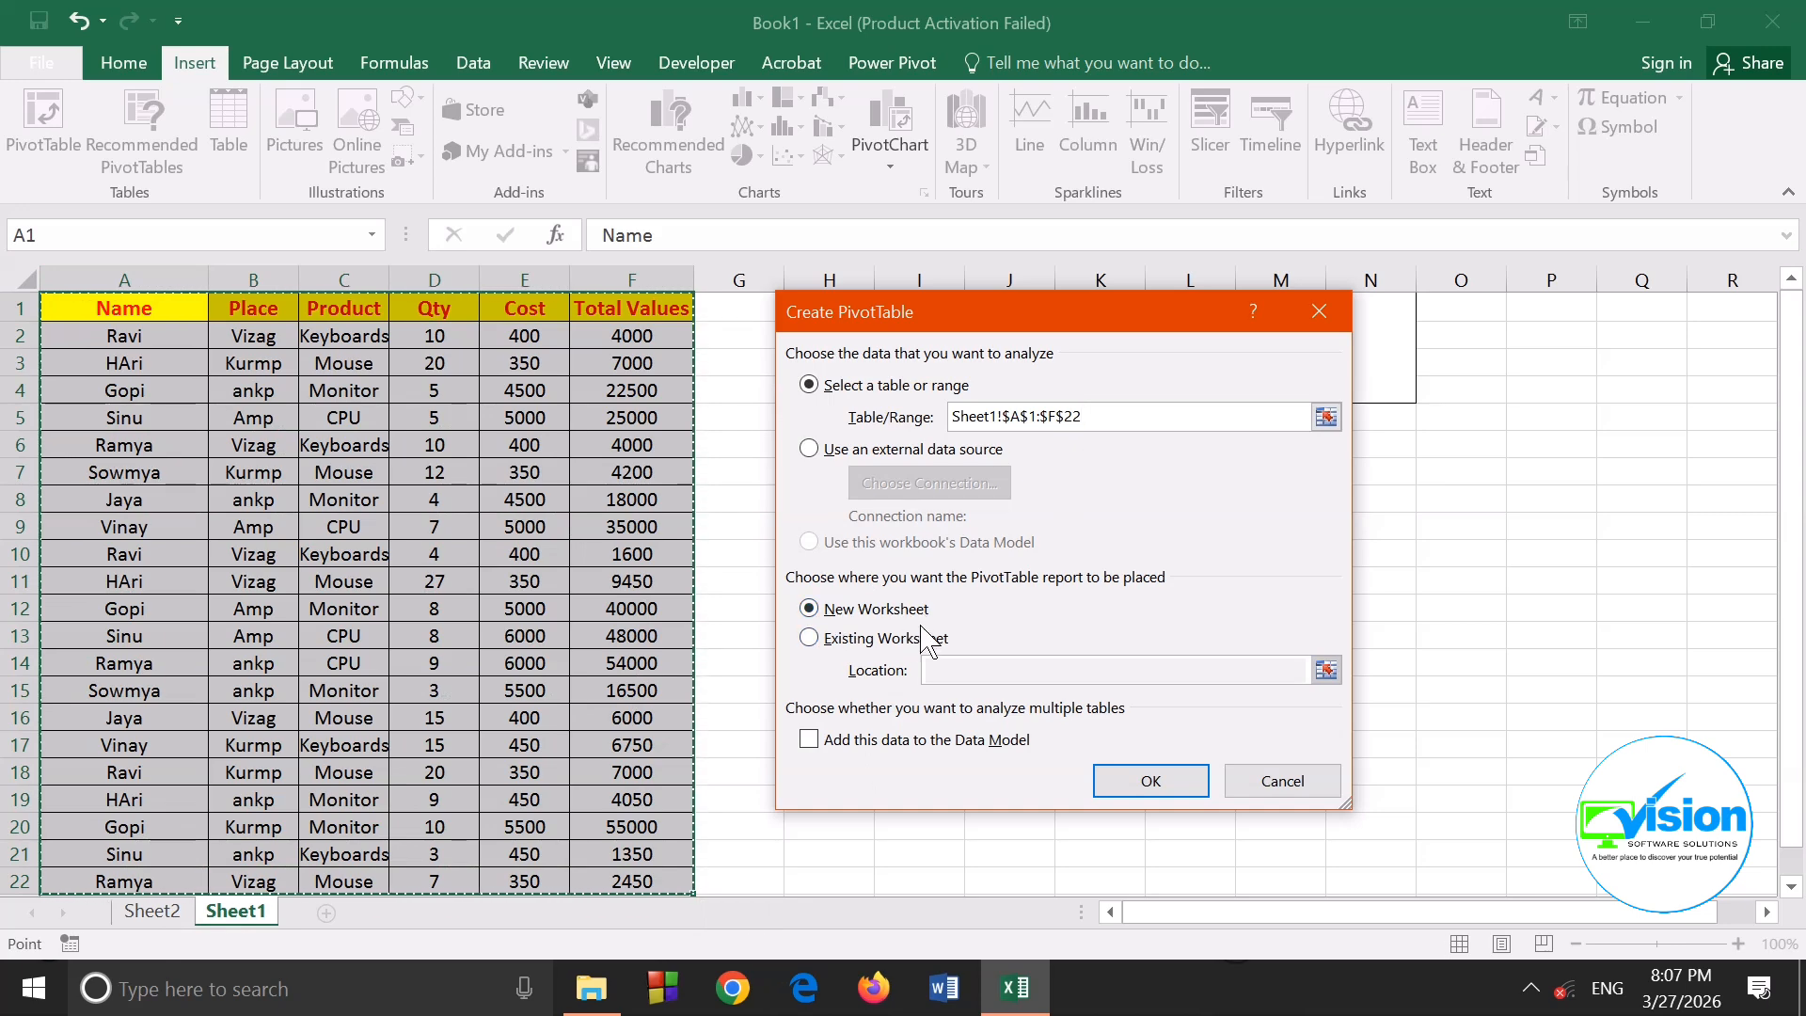
{"action": "left_click", "coordinate": [1140, 781]}
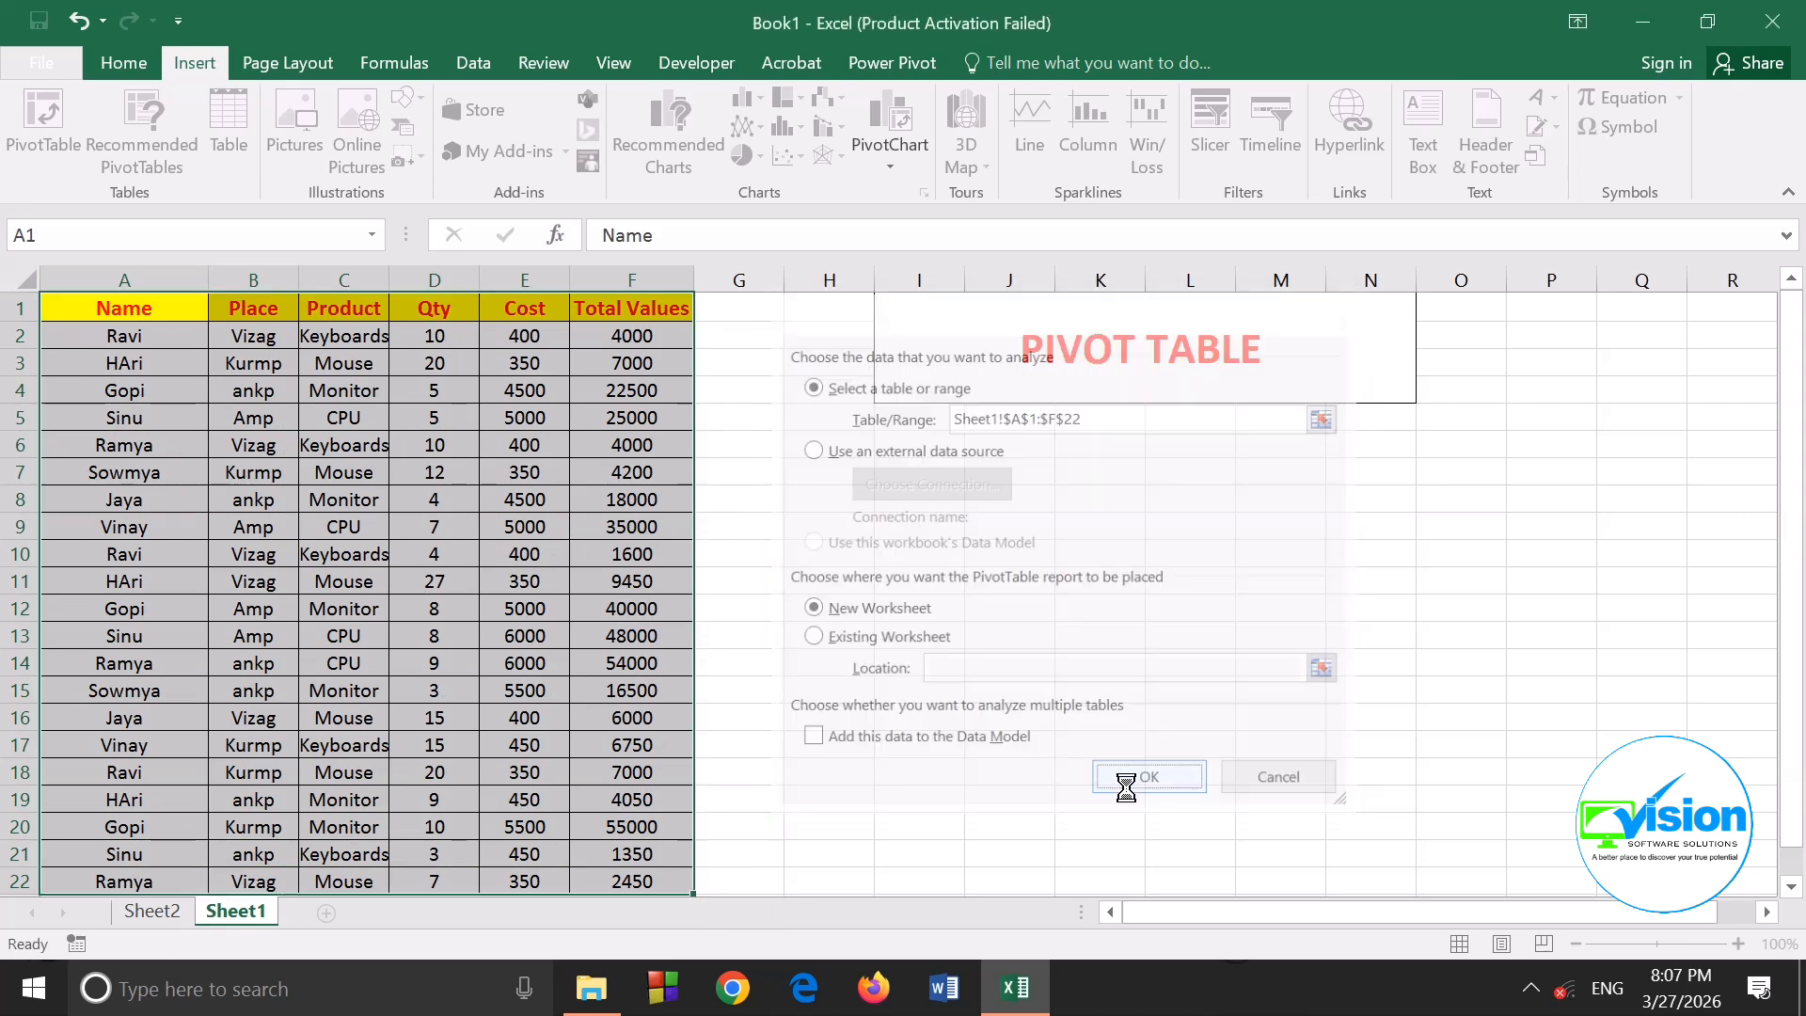
Move the PivotTable Fields pane closer to the empty PivotTable on Sheet3 and look through its fields
{"action": "left_click_drag", "start_coordinate": [1095, 281], "coordinate": [1210, 307]}
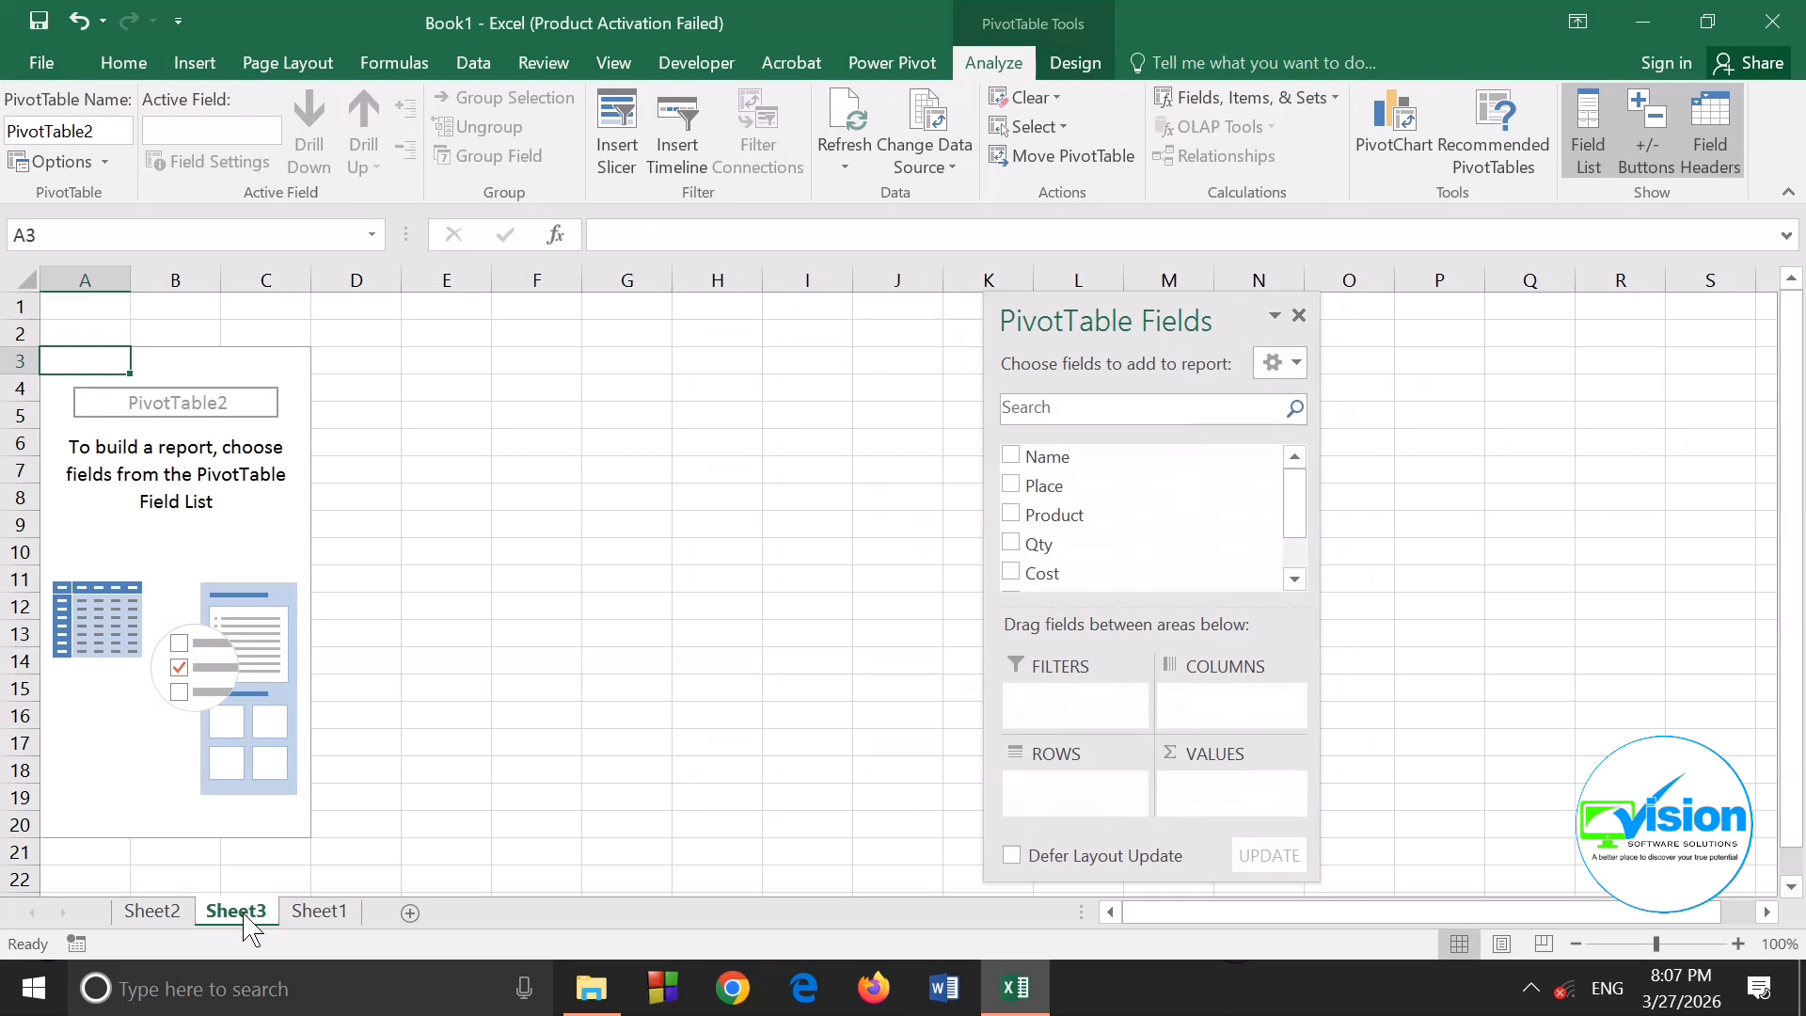
{"action": "left_click_drag", "start_coordinate": [1144, 330], "coordinate": [1042, 331]}
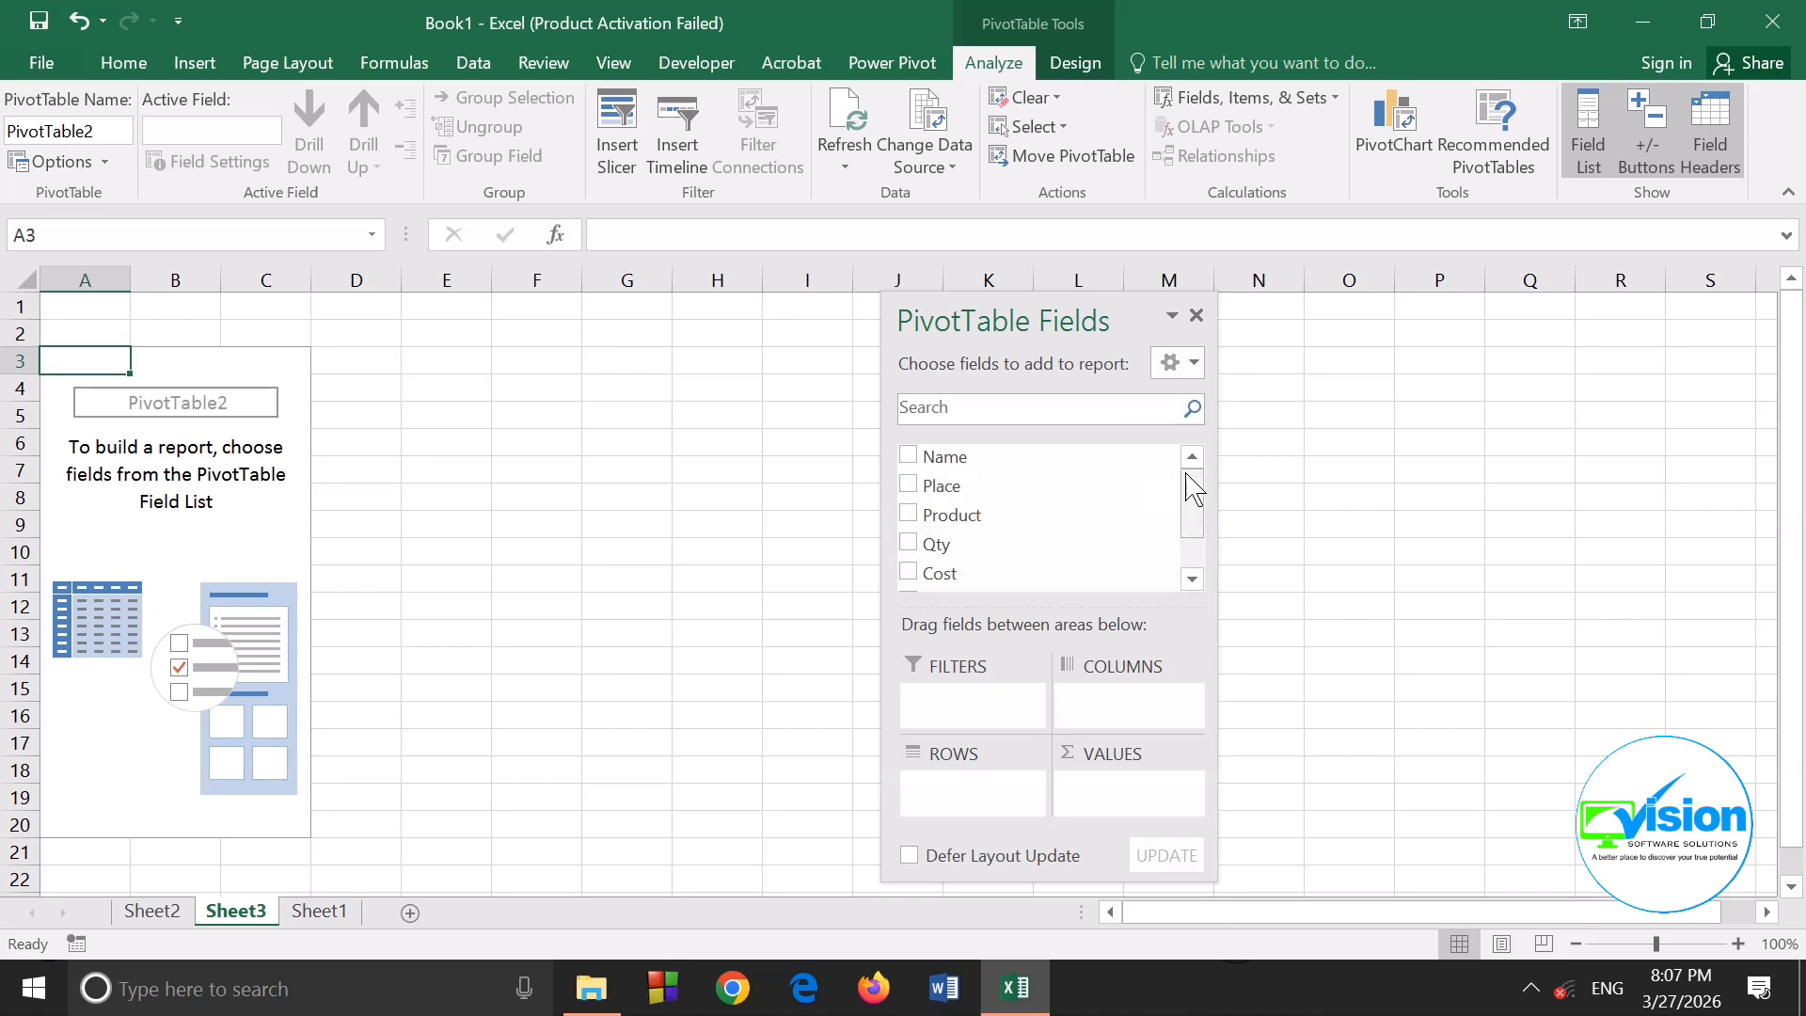
{"action": "mouse_move", "coordinate": [1197, 496]}
{"action": "left_mouse_down"}
{"action": "mouse_move", "coordinate": [1197, 552]}
{"action": "mouse_move", "coordinate": [1218, 479]}
{"action": "left_mouse_up"}
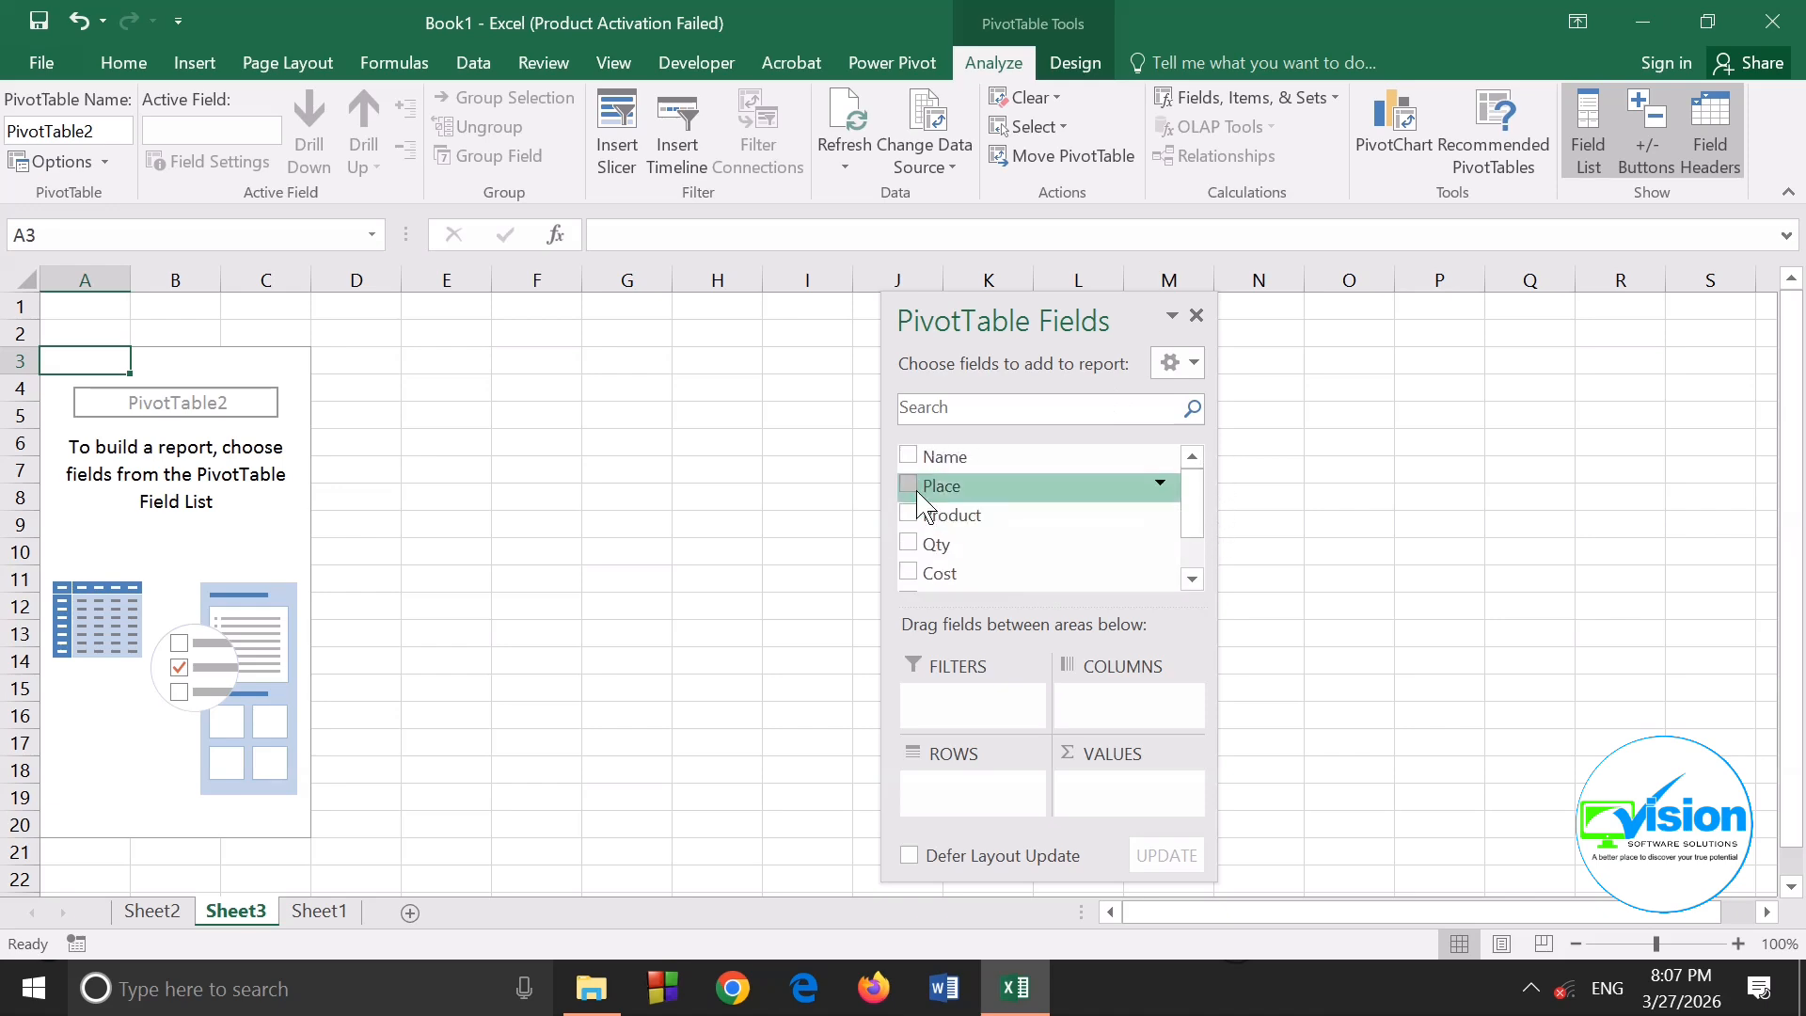
Compare the column headings of the source data on Sheet1 with the PivotTable field list on Sheet3
{"action": "left_click", "coordinate": [322, 914]}
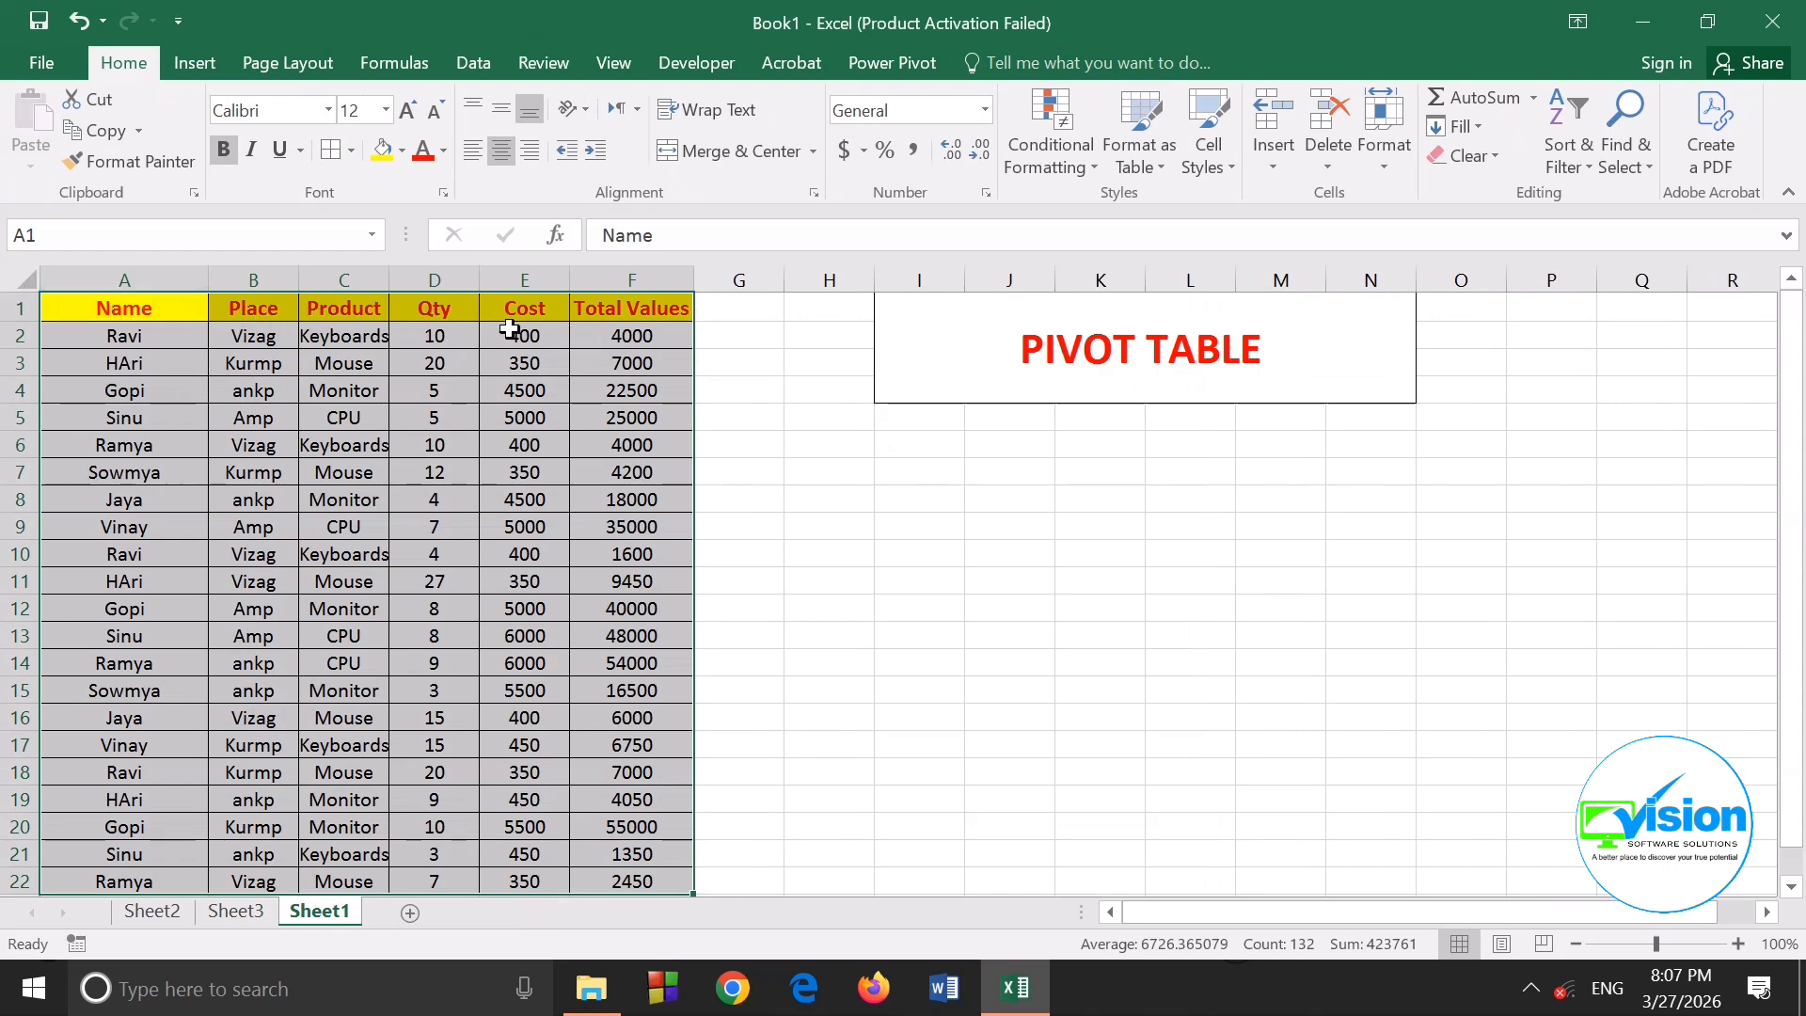
{"action": "left_click", "coordinate": [235, 911]}
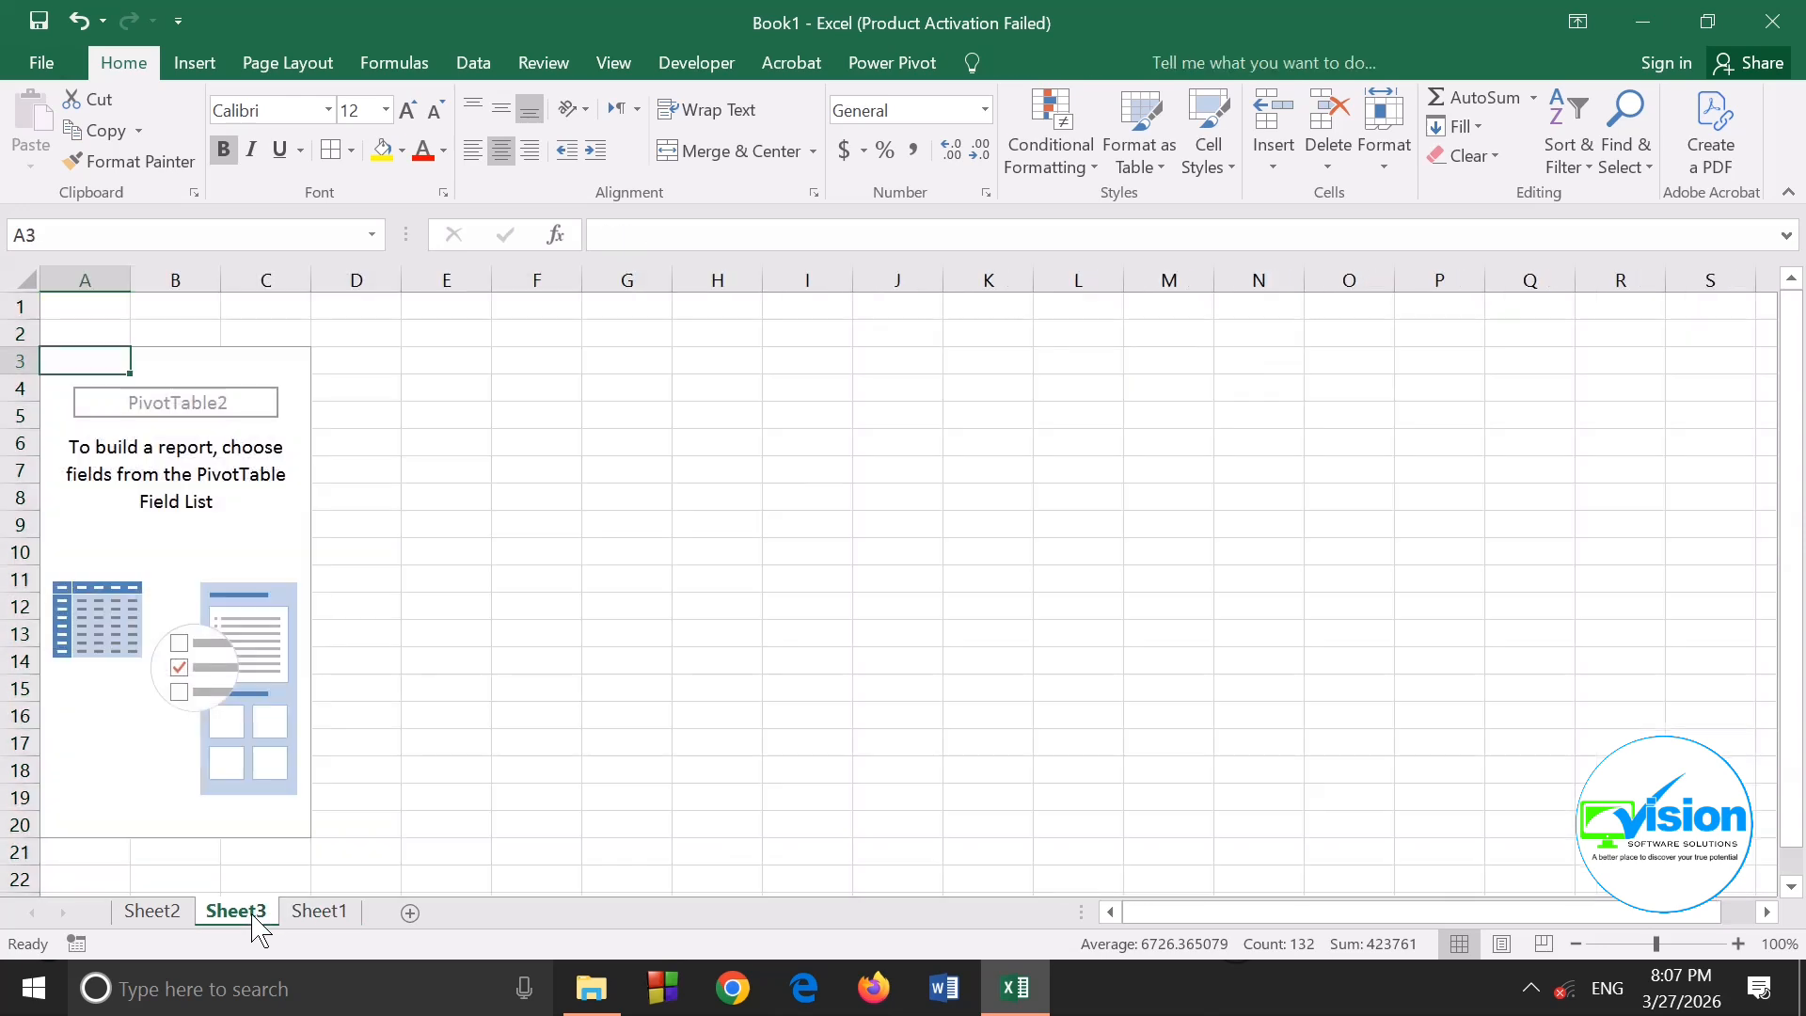
{"action": "mouse_move", "coordinate": [1198, 487]}
{"action": "left_mouse_down"}
{"action": "mouse_move", "coordinate": [1198, 552]}
{"action": "mouse_move", "coordinate": [1197, 476]}
{"action": "left_mouse_up"}
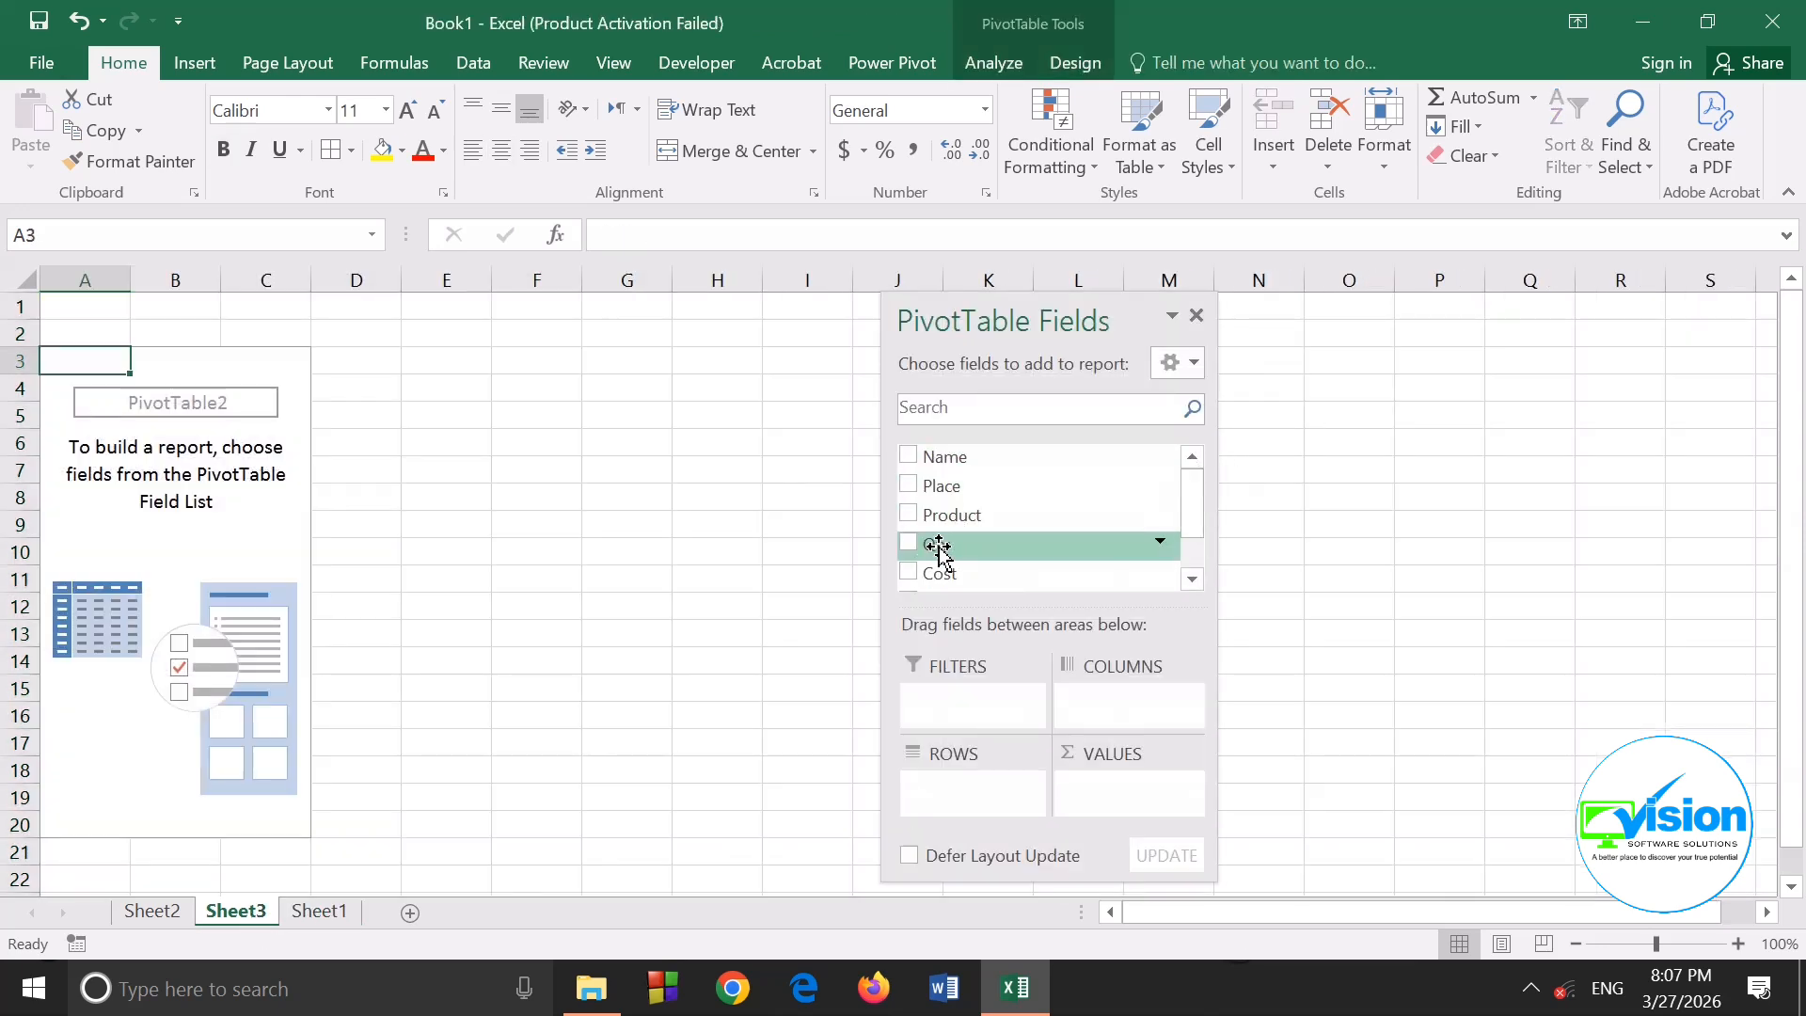
{"action": "mouse_move", "coordinate": [1197, 514]}
{"action": "left_mouse_down"}
{"action": "mouse_move", "coordinate": [1197, 576]}
{"action": "mouse_move", "coordinate": [1213, 499]}
{"action": "left_mouse_up"}
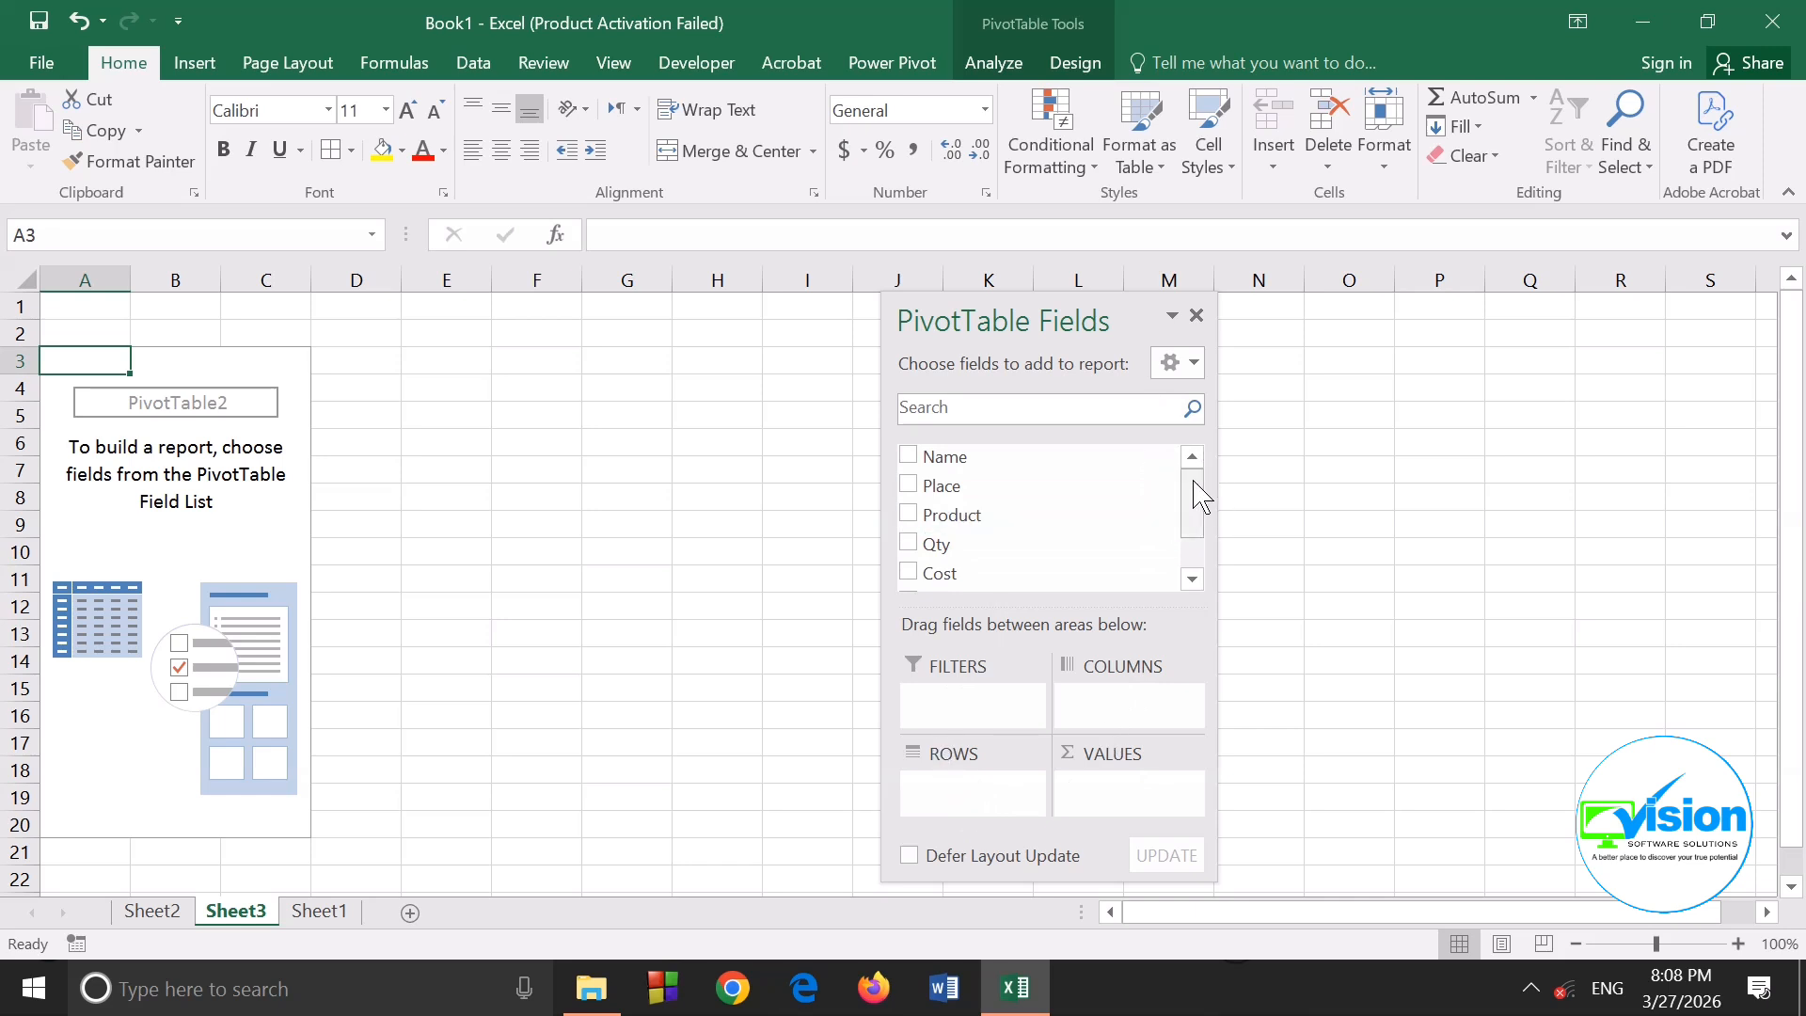
Add the Total Values field to the Values area of the PivotTable as a sum
{"action": "left_click_drag", "start_coordinate": [1195, 483], "coordinate": [1193, 541]}
{"action": "scroll", "coordinate": [1036, 467], "scroll_direction": "up", "scroll_amount": 2}
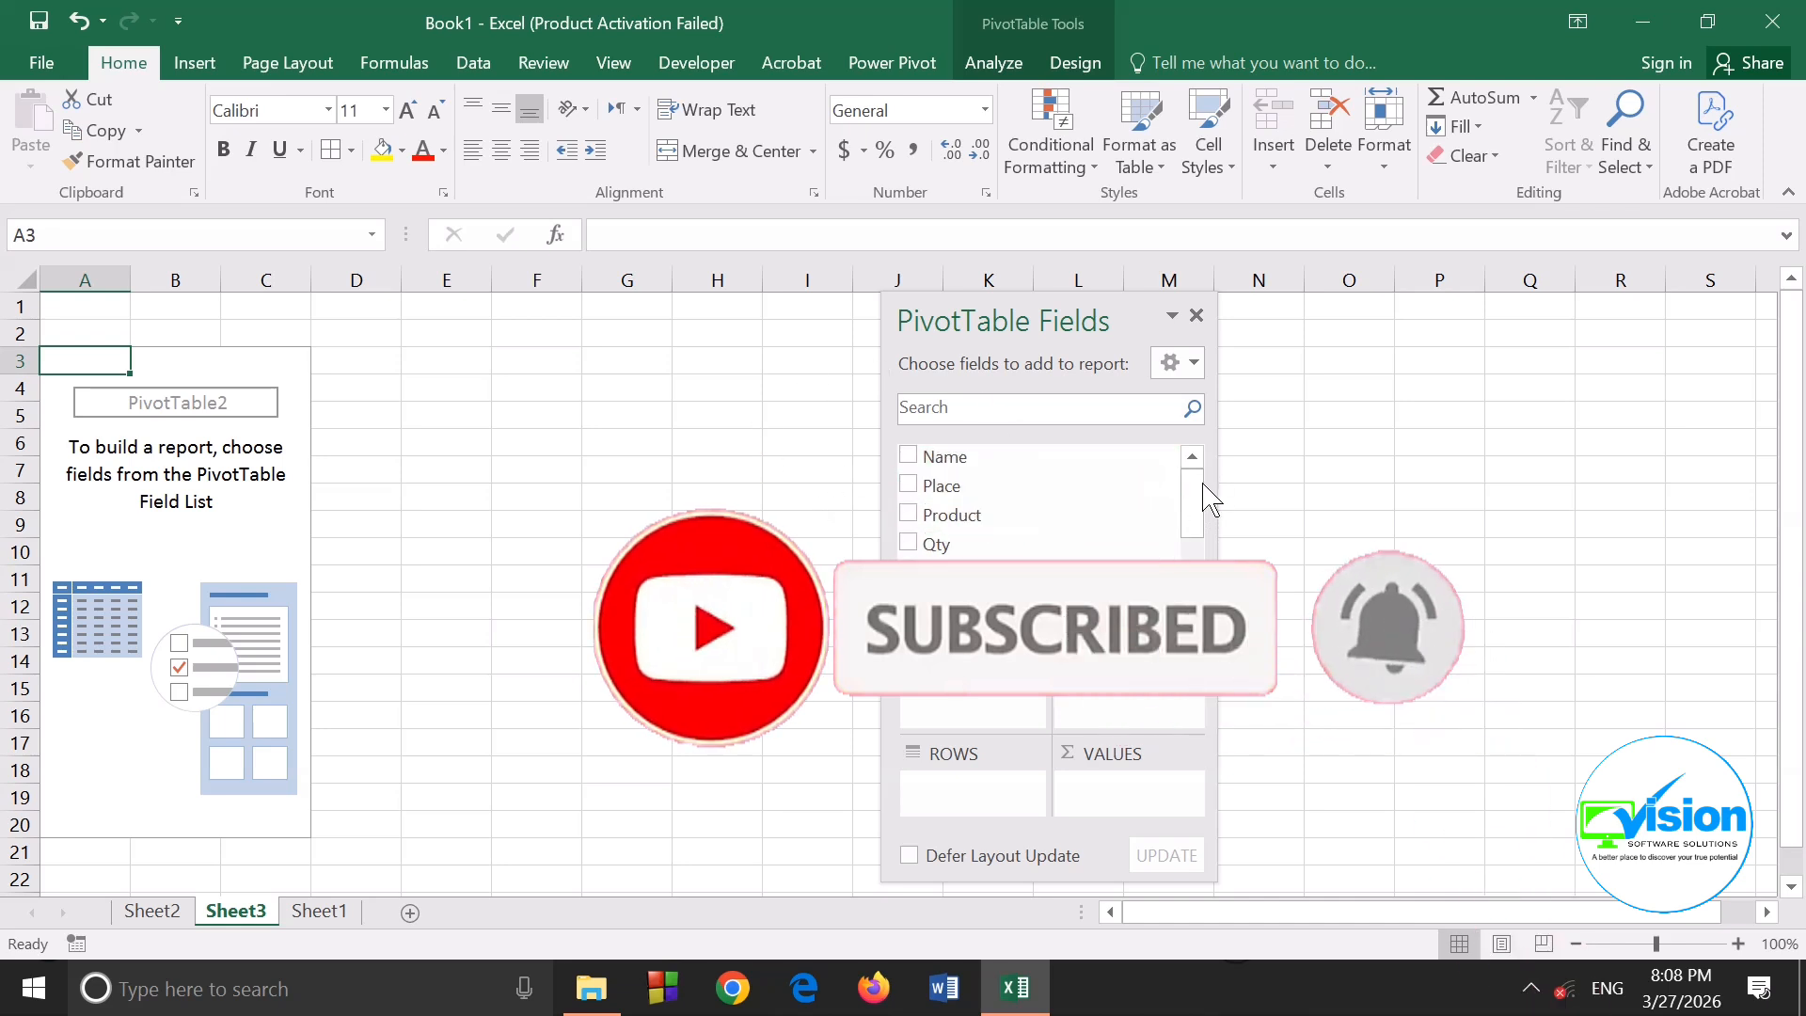
{"action": "left_click_drag", "start_coordinate": [1194, 499], "coordinate": [1189, 536]}
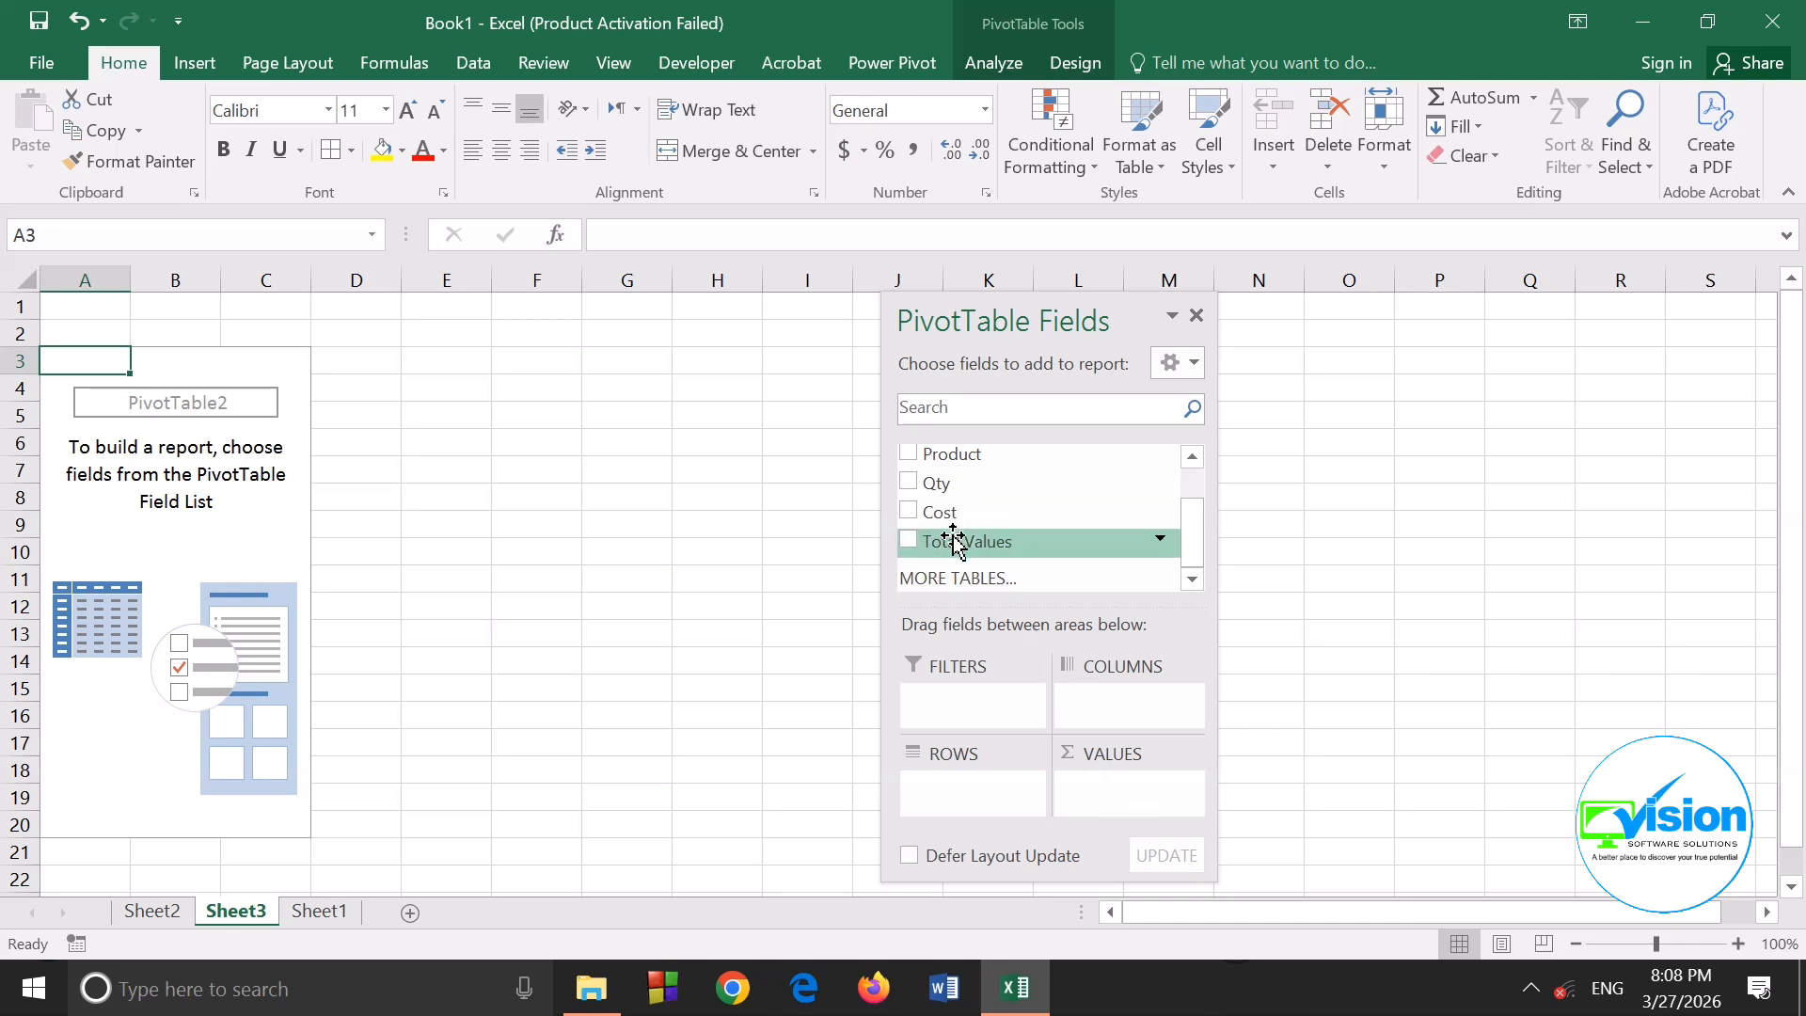
{"action": "left_click_drag", "start_coordinate": [948, 544], "coordinate": [1116, 792]}
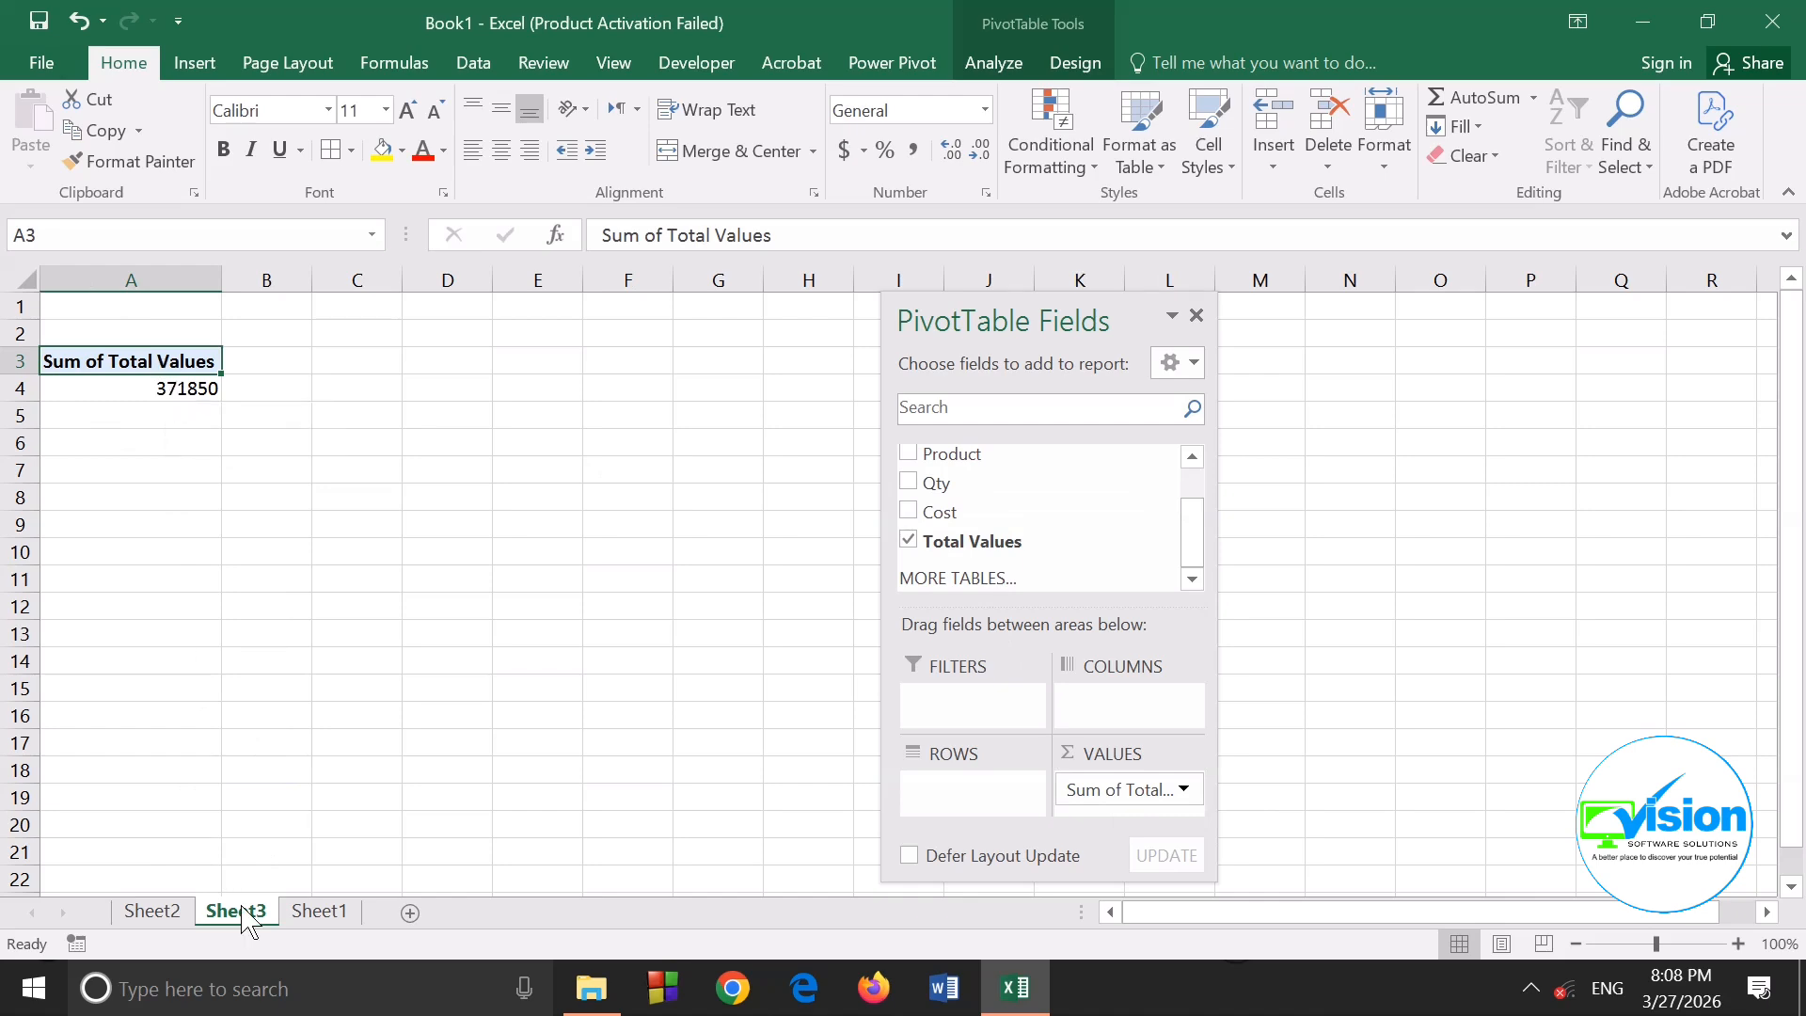
Check the PivotTable's Sum of Total Values against the sum of F2:F22 on Sheet1
{"action": "left_click", "coordinate": [321, 910]}
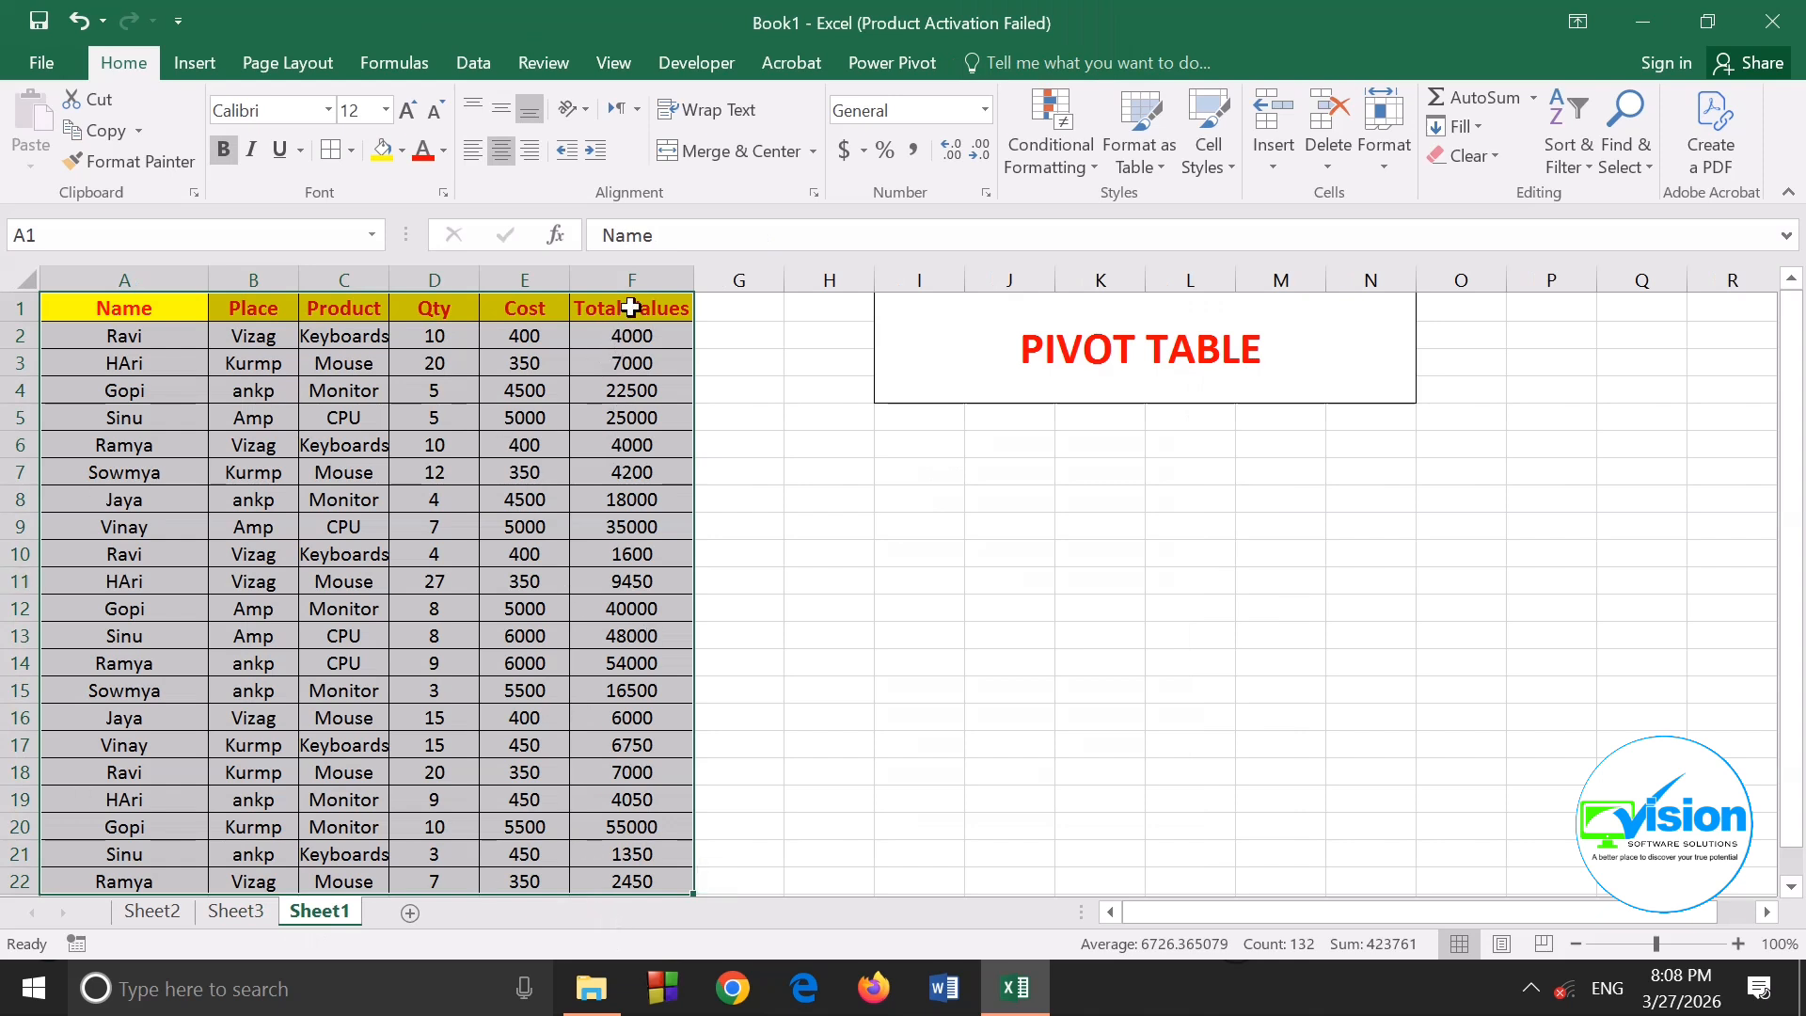
{"action": "scroll", "coordinate": [654, 703], "scroll_direction": "down", "scroll_amount": 2}
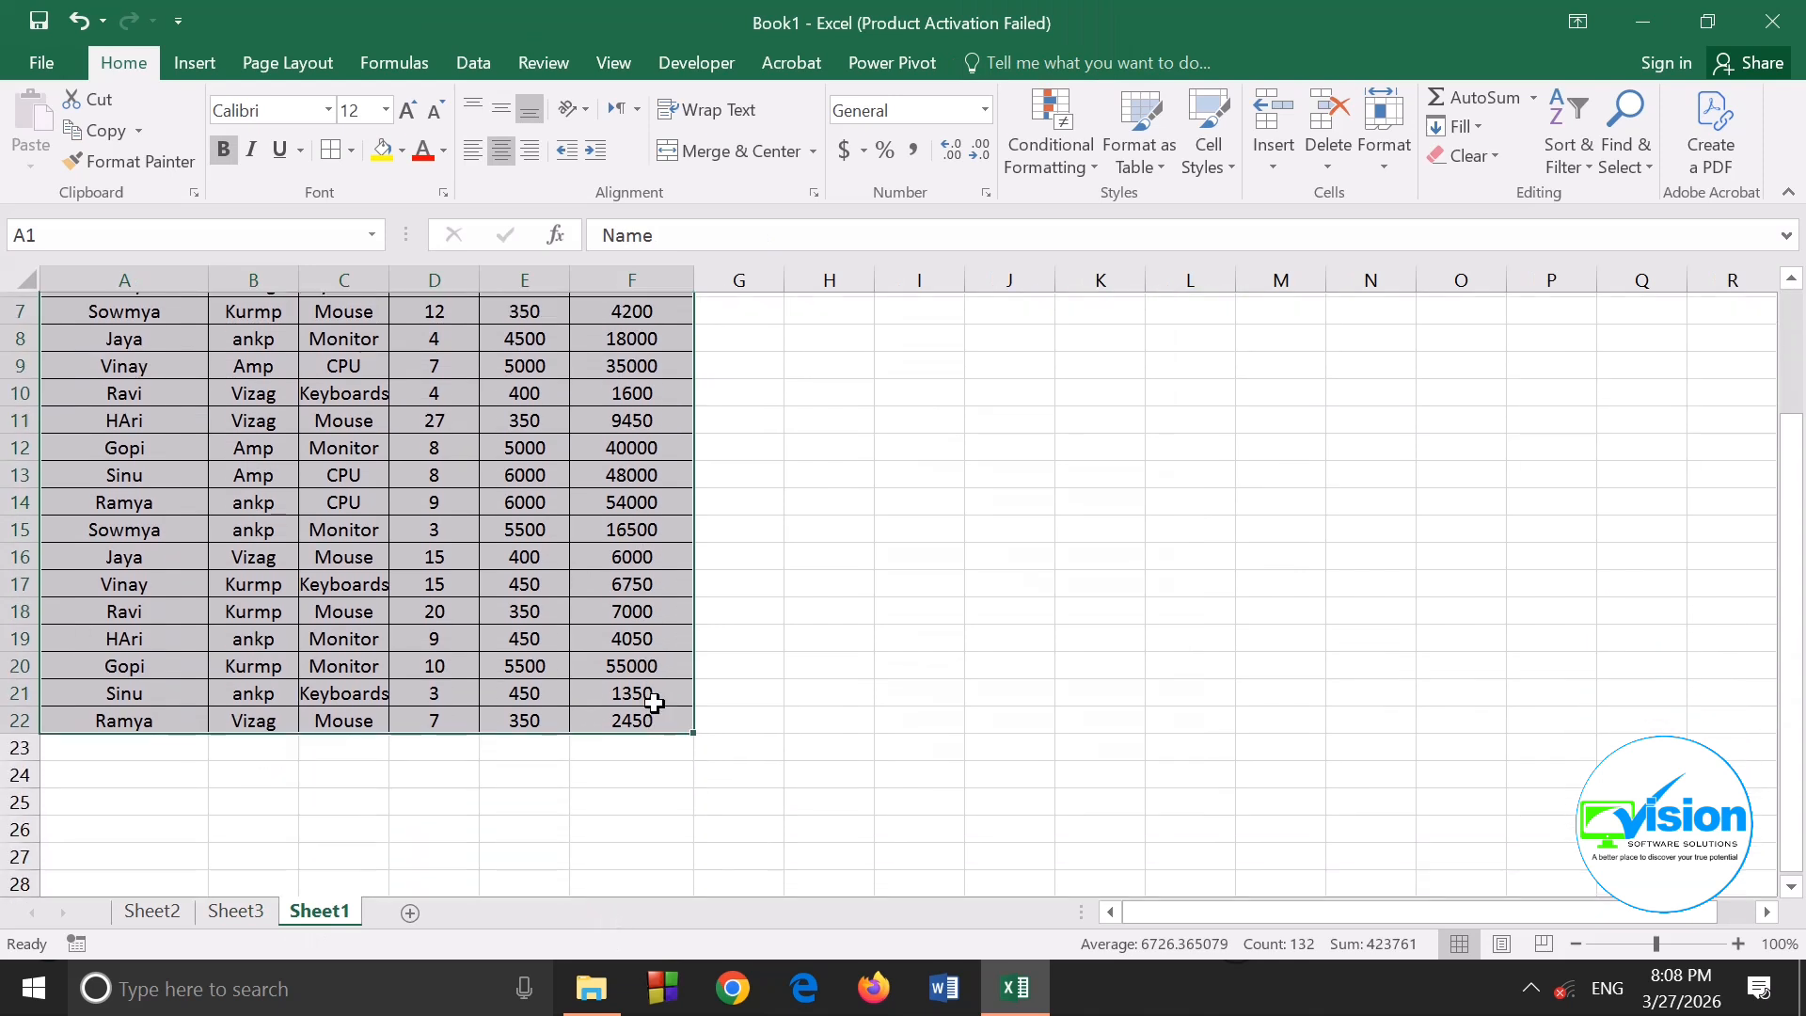
{"action": "scroll", "coordinate": [658, 694], "scroll_direction": "up", "scroll_amount": 2}
{"action": "scroll", "coordinate": [672, 457], "scroll_direction": "down", "scroll_amount": 1}
{"action": "scroll", "coordinate": [672, 457], "scroll_direction": "up", "scroll_amount": 1}
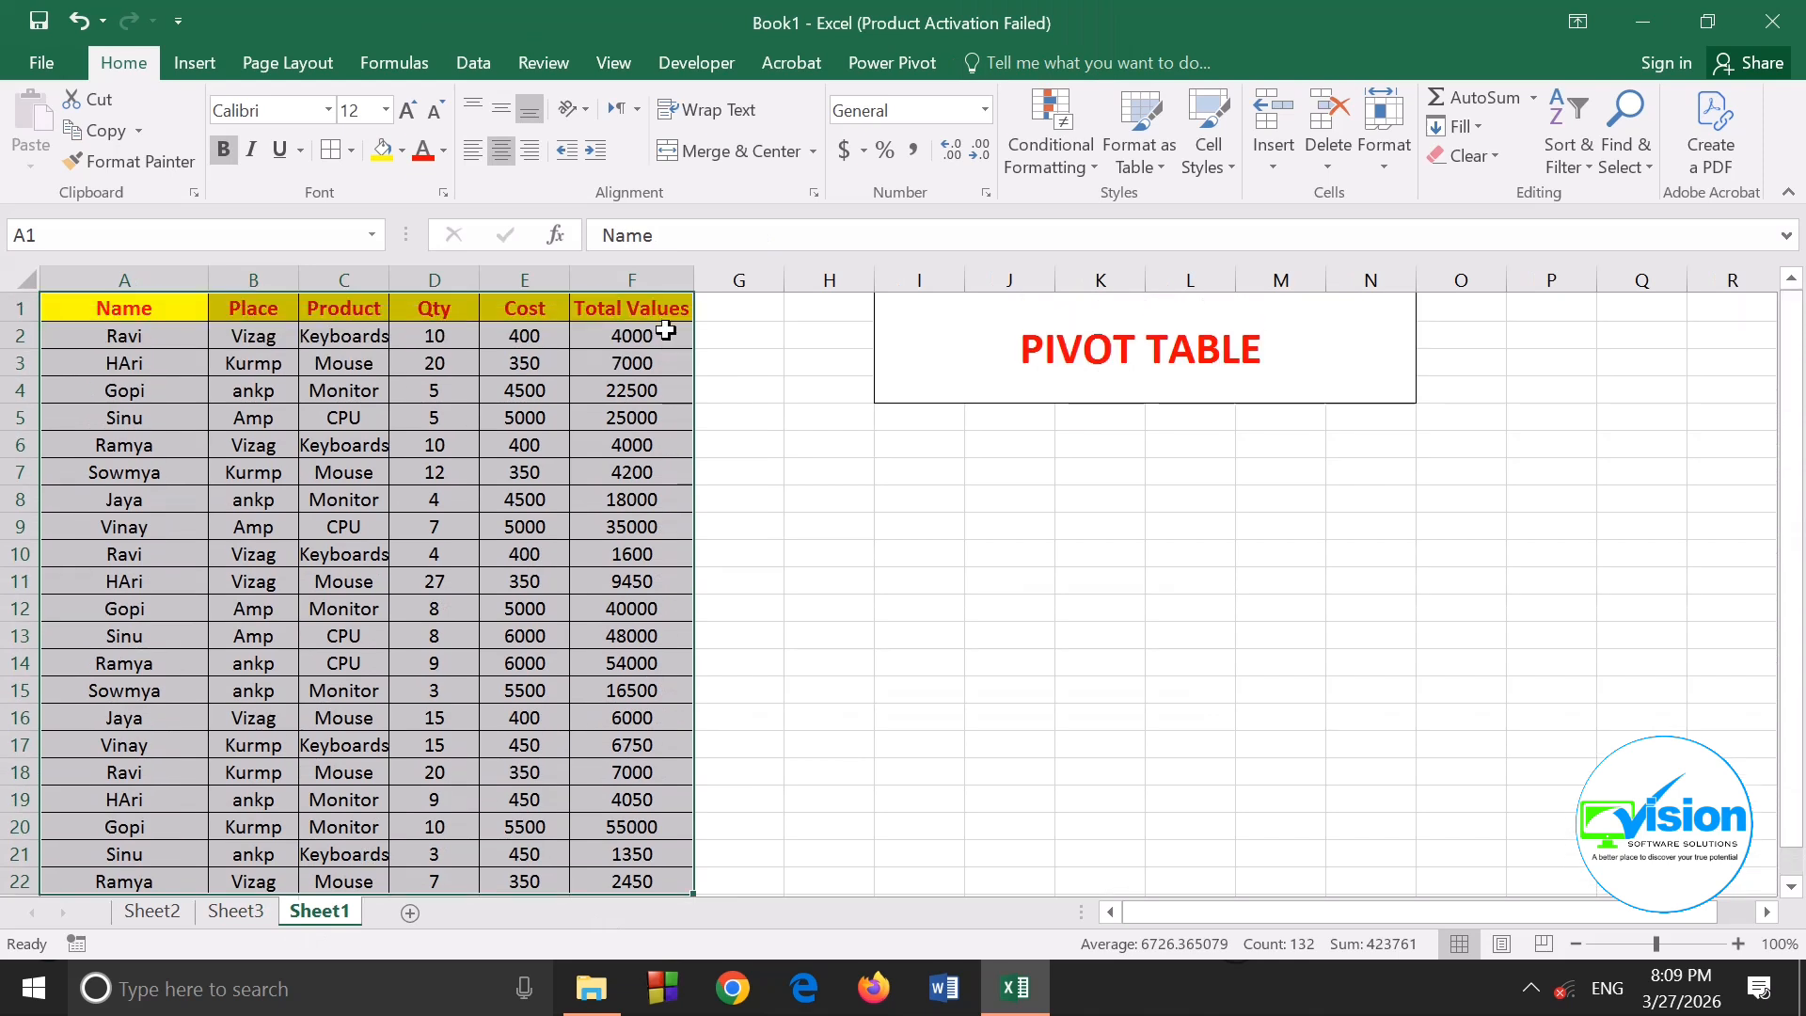
{"action": "left_click", "coordinate": [621, 344]}
{"action": "left_click_drag", "start_coordinate": [616, 334], "coordinate": [624, 800]}
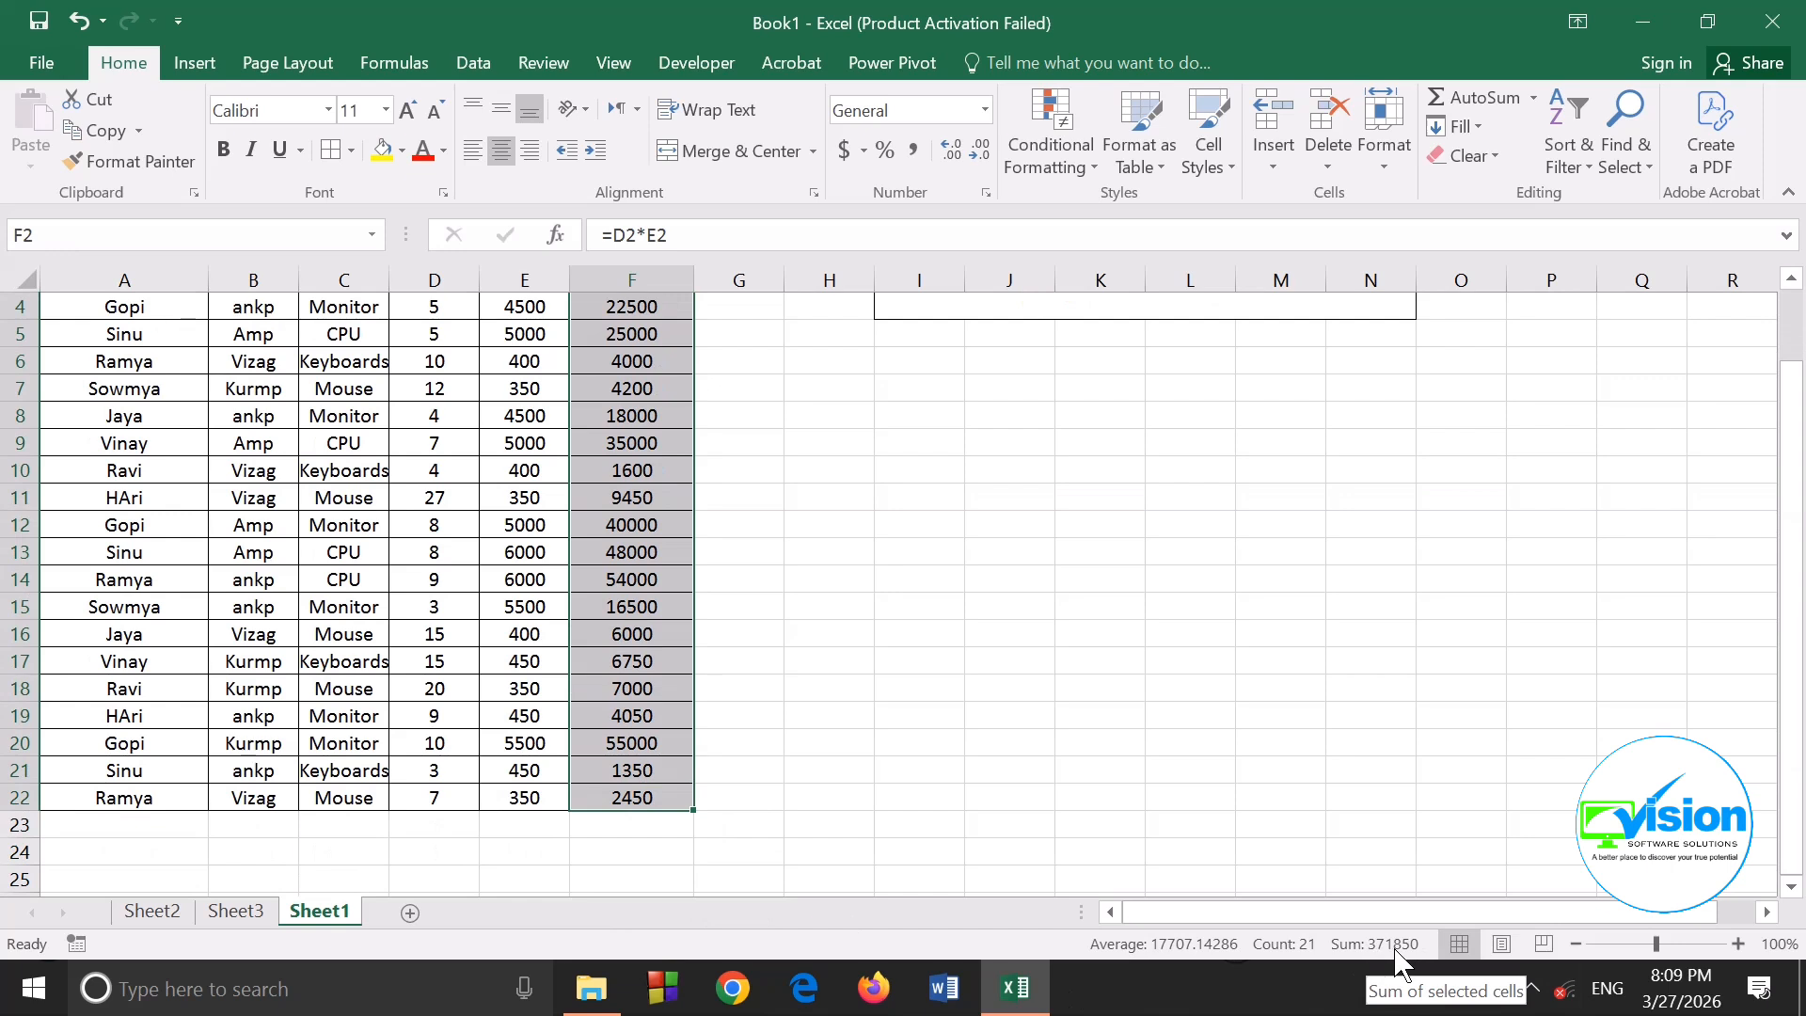
{"action": "left_click", "coordinate": [236, 912]}
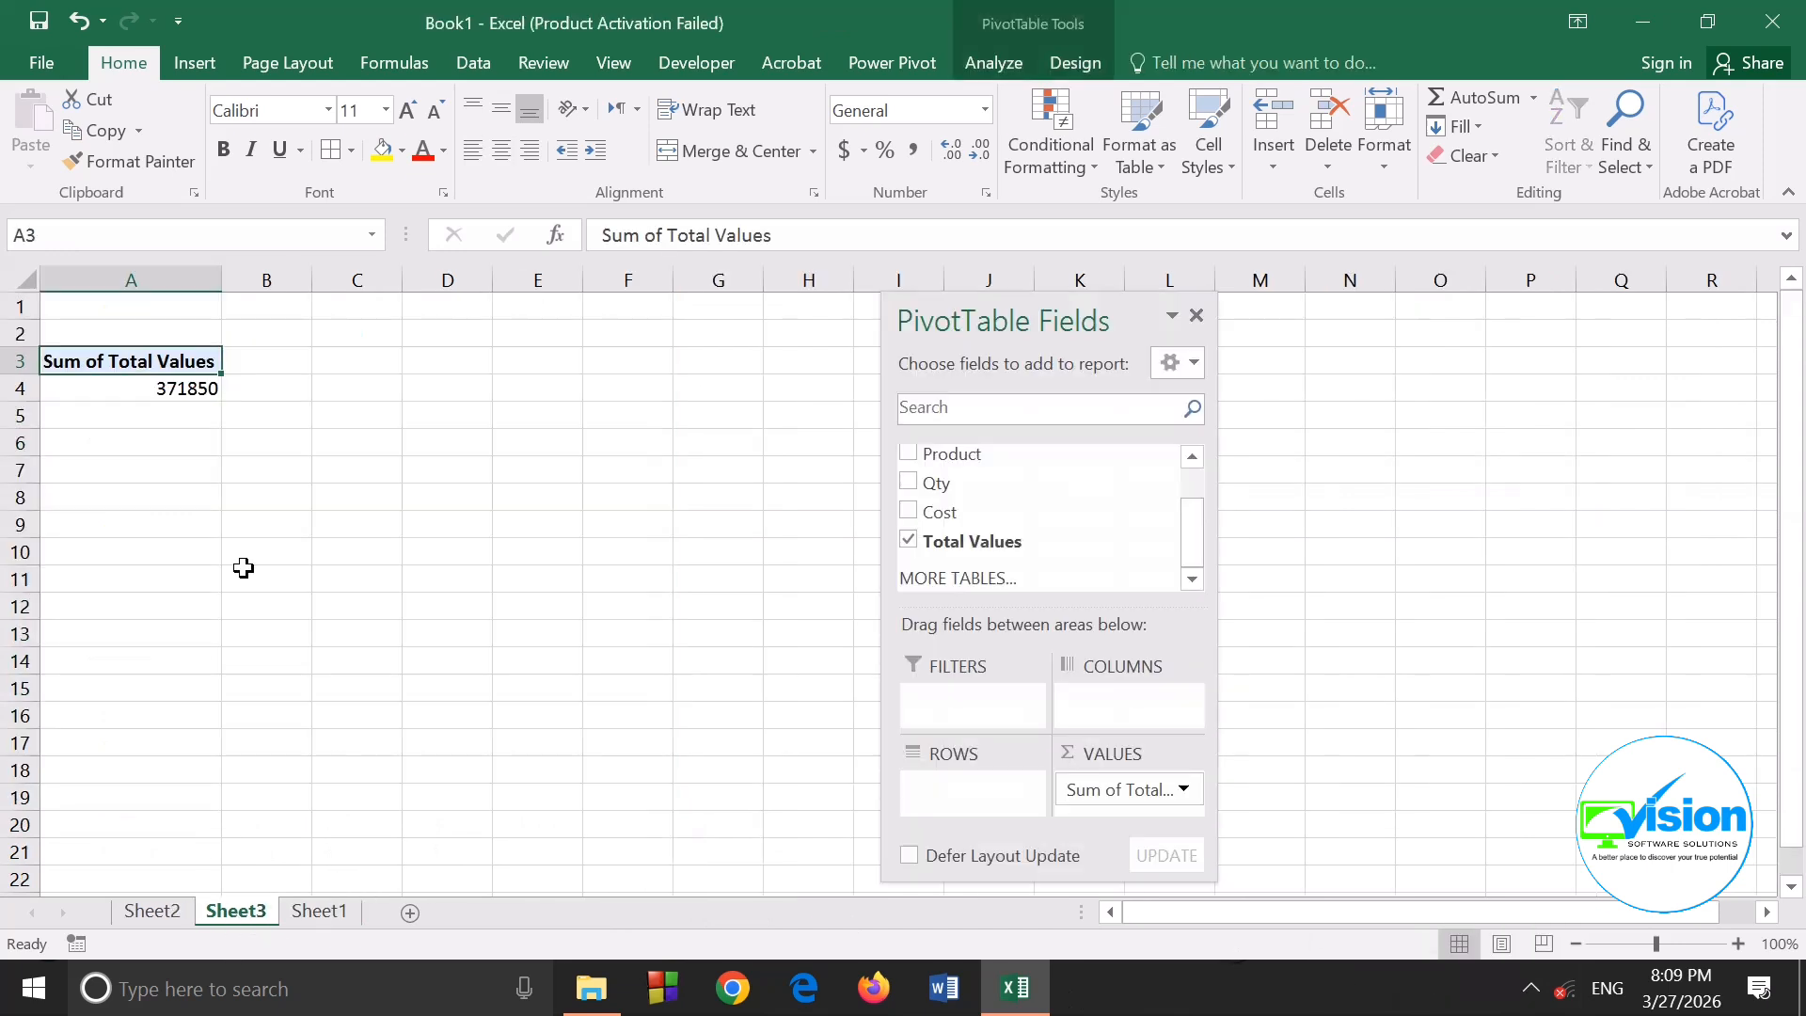
{"action": "mouse_move", "coordinate": [186, 399]}
Add the Place field to the Rows area and compare the totals per place with the Sheet1 records
{"action": "left_click_drag", "start_coordinate": [1193, 538], "coordinate": [1195, 484]}
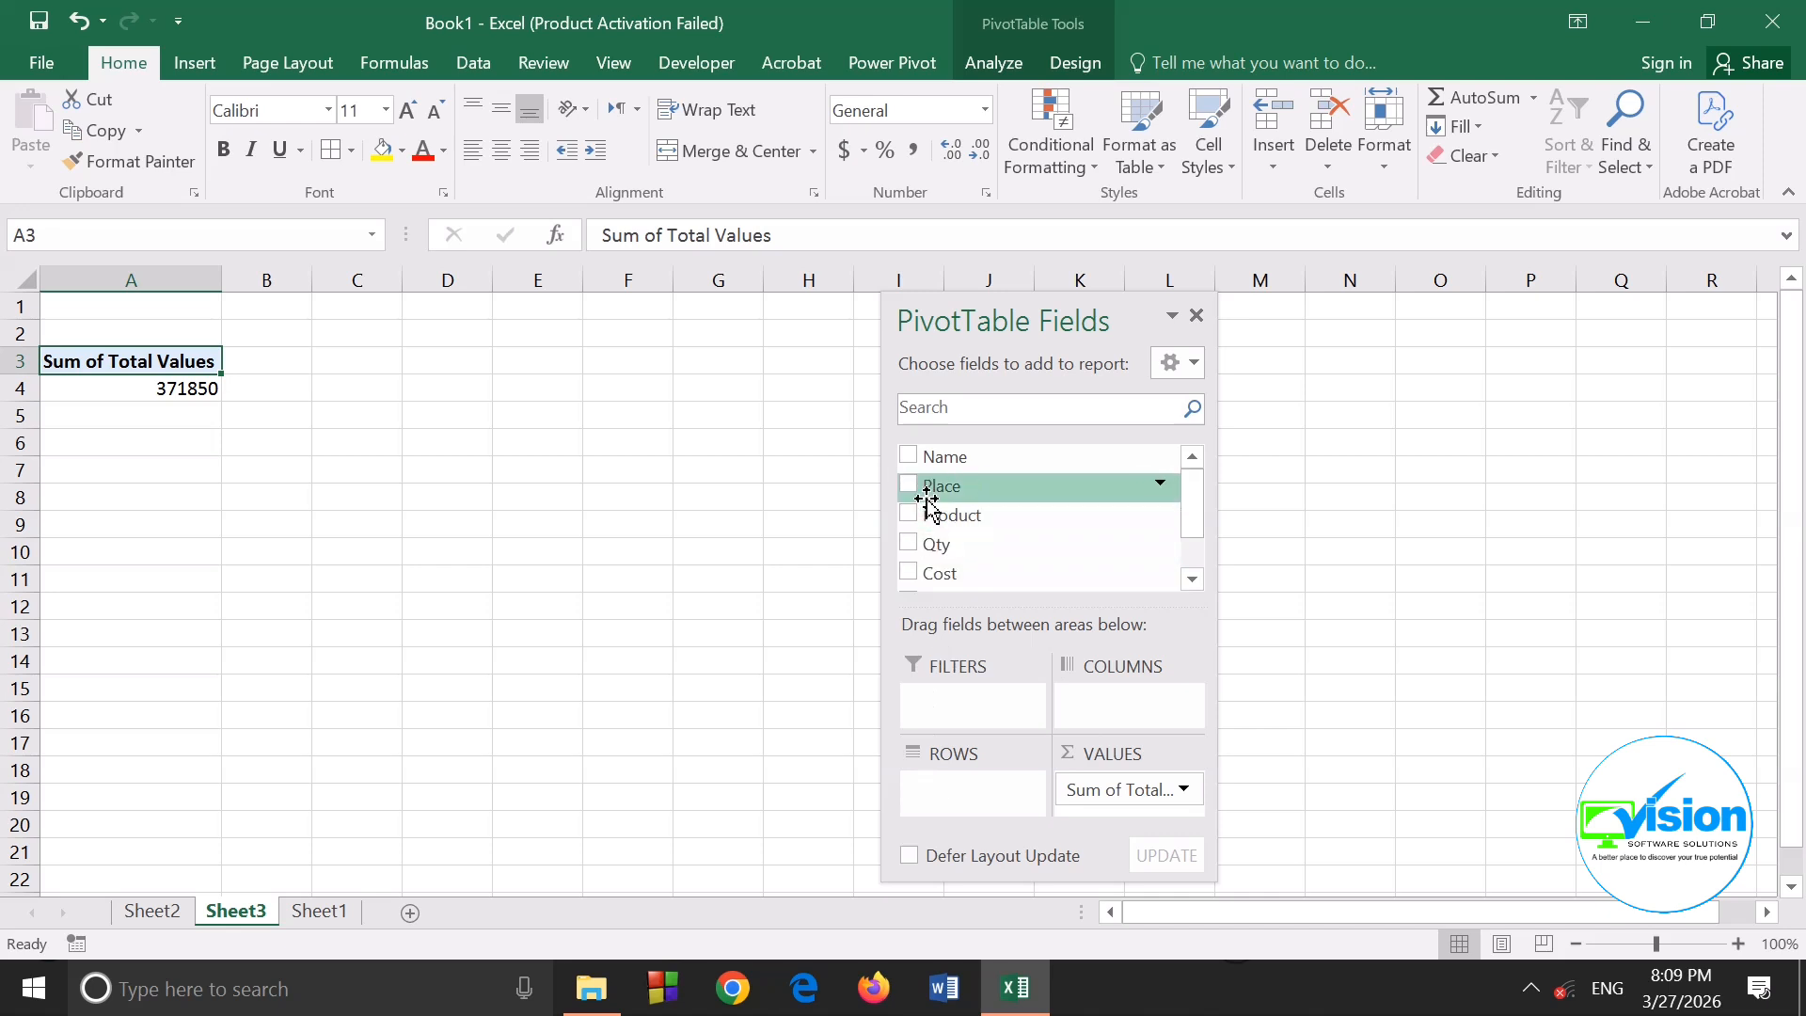
{"action": "left_click_drag", "start_coordinate": [936, 489], "coordinate": [941, 807]}
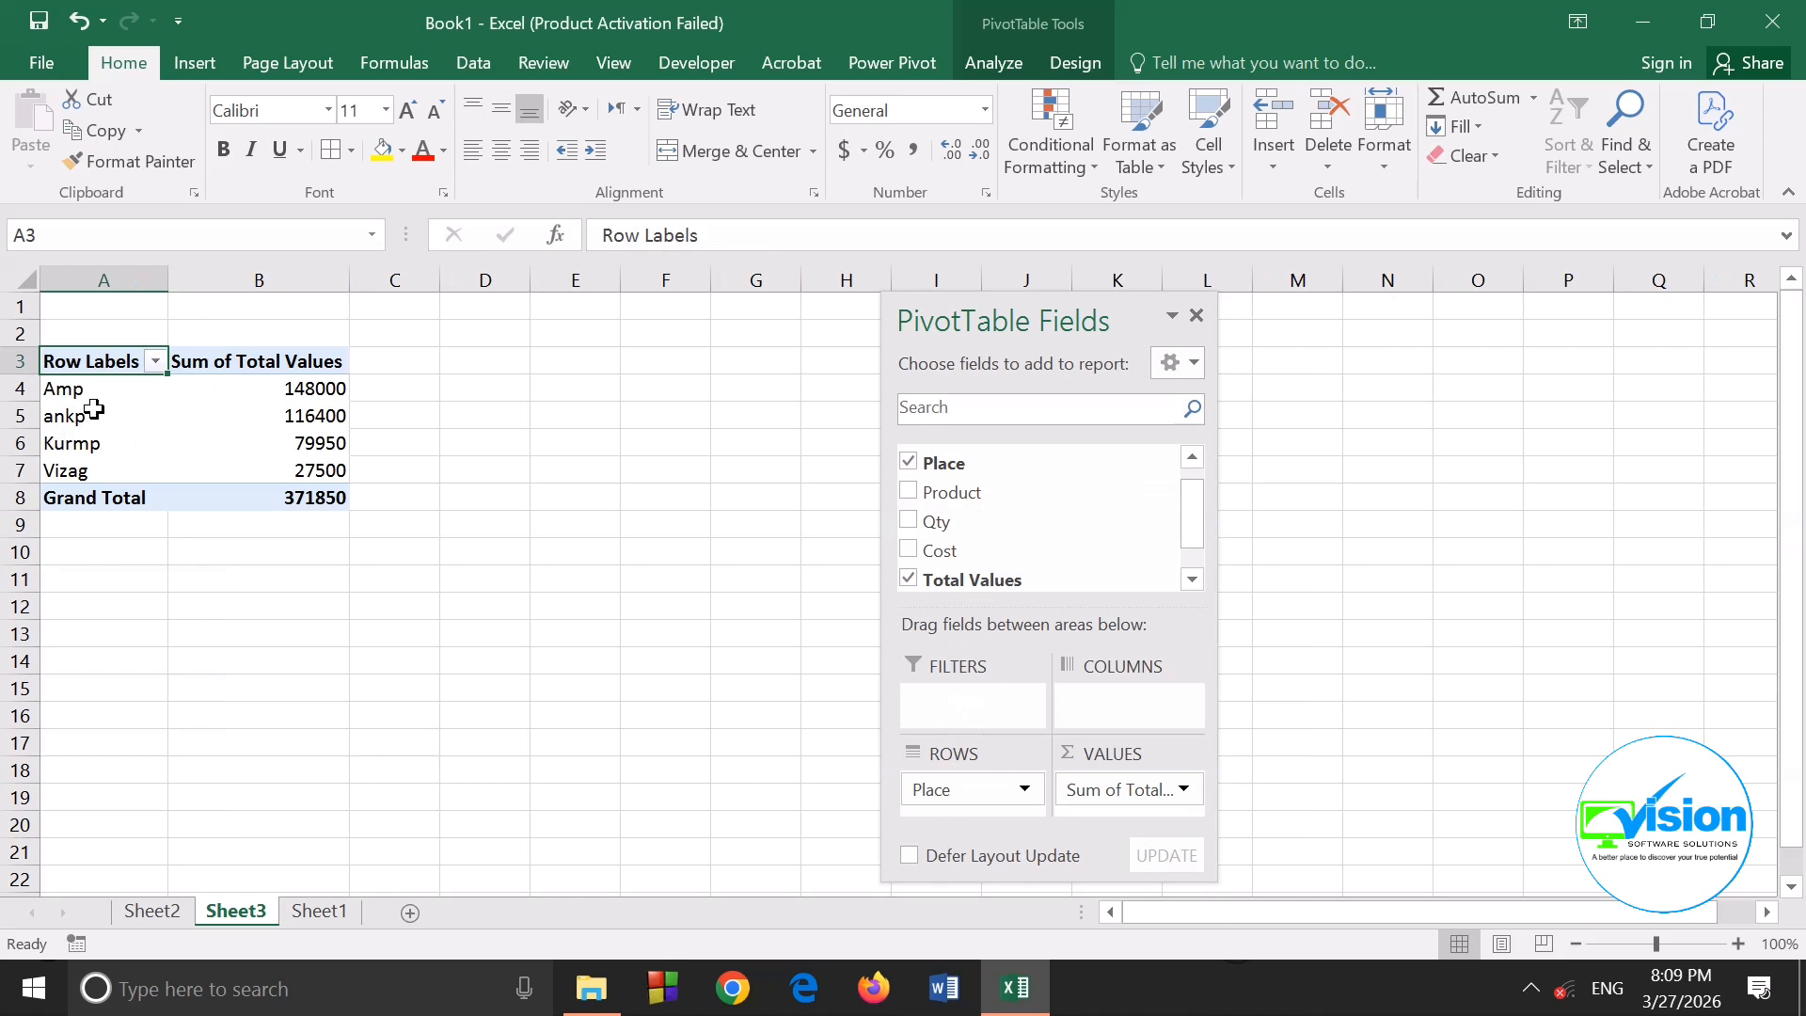
{"action": "left_click", "coordinate": [320, 910]}
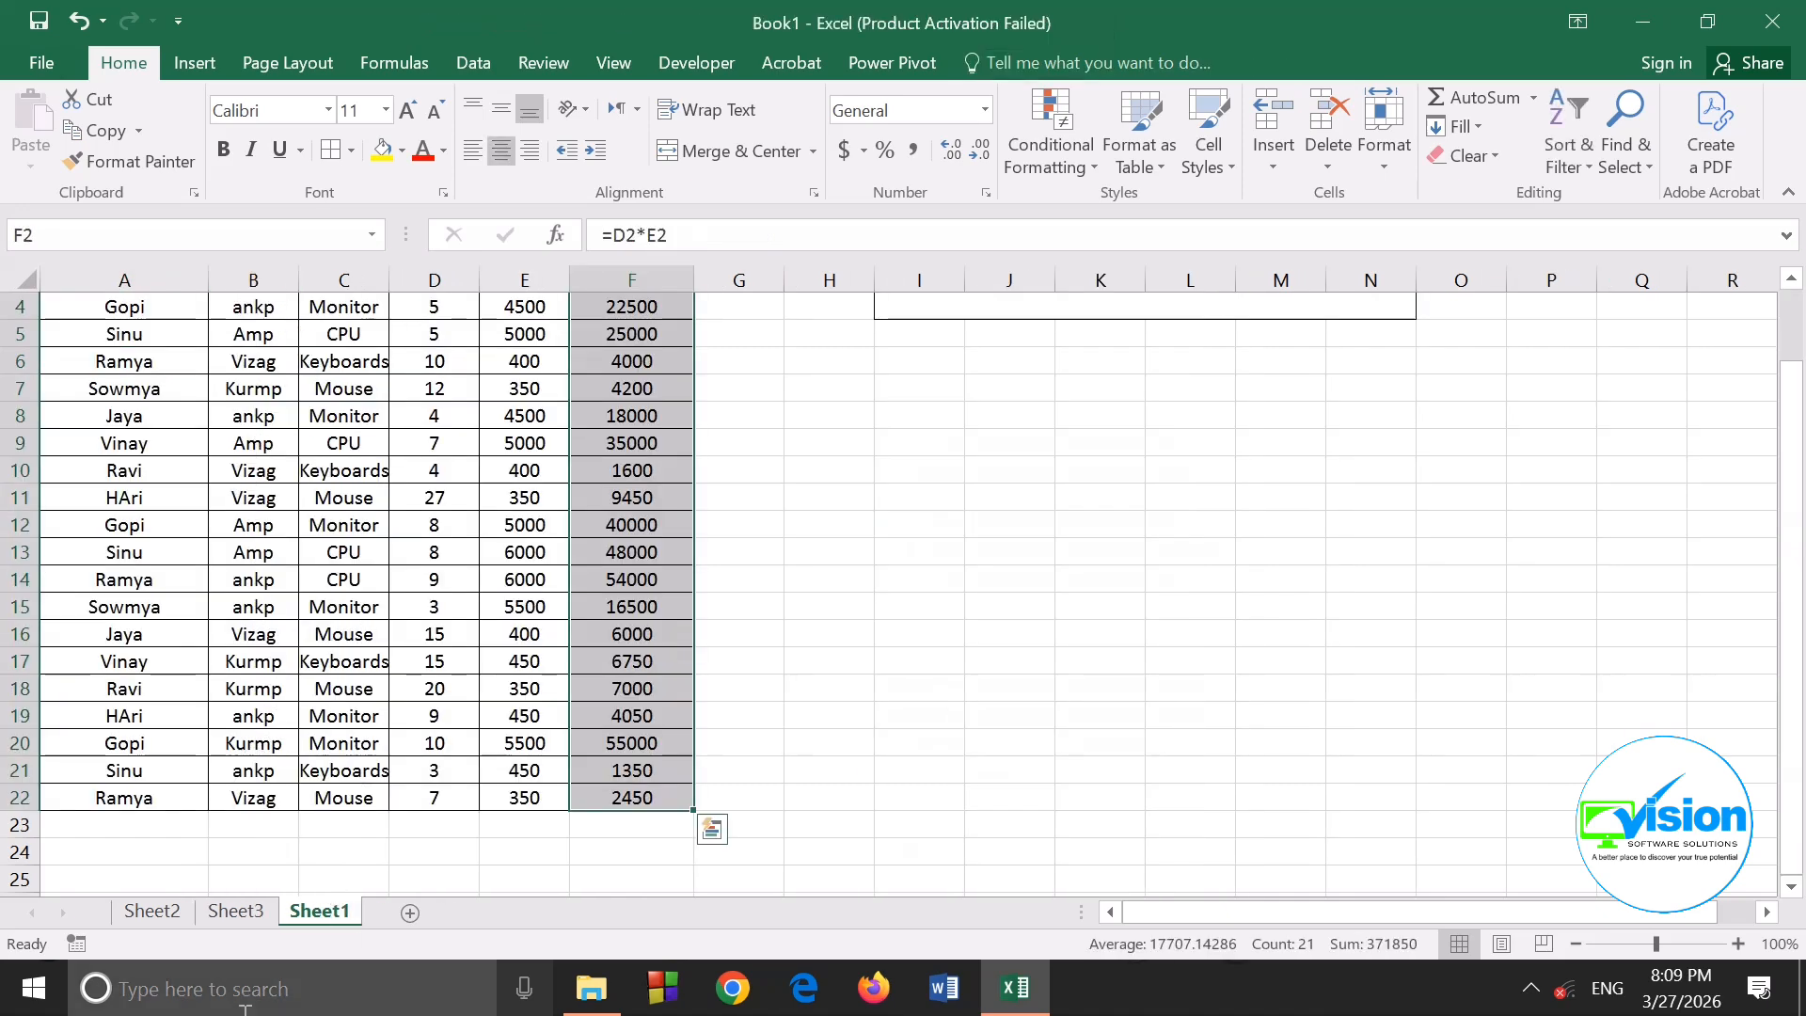
{"action": "left_click", "coordinate": [236, 910]}
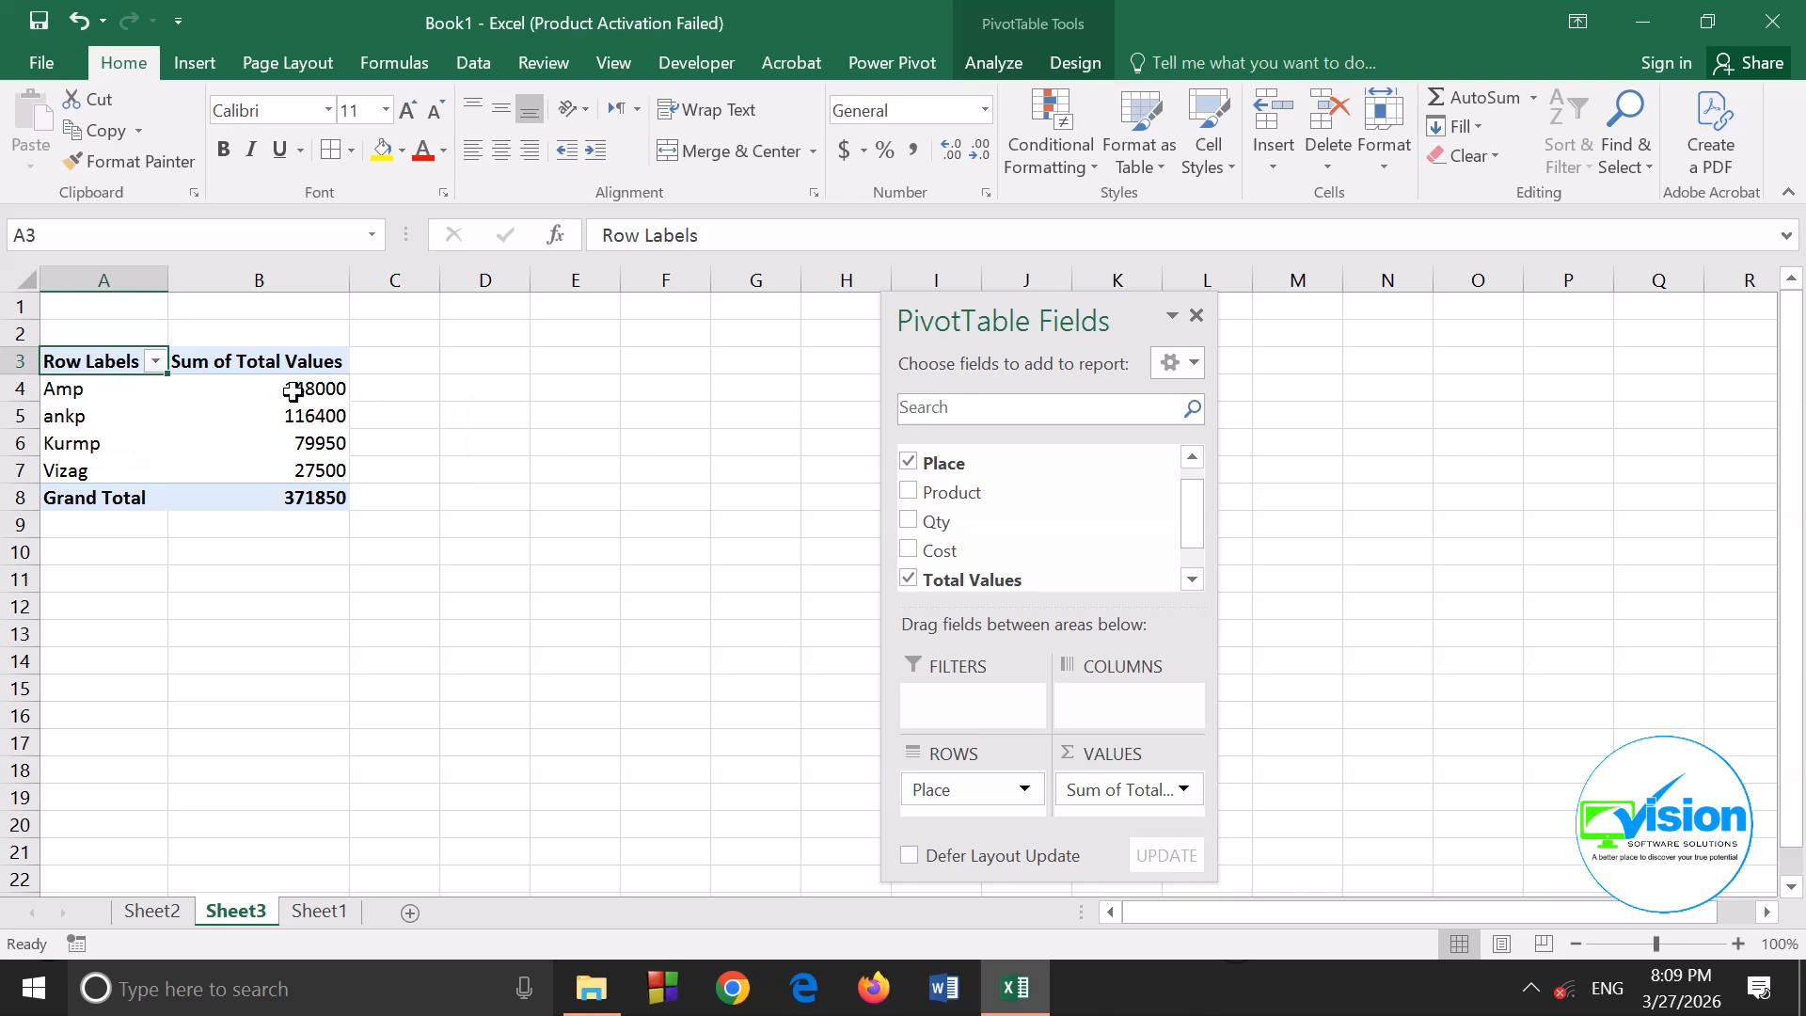
{"action": "mouse_move", "coordinate": [291, 396]}
Move the Place field from Rows to Columns and centre-align the PivotTable range A3:F5
{"action": "left_click_drag", "start_coordinate": [934, 802], "coordinate": [1100, 717]}
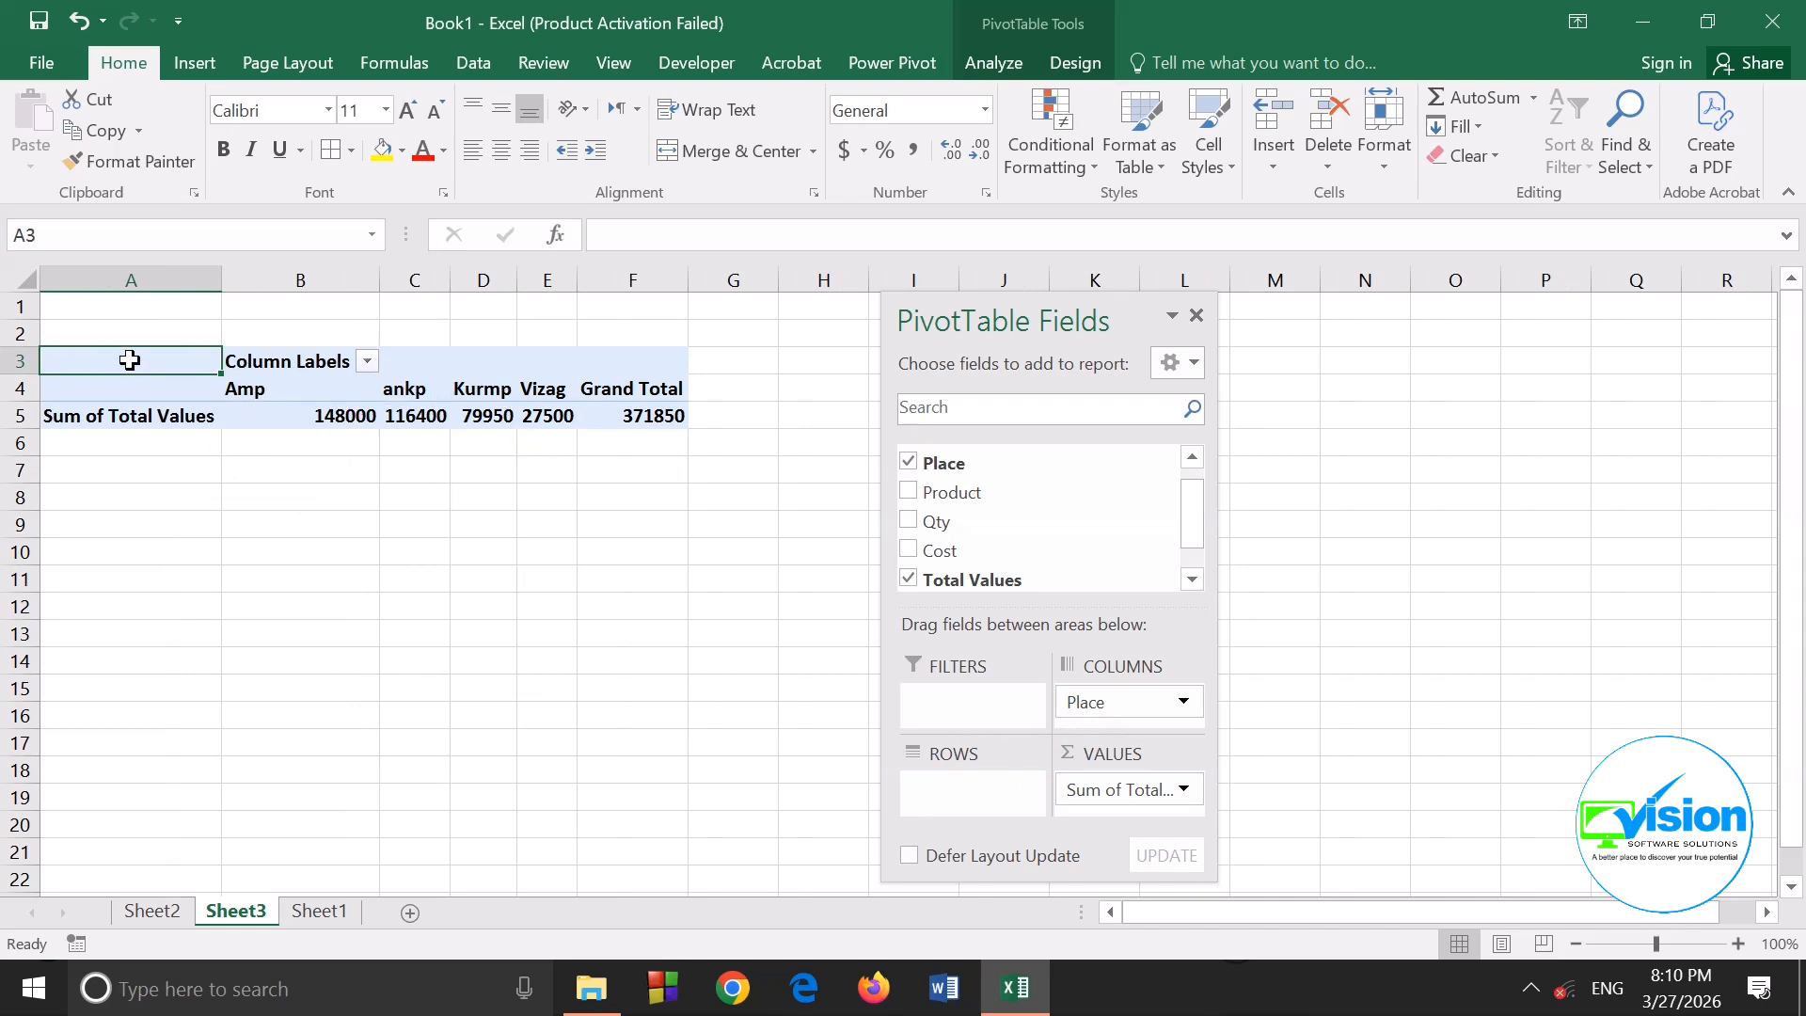
{"action": "left_click_drag", "start_coordinate": [90, 361], "coordinate": [629, 420]}
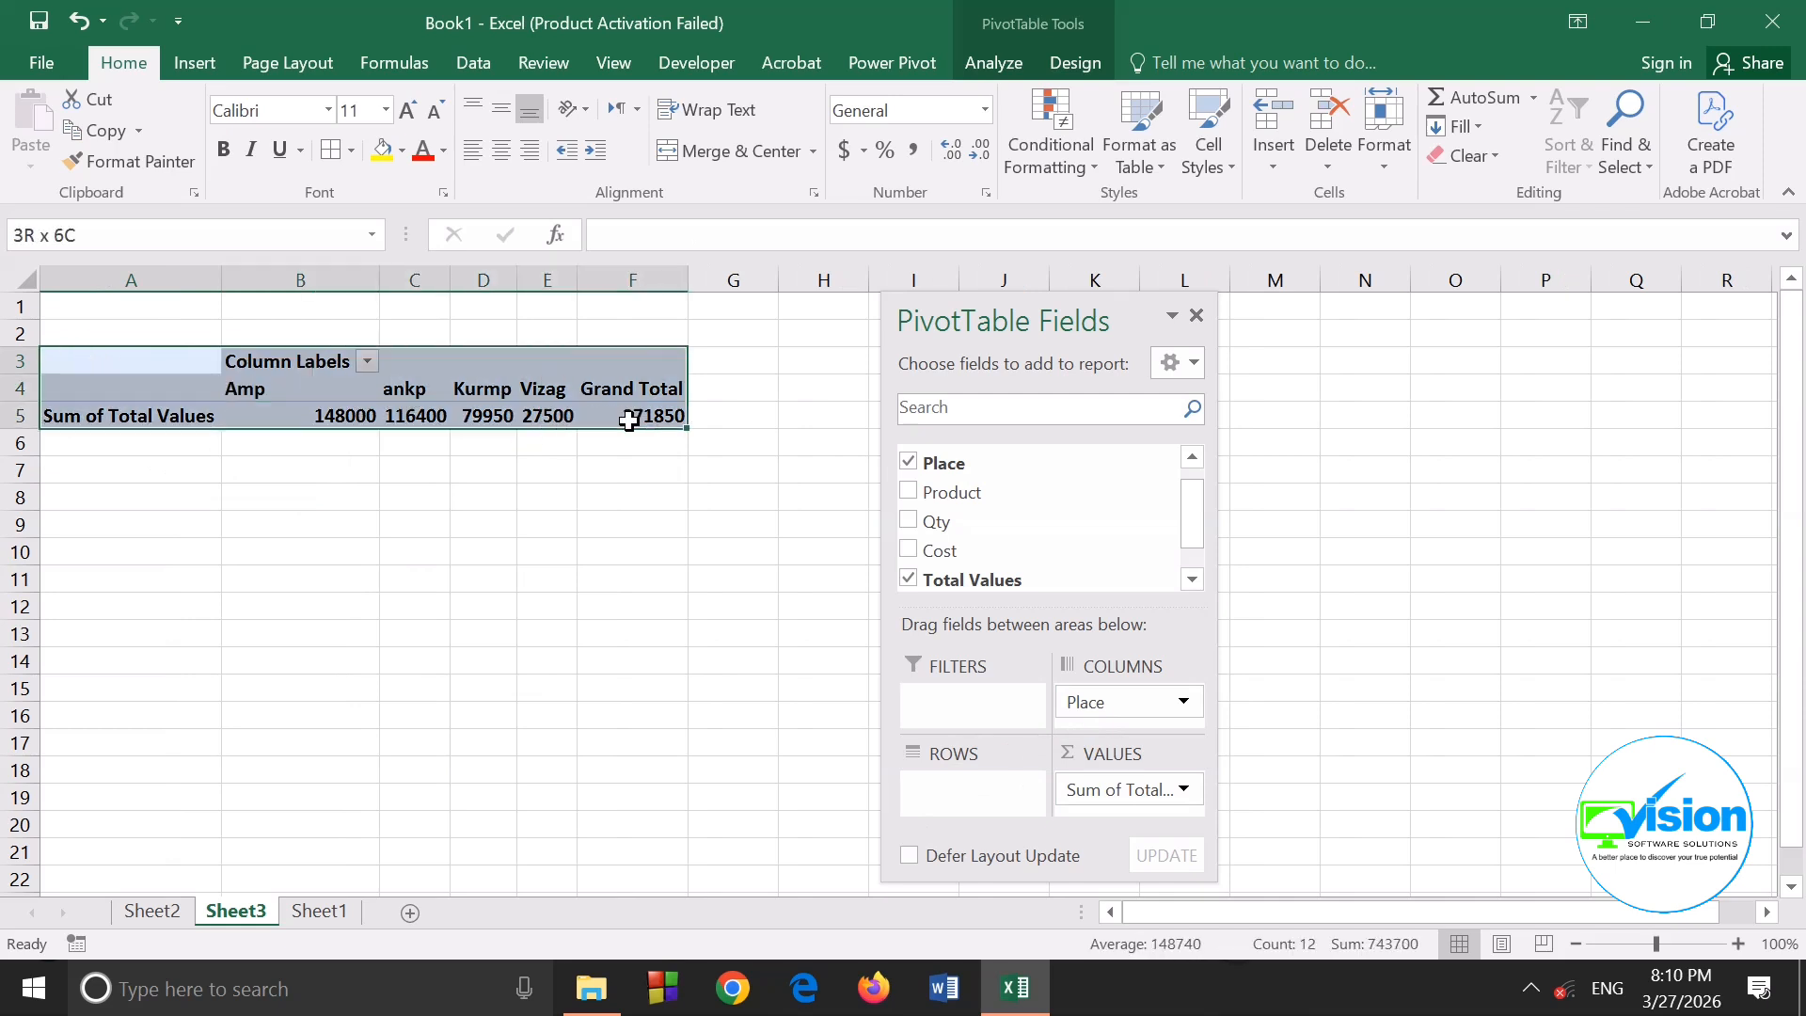
{"action": "left_click", "coordinate": [501, 150]}
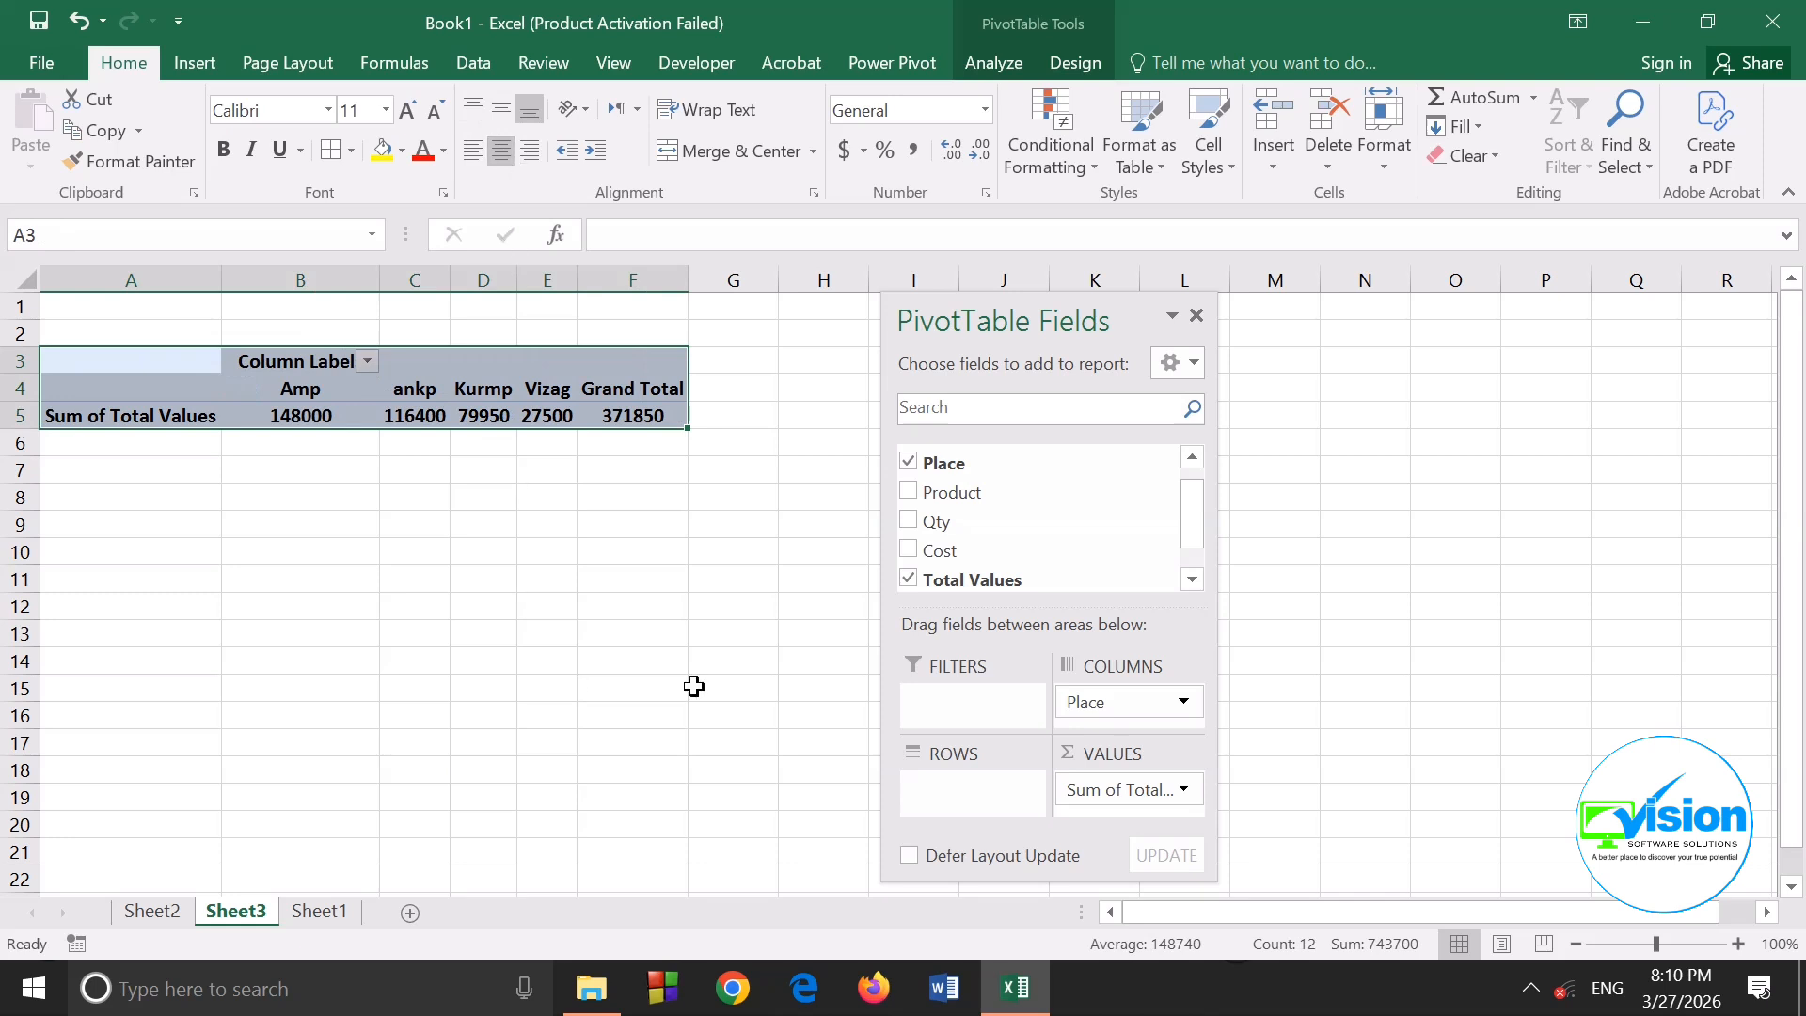
{"action": "left_click", "coordinate": [655, 691]}
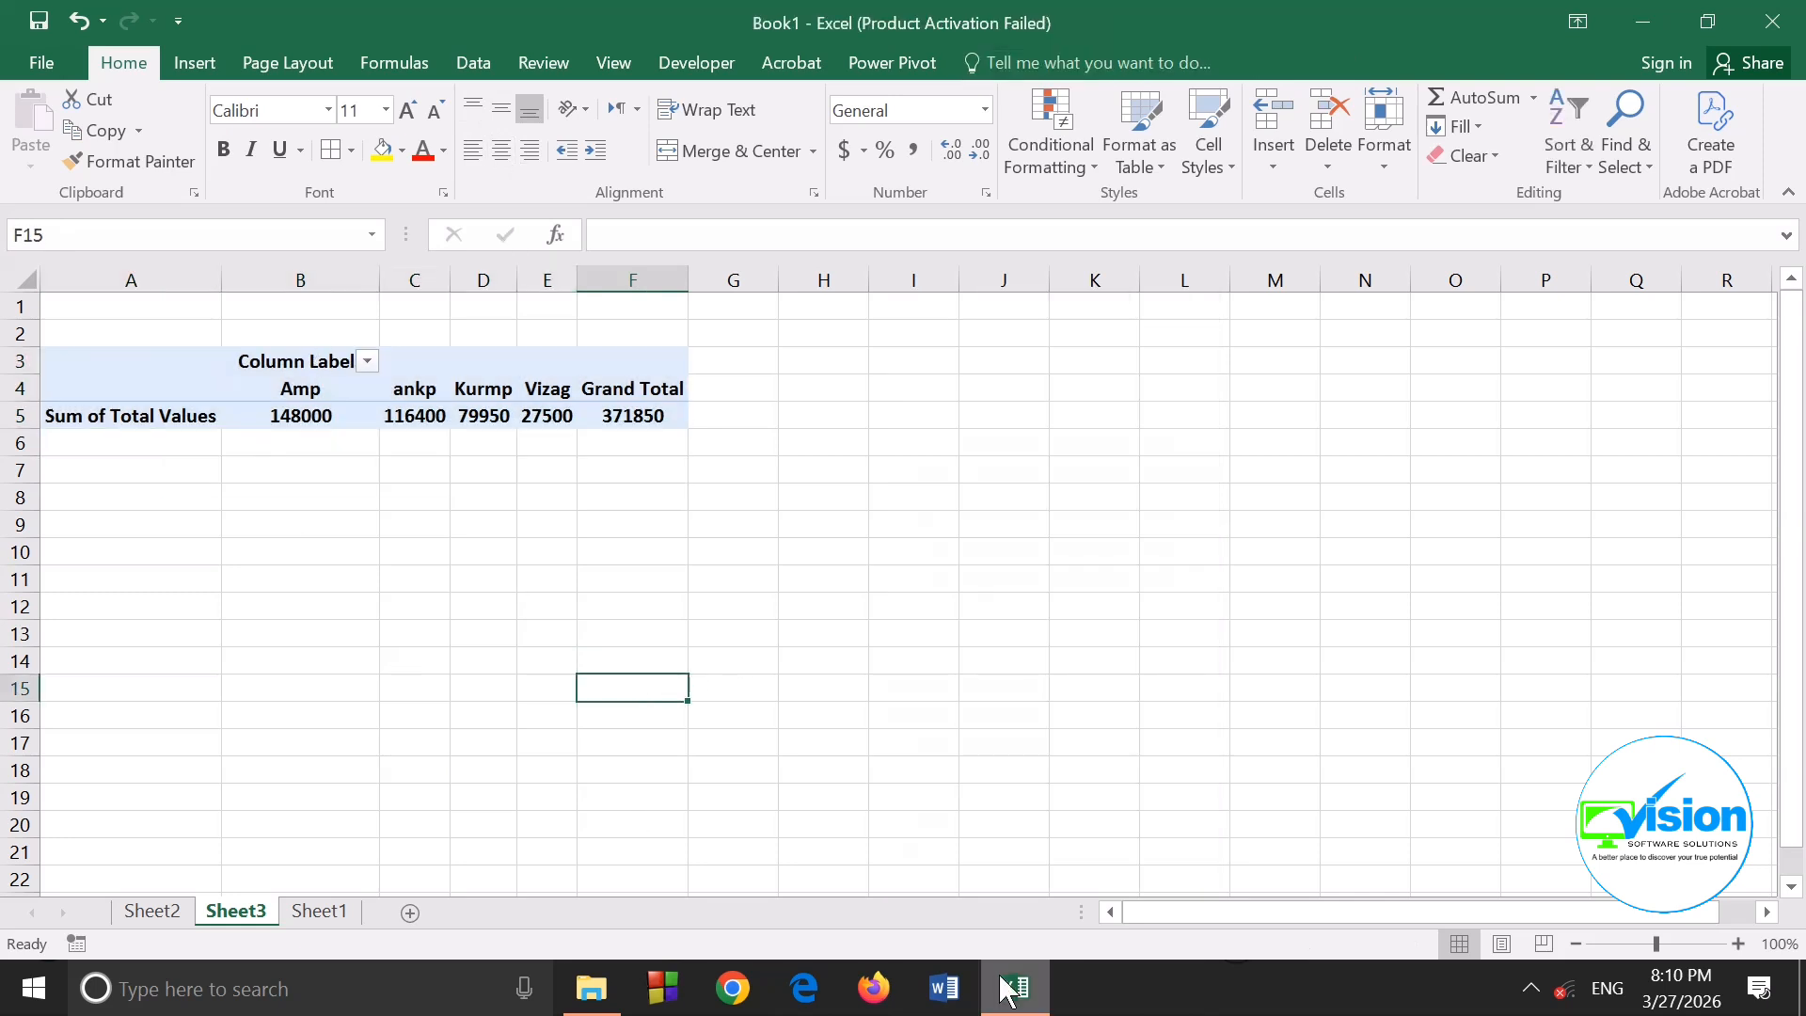
Move the Place field back to the Rows area, review the totals per place, and remove Place from the PivotTable
{"action": "left_click", "coordinate": [422, 414]}
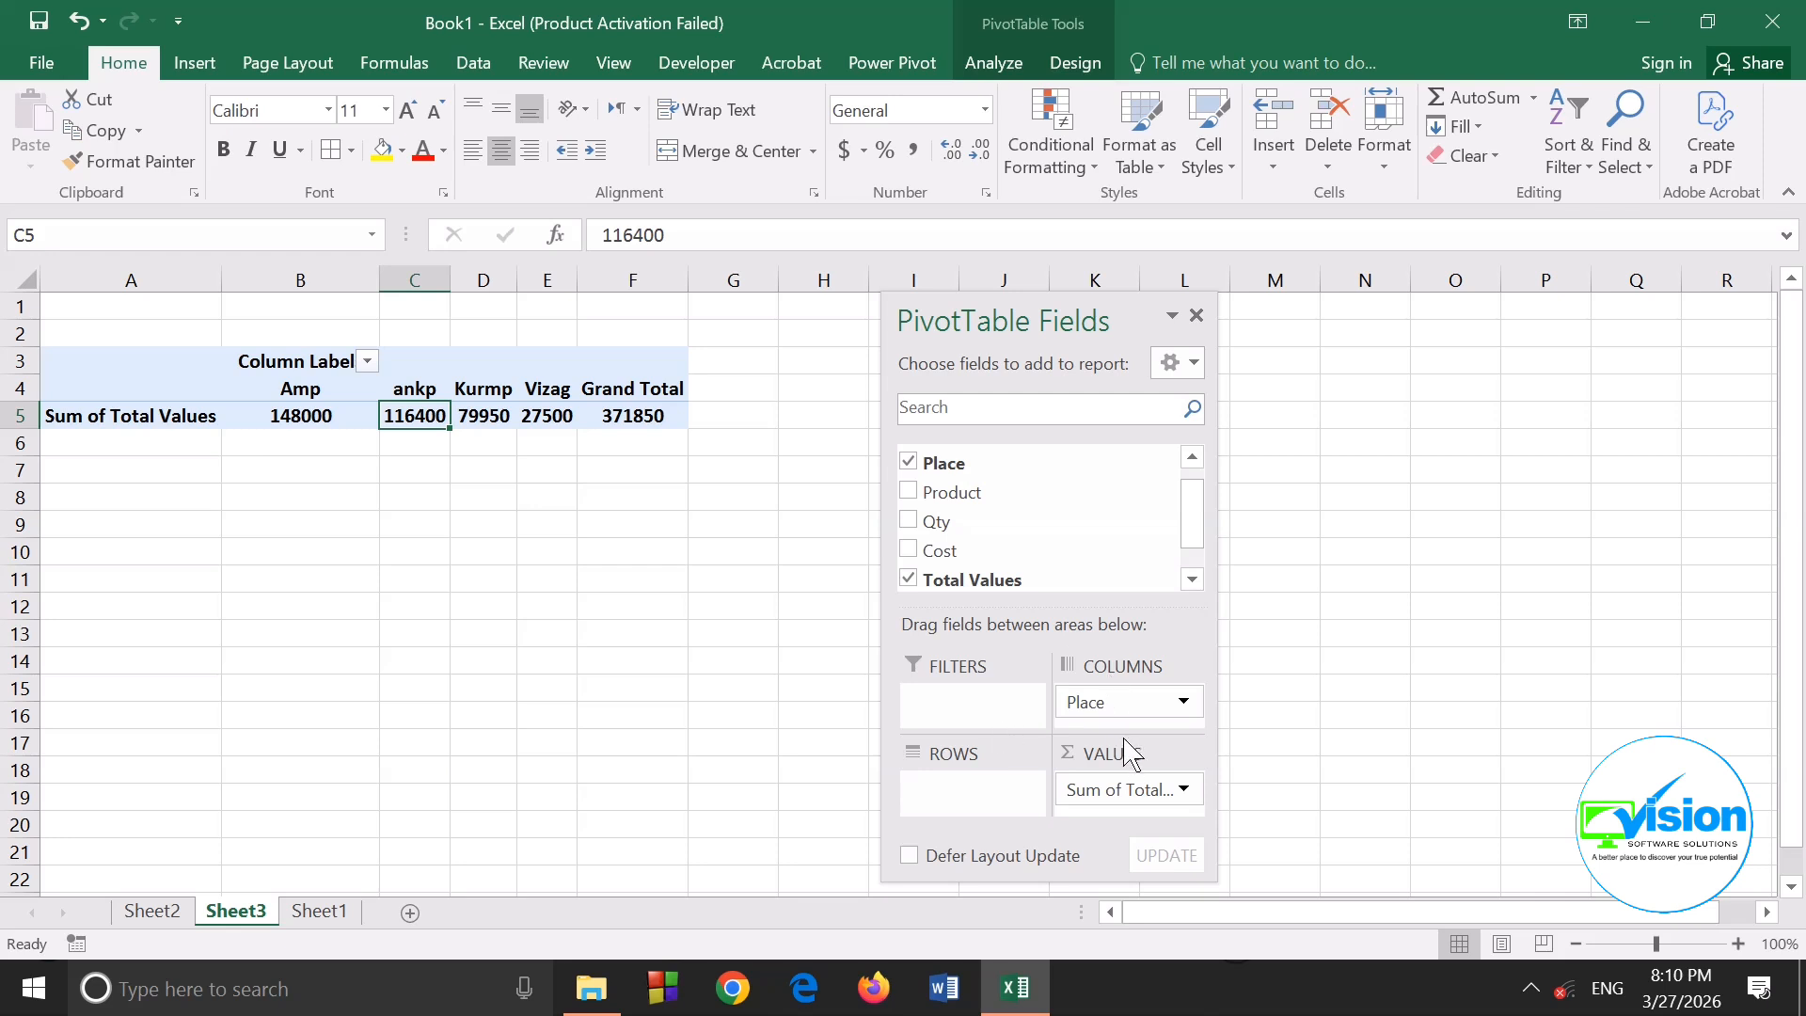
{"action": "left_click_drag", "start_coordinate": [1098, 710], "coordinate": [931, 795]}
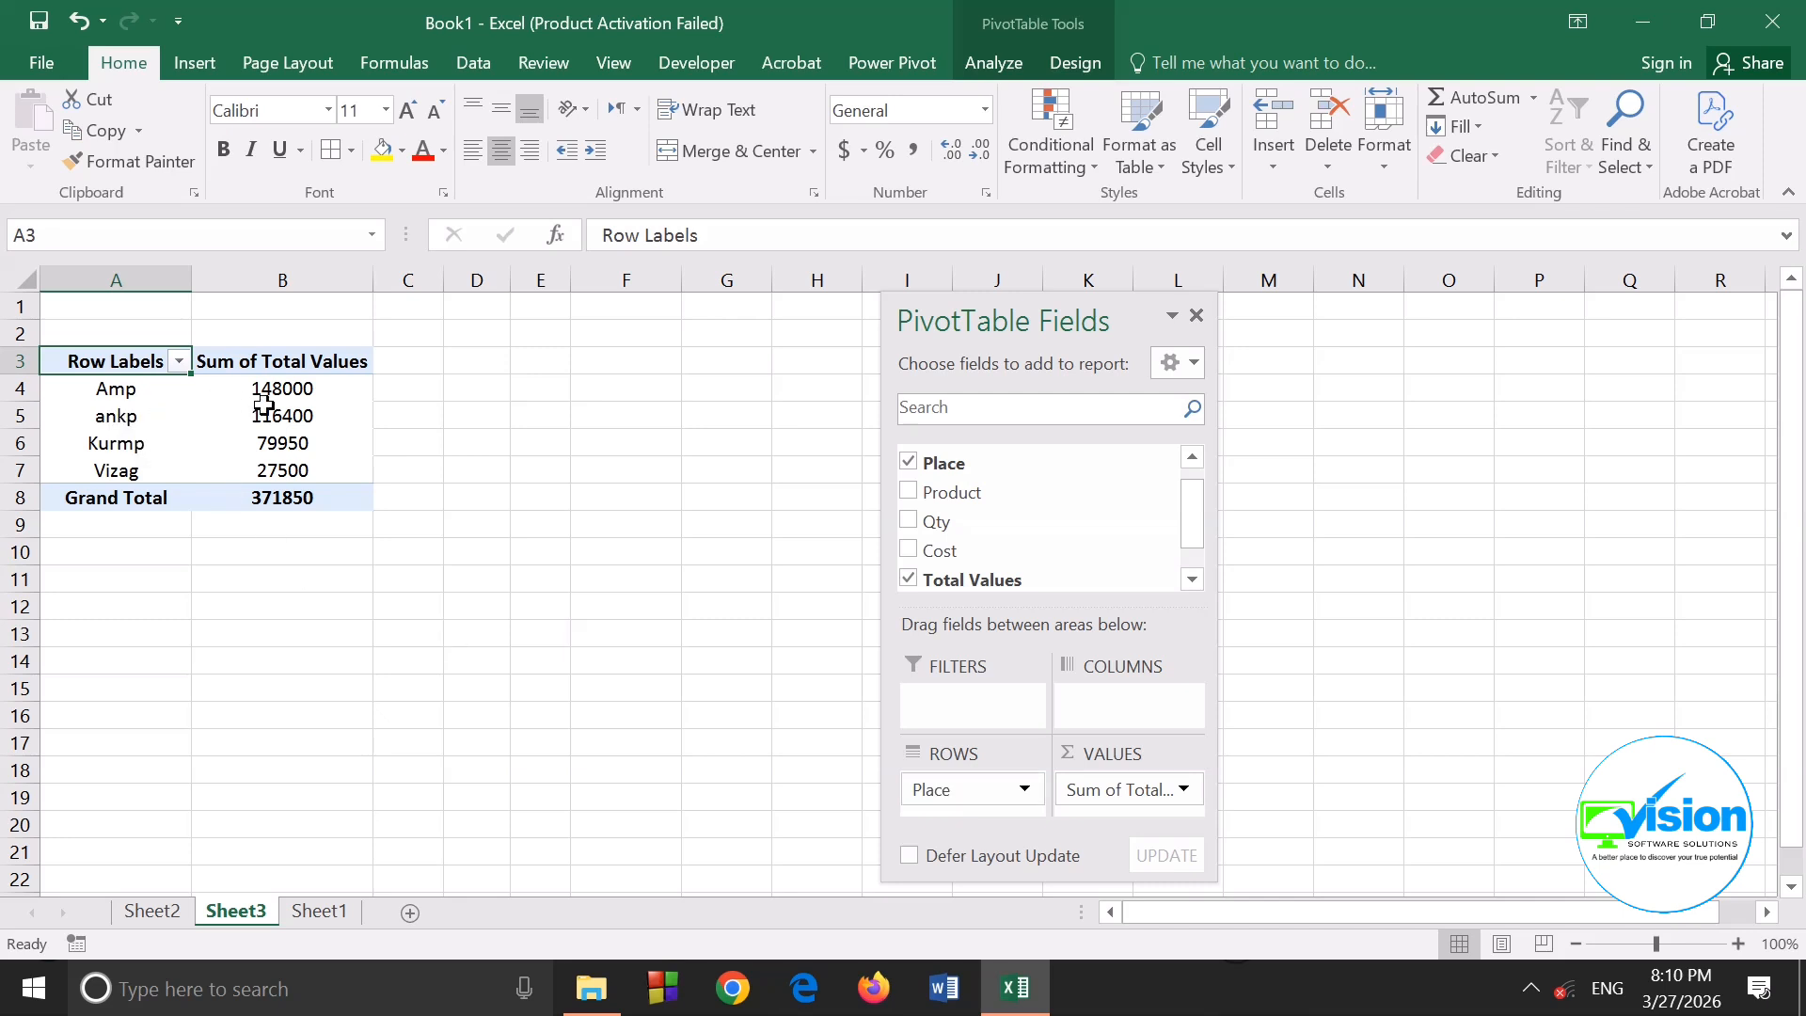
{"action": "mouse_move", "coordinate": [264, 404]}
{"action": "left_click", "coordinate": [956, 796]}
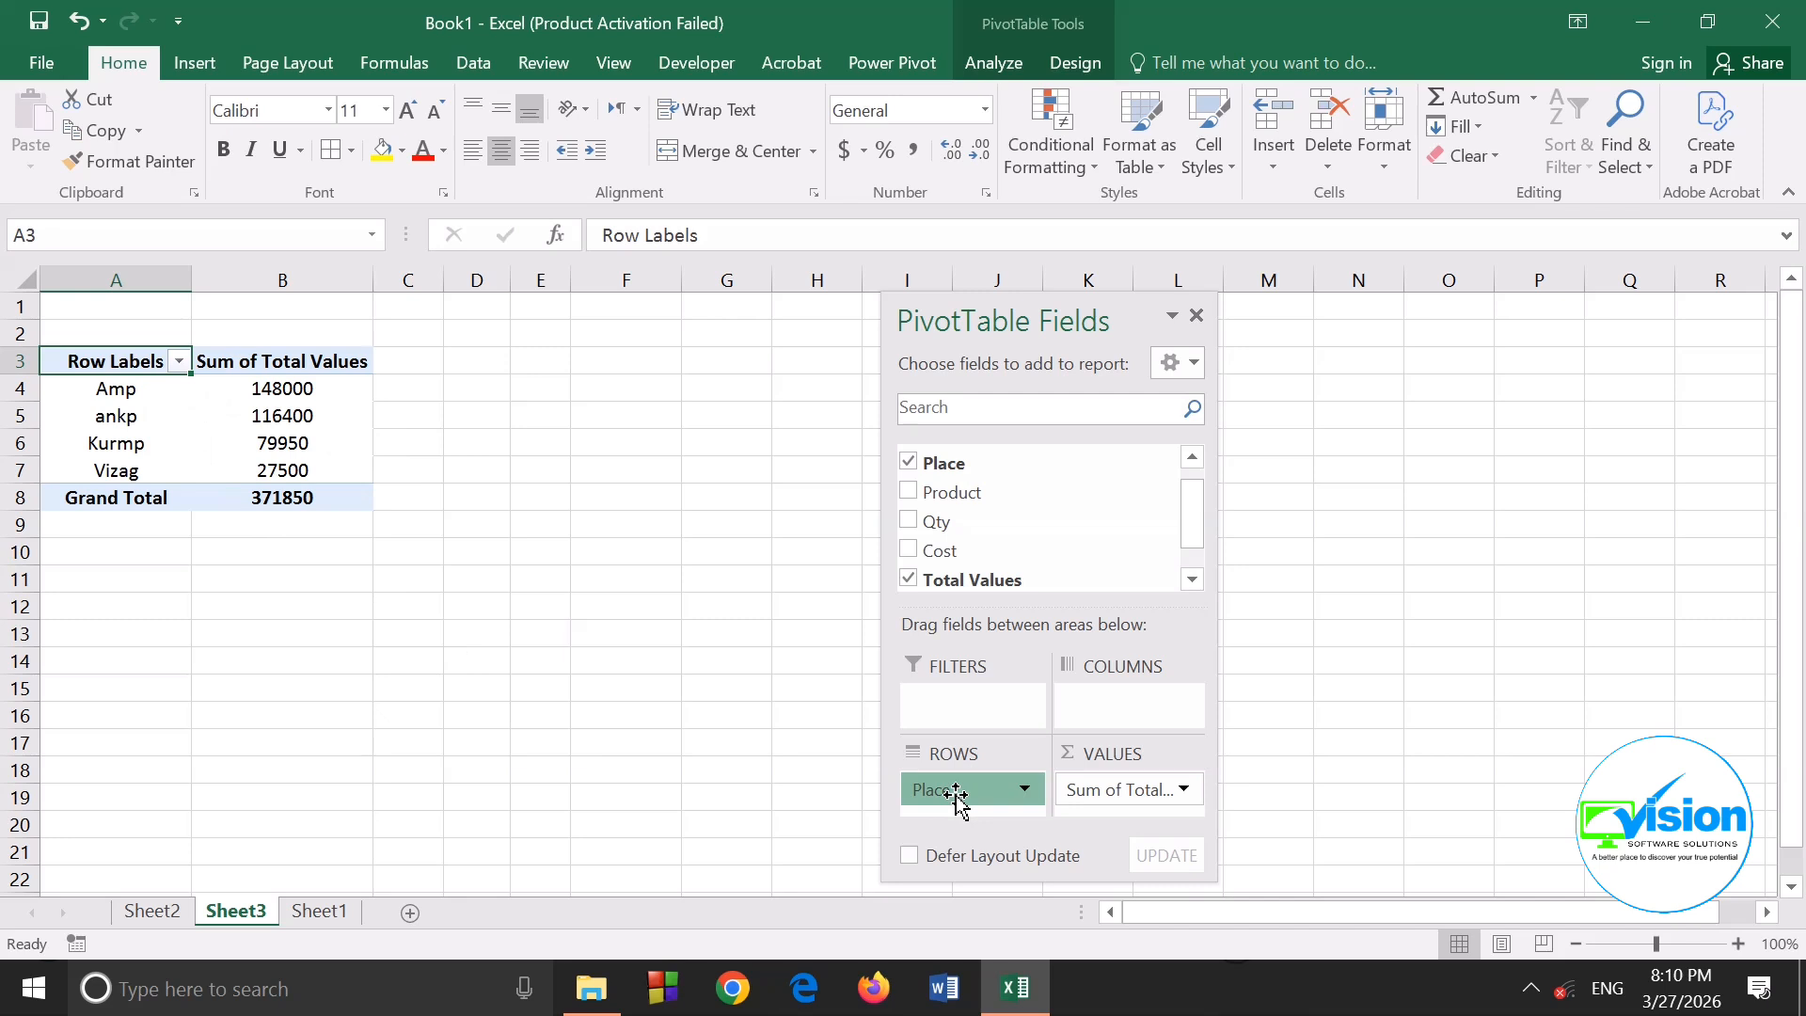
{"action": "left_click_drag", "start_coordinate": [955, 796], "coordinate": [1103, 499]}
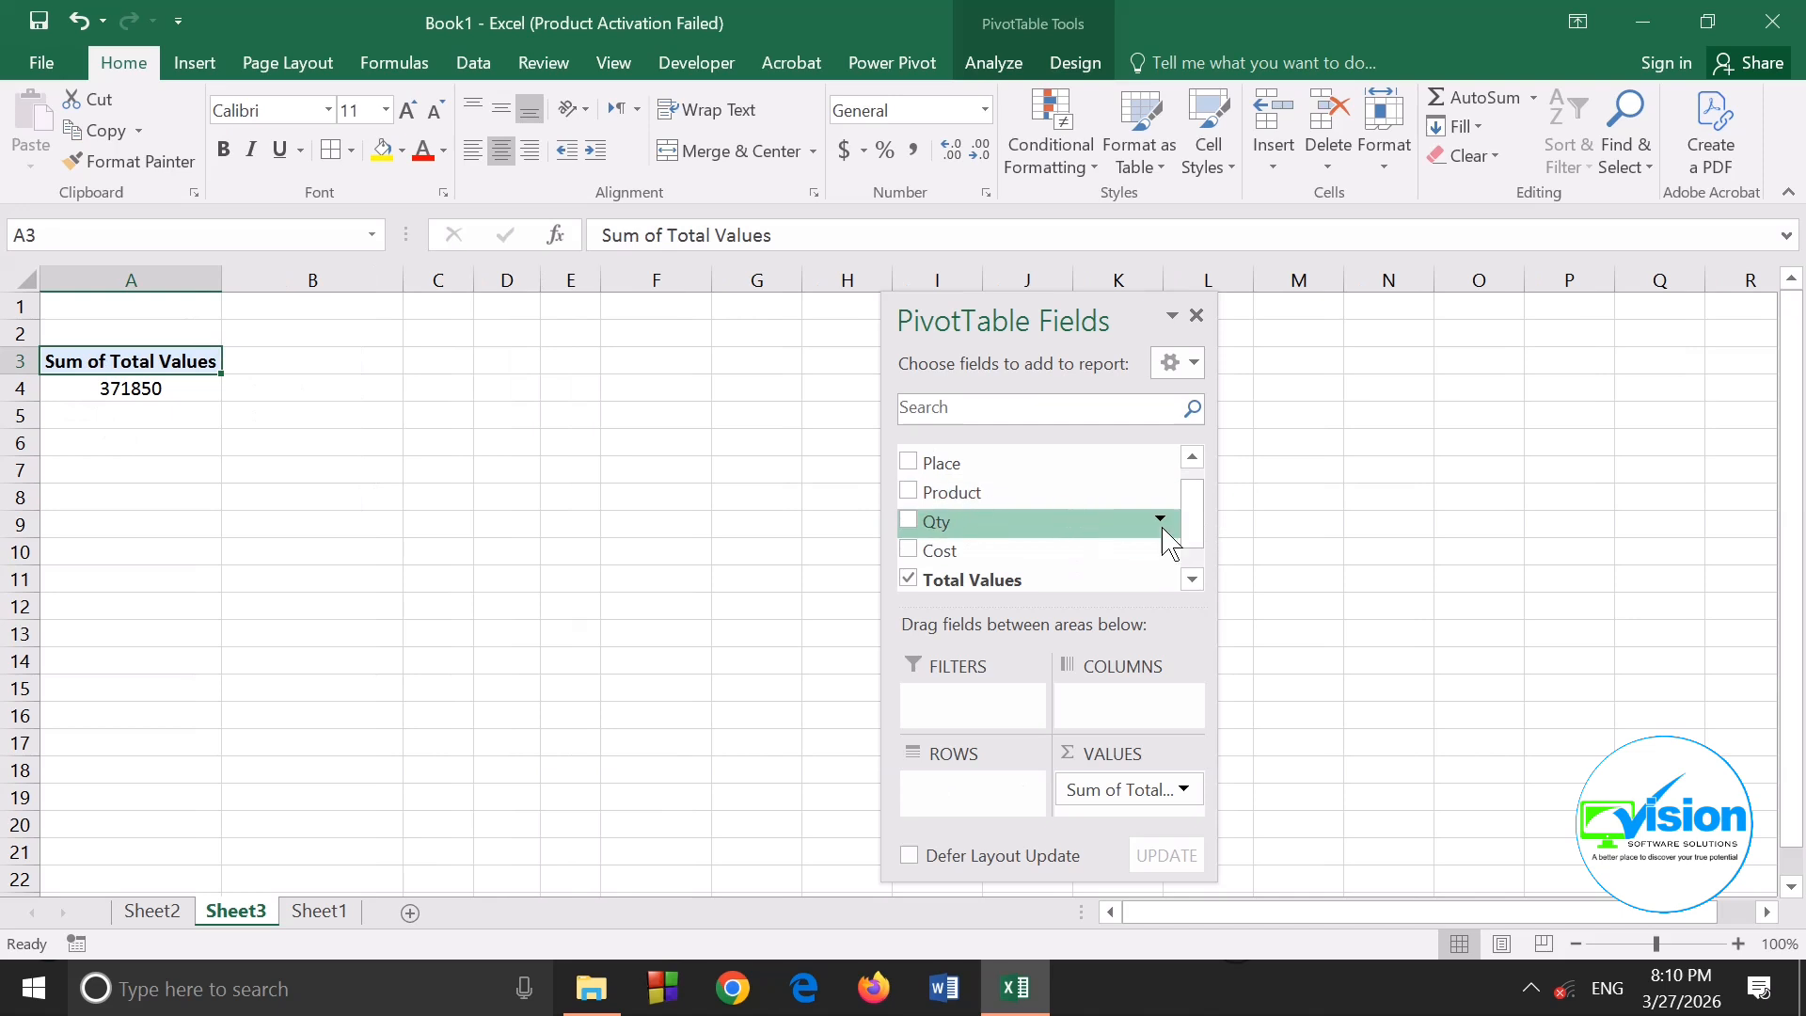
Add the Name field to the Rows area and nest the Product field beneath it
{"action": "scroll", "coordinate": [1187, 527], "scroll_direction": "up", "scroll_amount": 1}
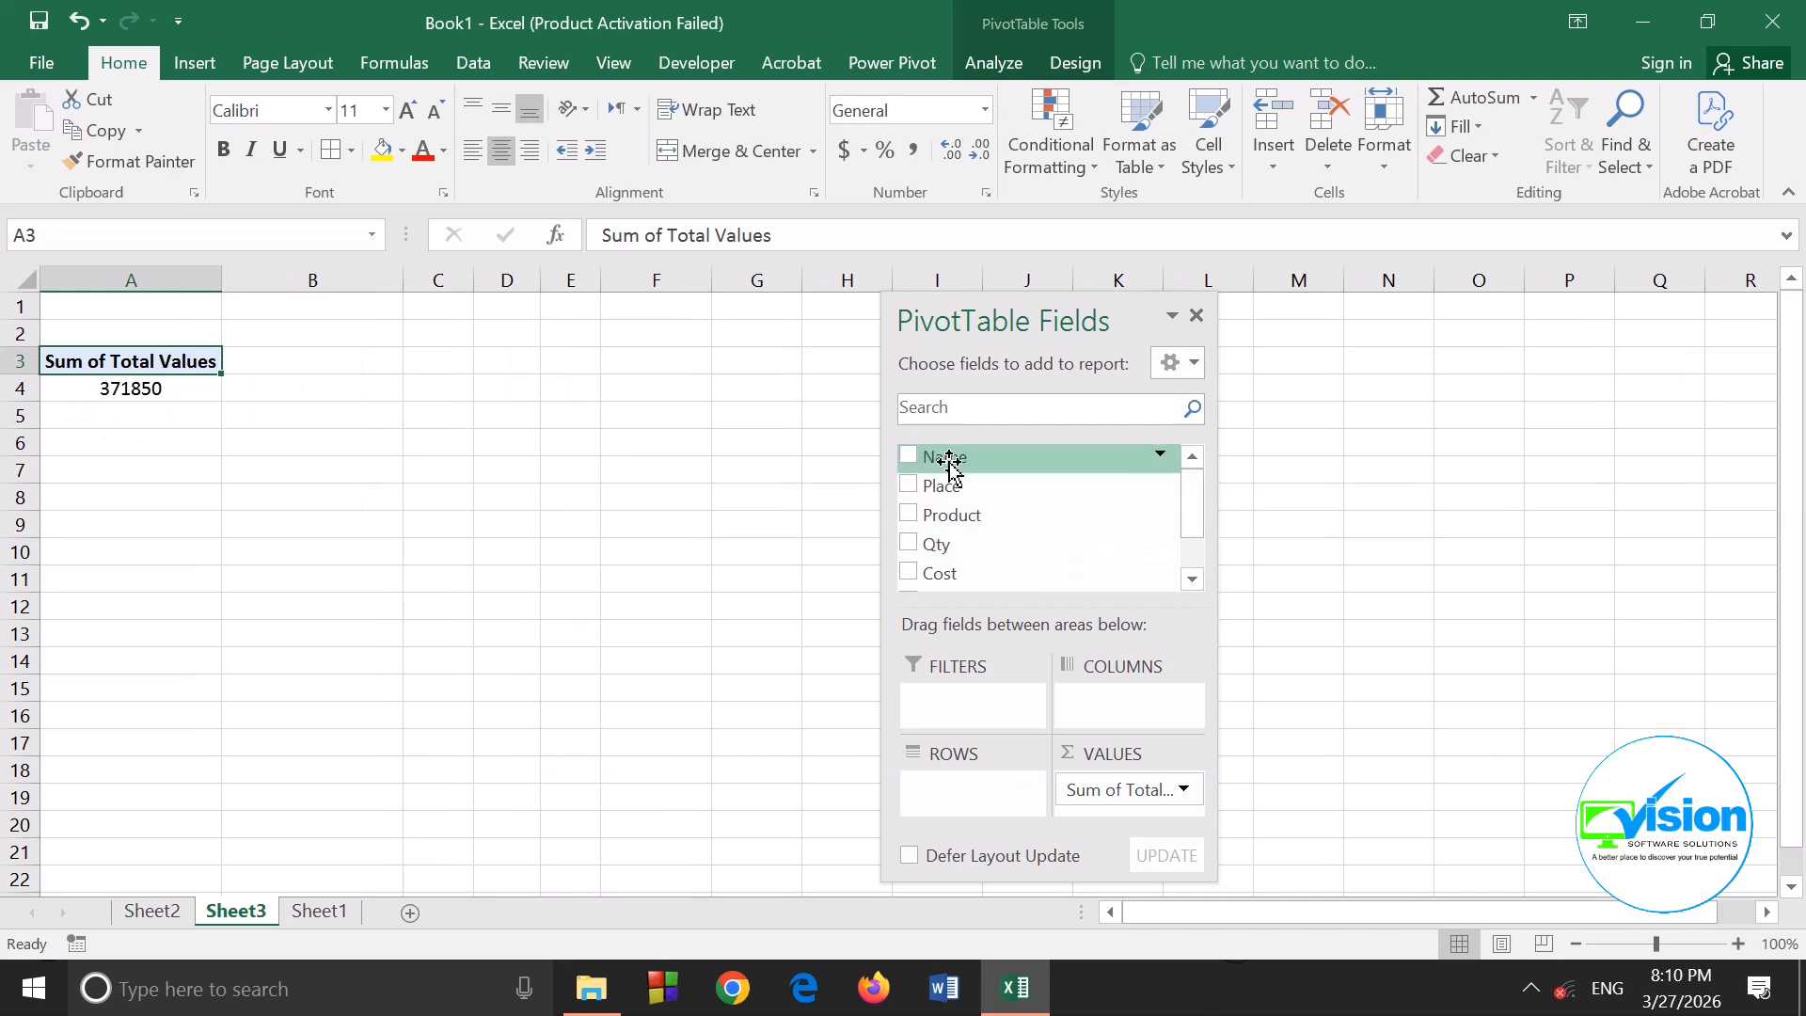
{"action": "left_click_drag", "start_coordinate": [950, 462], "coordinate": [939, 799]}
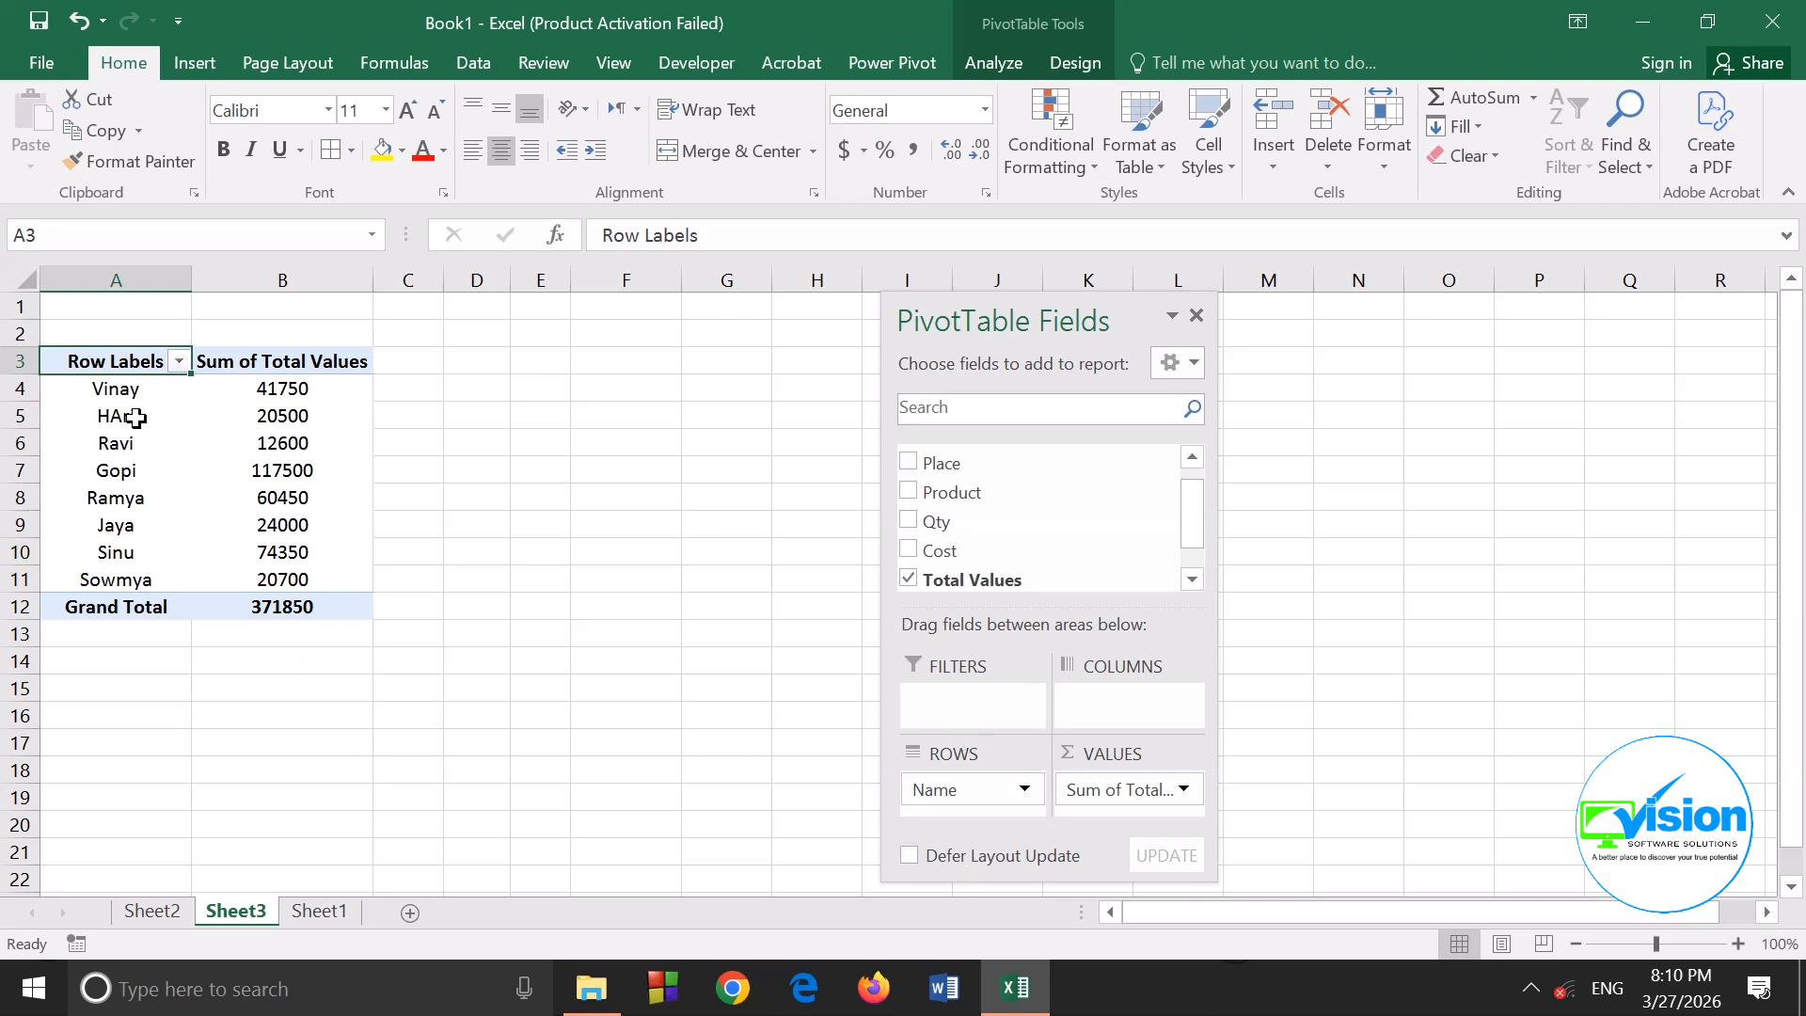
{"action": "left_click_drag", "start_coordinate": [963, 492], "coordinate": [969, 817]}
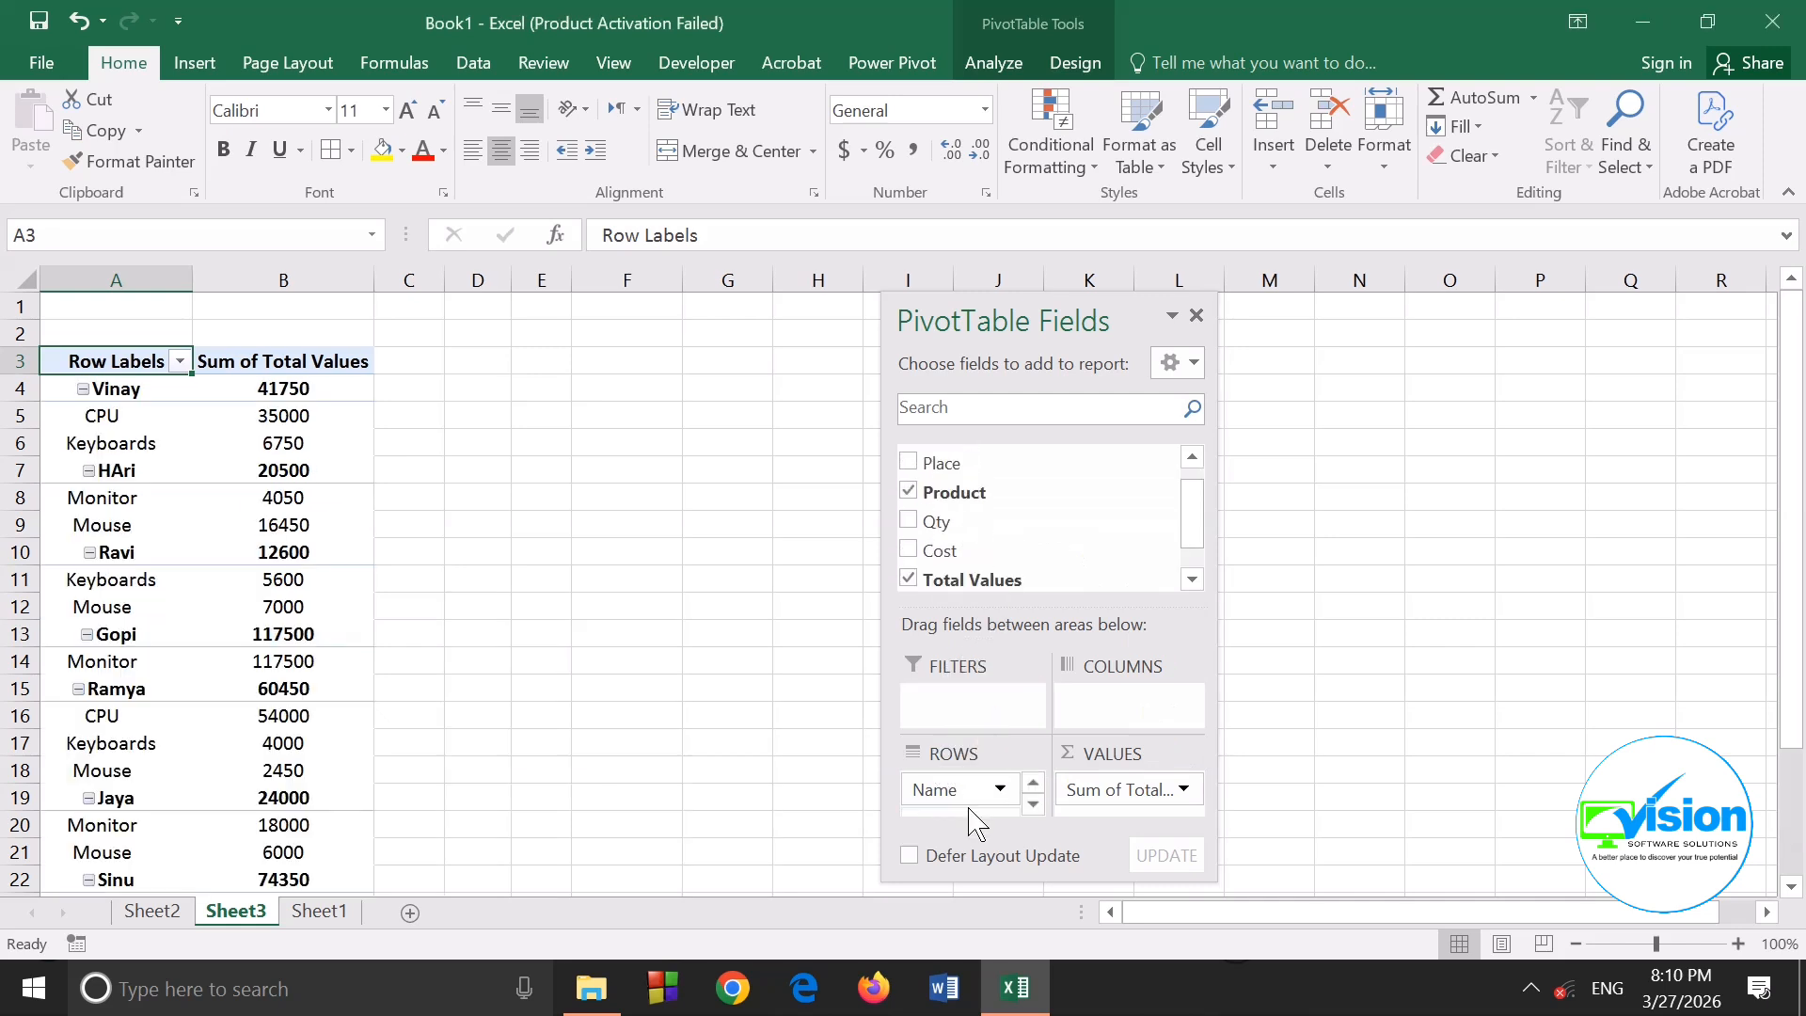
Examine the products and their total values listed under the first three names in the PivotTable
{"action": "left_click", "coordinate": [106, 425]}
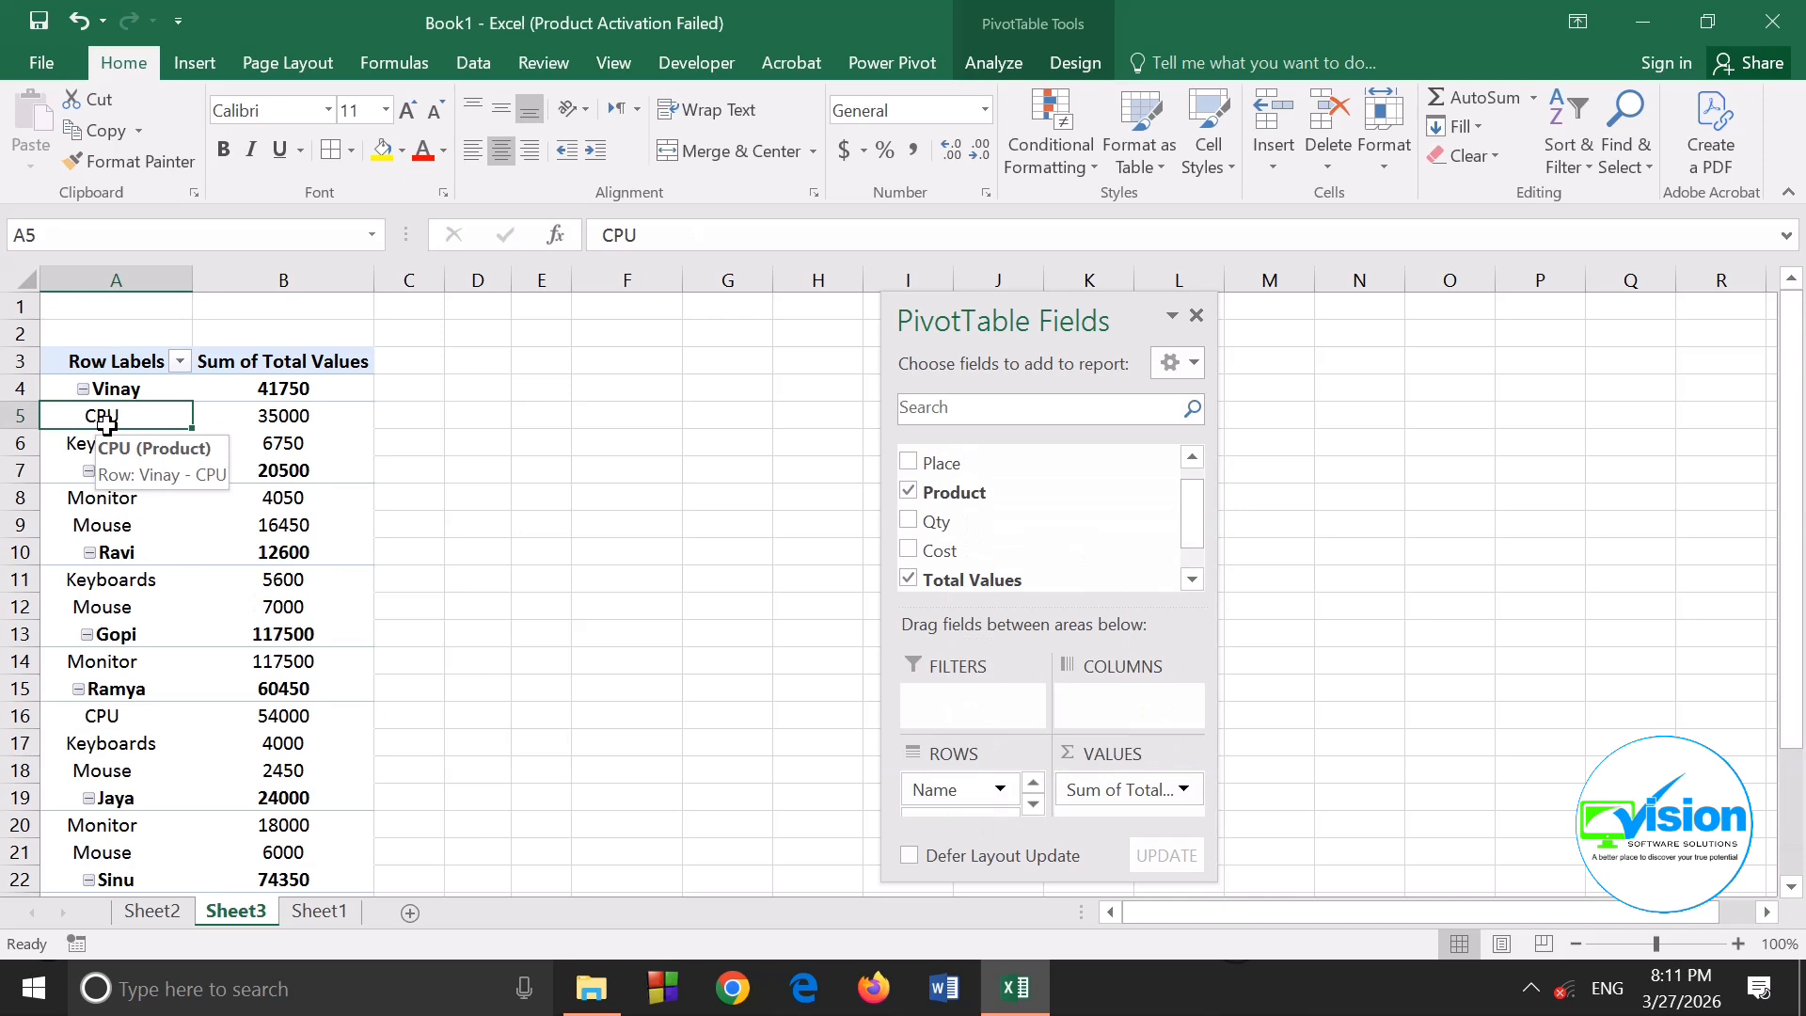
{"action": "left_click", "coordinate": [90, 443]}
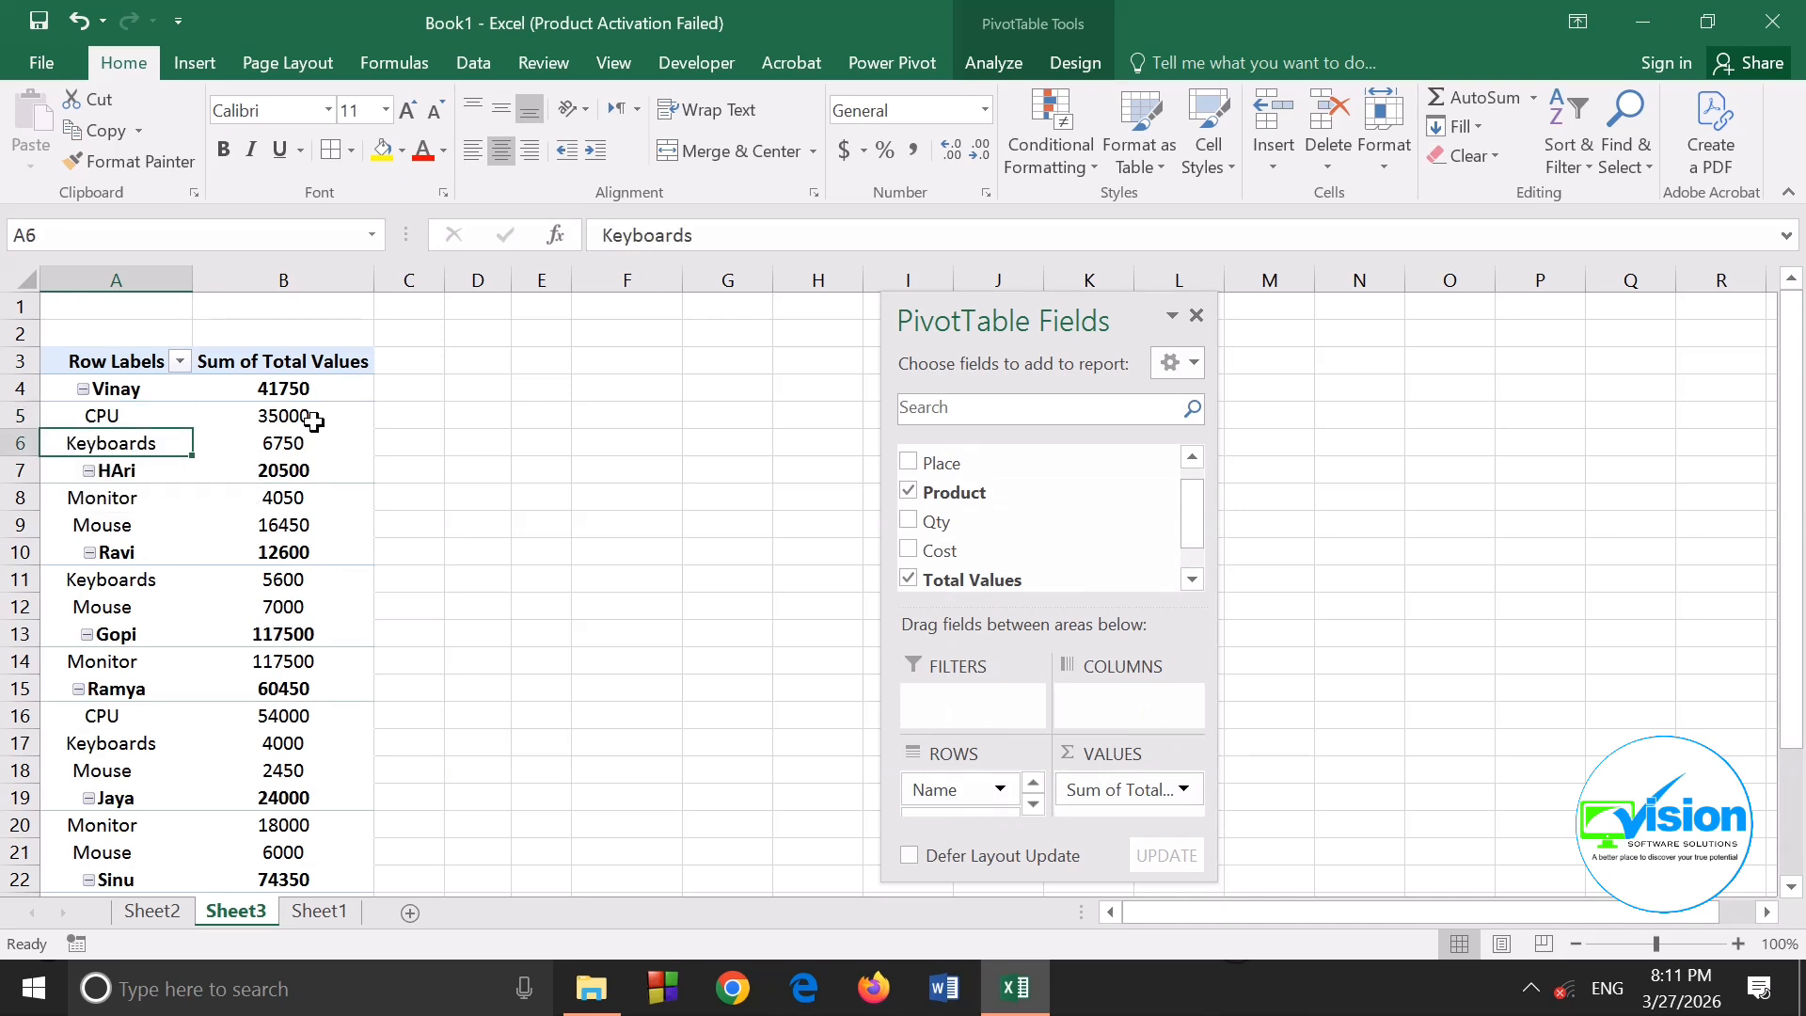
{"action": "left_click", "coordinate": [137, 474]}
{"action": "left_click_drag", "start_coordinate": [122, 499], "coordinate": [124, 525]}
{"action": "left_click_drag", "start_coordinate": [276, 498], "coordinate": [277, 523]}
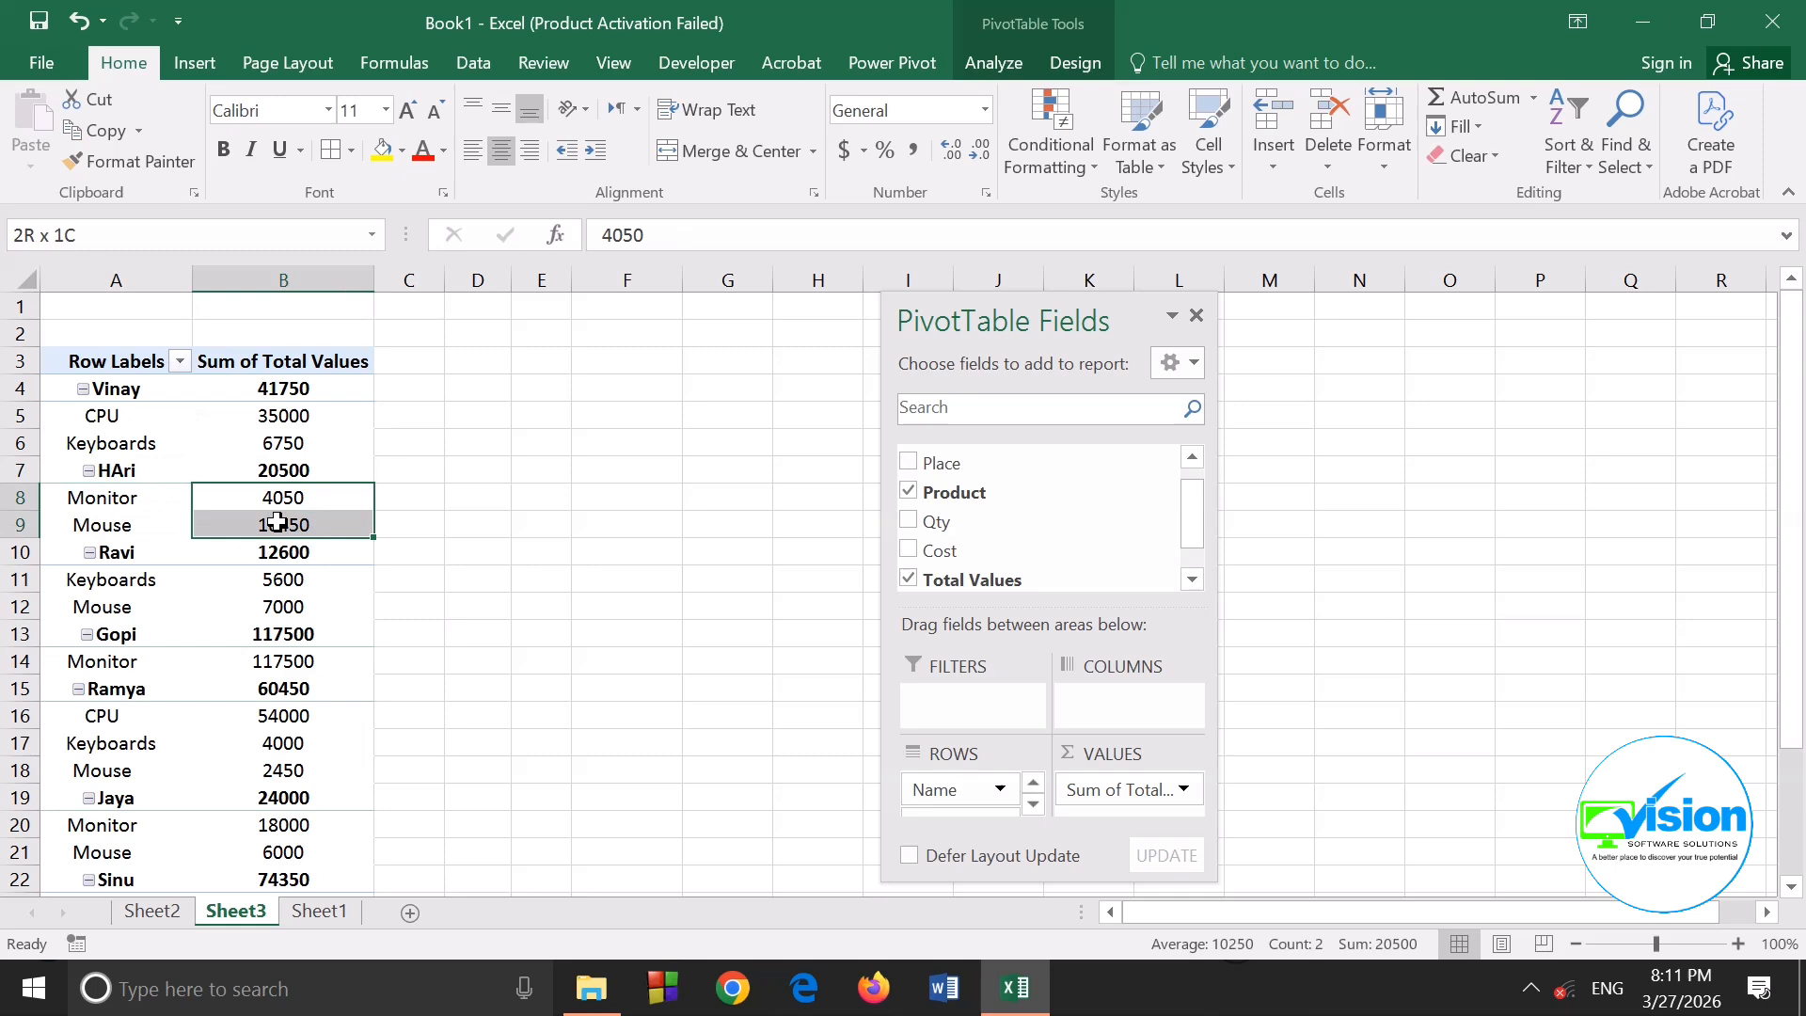
{"action": "left_click", "coordinate": [124, 557]}
{"action": "left_click", "coordinate": [116, 583]}
{"action": "left_click_drag", "start_coordinate": [116, 590], "coordinate": [286, 606]}
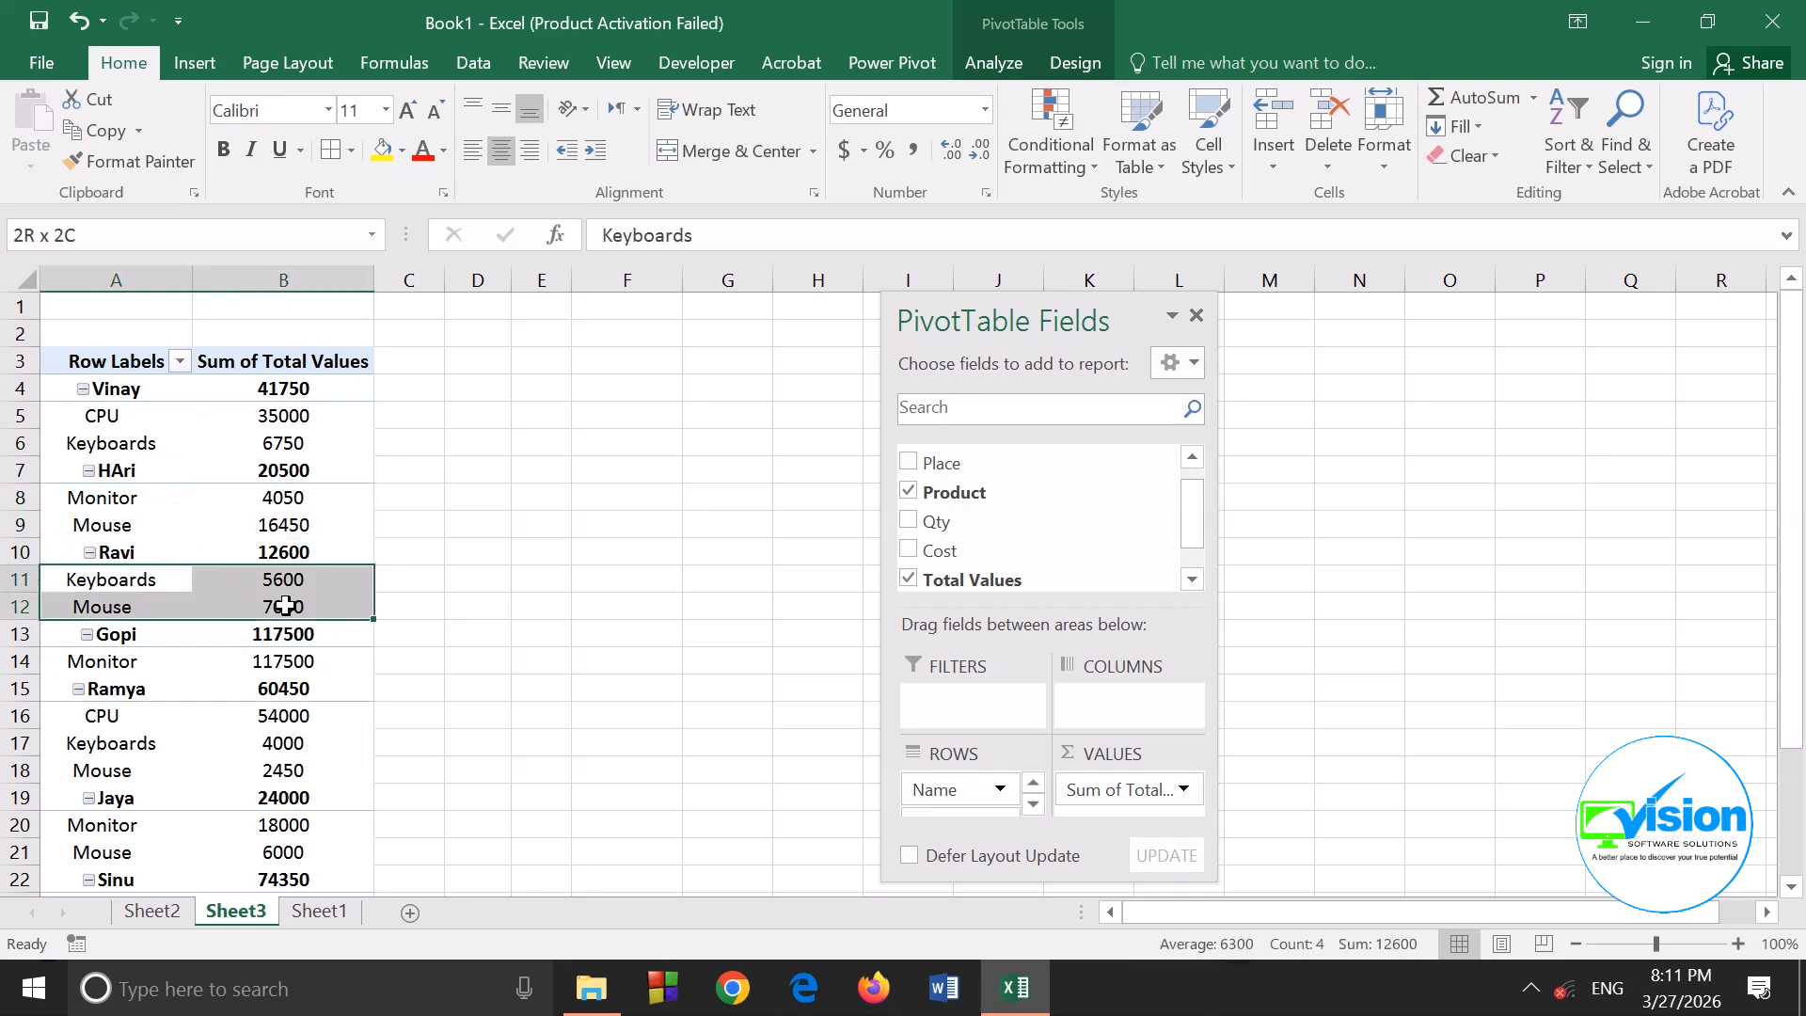
{"action": "left_click", "coordinate": [630, 767]}
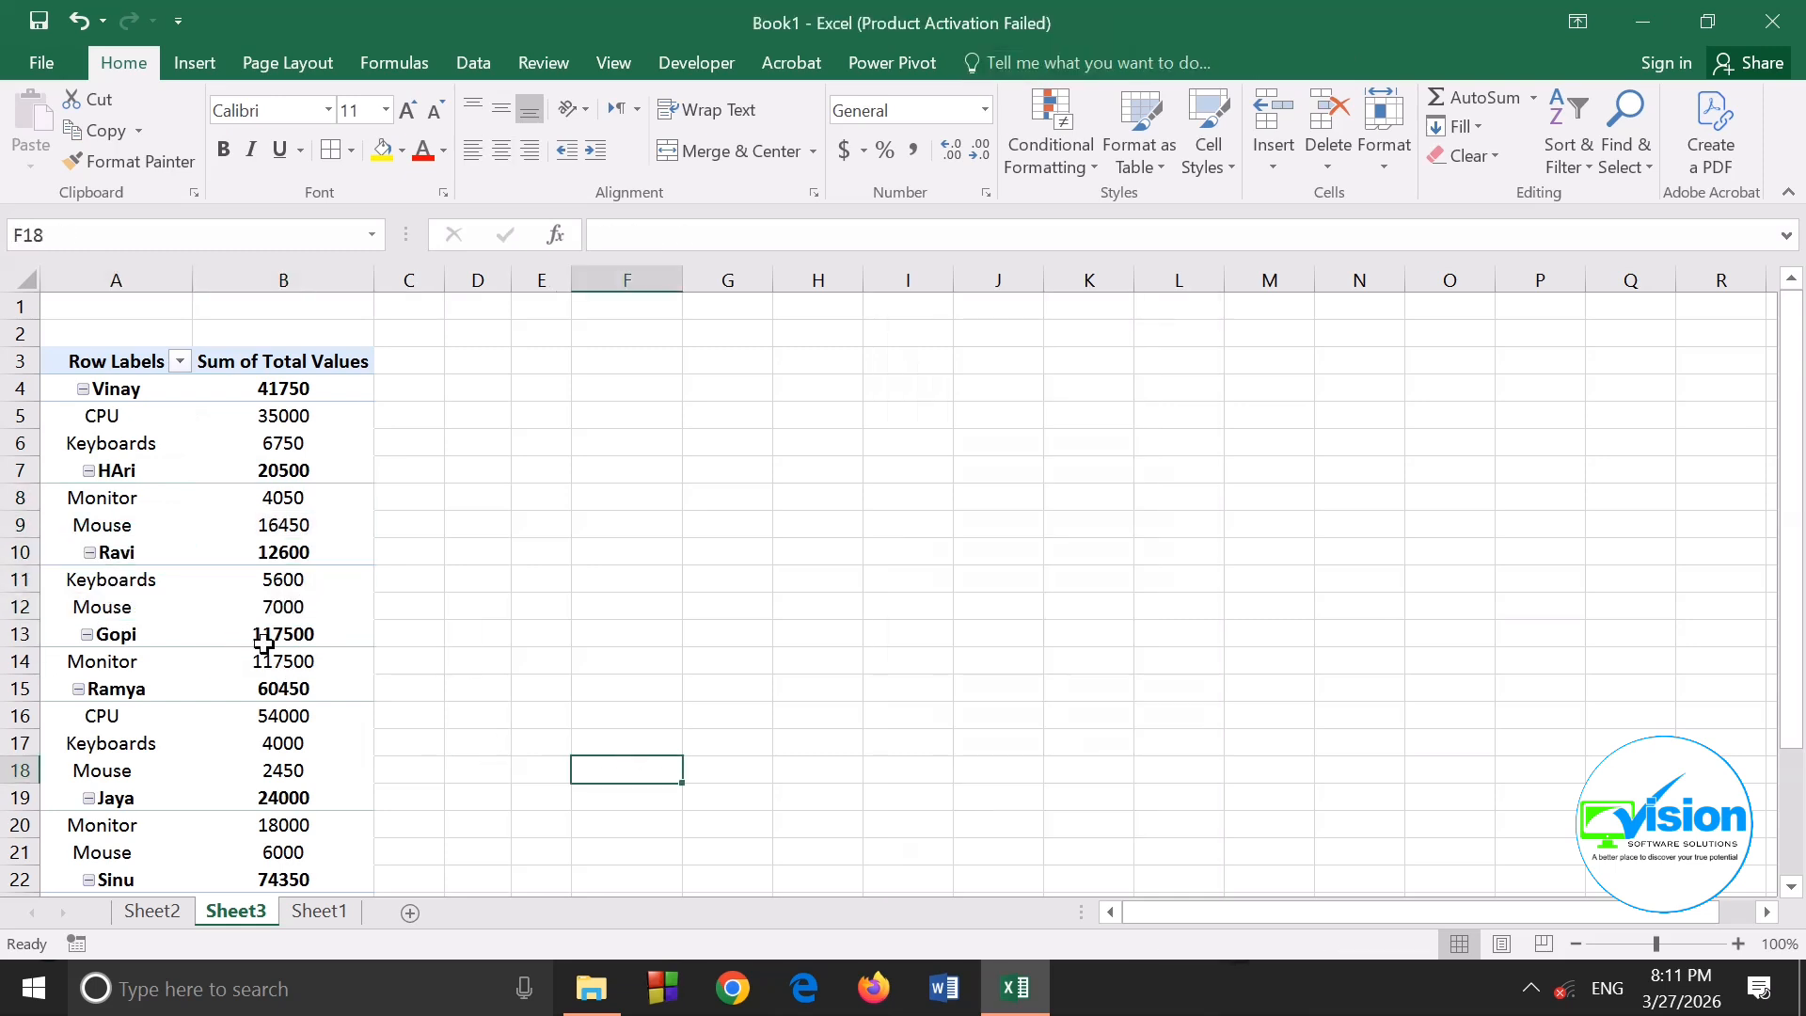
Move the Product field from the Rows area to Columns and back to Rows beneath Name
{"action": "left_click", "coordinate": [252, 545]}
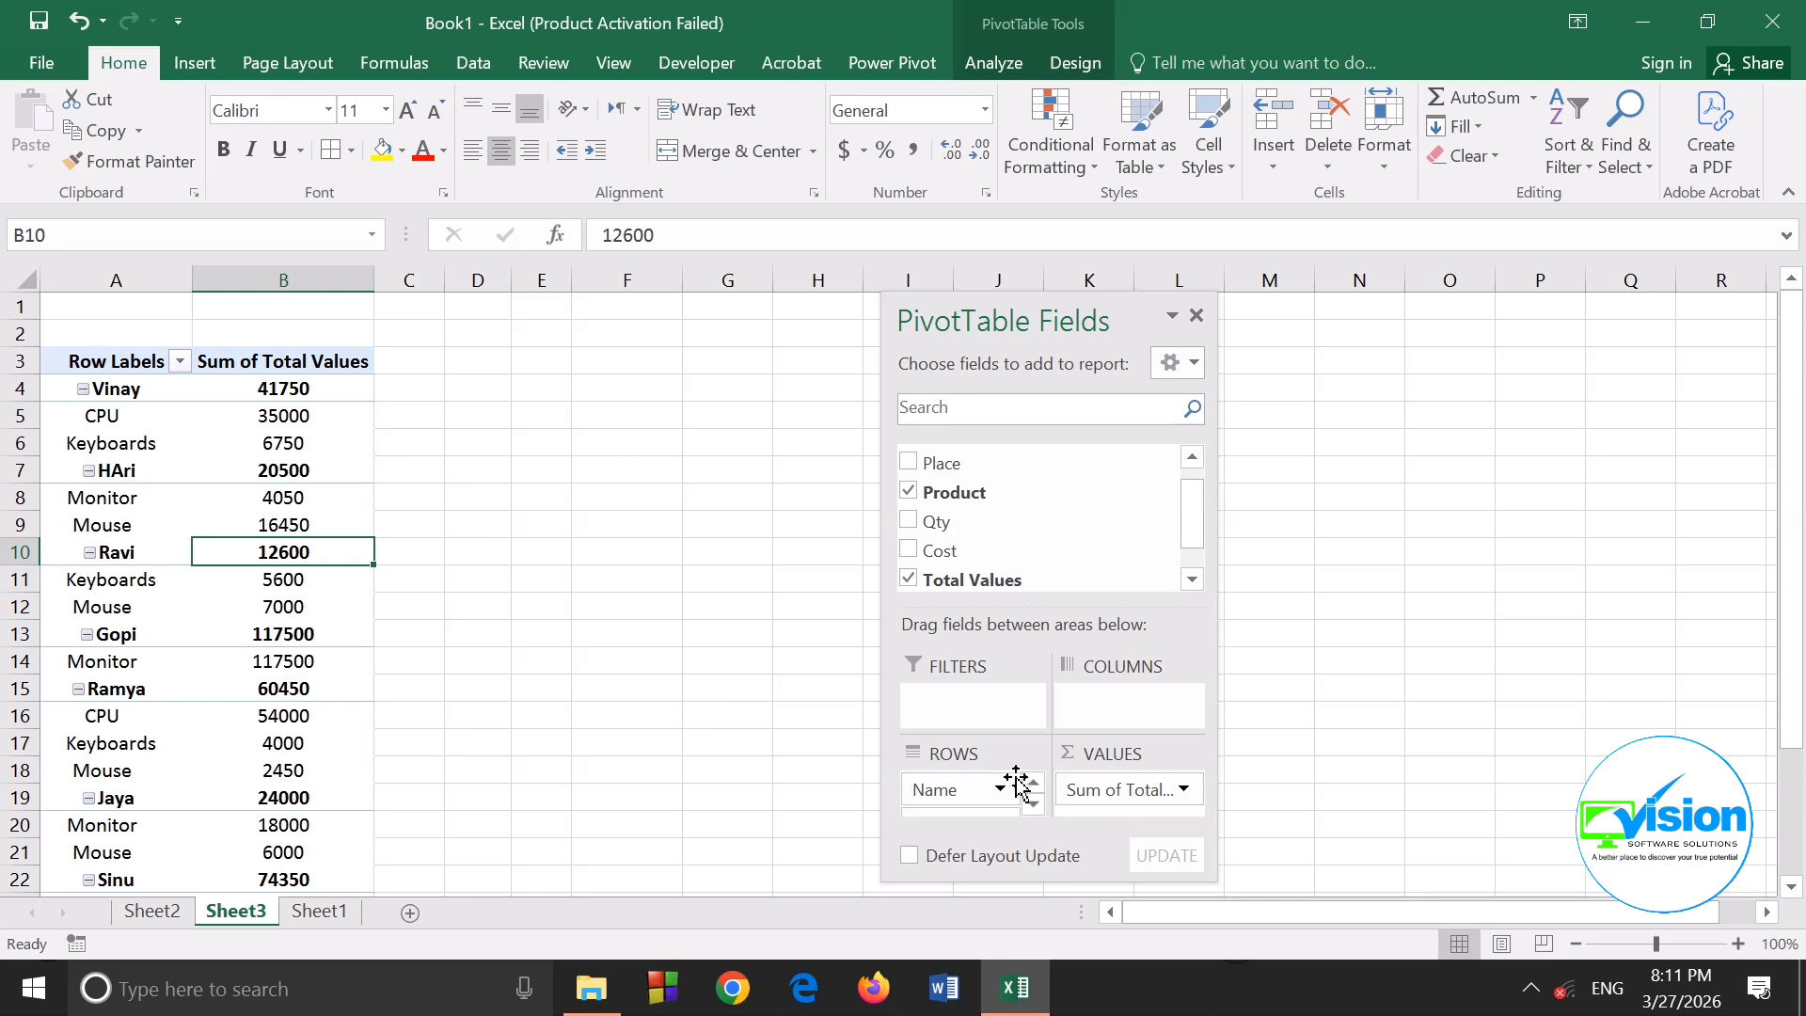
{"action": "left_click", "coordinate": [1033, 806]}
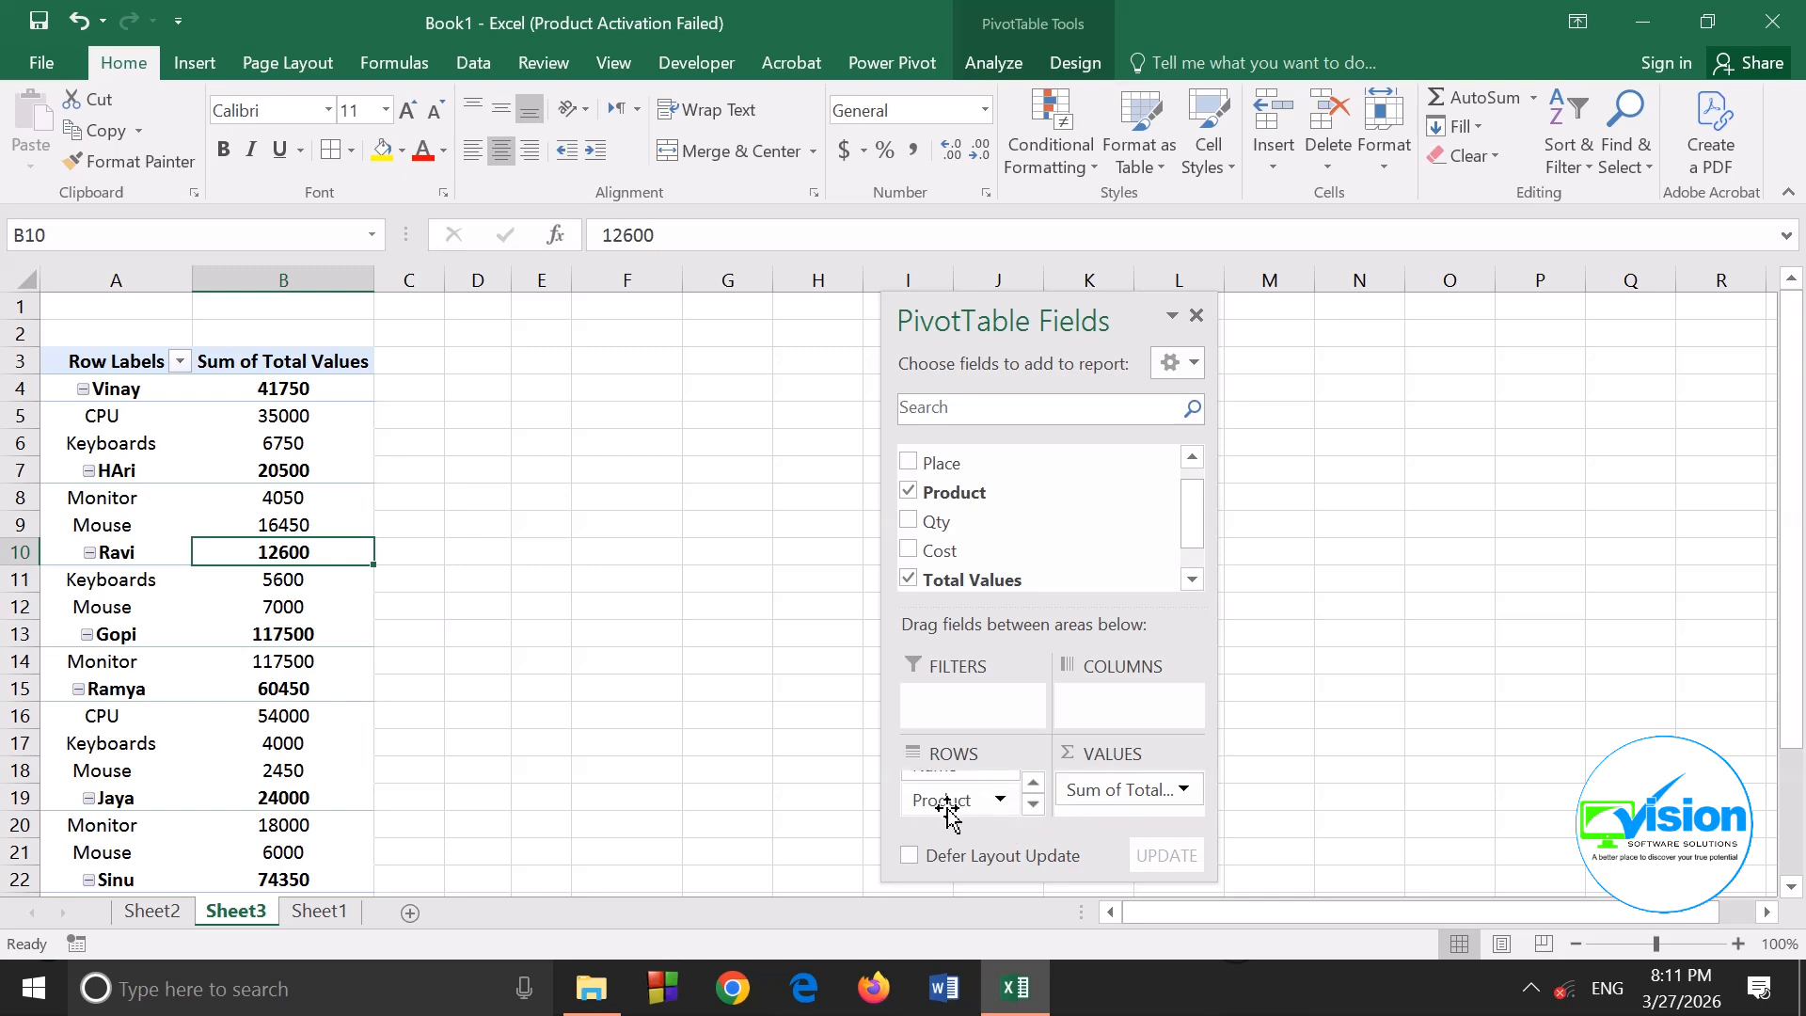
{"action": "left_click_drag", "start_coordinate": [941, 803], "coordinate": [1102, 719]}
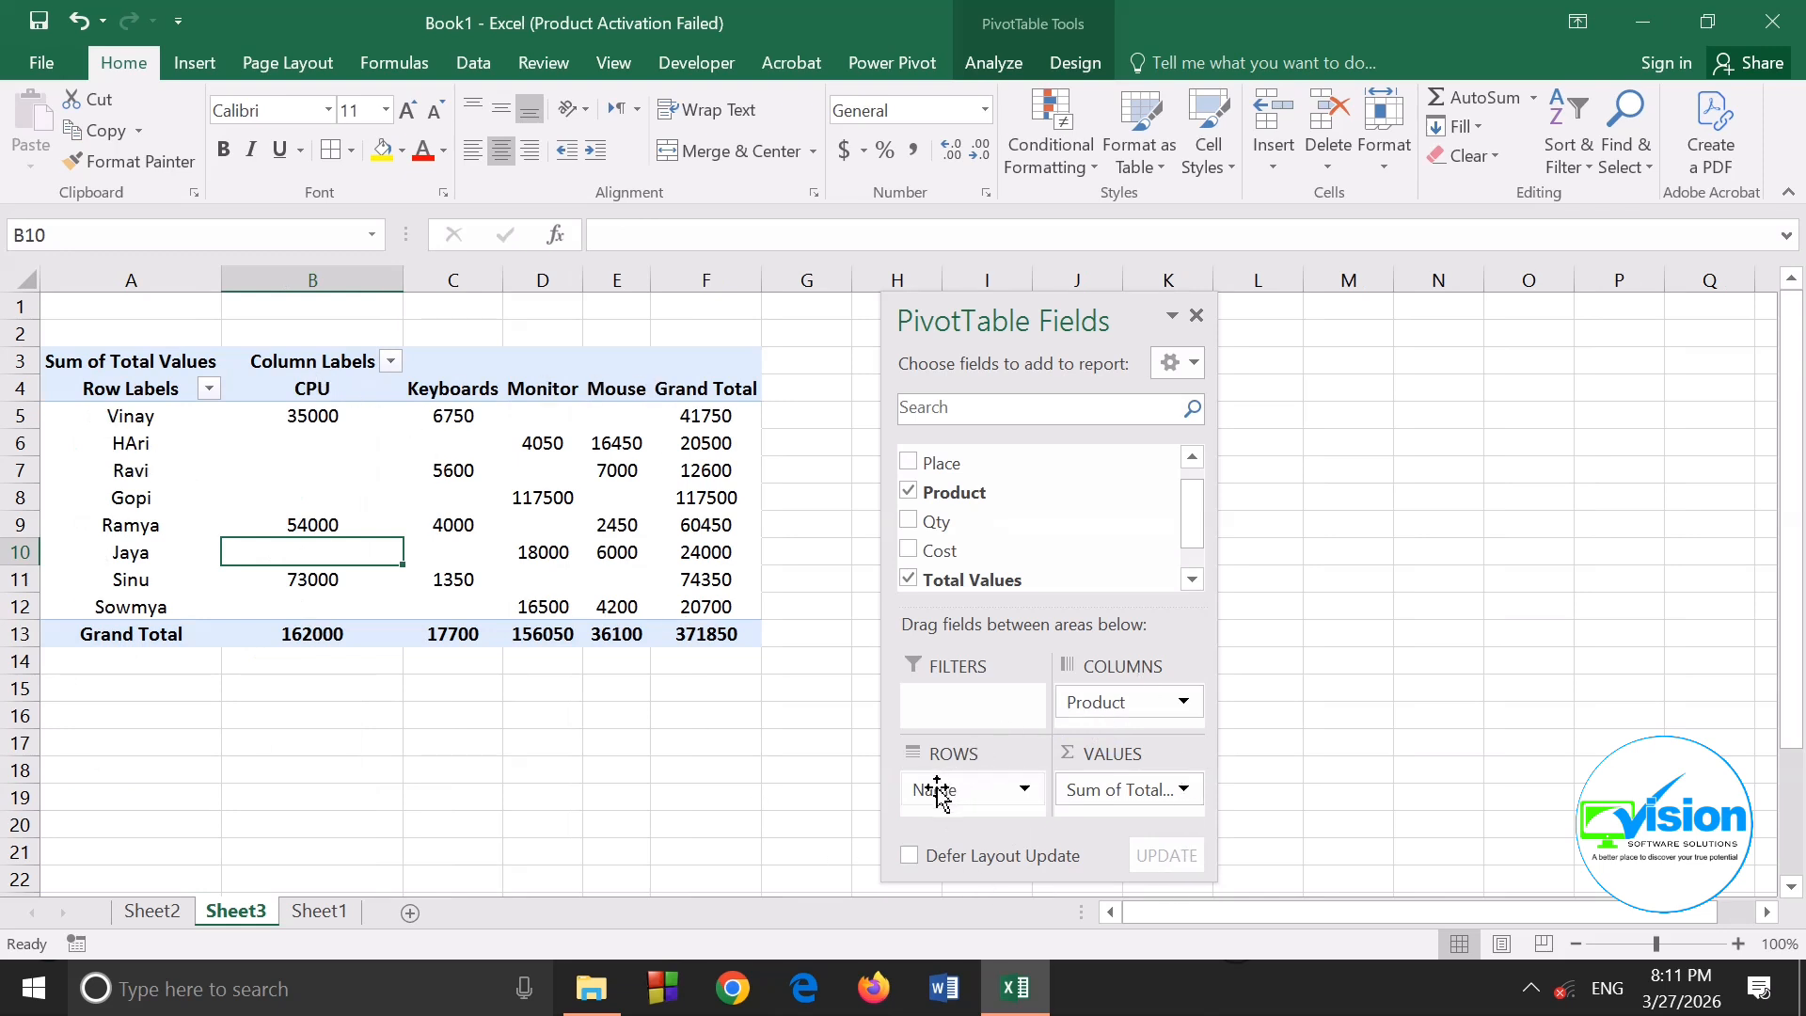
{"action": "left_click_drag", "start_coordinate": [1113, 705], "coordinate": [950, 799]}
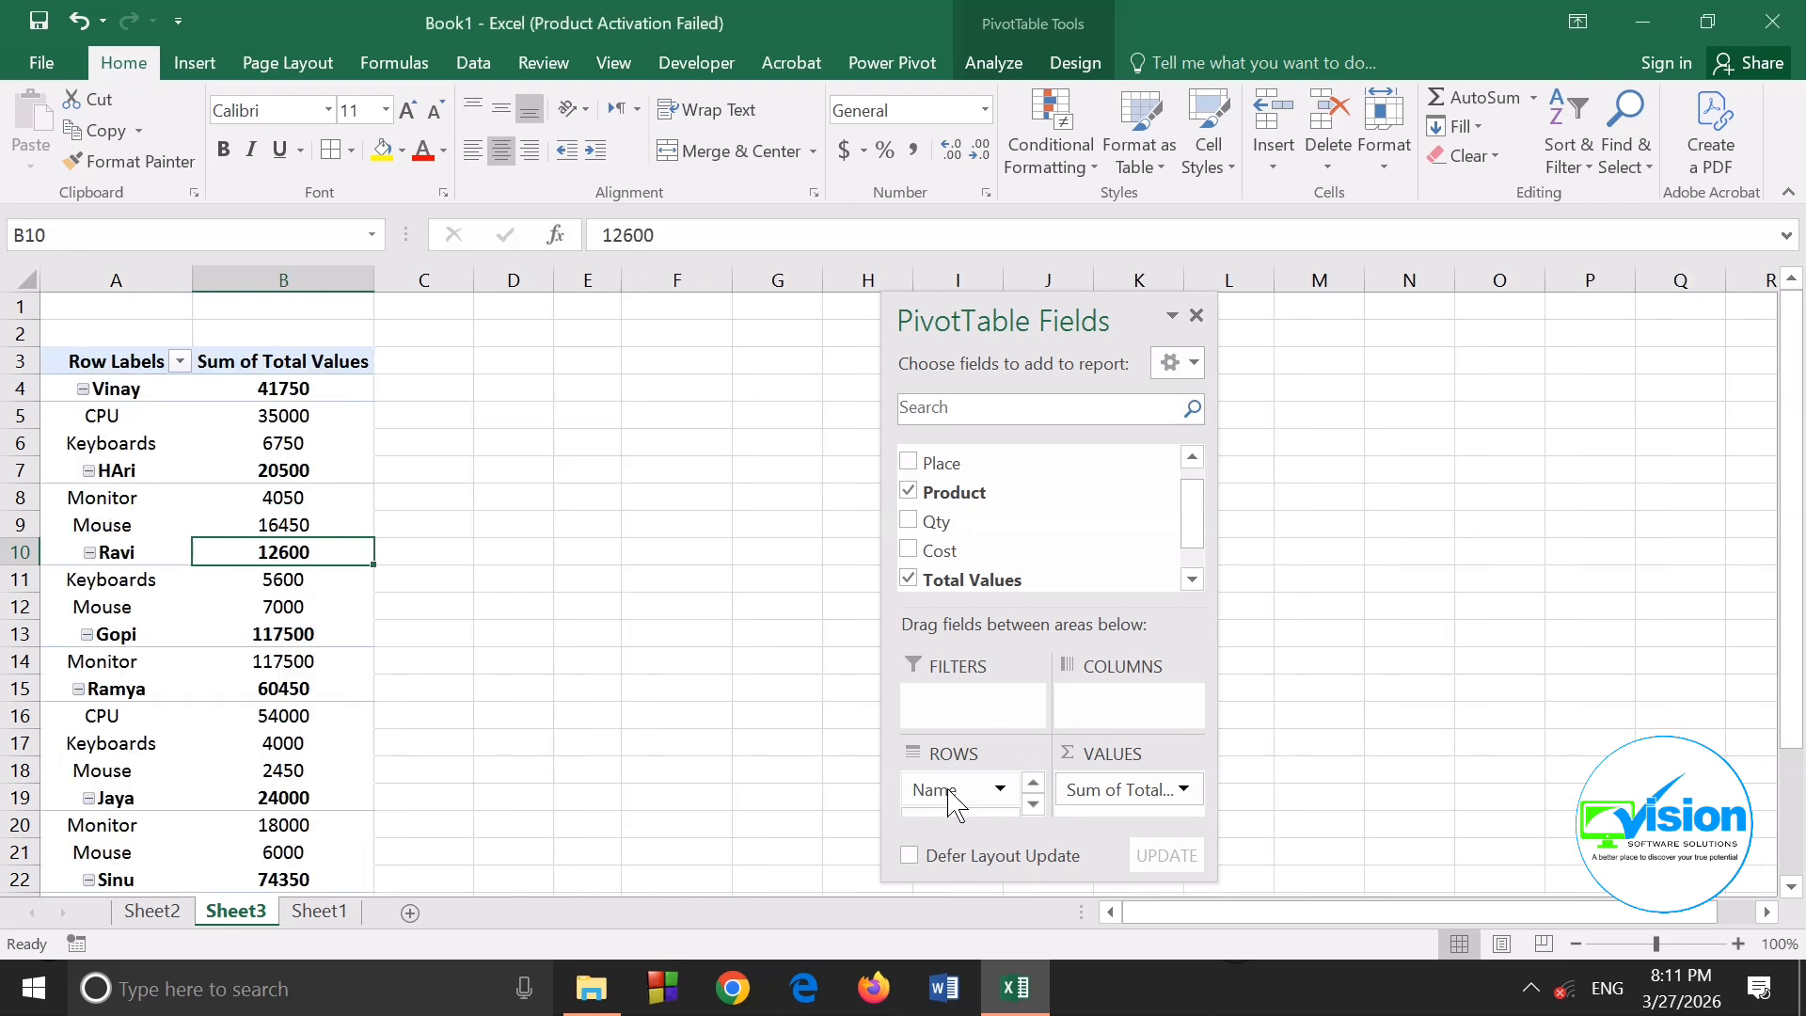
Remove the Name and Product fields from the PivotTable's Rows area, leaving only Sum of Total Values
{"action": "left_click", "coordinate": [950, 800]}
{"action": "left_click_drag", "start_coordinate": [940, 790], "coordinate": [1028, 527]}
{"action": "left_click_drag", "start_coordinate": [935, 792], "coordinate": [1048, 504]}
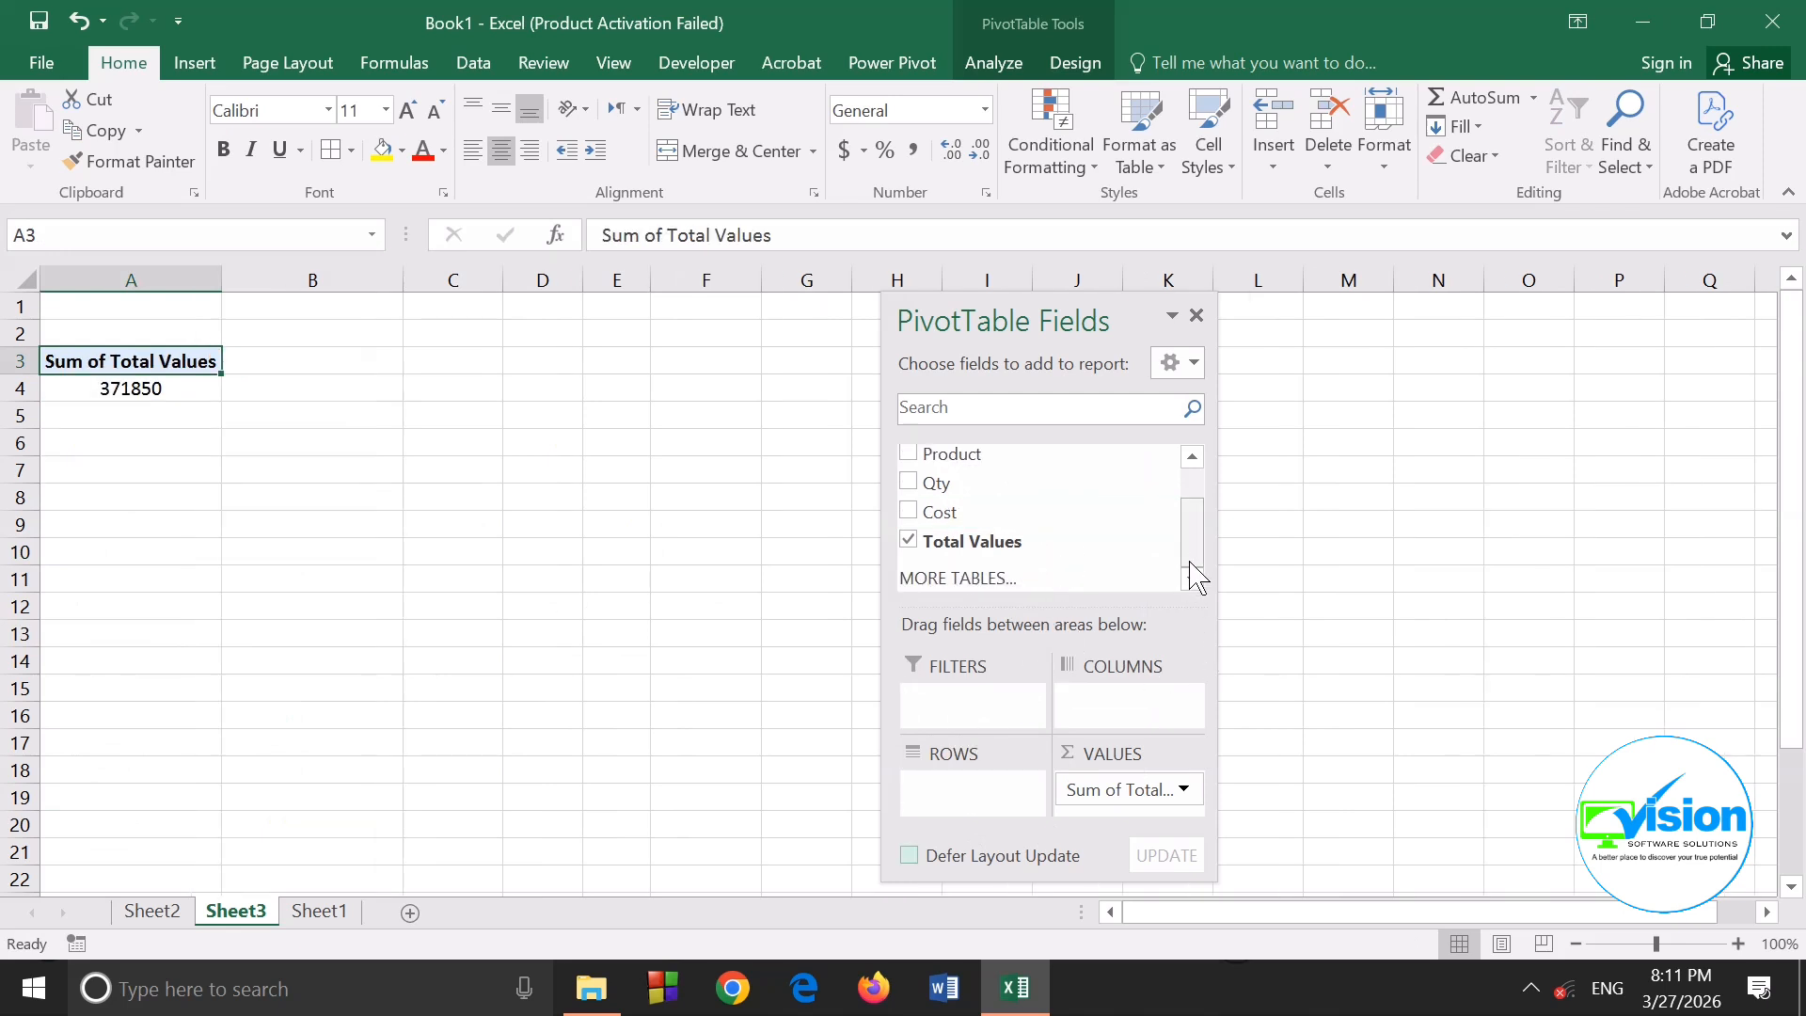
Add Qty to the Rows area, nest it under Product and Place, and review the grouped totals
{"action": "left_click_drag", "start_coordinate": [1194, 573], "coordinate": [1193, 531]}
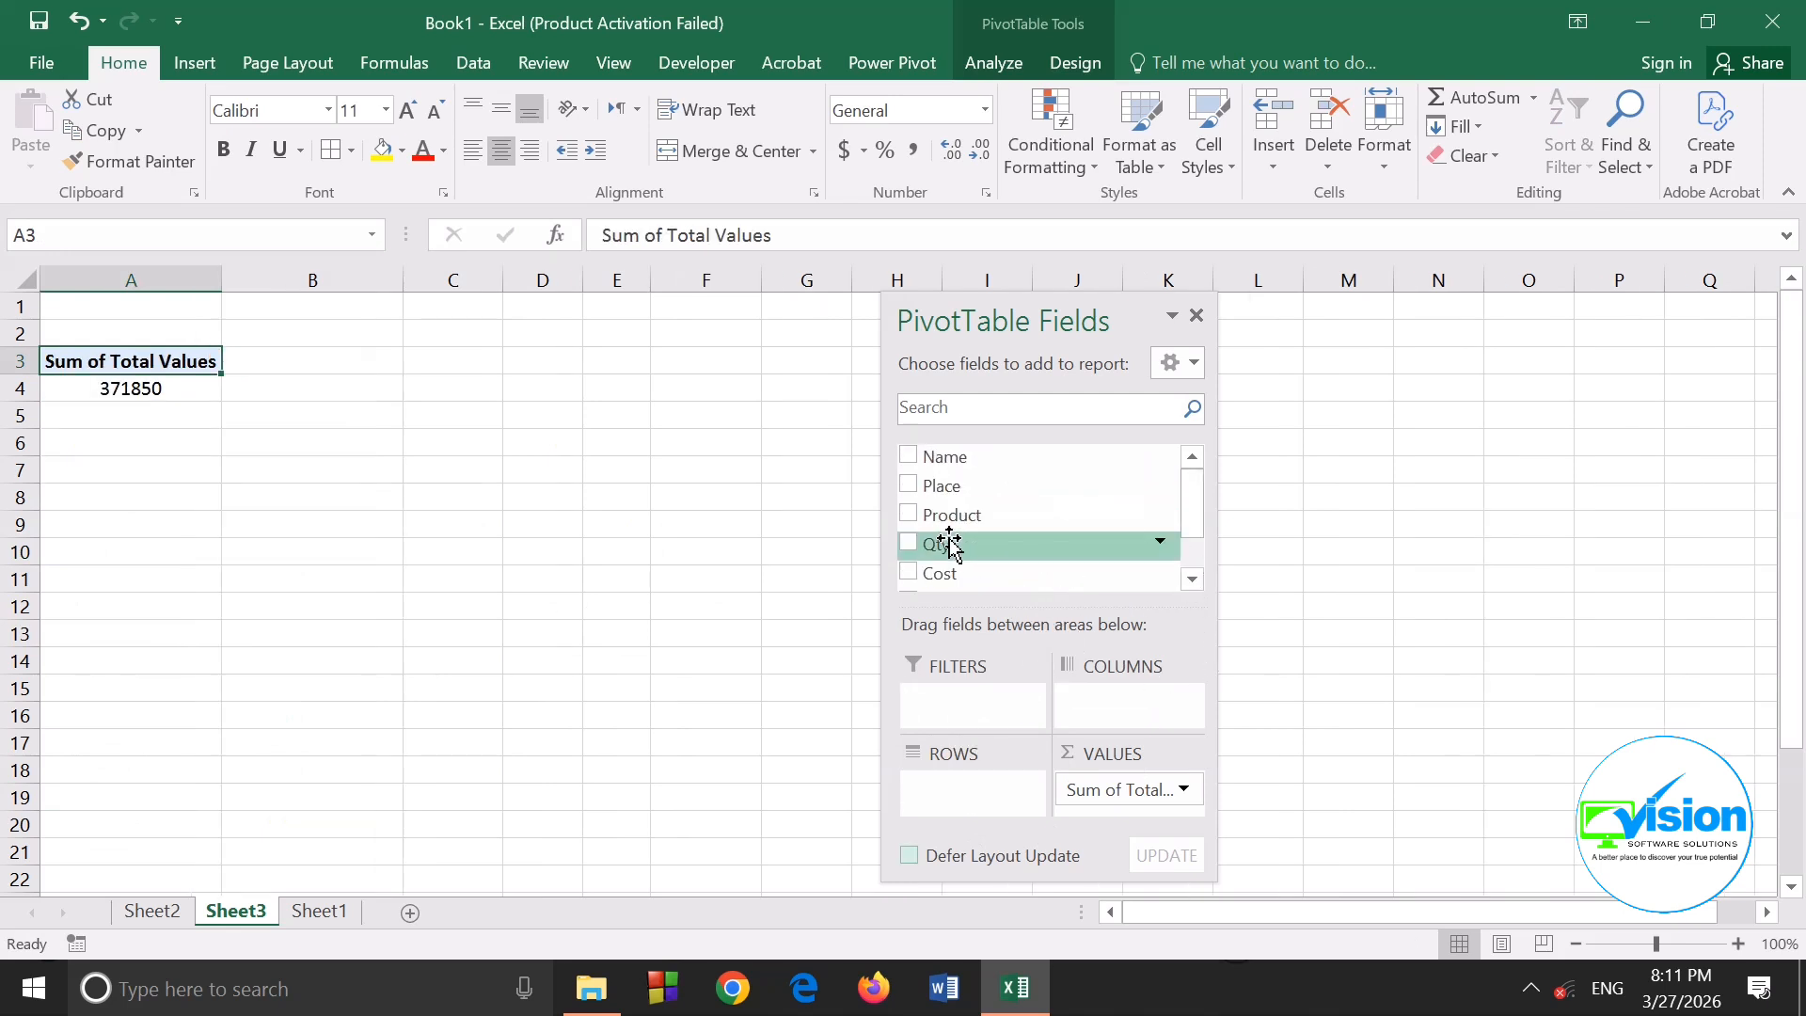
{"action": "left_click_drag", "start_coordinate": [949, 544], "coordinate": [971, 788]}
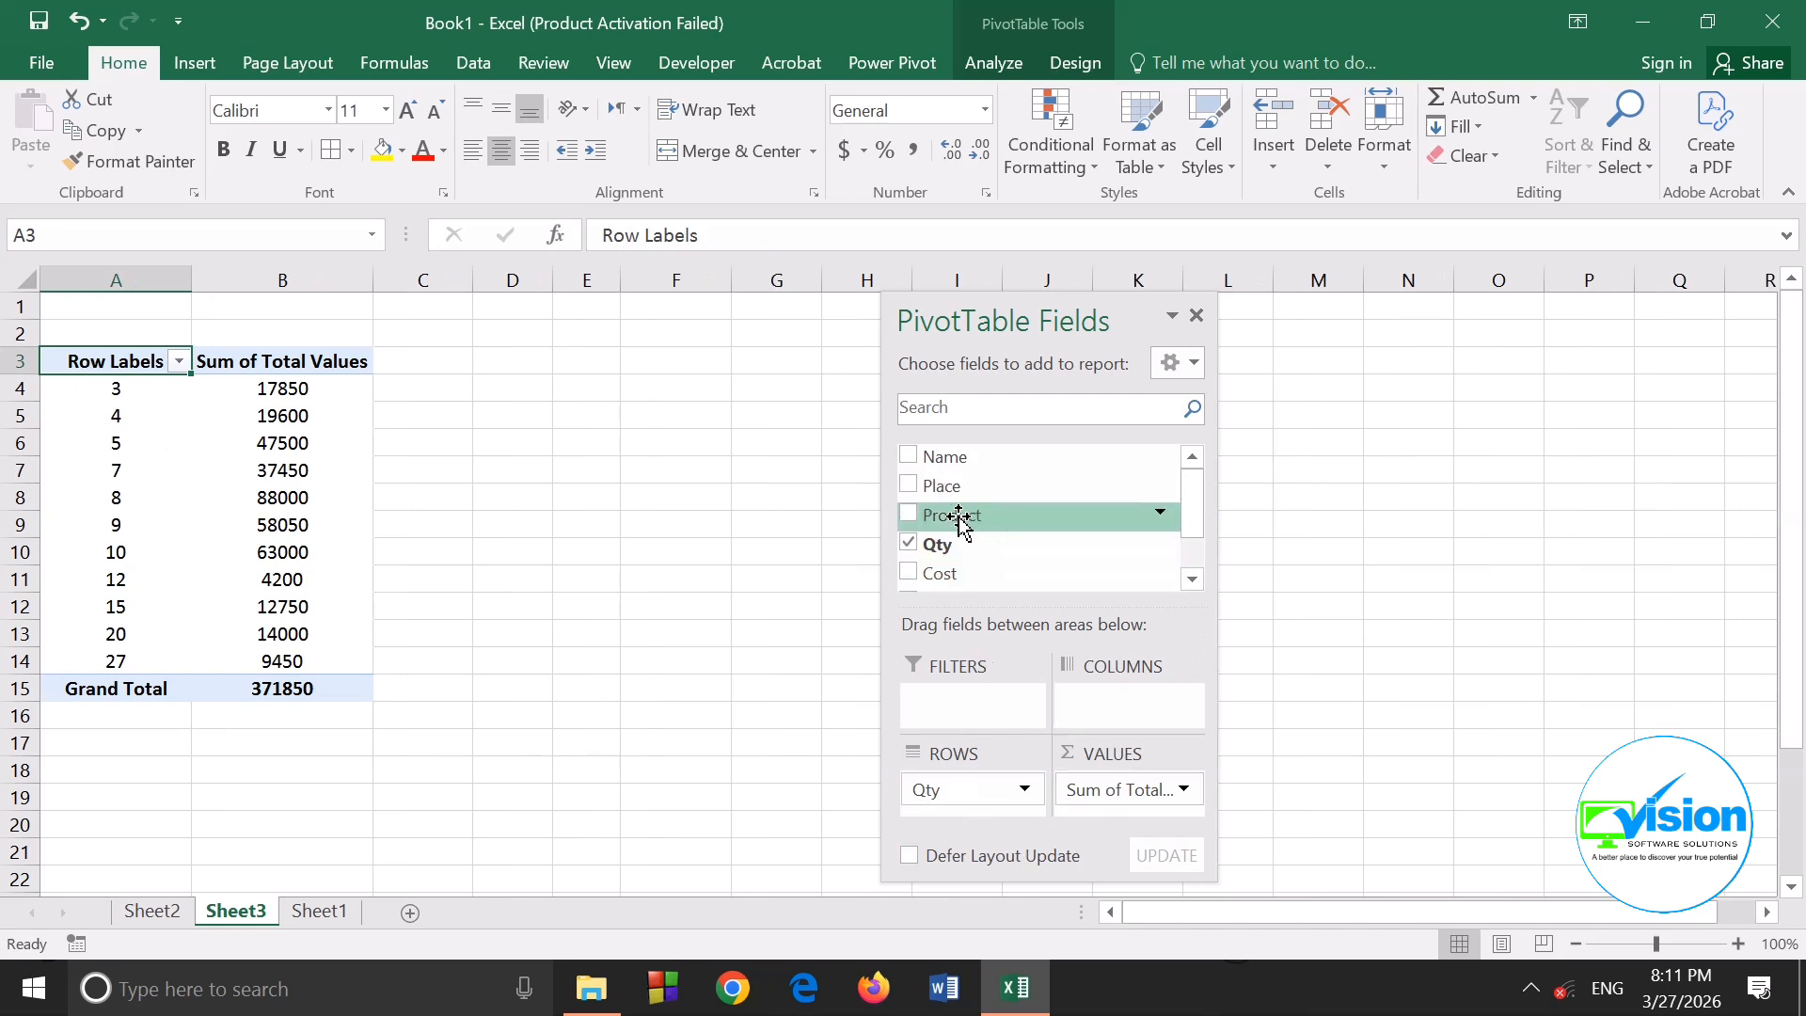
{"action": "left_click_drag", "start_coordinate": [959, 517], "coordinate": [978, 802]}
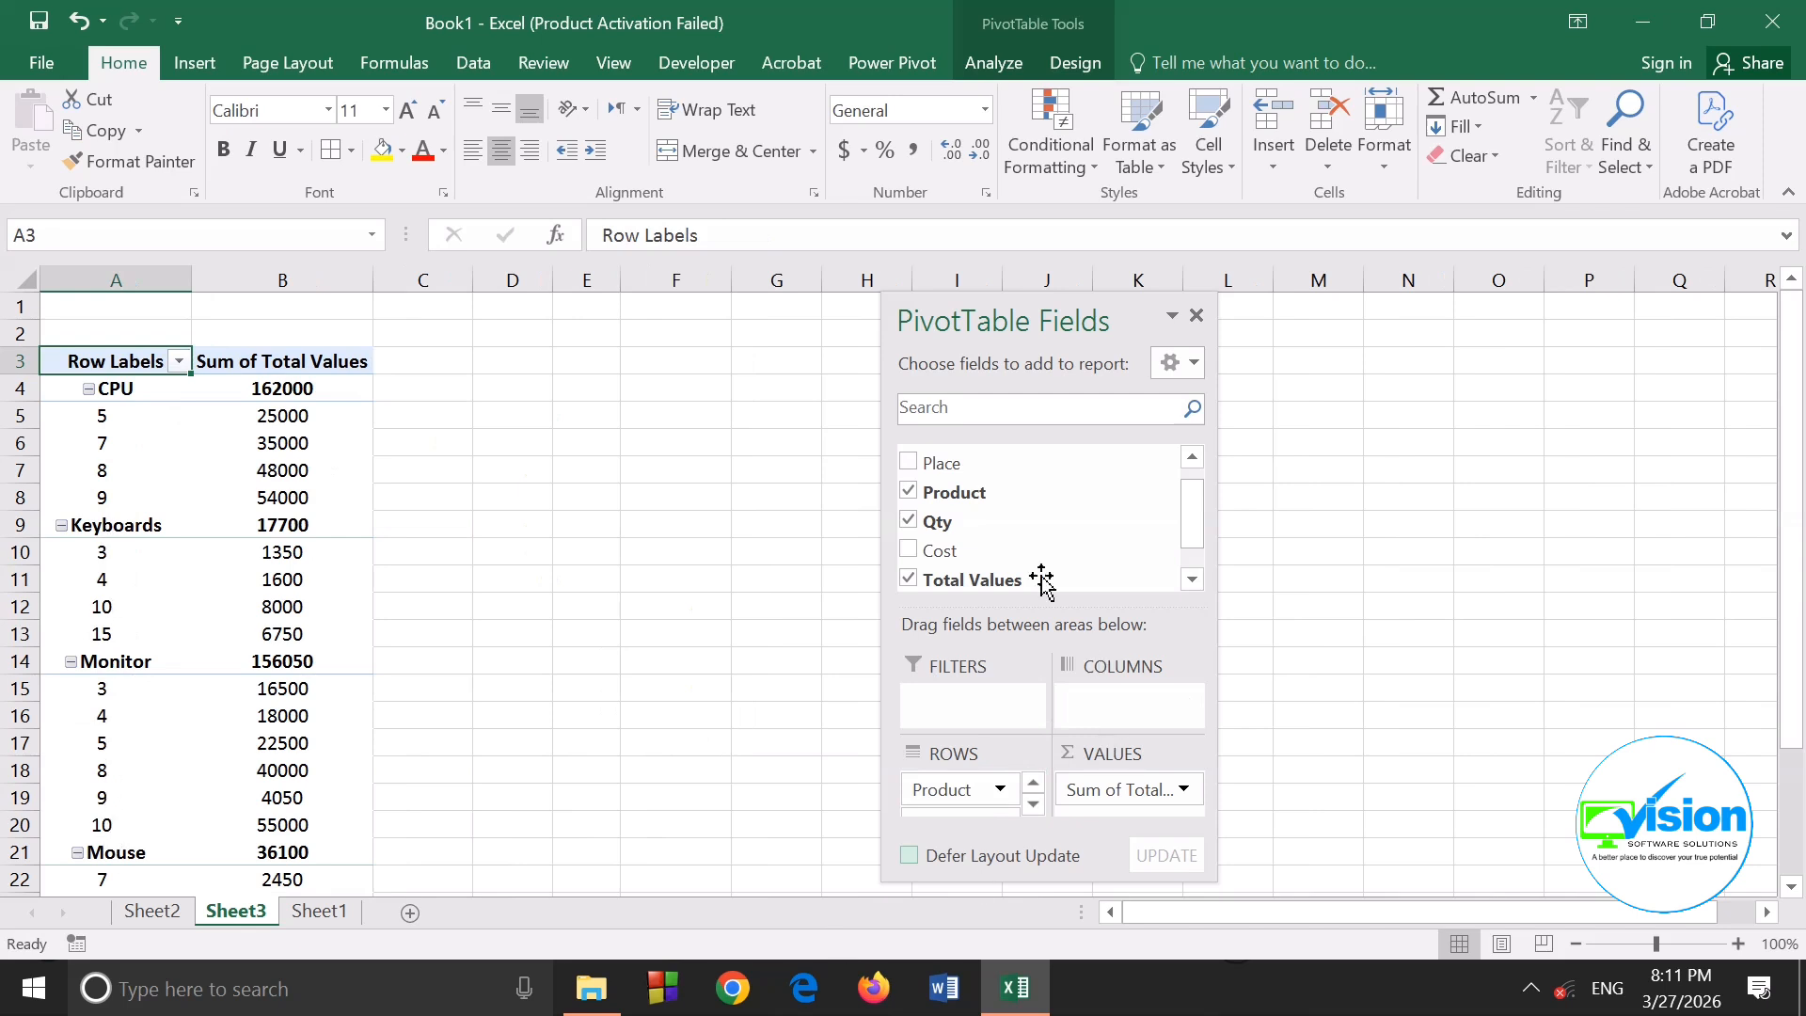
{"action": "left_click_drag", "start_coordinate": [947, 467], "coordinate": [936, 788]}
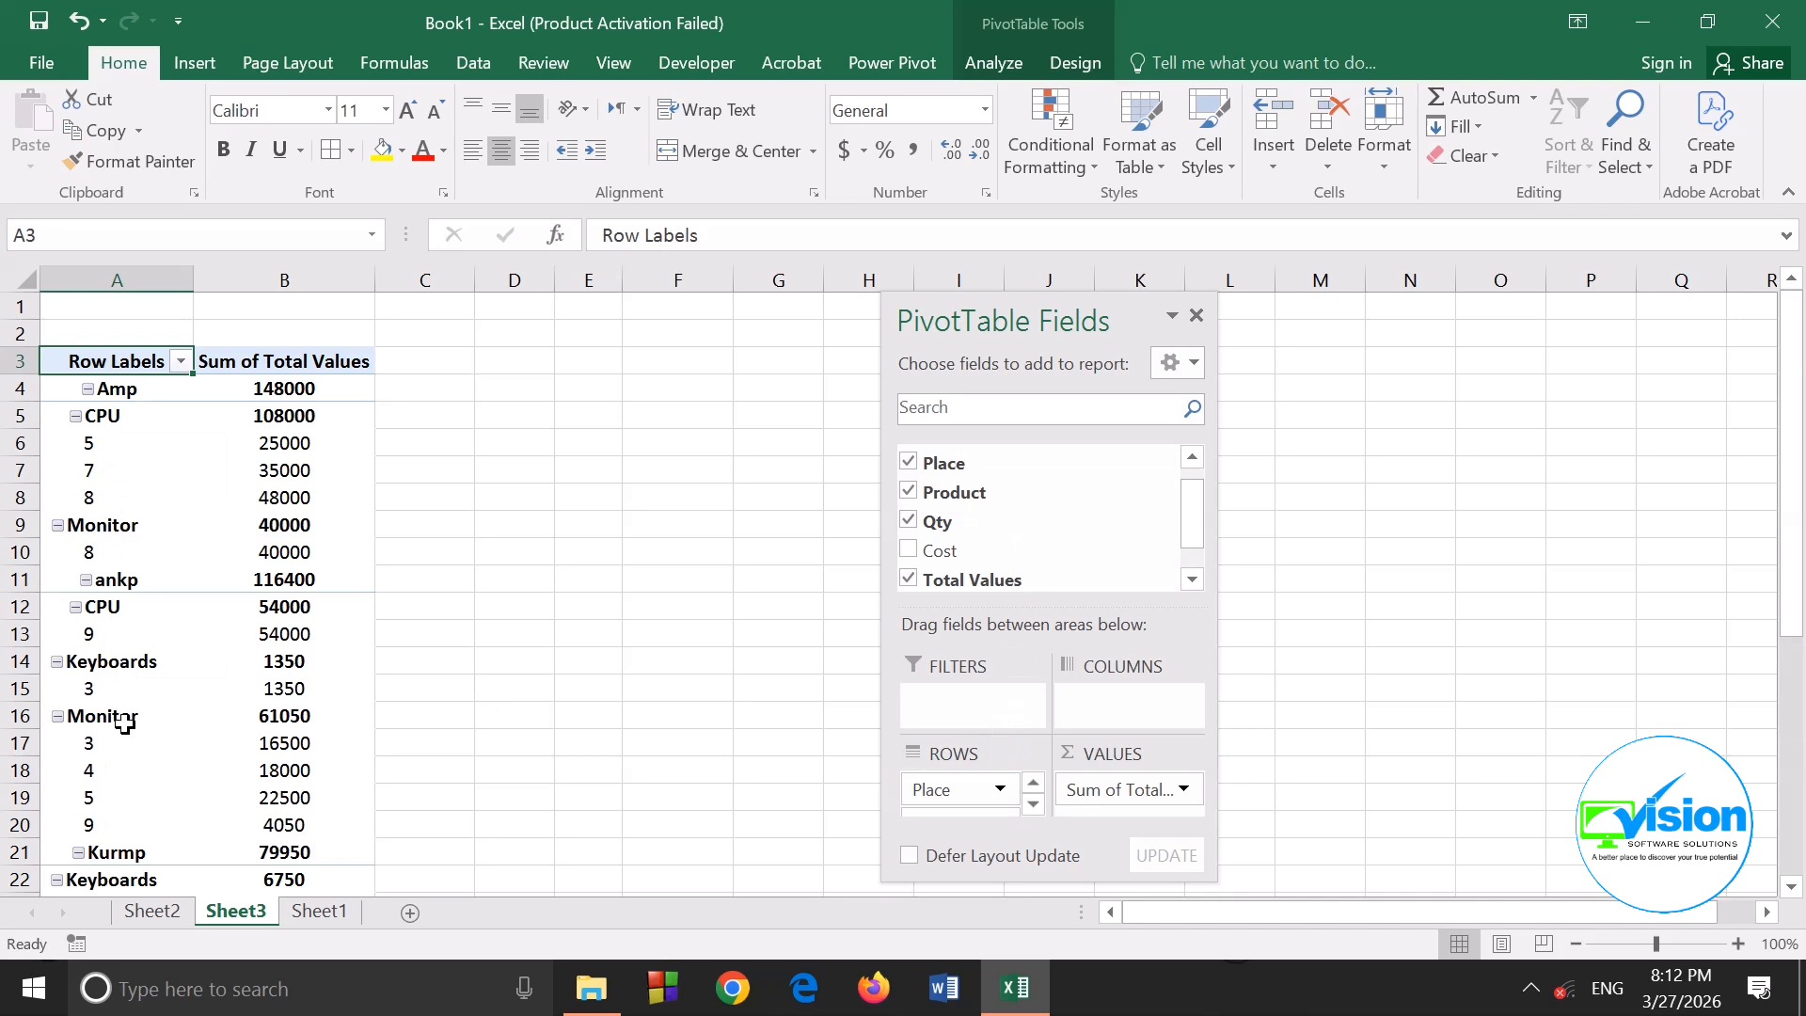
{"action": "scroll", "coordinate": [156, 739], "scroll_direction": "down", "scroll_amount": 4}
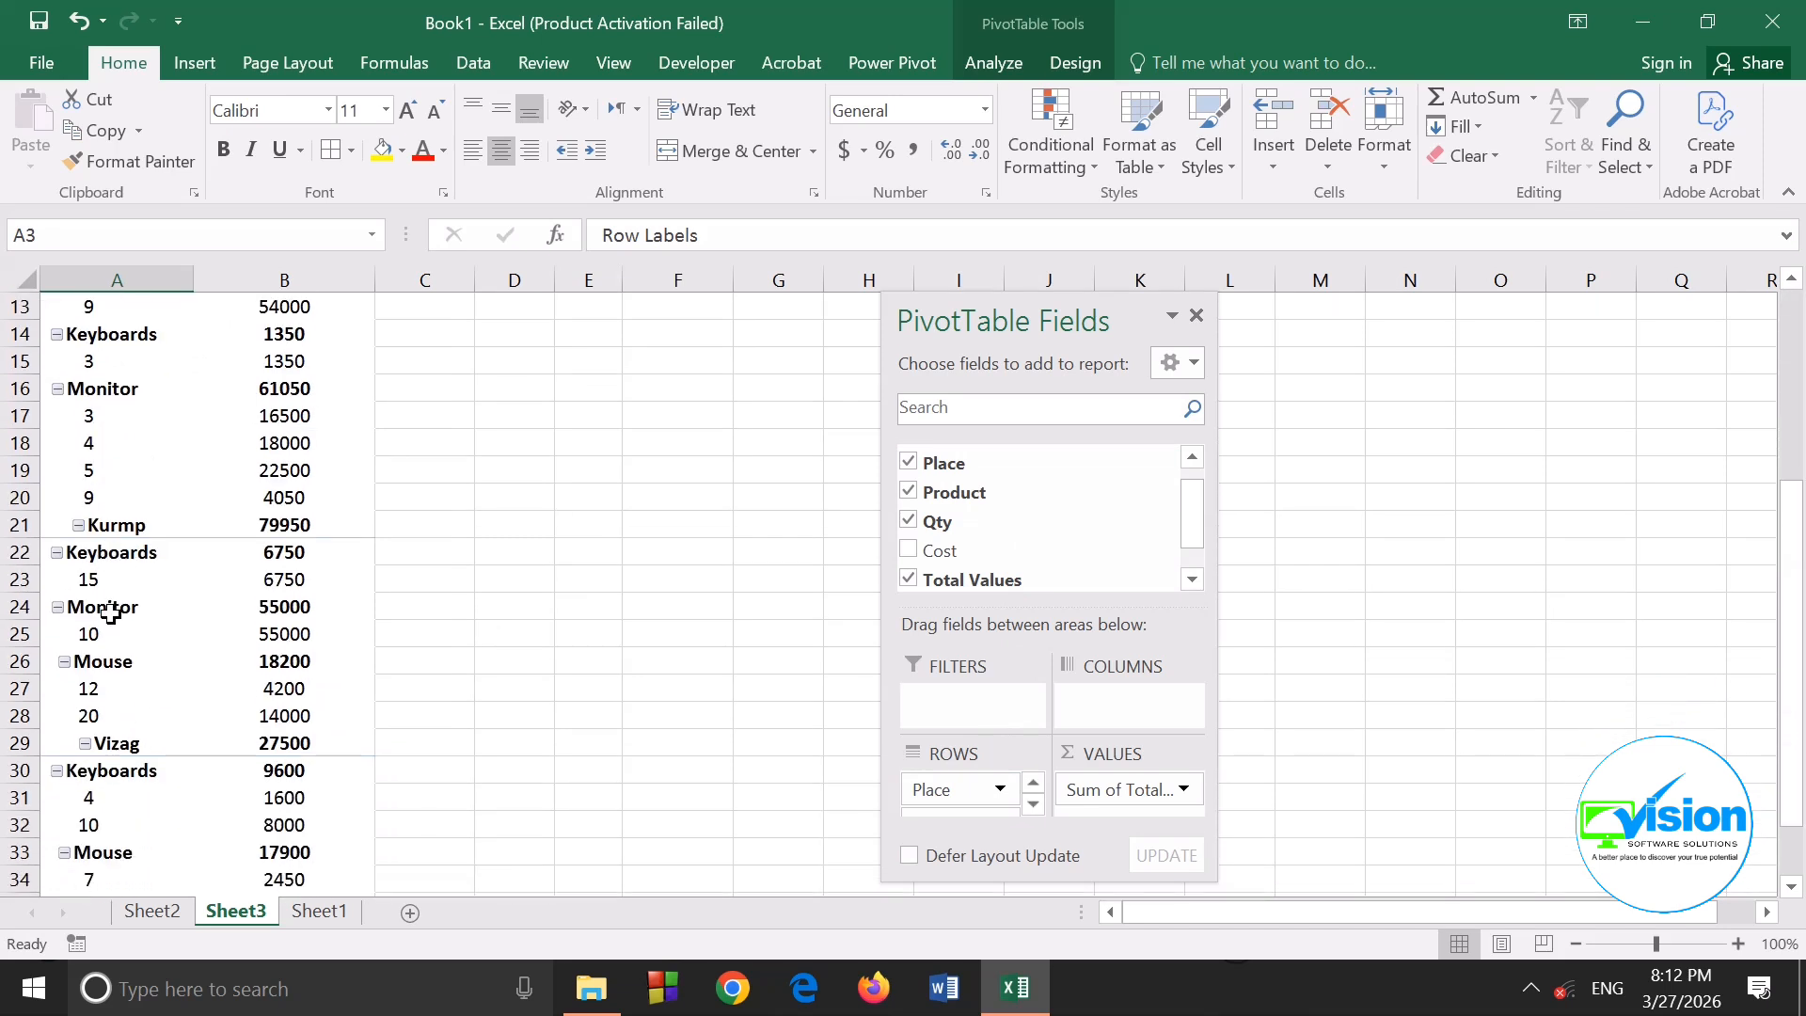
{"action": "scroll", "coordinate": [143, 690], "scroll_direction": "up", "scroll_amount": 4}
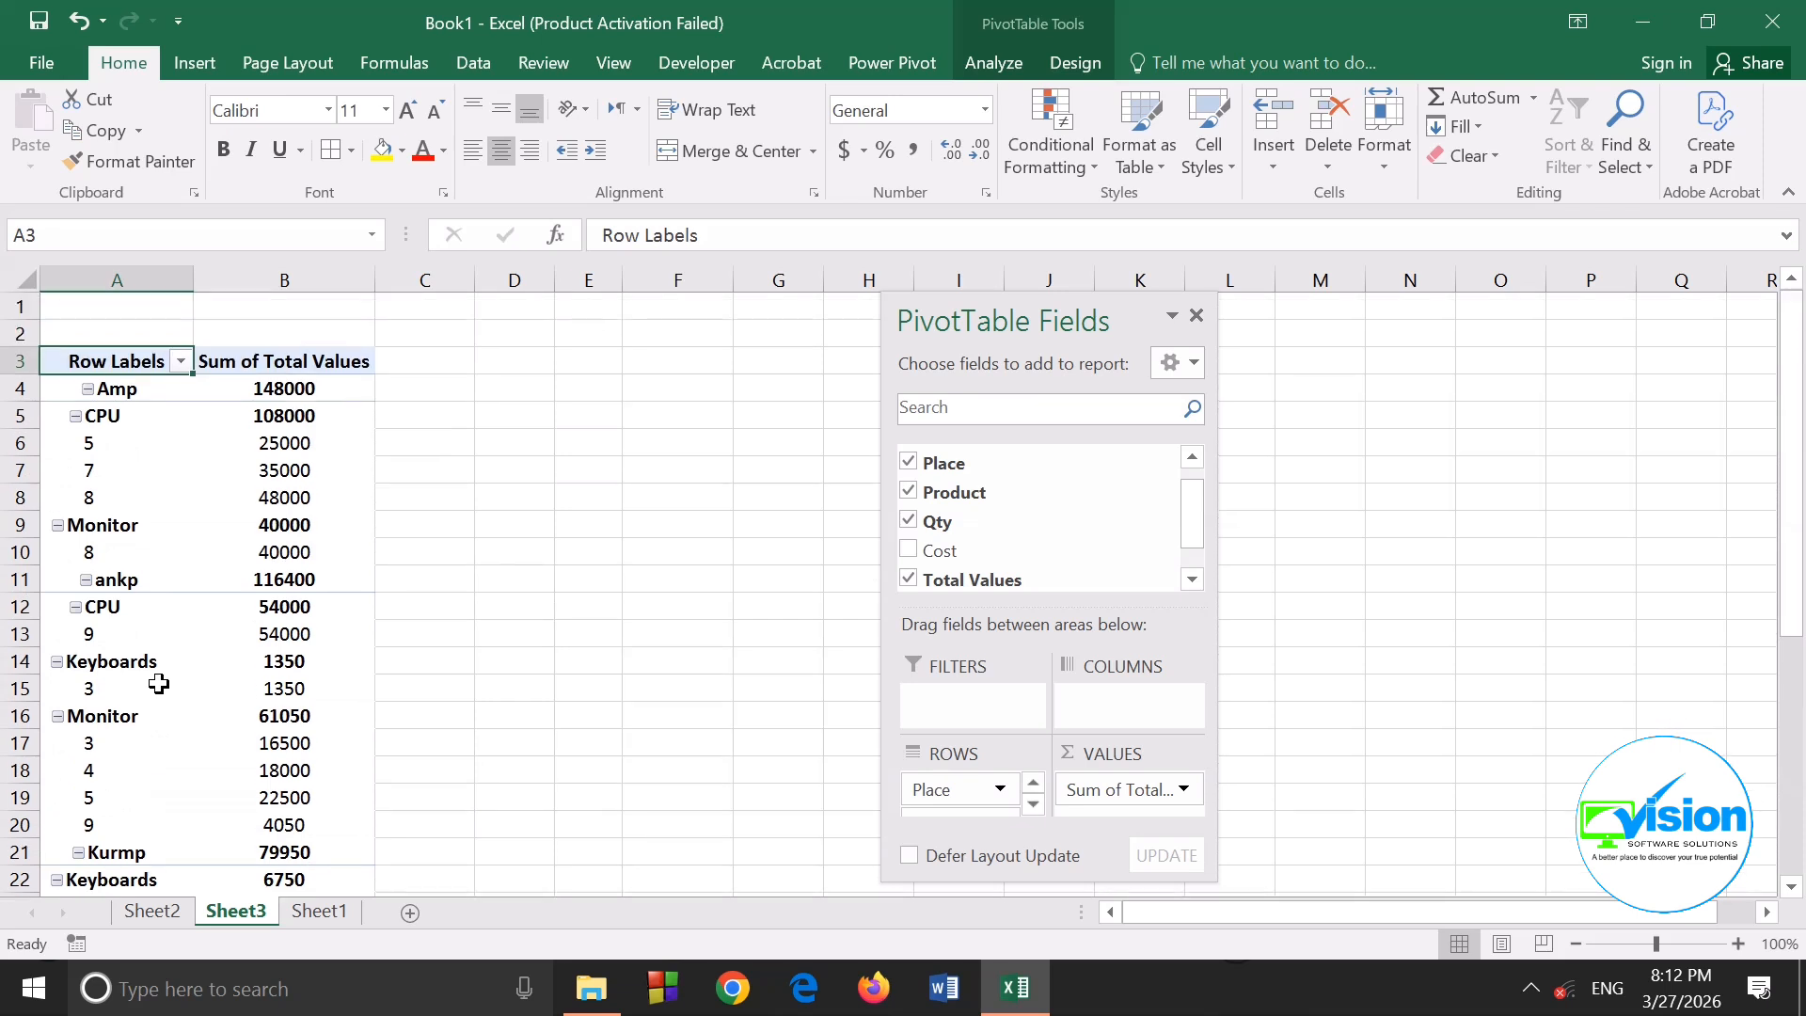
Remove the Place, Product and Qty fields from the Rows area
{"action": "left_click_drag", "start_coordinate": [940, 793], "coordinate": [1044, 527]}
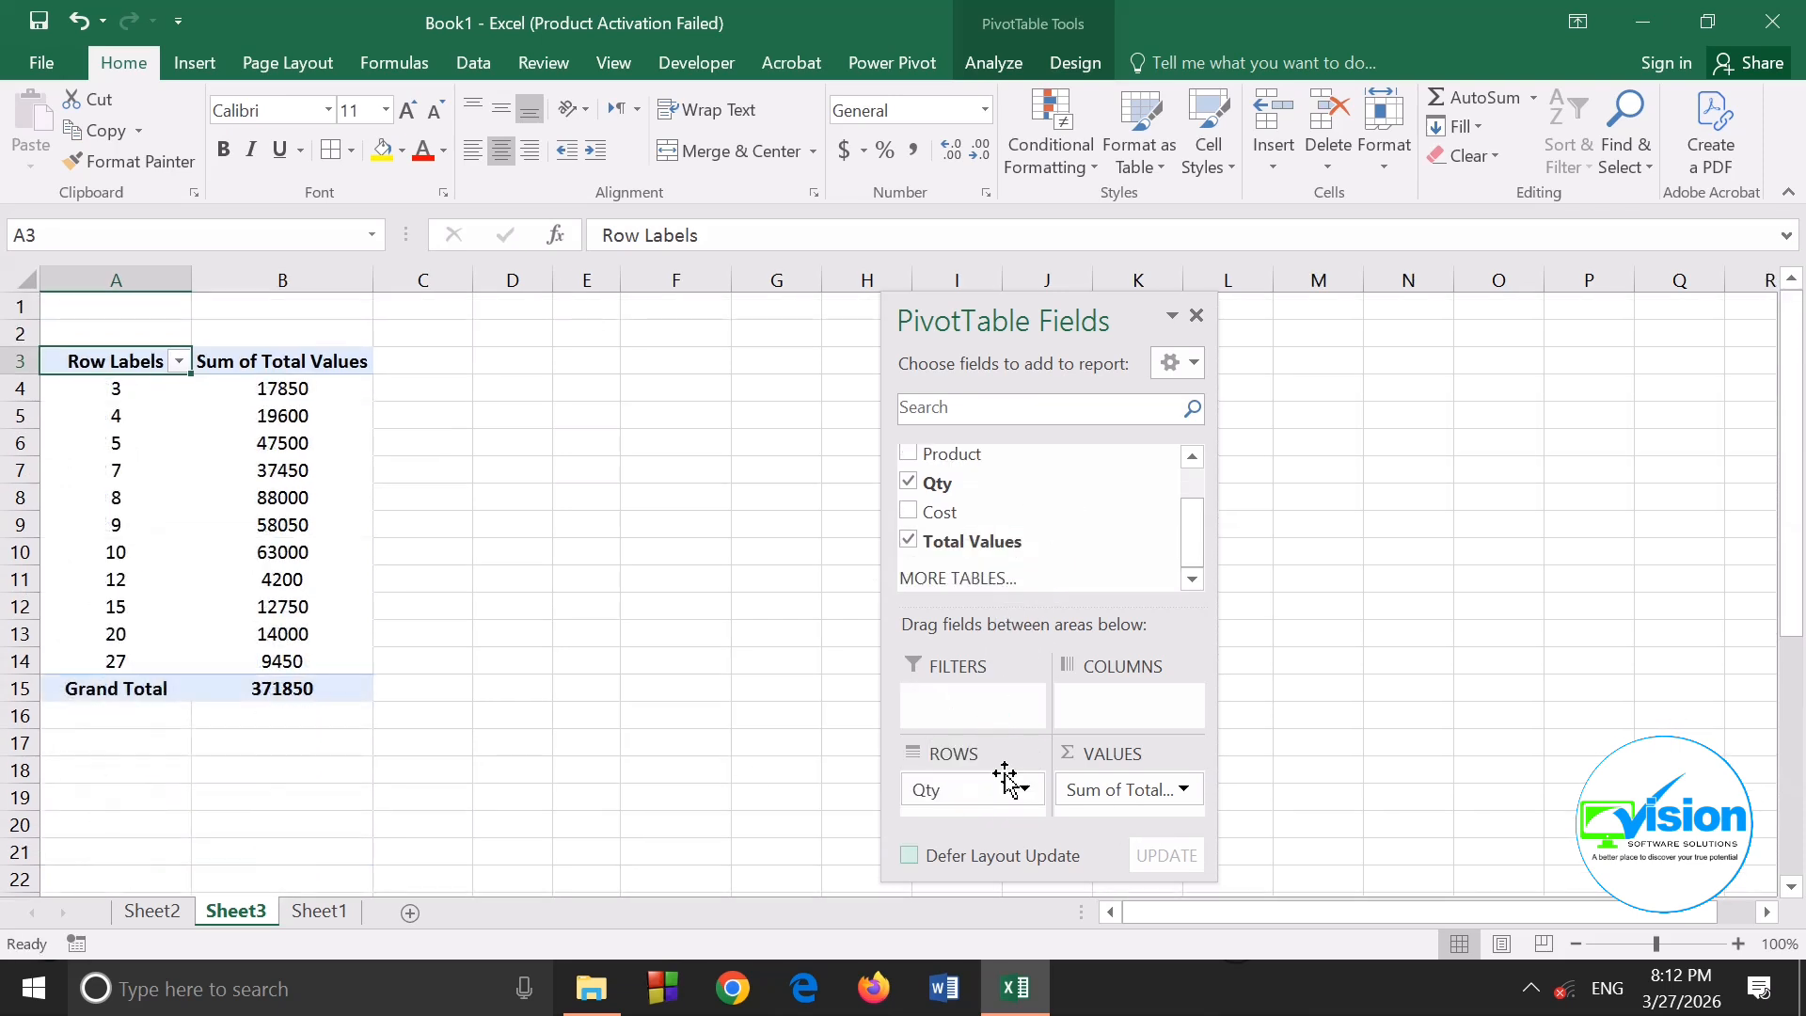
{"action": "left_click_drag", "start_coordinate": [958, 800], "coordinate": [1037, 524]}
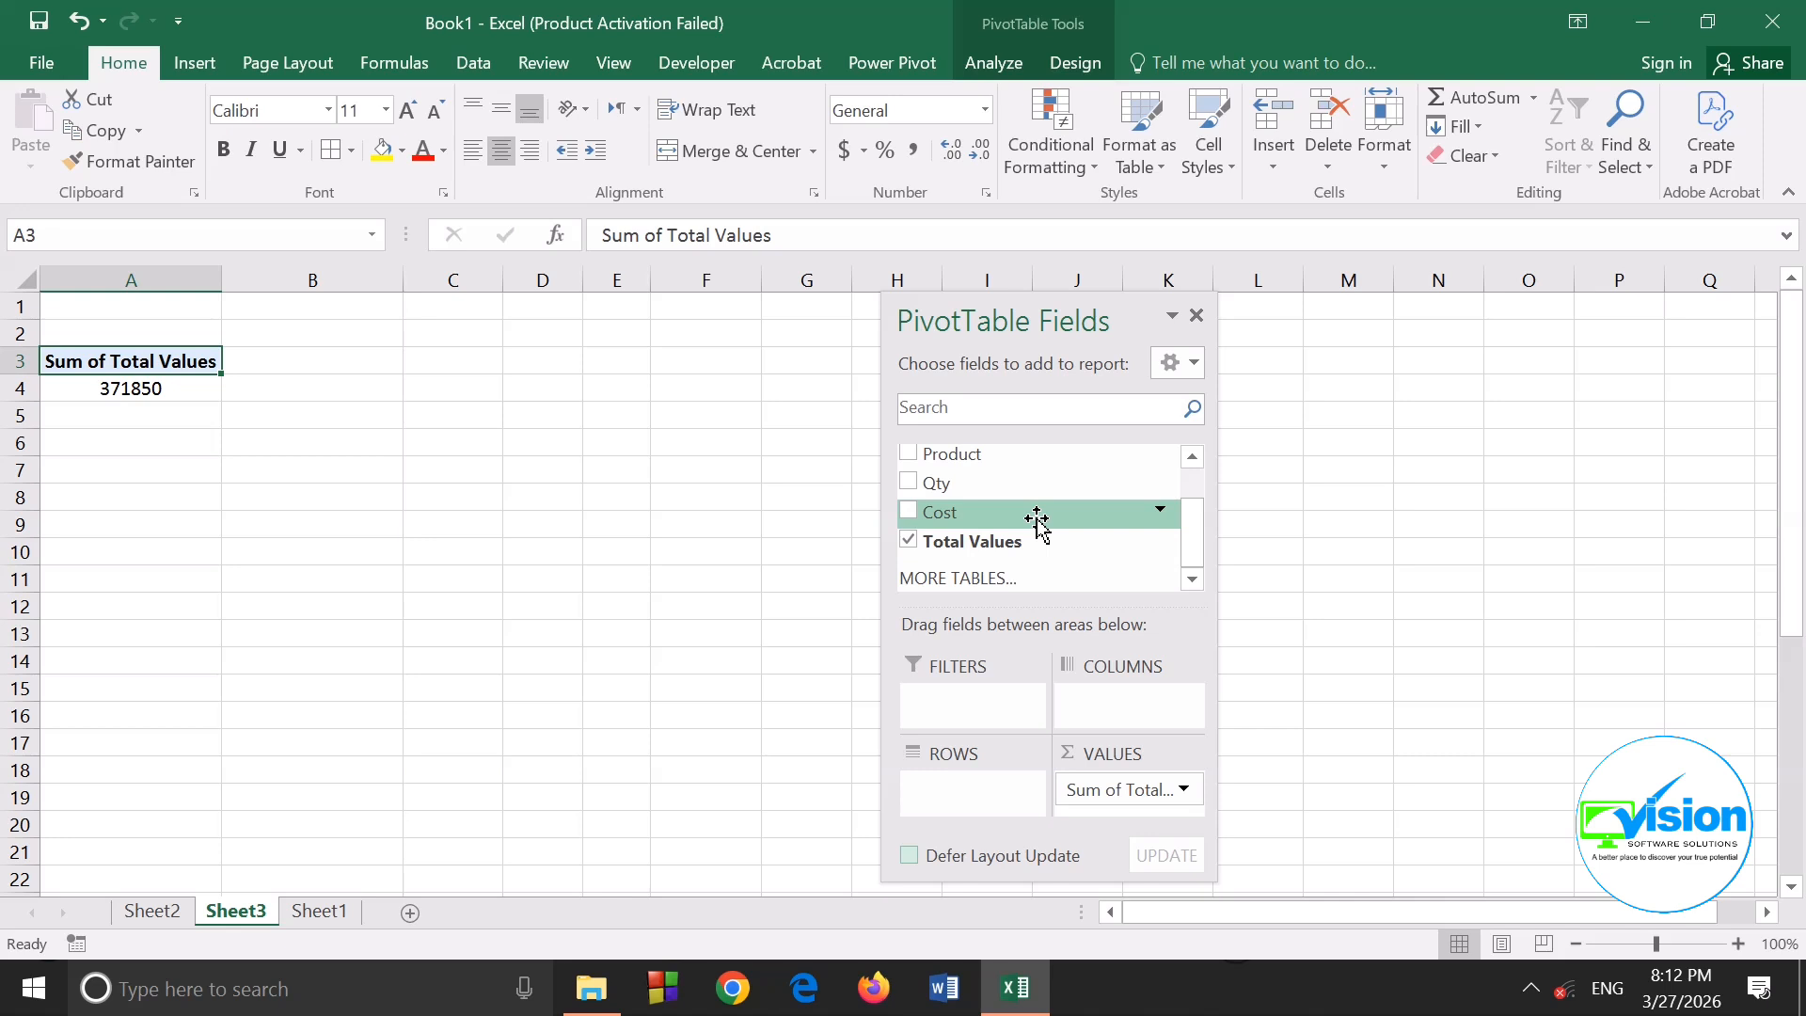
Add the Place field to the Rows area and replace it with the Name field
{"action": "scroll", "coordinate": [1082, 581], "scroll_direction": "up", "scroll_amount": 2}
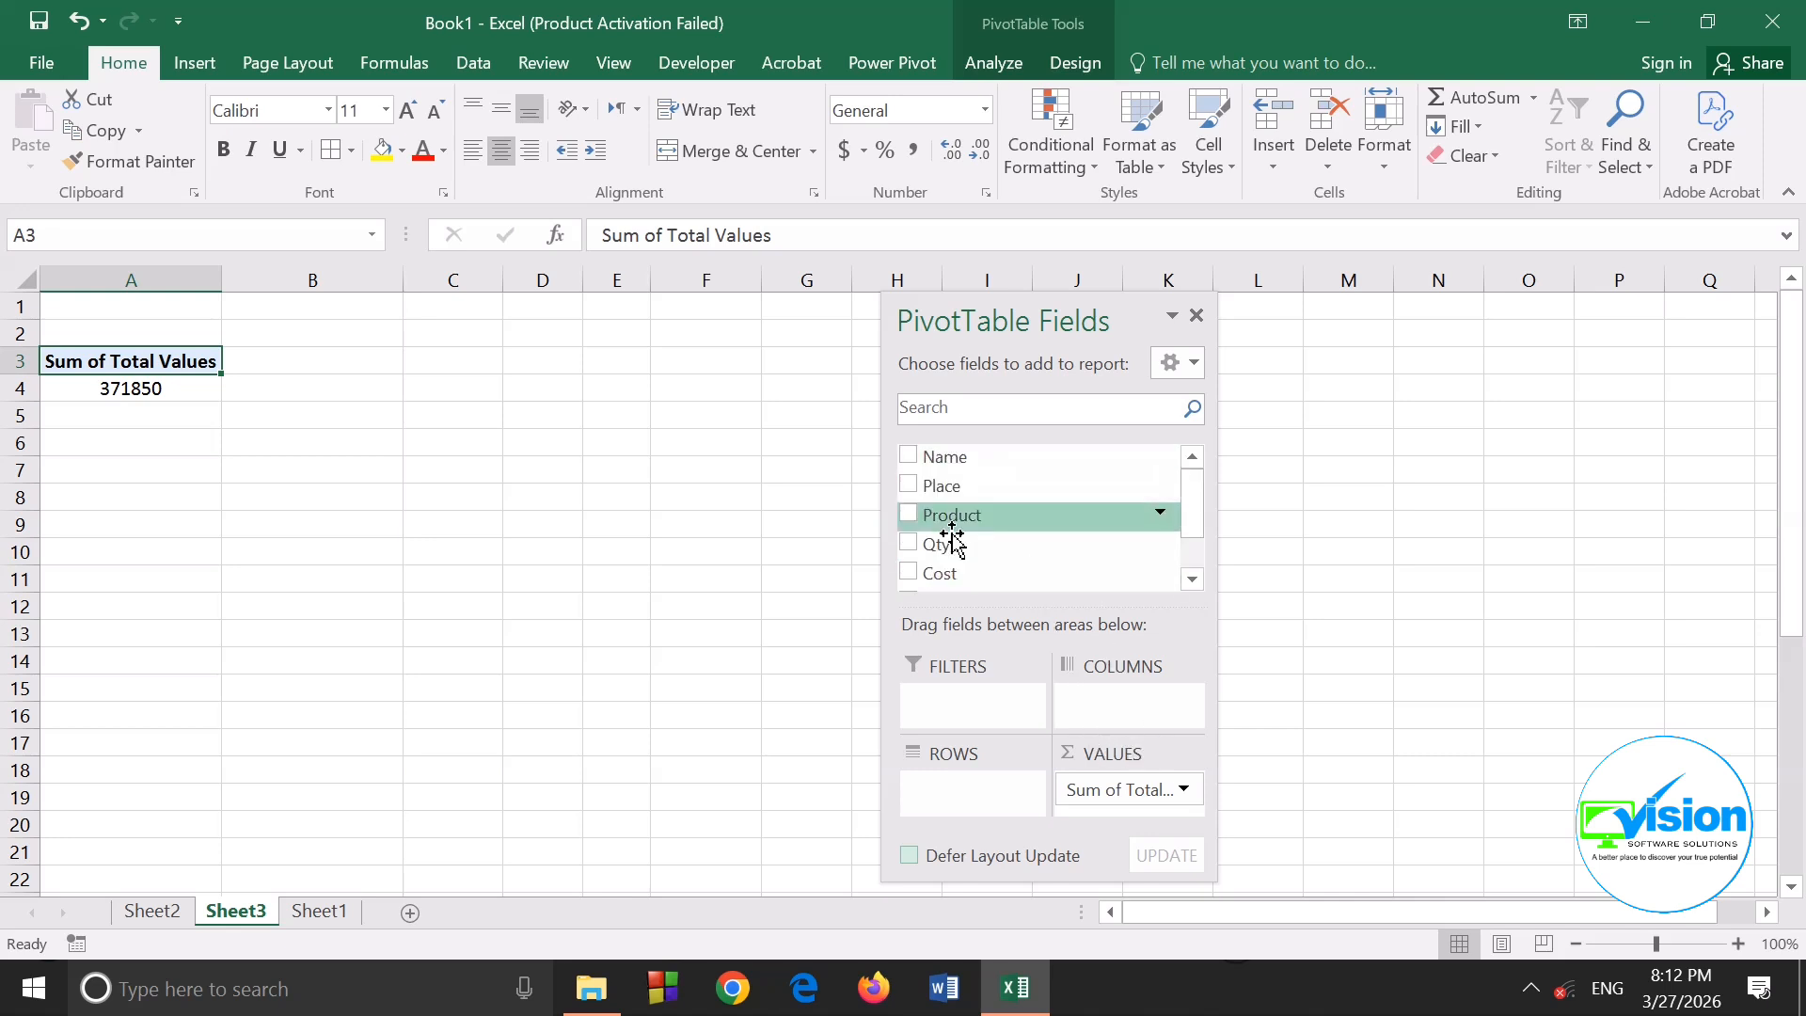
{"action": "left_click_drag", "start_coordinate": [940, 508], "coordinate": [979, 790]}
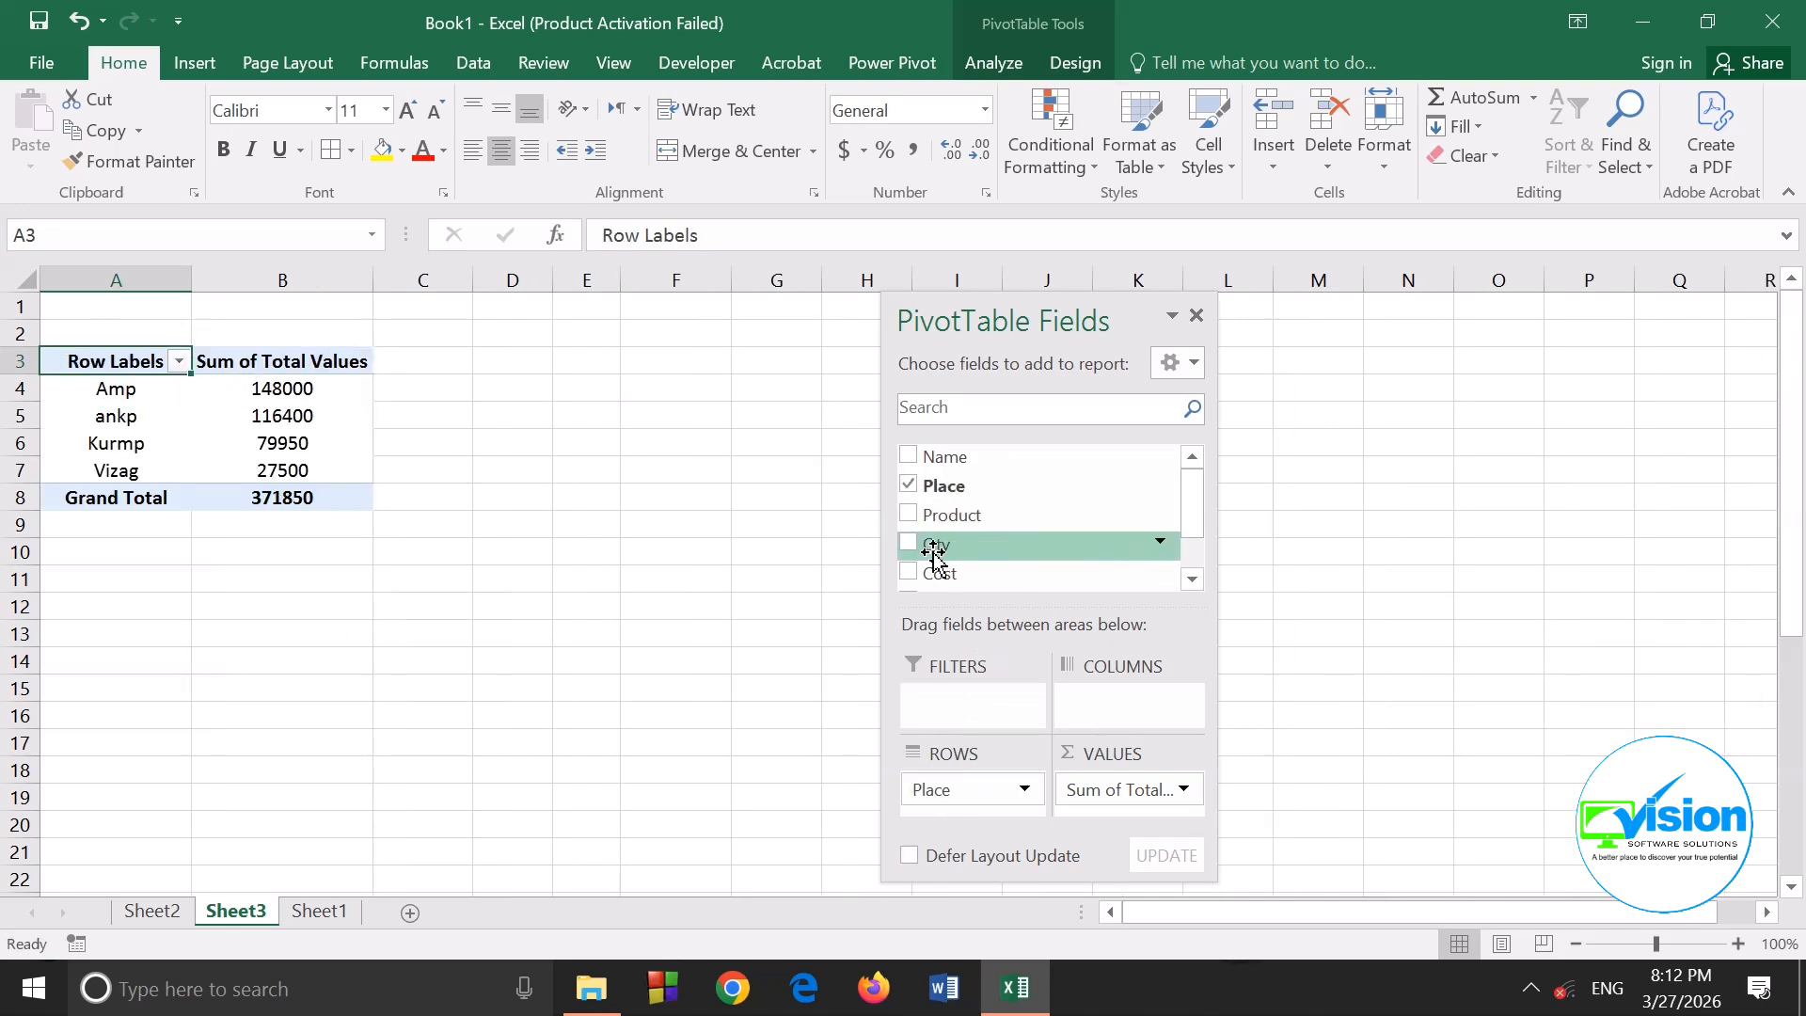
{"action": "mouse_move", "coordinate": [928, 790]}
{"action": "left_mouse_down"}
{"action": "mouse_move", "coordinate": [1009, 516]}
{"action": "mouse_move", "coordinate": [935, 476]}
{"action": "mouse_move", "coordinate": [1004, 773]}
{"action": "mouse_move", "coordinate": [951, 799]}
{"action": "left_mouse_up"}
{"action": "scroll", "coordinate": [951, 475], "scroll_direction": "up", "scroll_amount": 1}
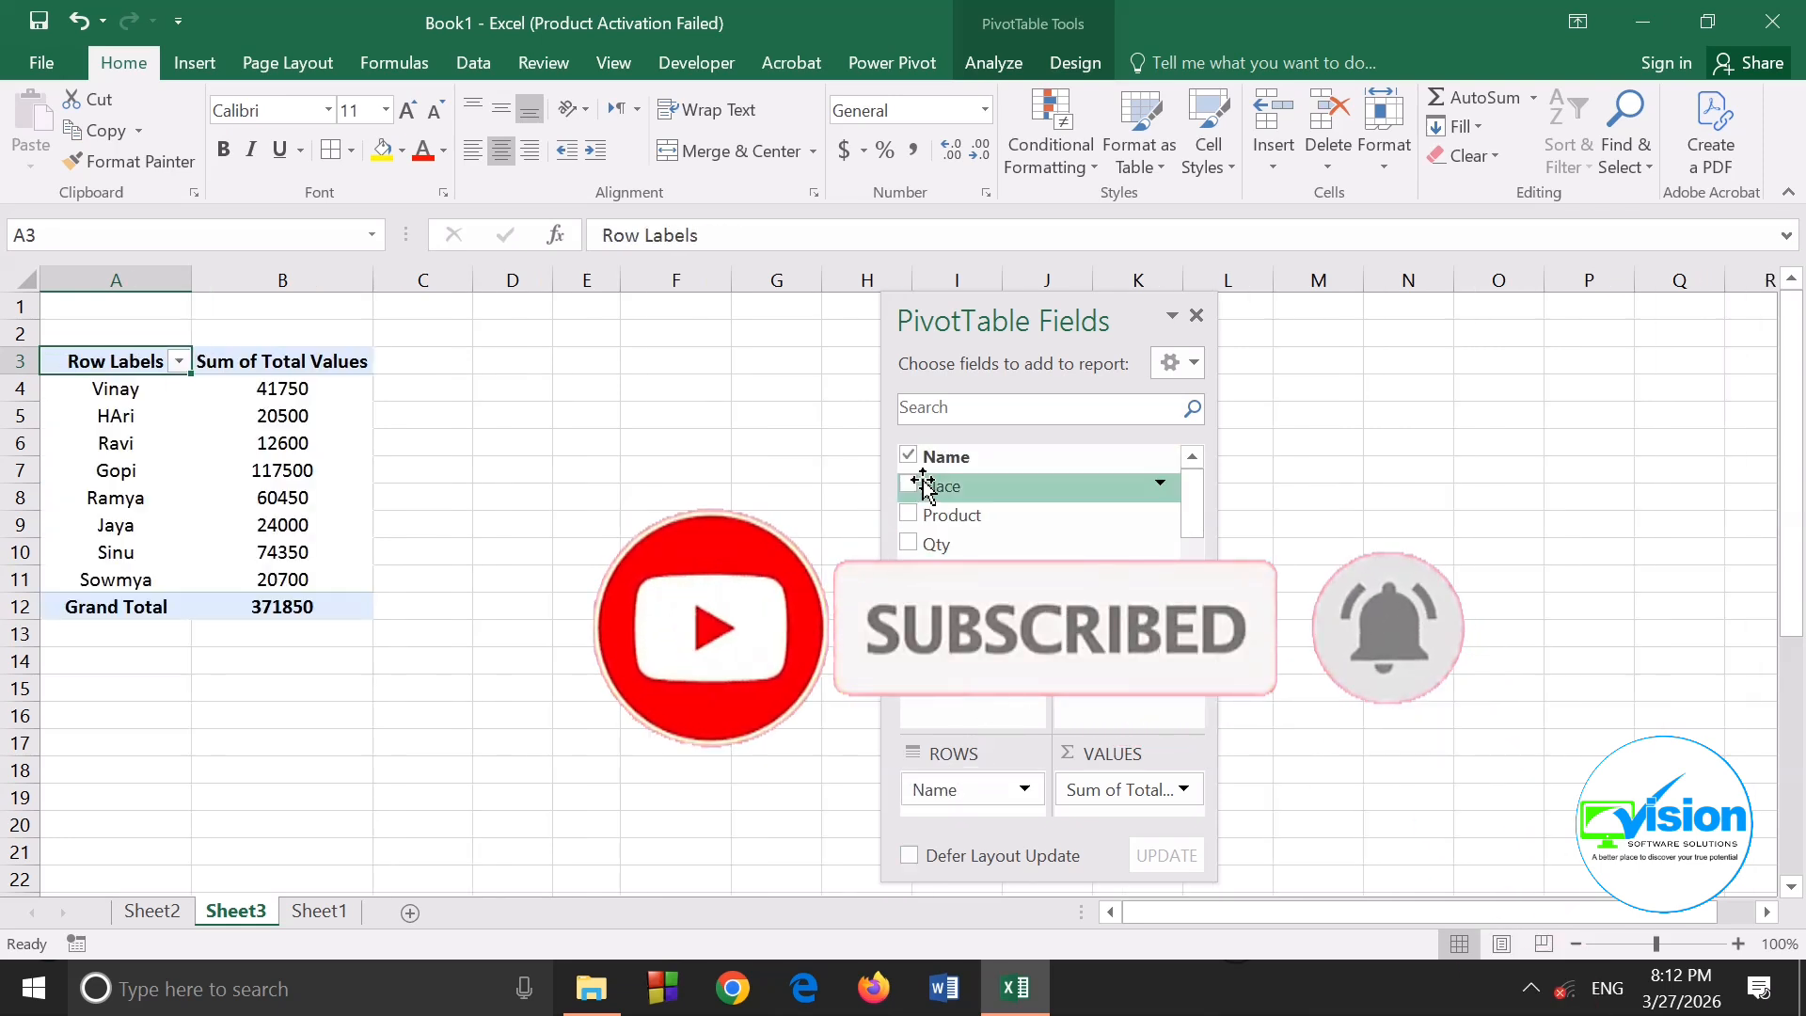
Add the Product and Qty fields to the Columns area, and clear all fields from Columns and Rows again
{"action": "left_click_drag", "start_coordinate": [922, 516], "coordinate": [1100, 707]}
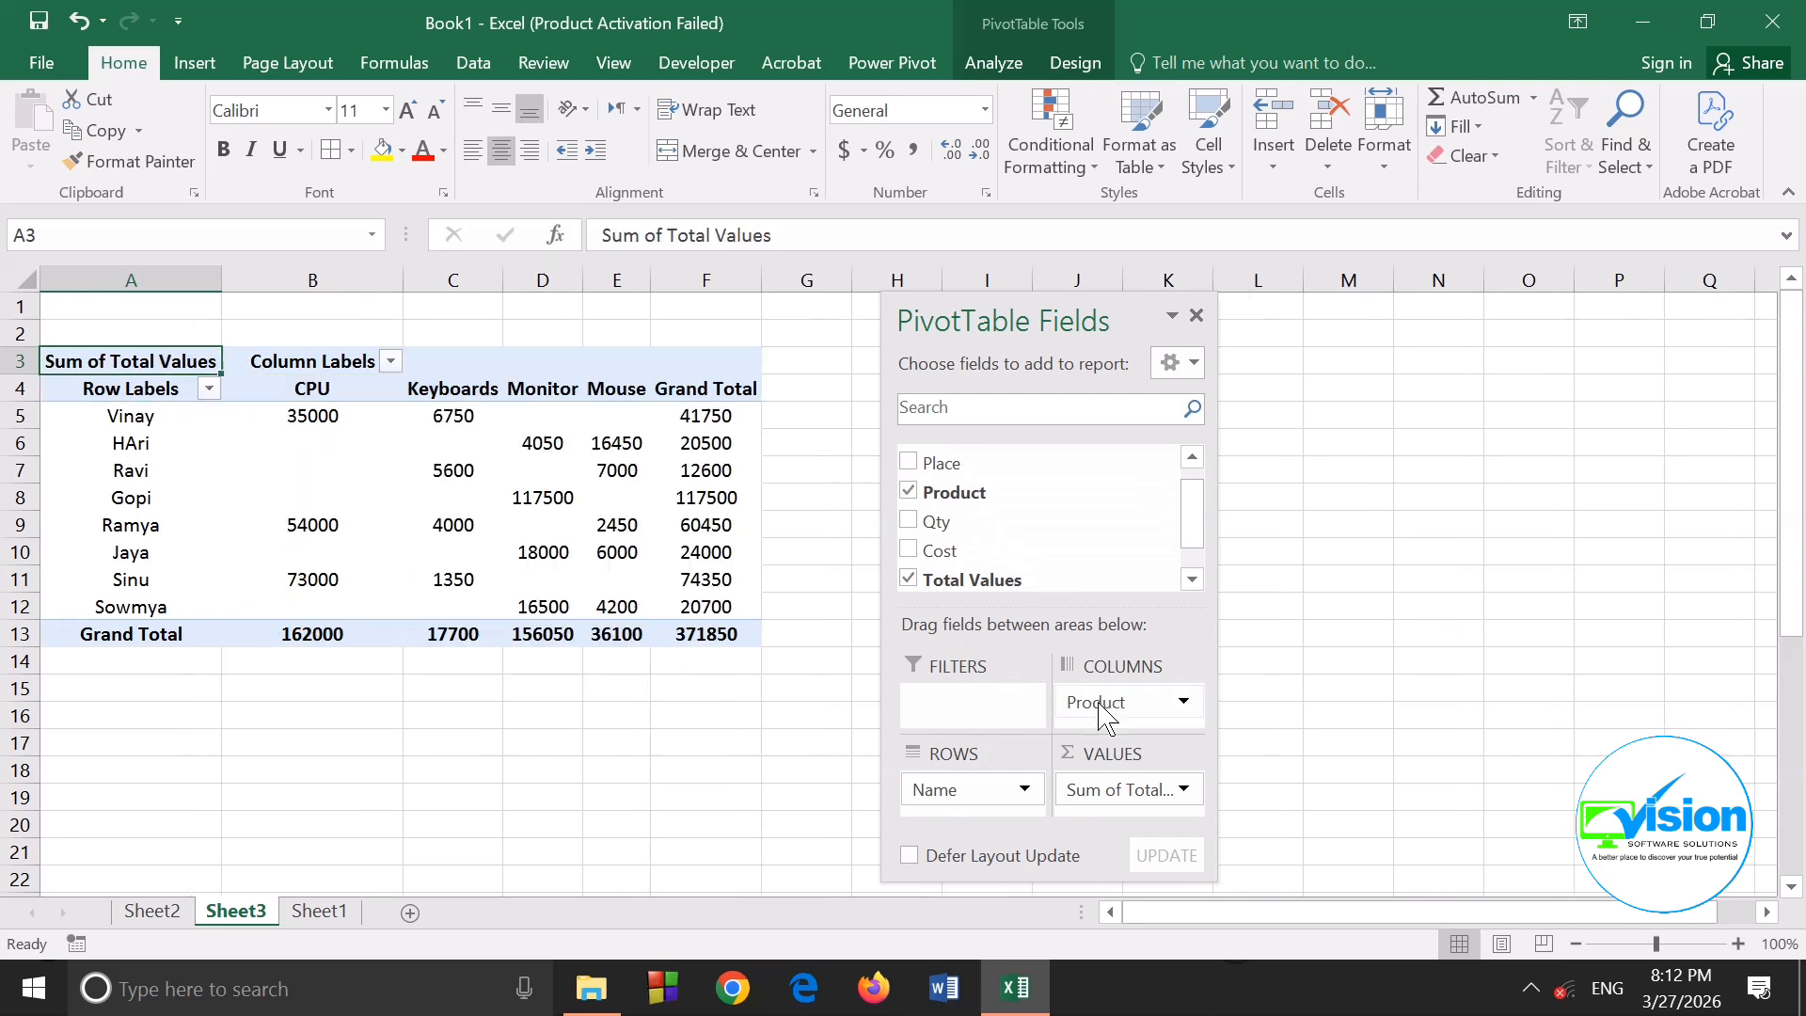
{"action": "left_click_drag", "start_coordinate": [930, 523], "coordinate": [1091, 607]}
{"action": "left_click_drag", "start_coordinate": [1096, 706], "coordinate": [1061, 548]}
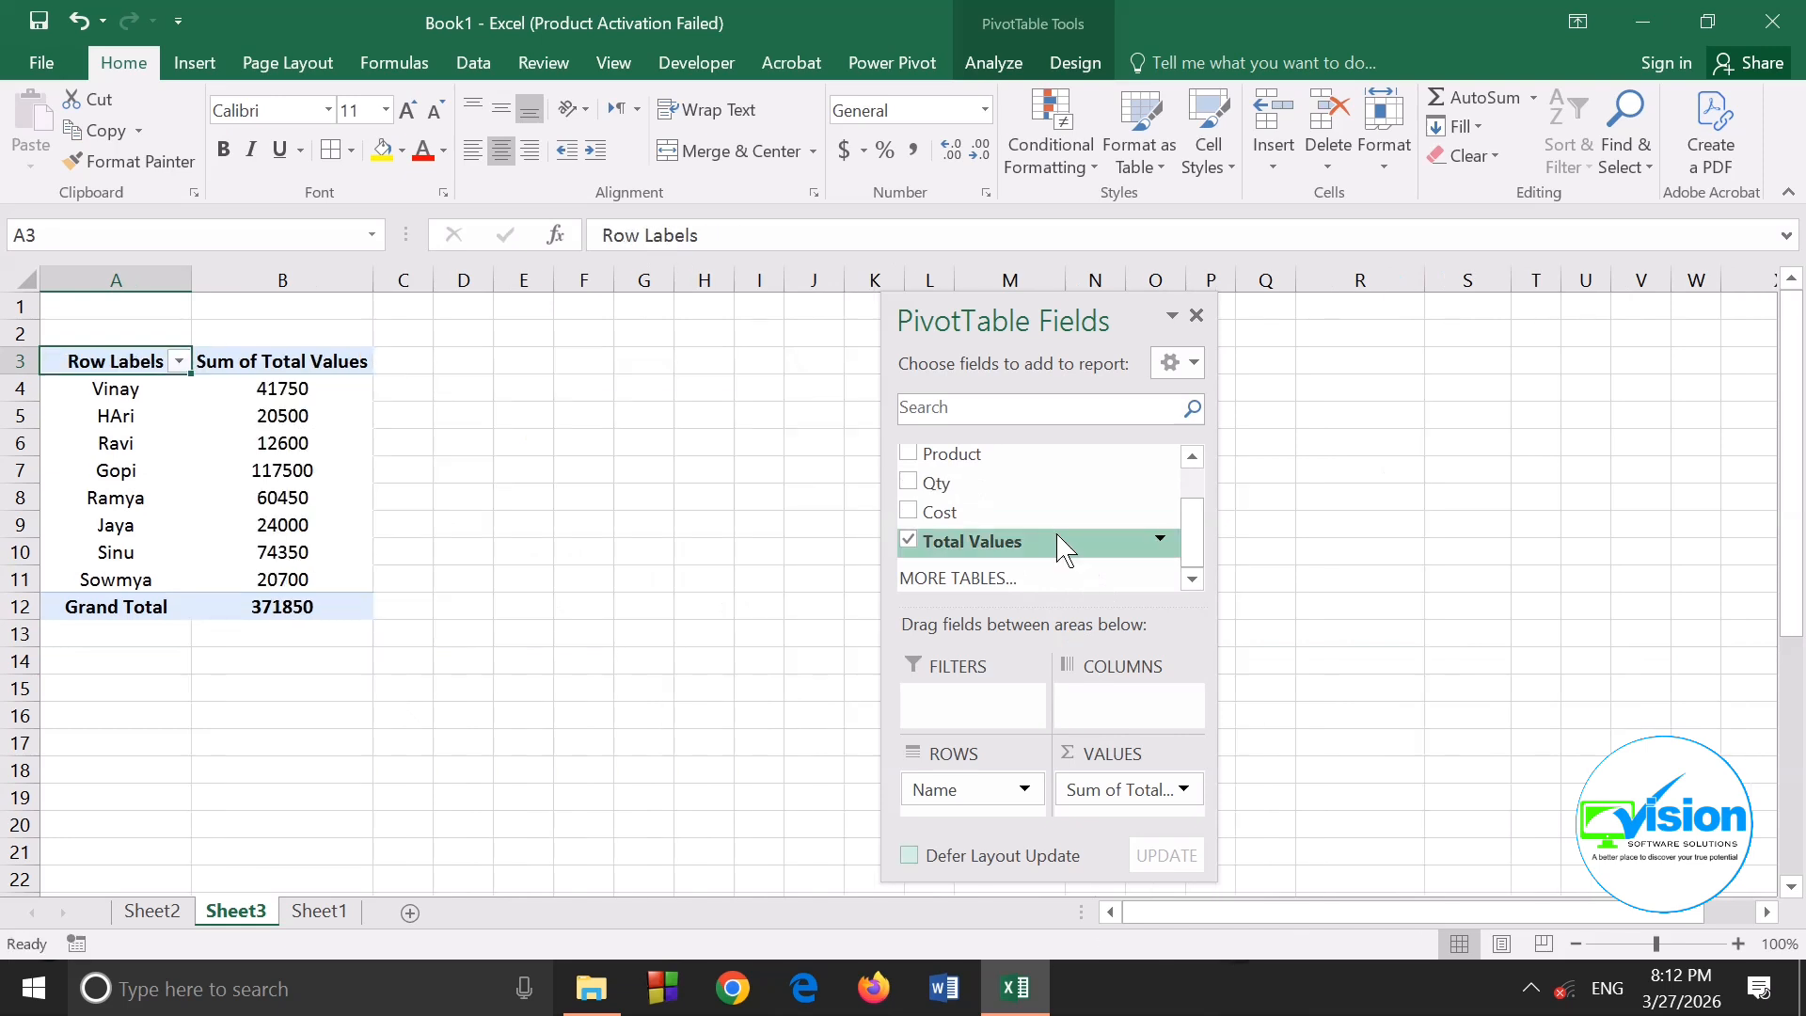
{"action": "left_click_drag", "start_coordinate": [940, 791], "coordinate": [1035, 548]}
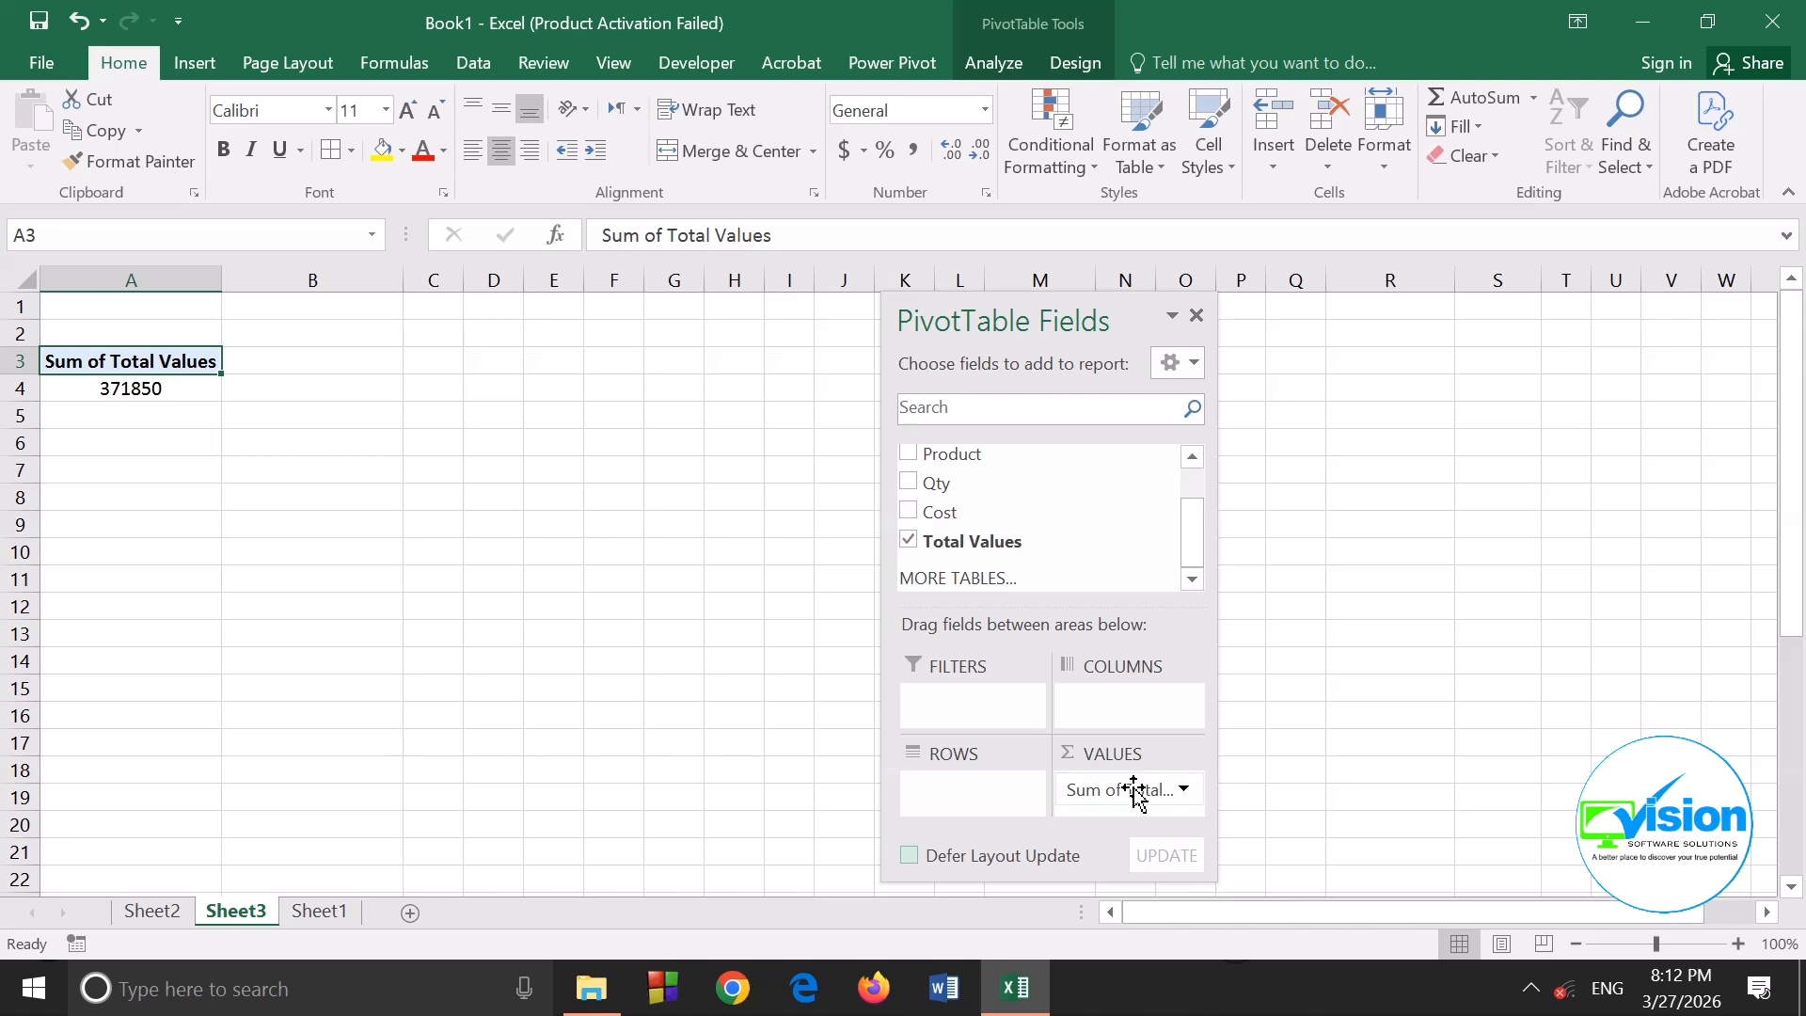
Add the Name field to the Filters area and filter the PivotTable to the first name listed
{"action": "scroll", "coordinate": [1011, 534], "scroll_direction": "up", "scroll_amount": 1}
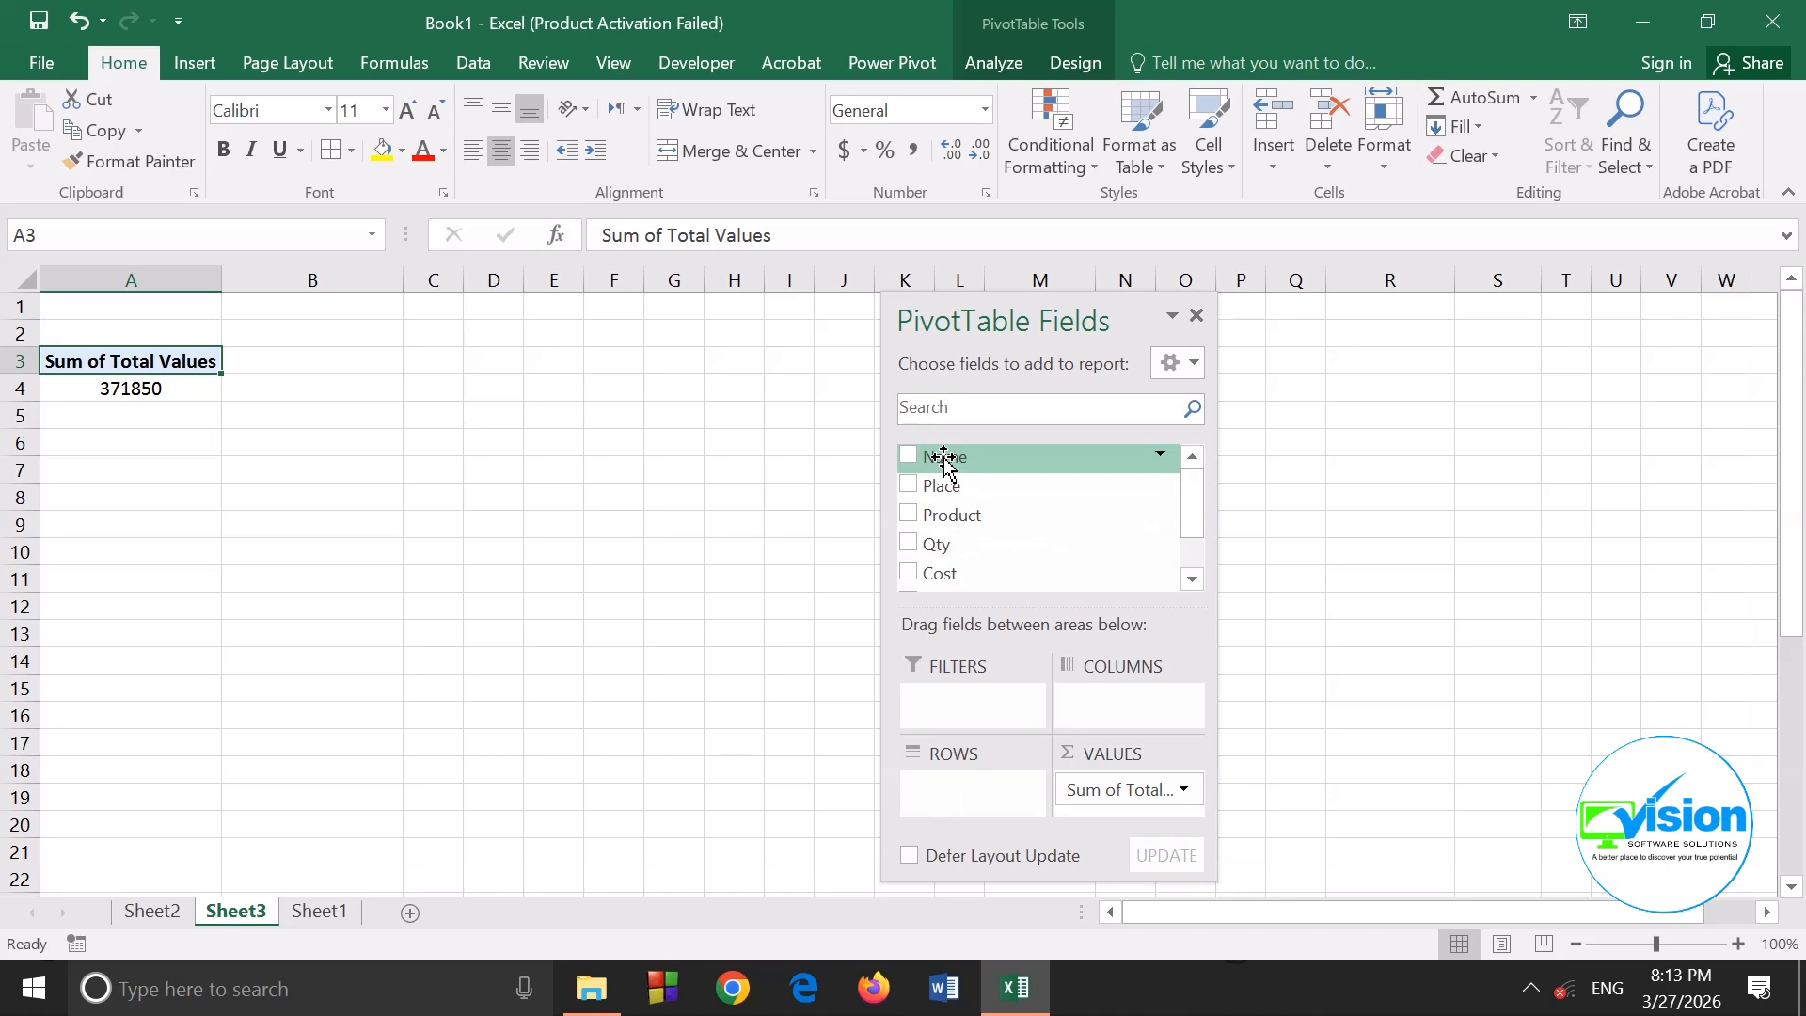
{"action": "left_click_drag", "start_coordinate": [944, 461], "coordinate": [952, 724]}
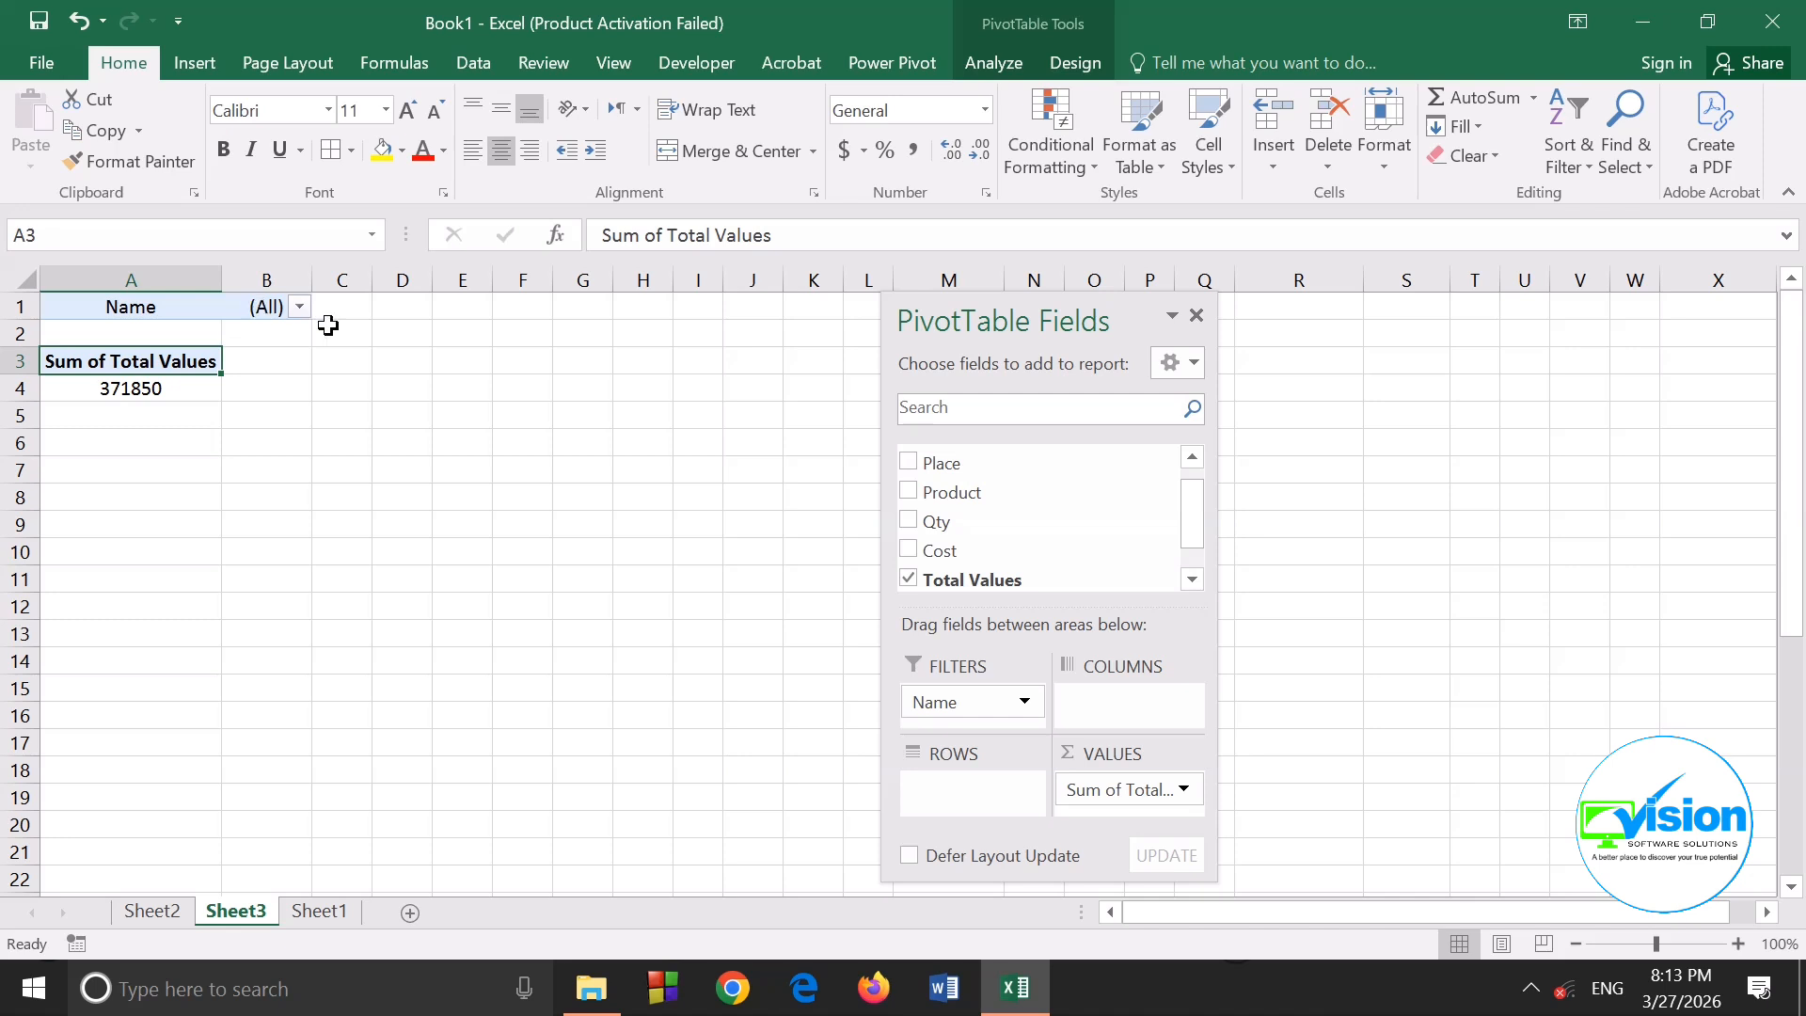
{"action": "left_click", "coordinate": [299, 308]}
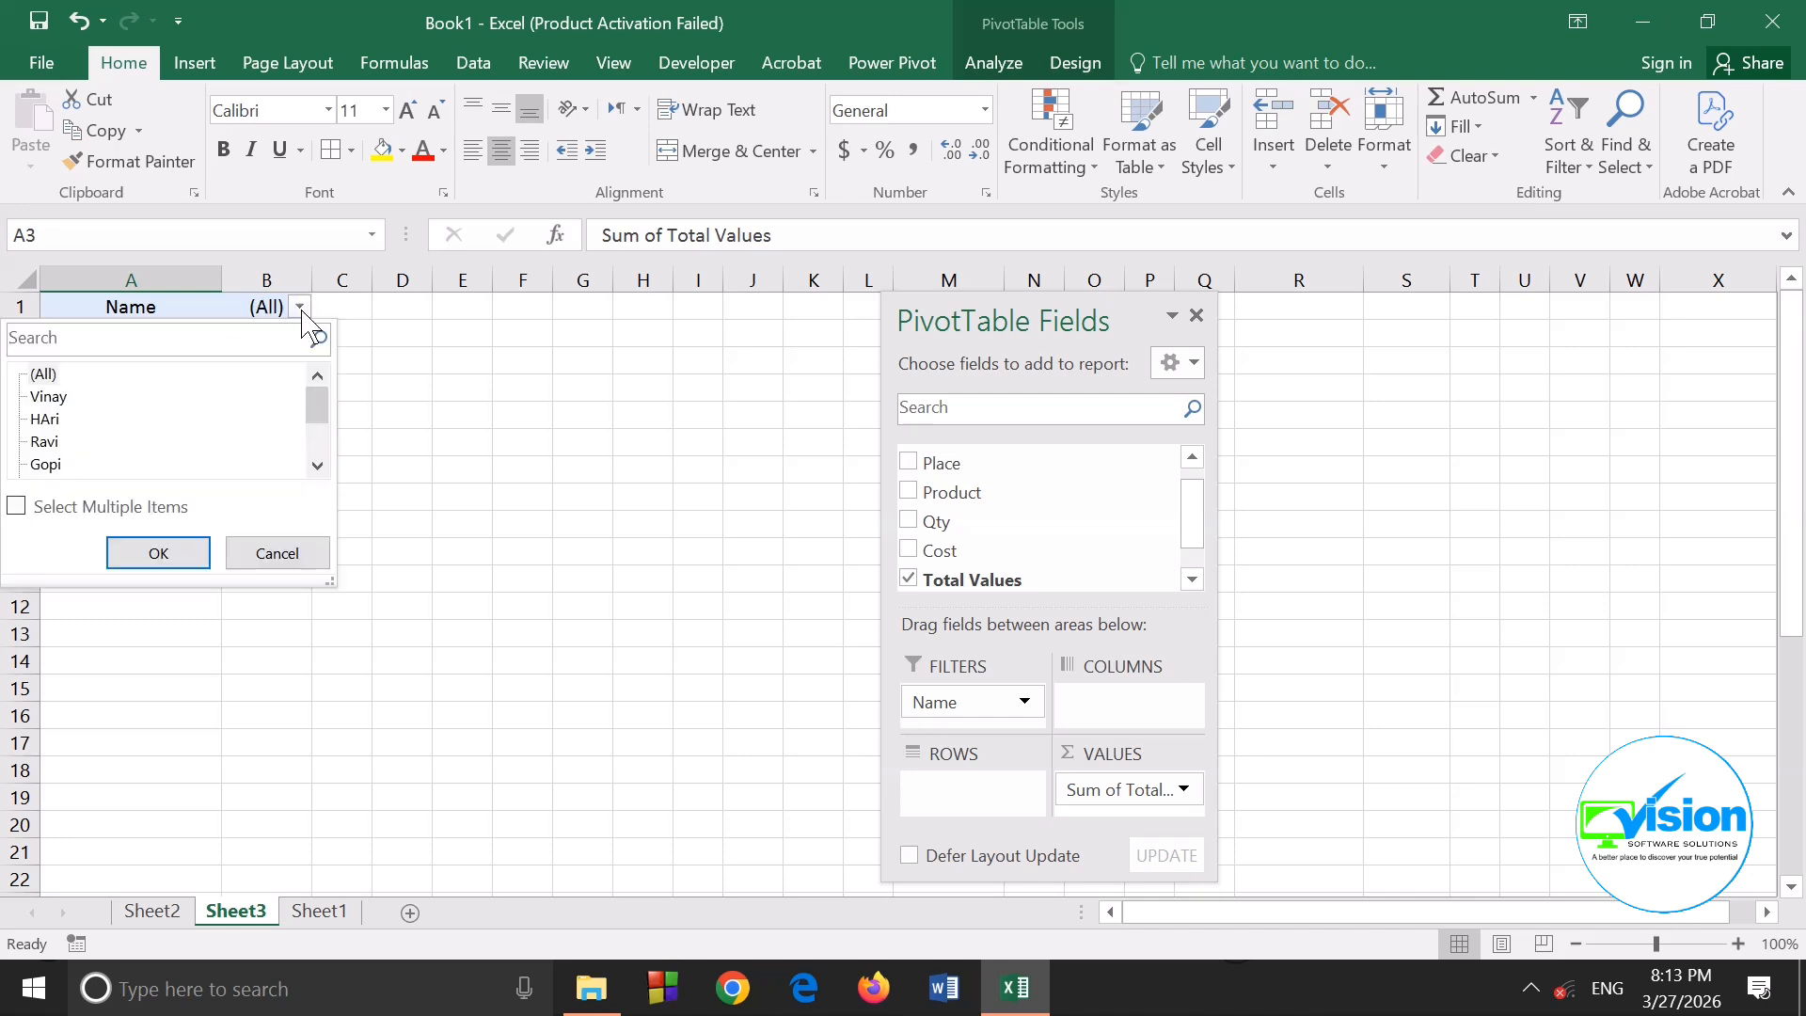
{"action": "left_click", "coordinate": [47, 398]}
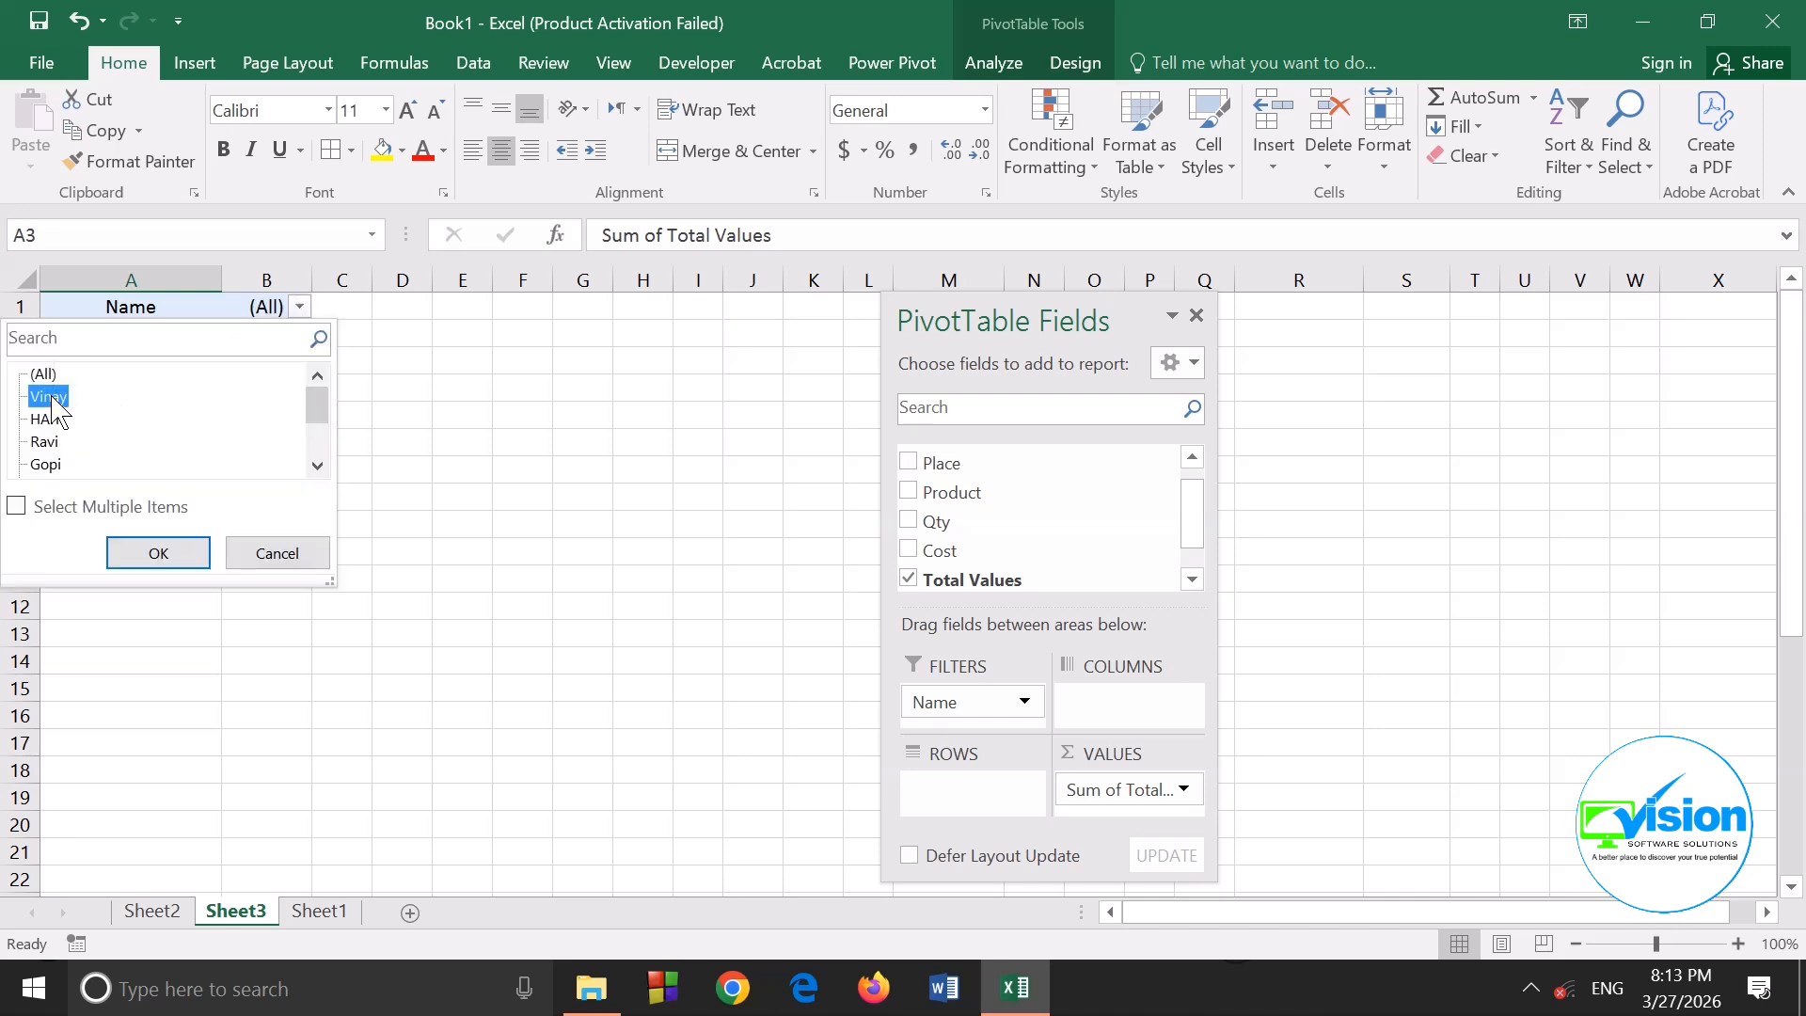
{"action": "left_click", "coordinate": [153, 557]}
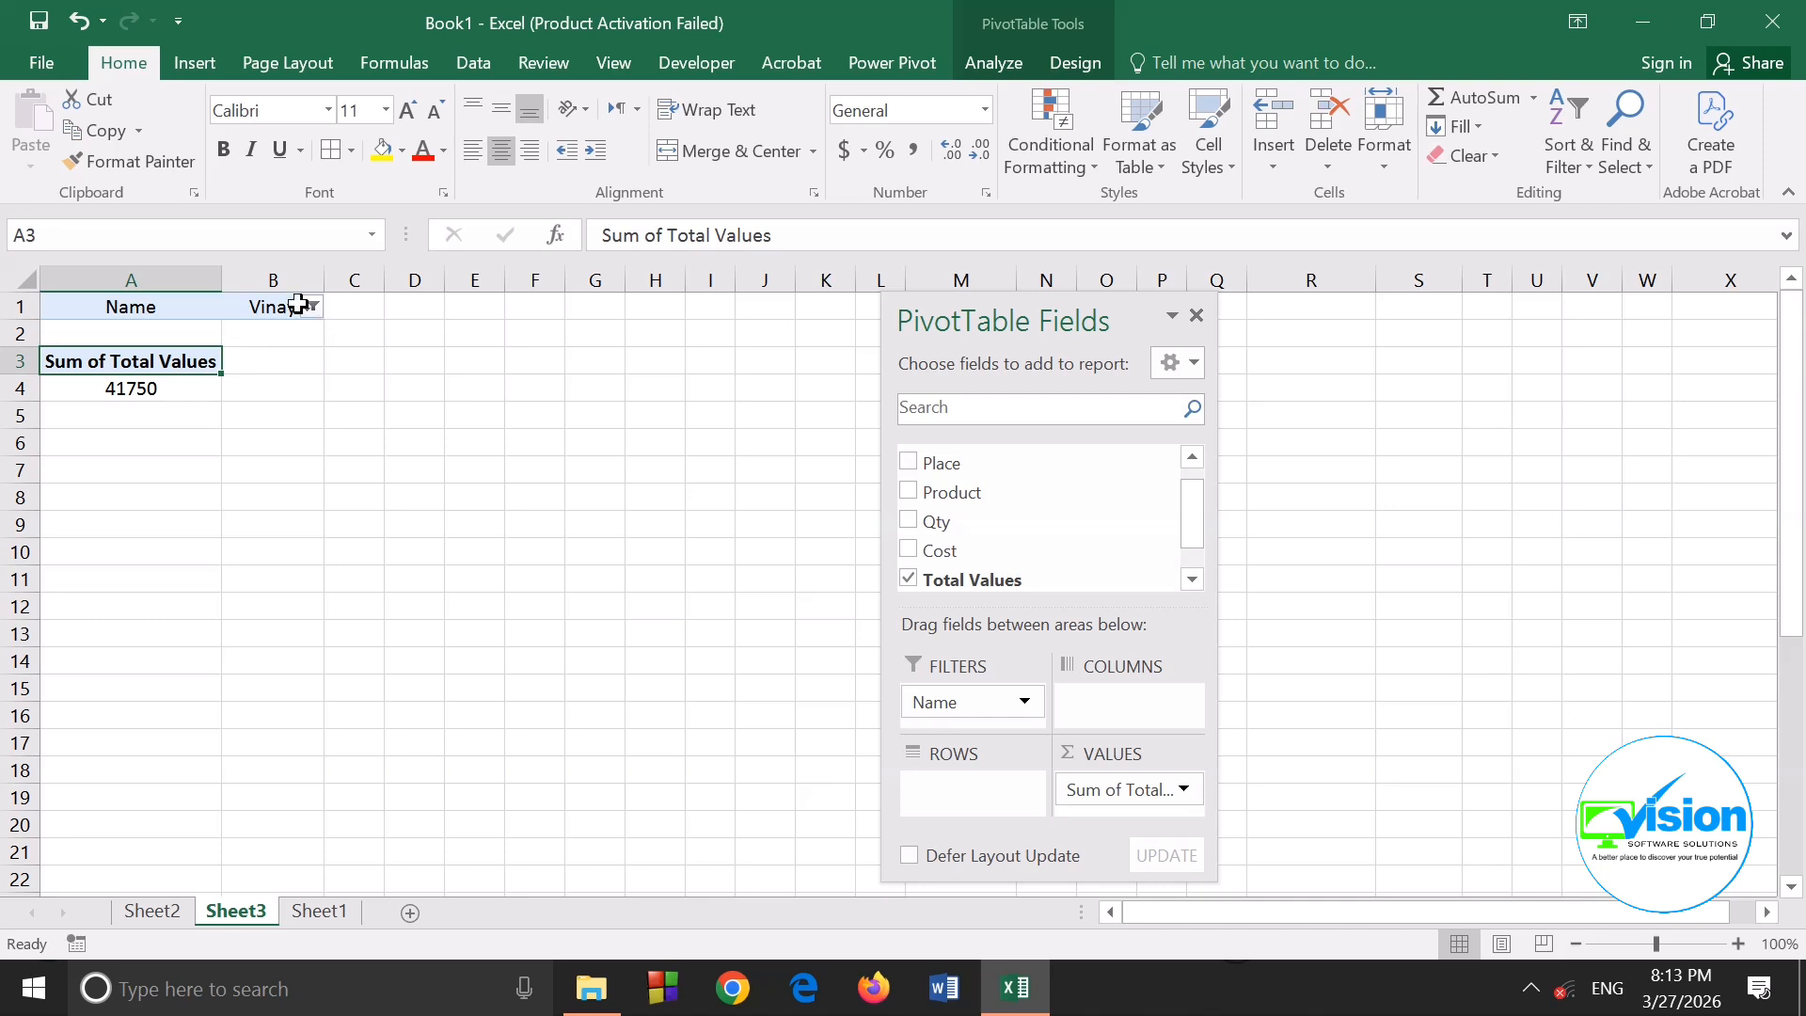
Switch the Name filter to the second listed name, and finally to the fourth one
{"action": "left_click", "coordinate": [311, 307]}
{"action": "left_click", "coordinate": [42, 418]}
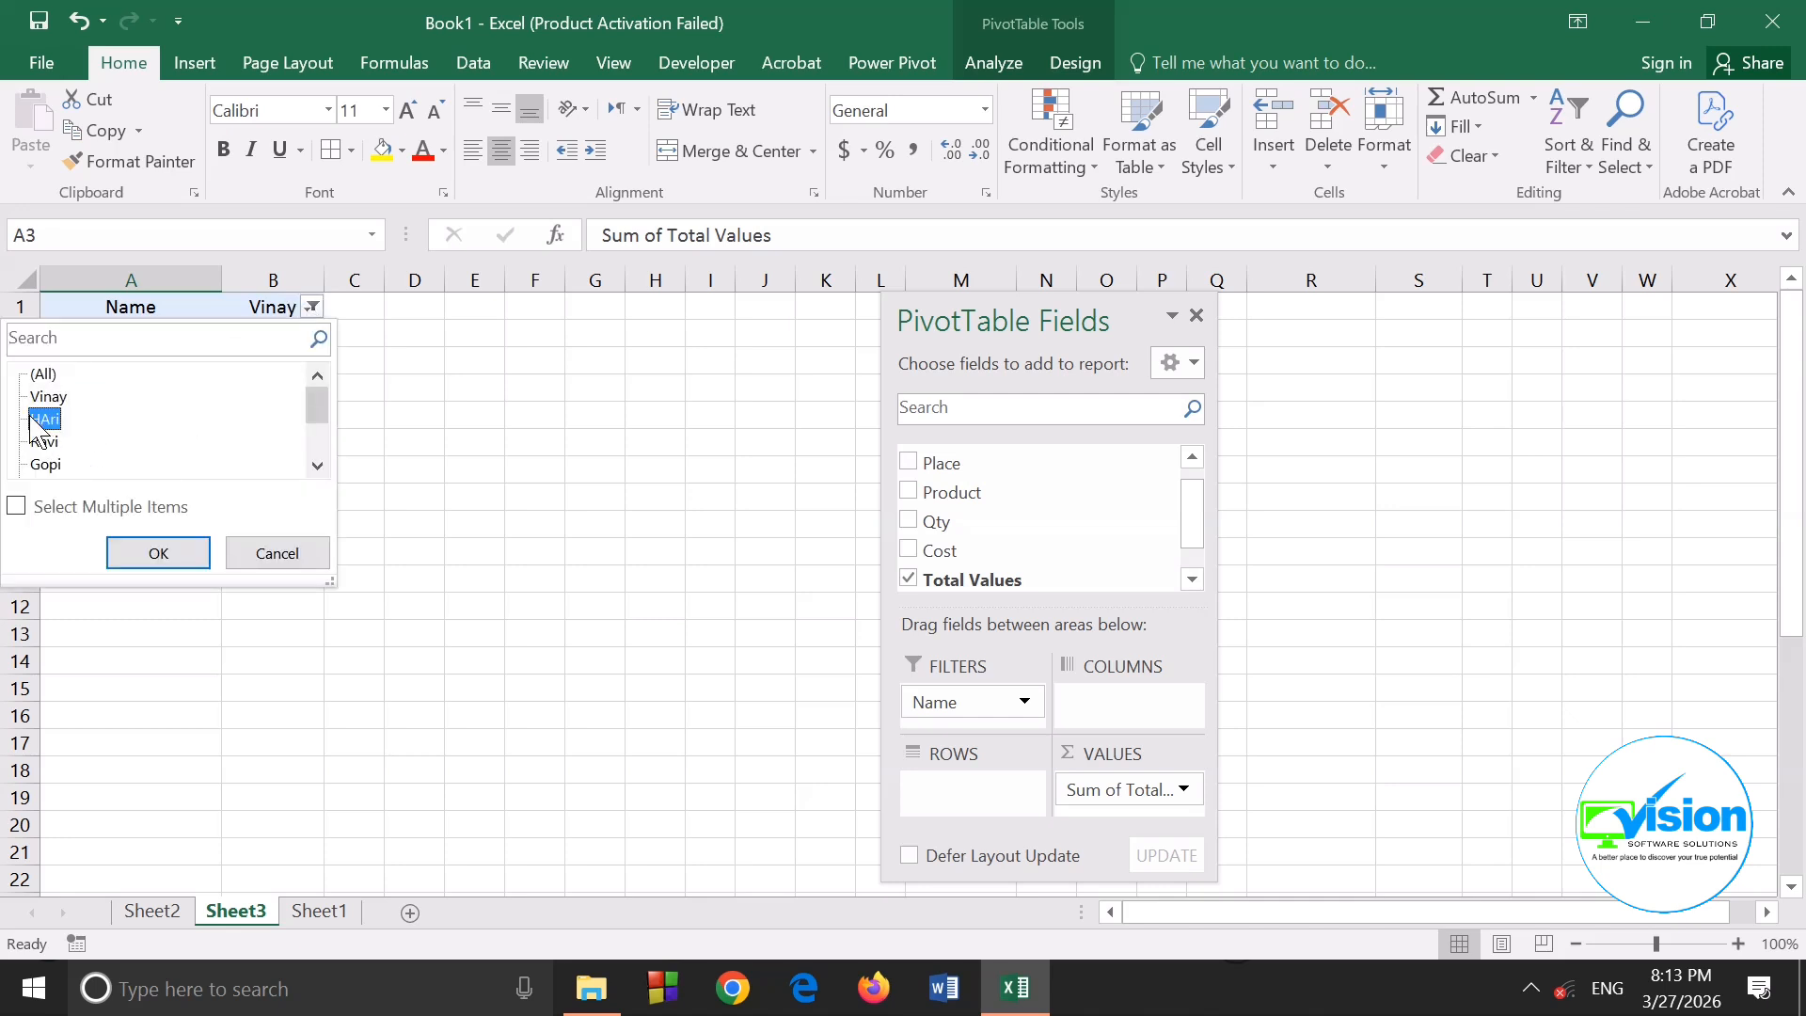
{"action": "left_click", "coordinate": [158, 553]}
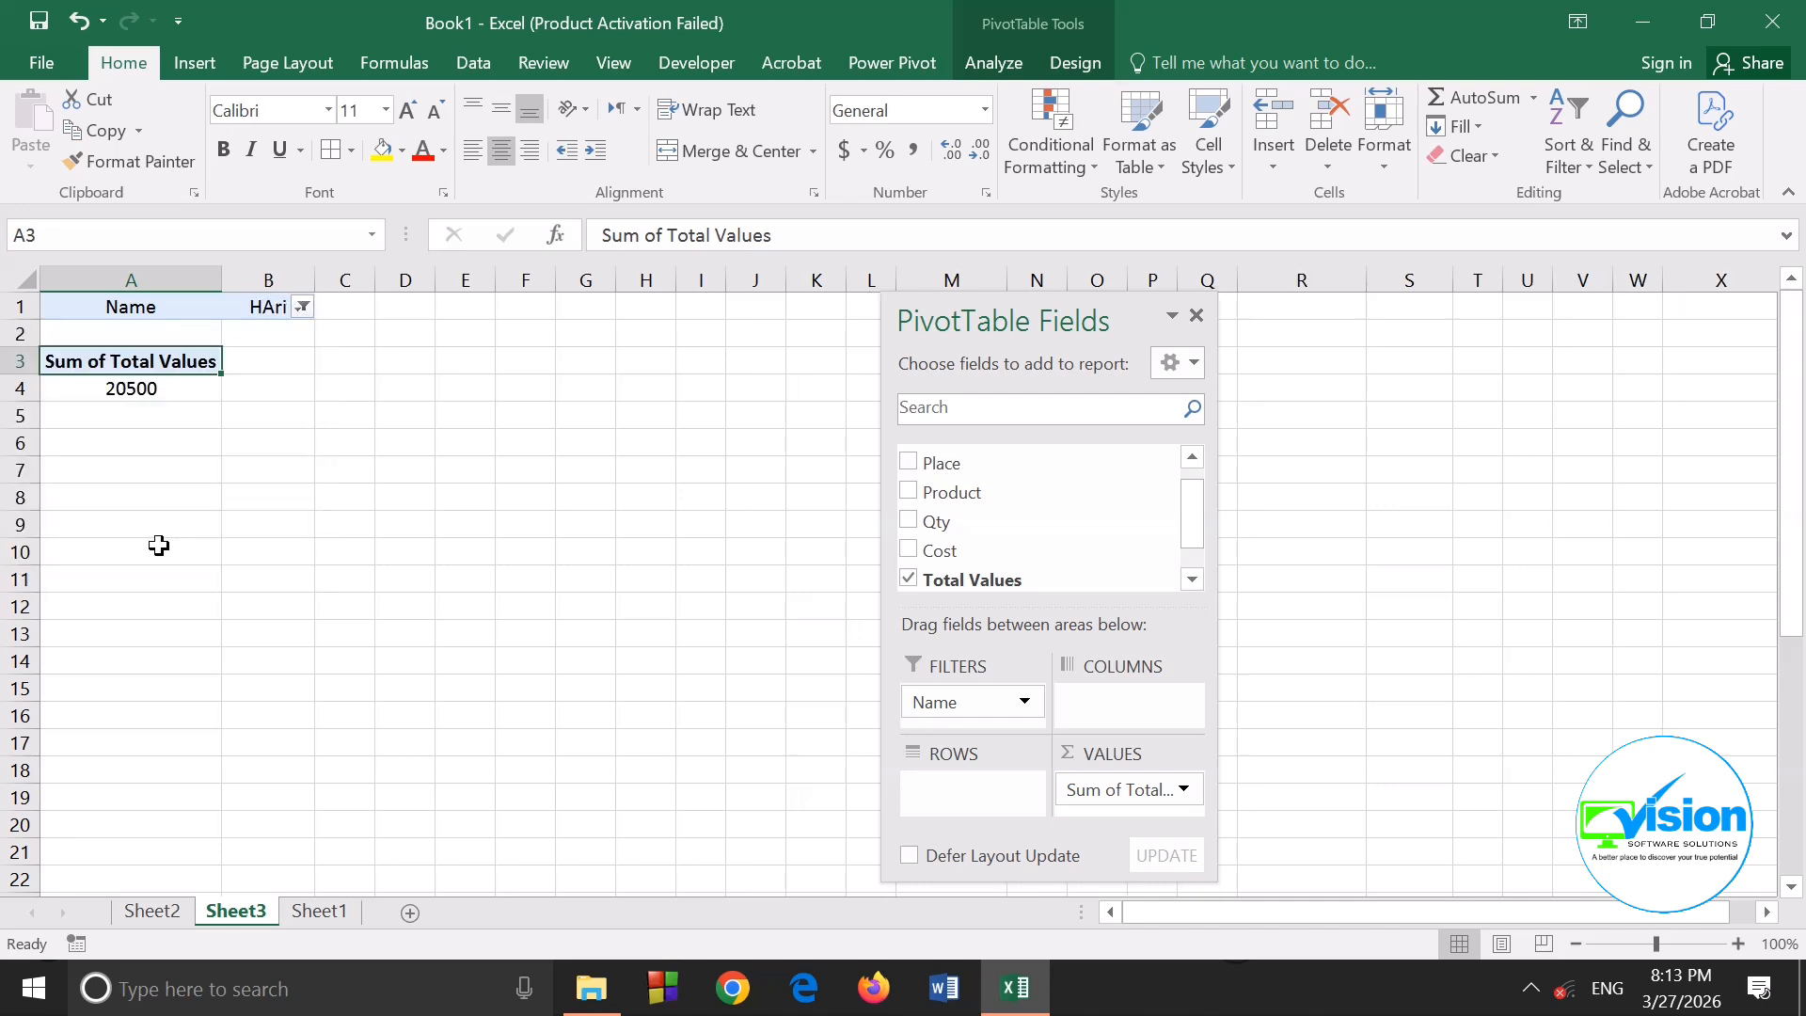
{"action": "left_click", "coordinate": [303, 308]}
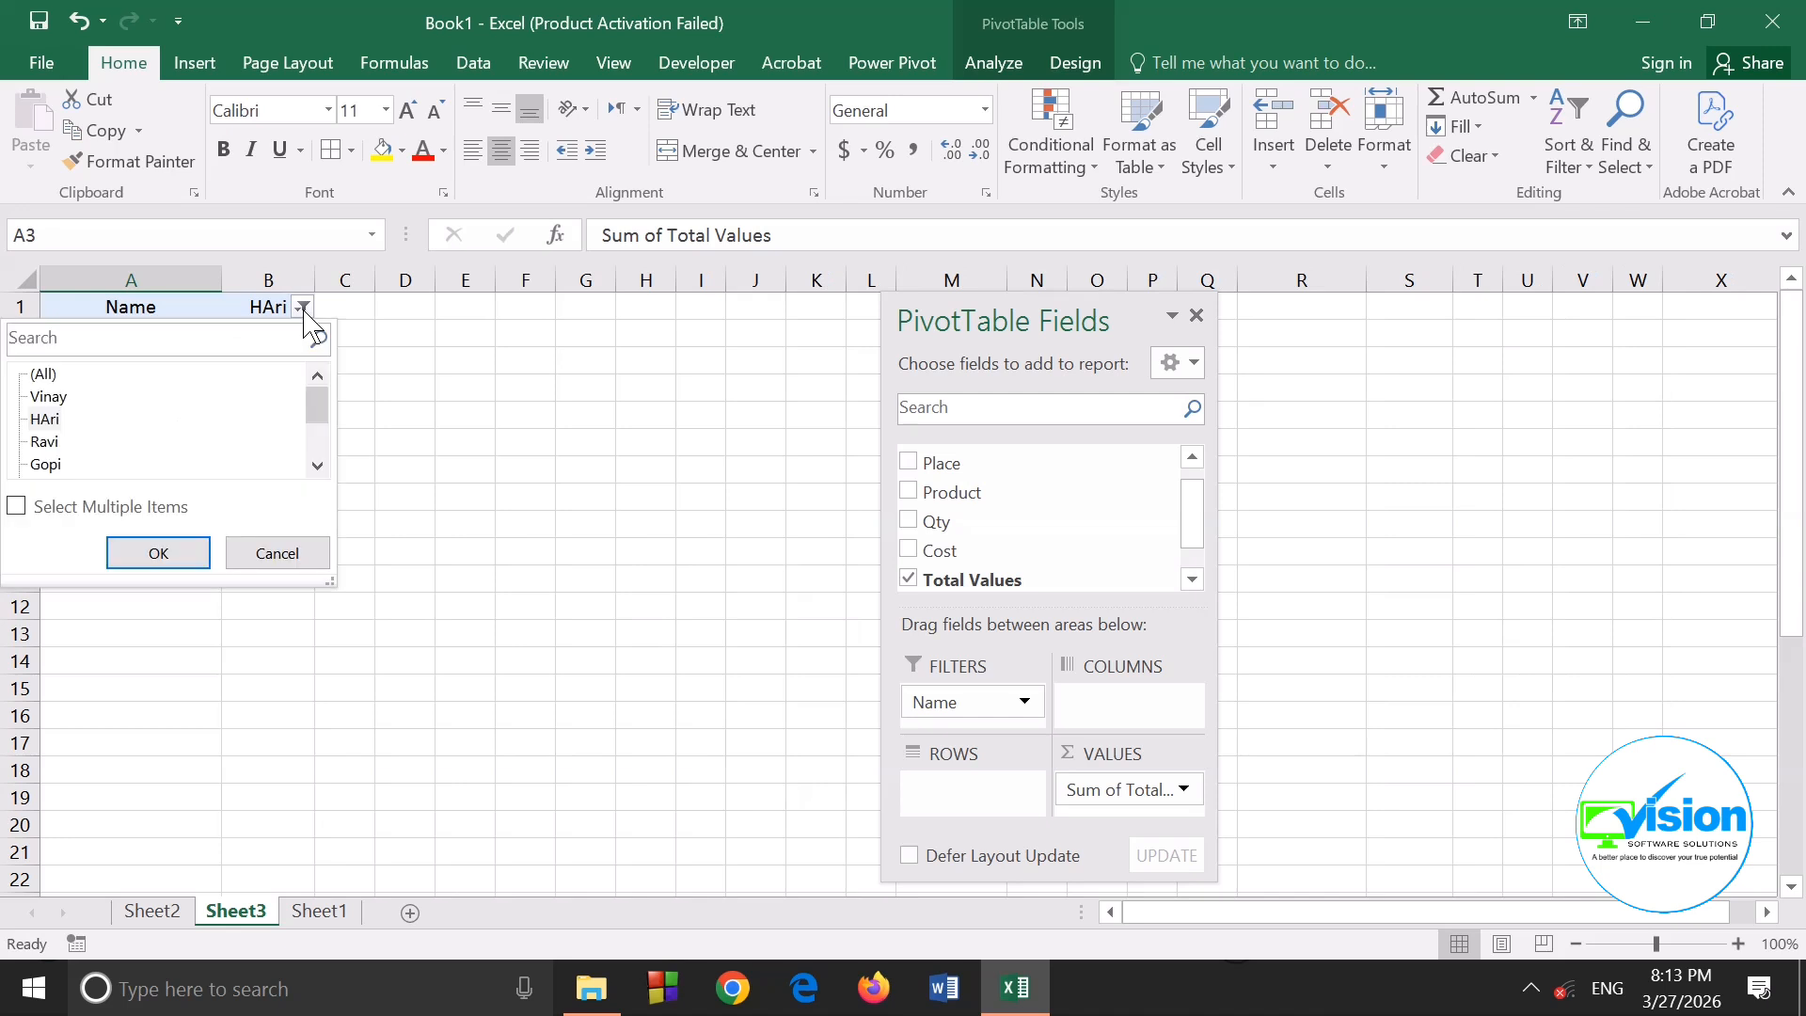
{"action": "left_click", "coordinate": [59, 464]}
{"action": "left_click", "coordinate": [132, 553]}
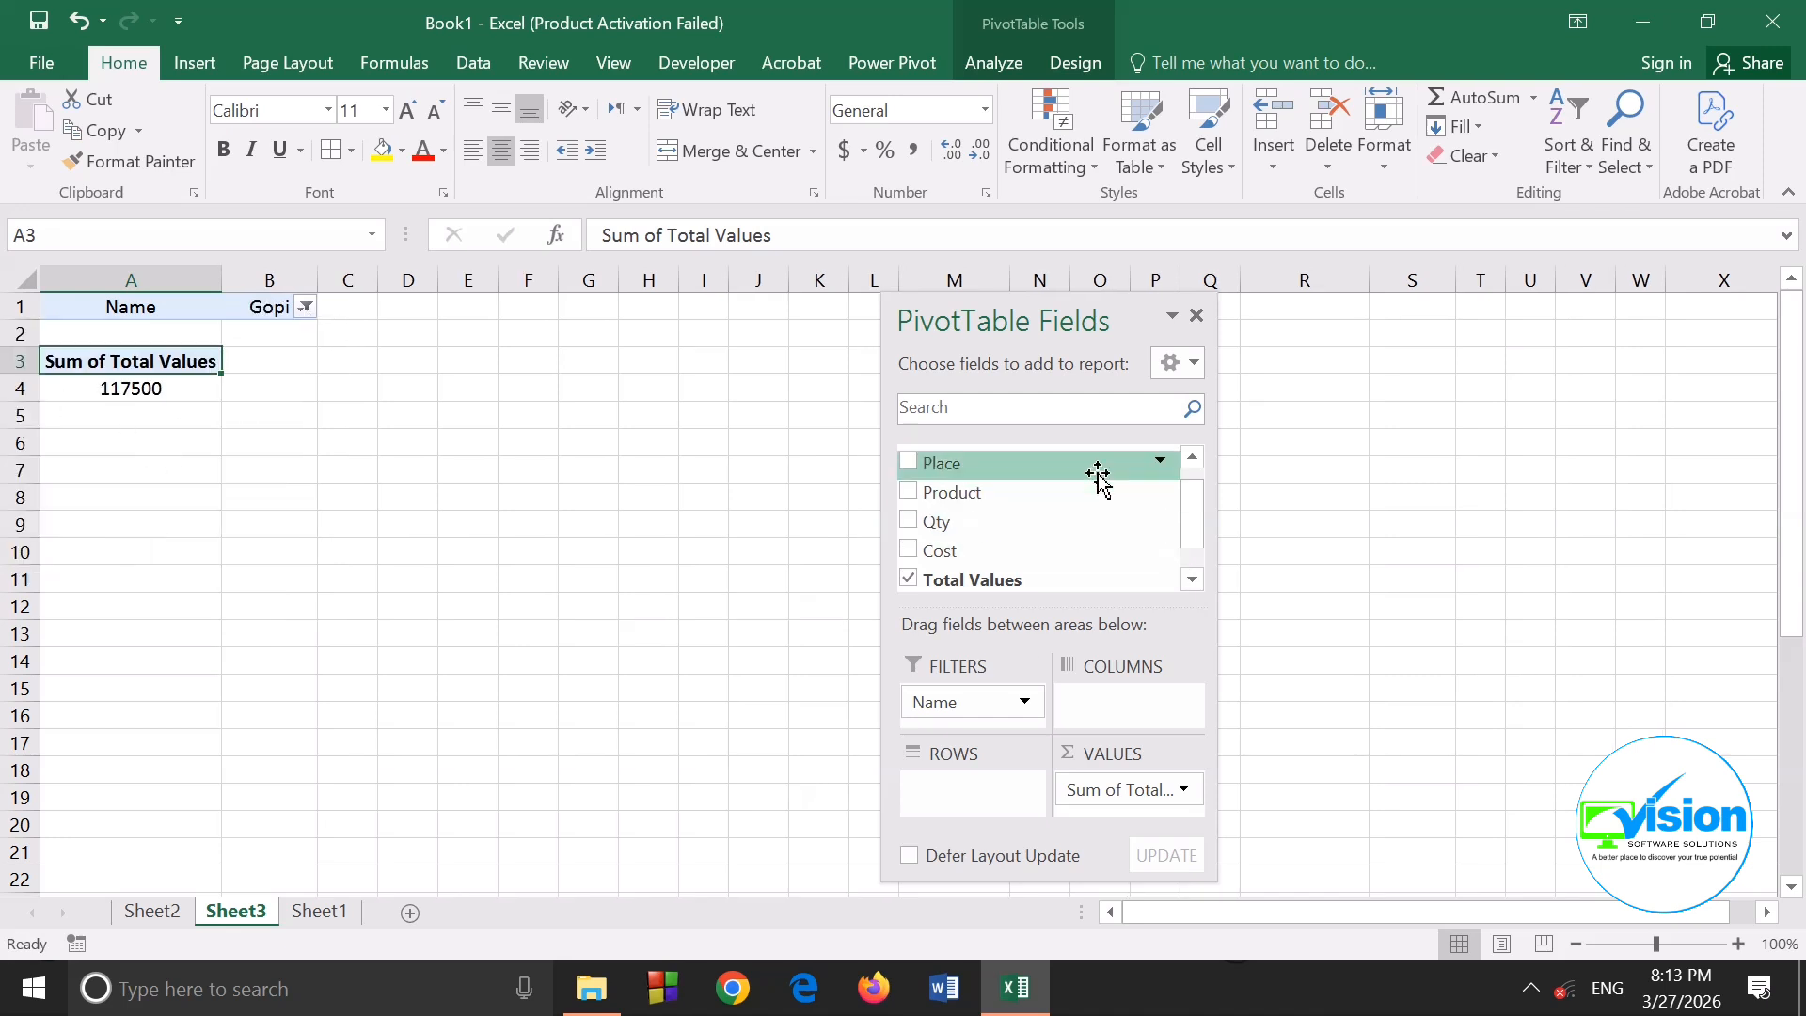
Add the Product field to the Filters area above Name and filter it to CPU
{"action": "left_click_drag", "start_coordinate": [1016, 493], "coordinate": [975, 708]}
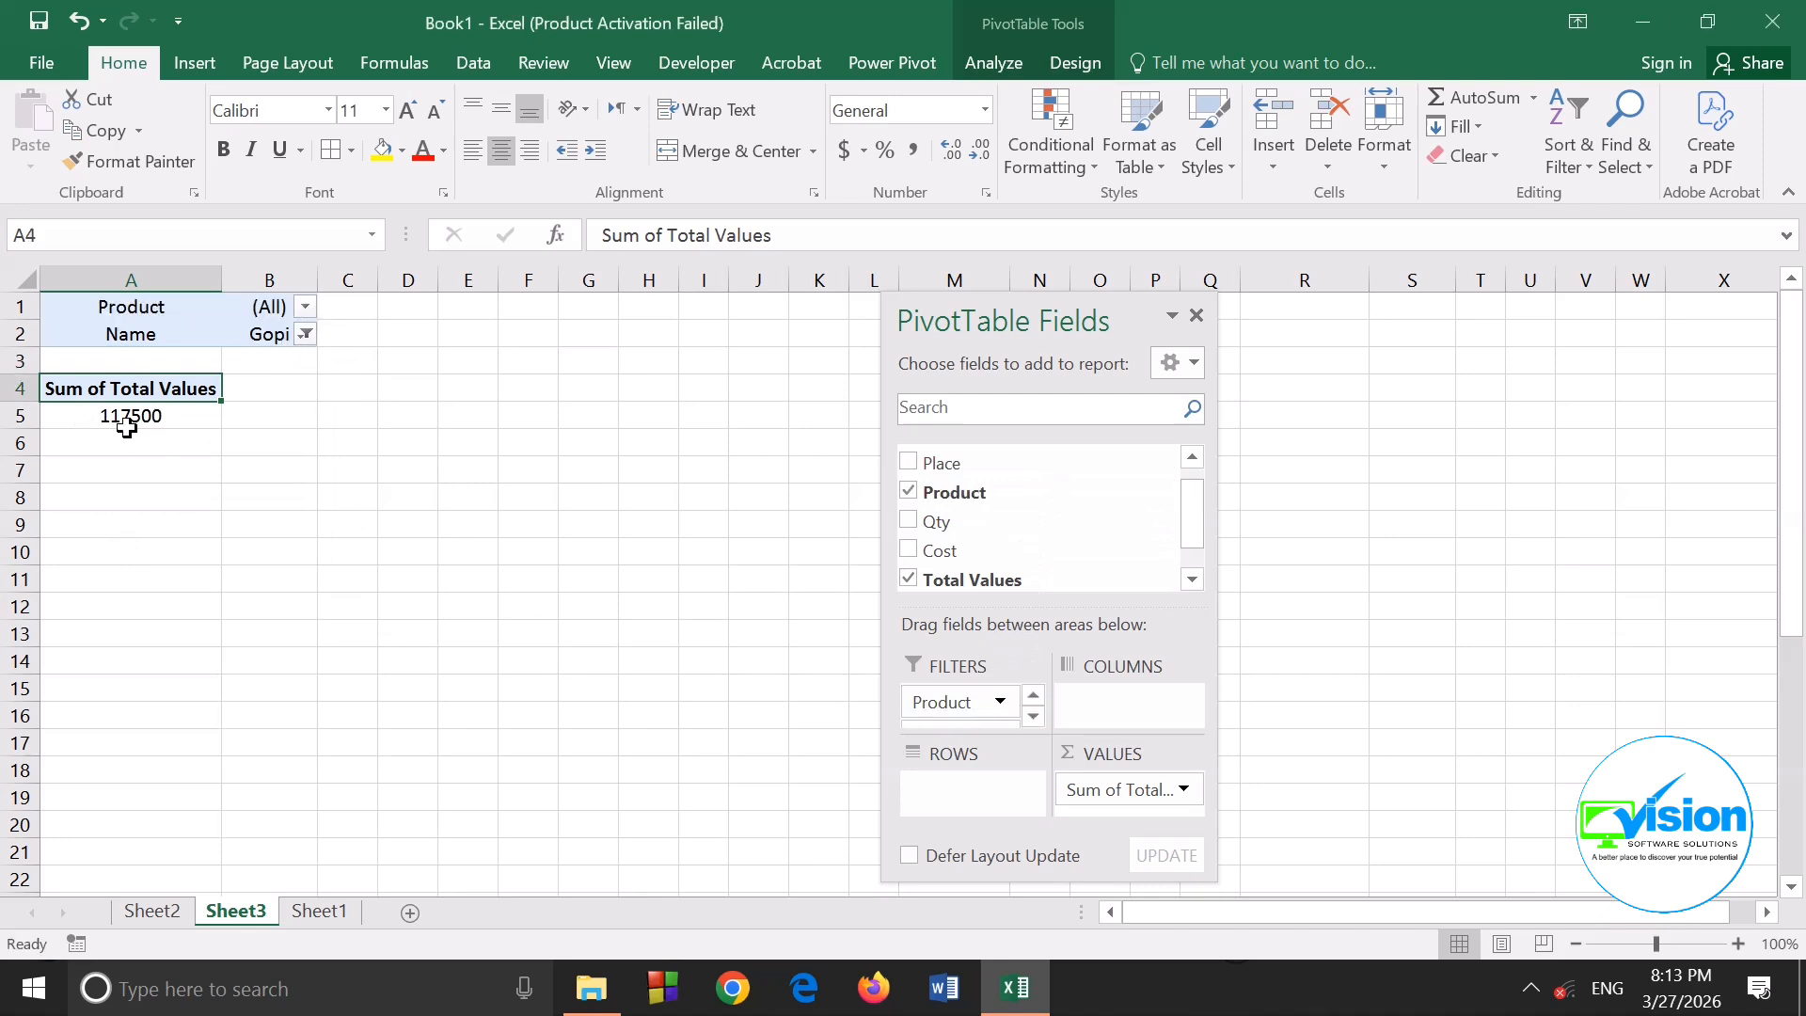
{"action": "left_click", "coordinate": [304, 306]}
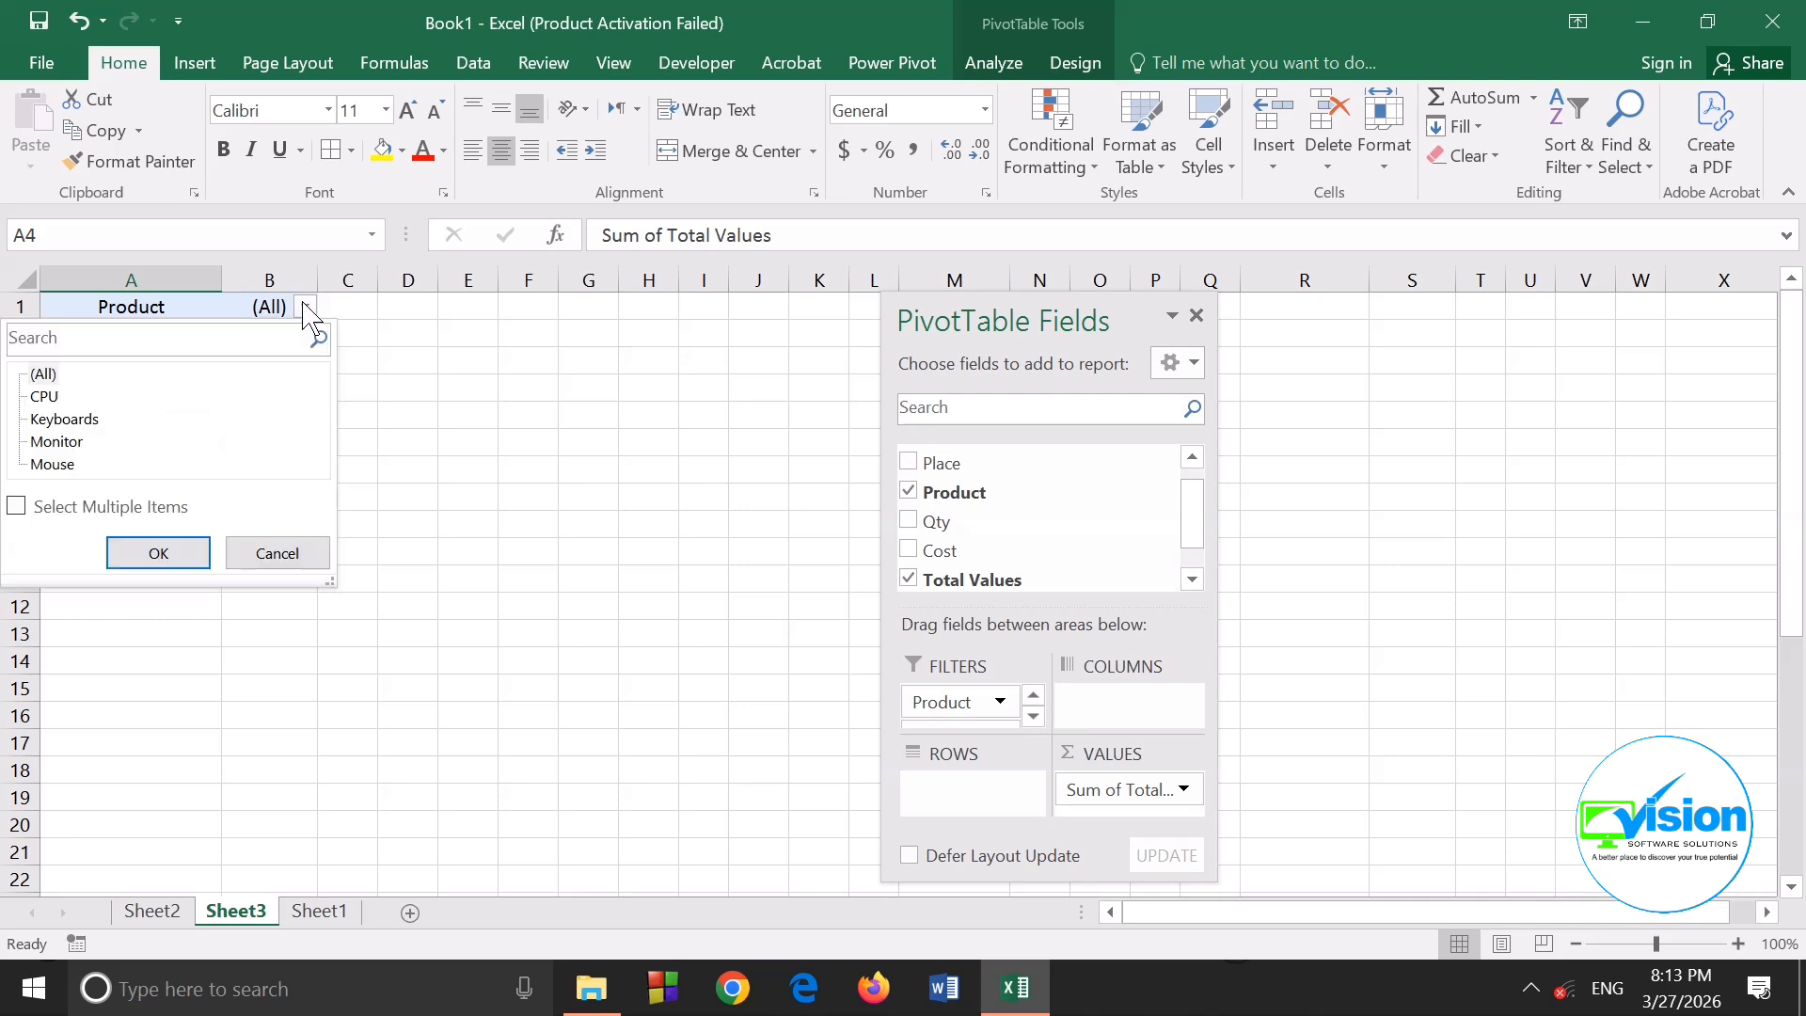
{"action": "left_click", "coordinate": [57, 397]}
{"action": "left_click", "coordinate": [146, 552]}
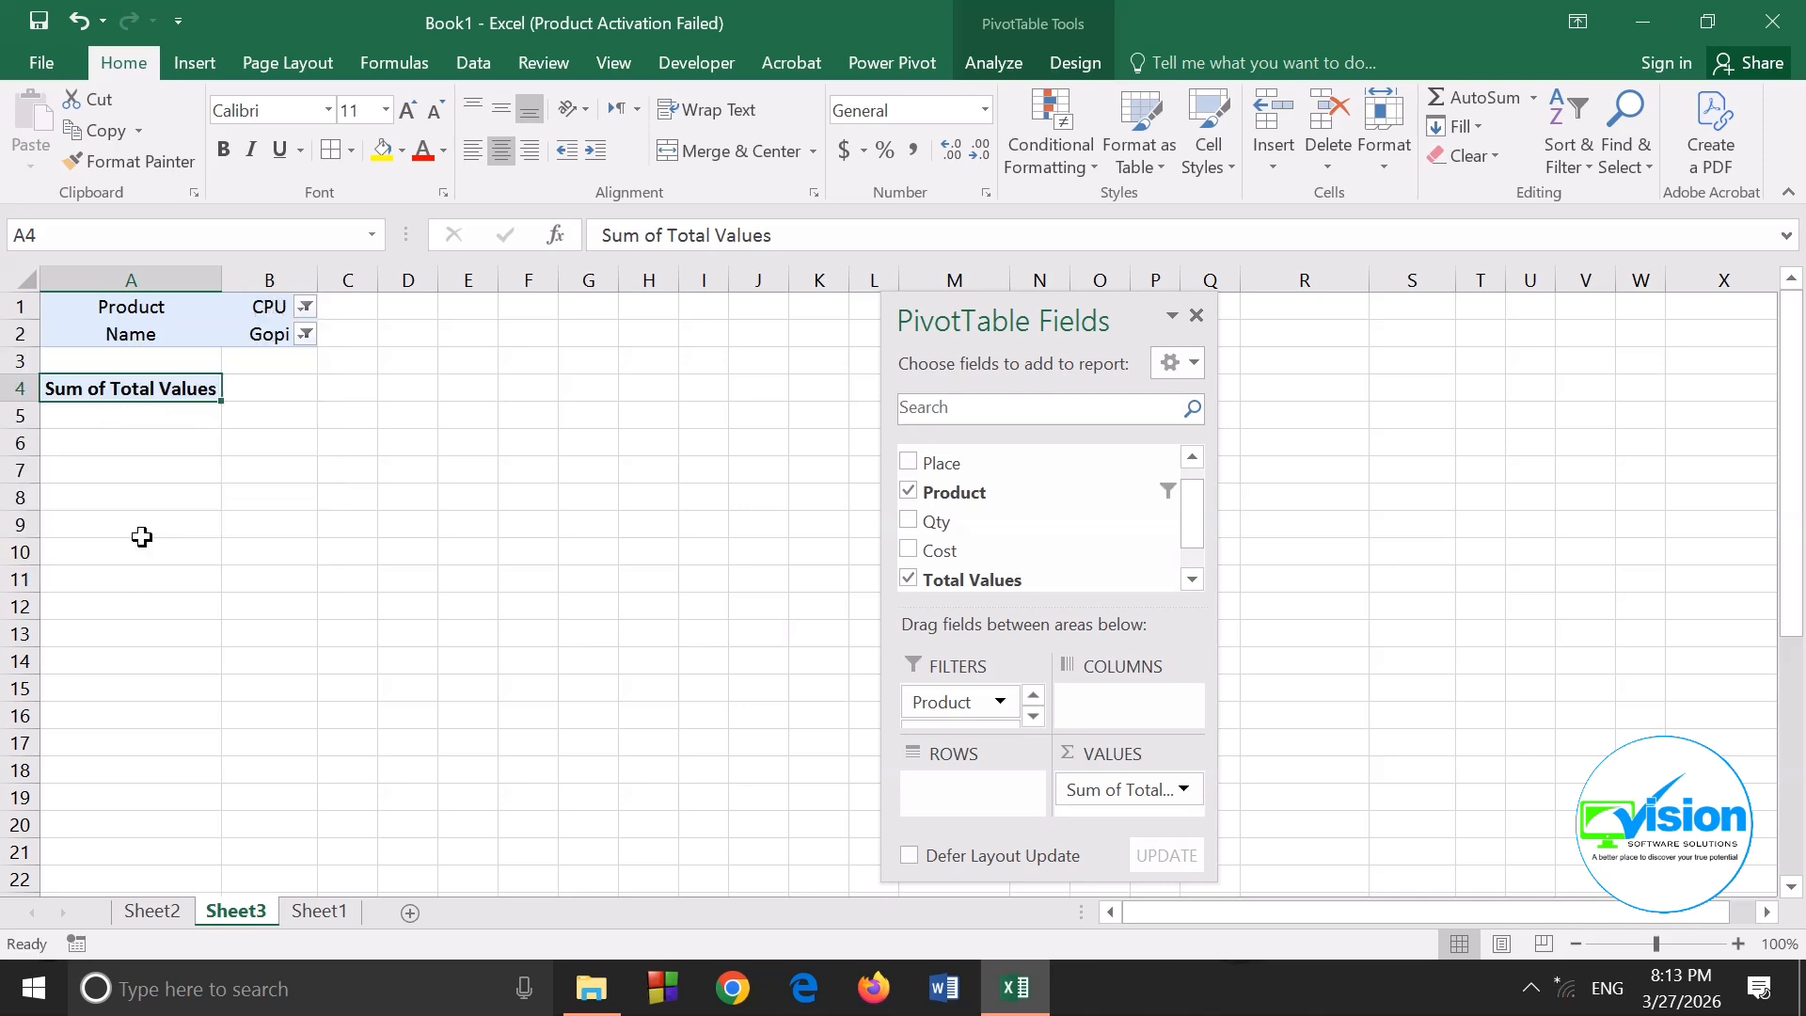
Change the Product filter to Keyboards, and finally to Monitor, keeping the Name filter applied
{"action": "left_click", "coordinate": [305, 307]}
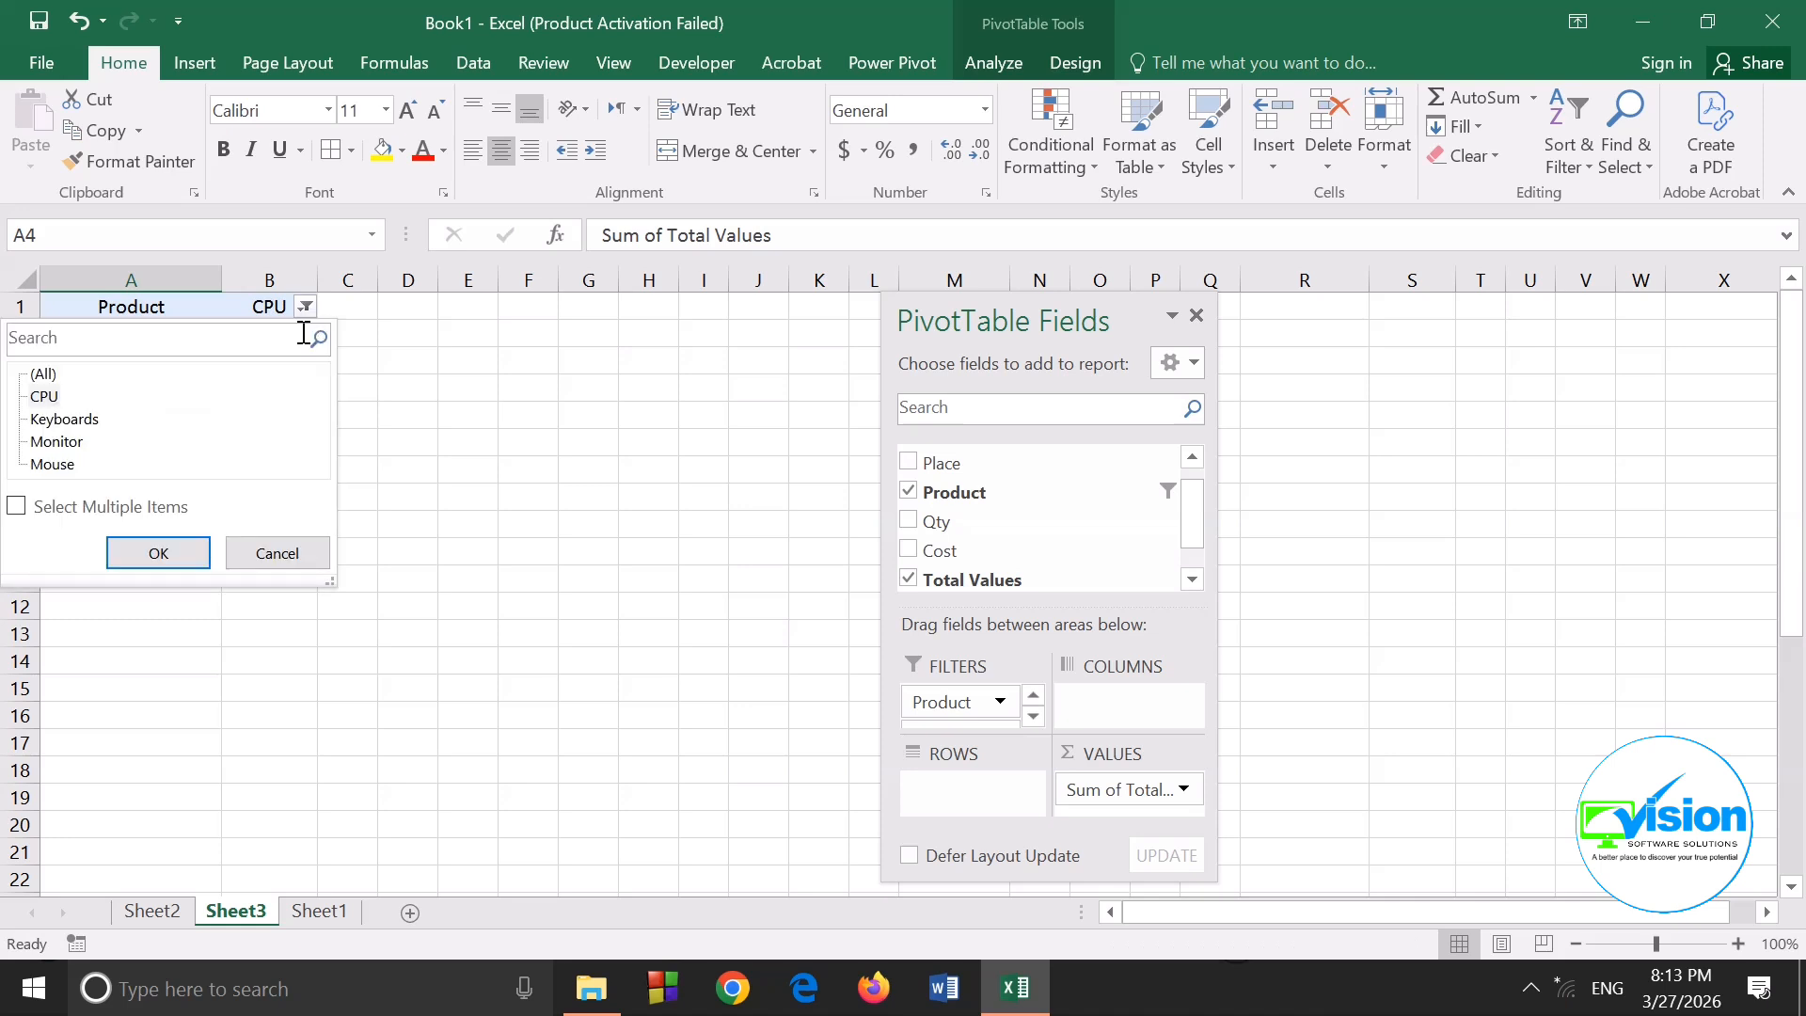
{"action": "left_click", "coordinate": [65, 418]}
{"action": "left_click", "coordinate": [143, 551]}
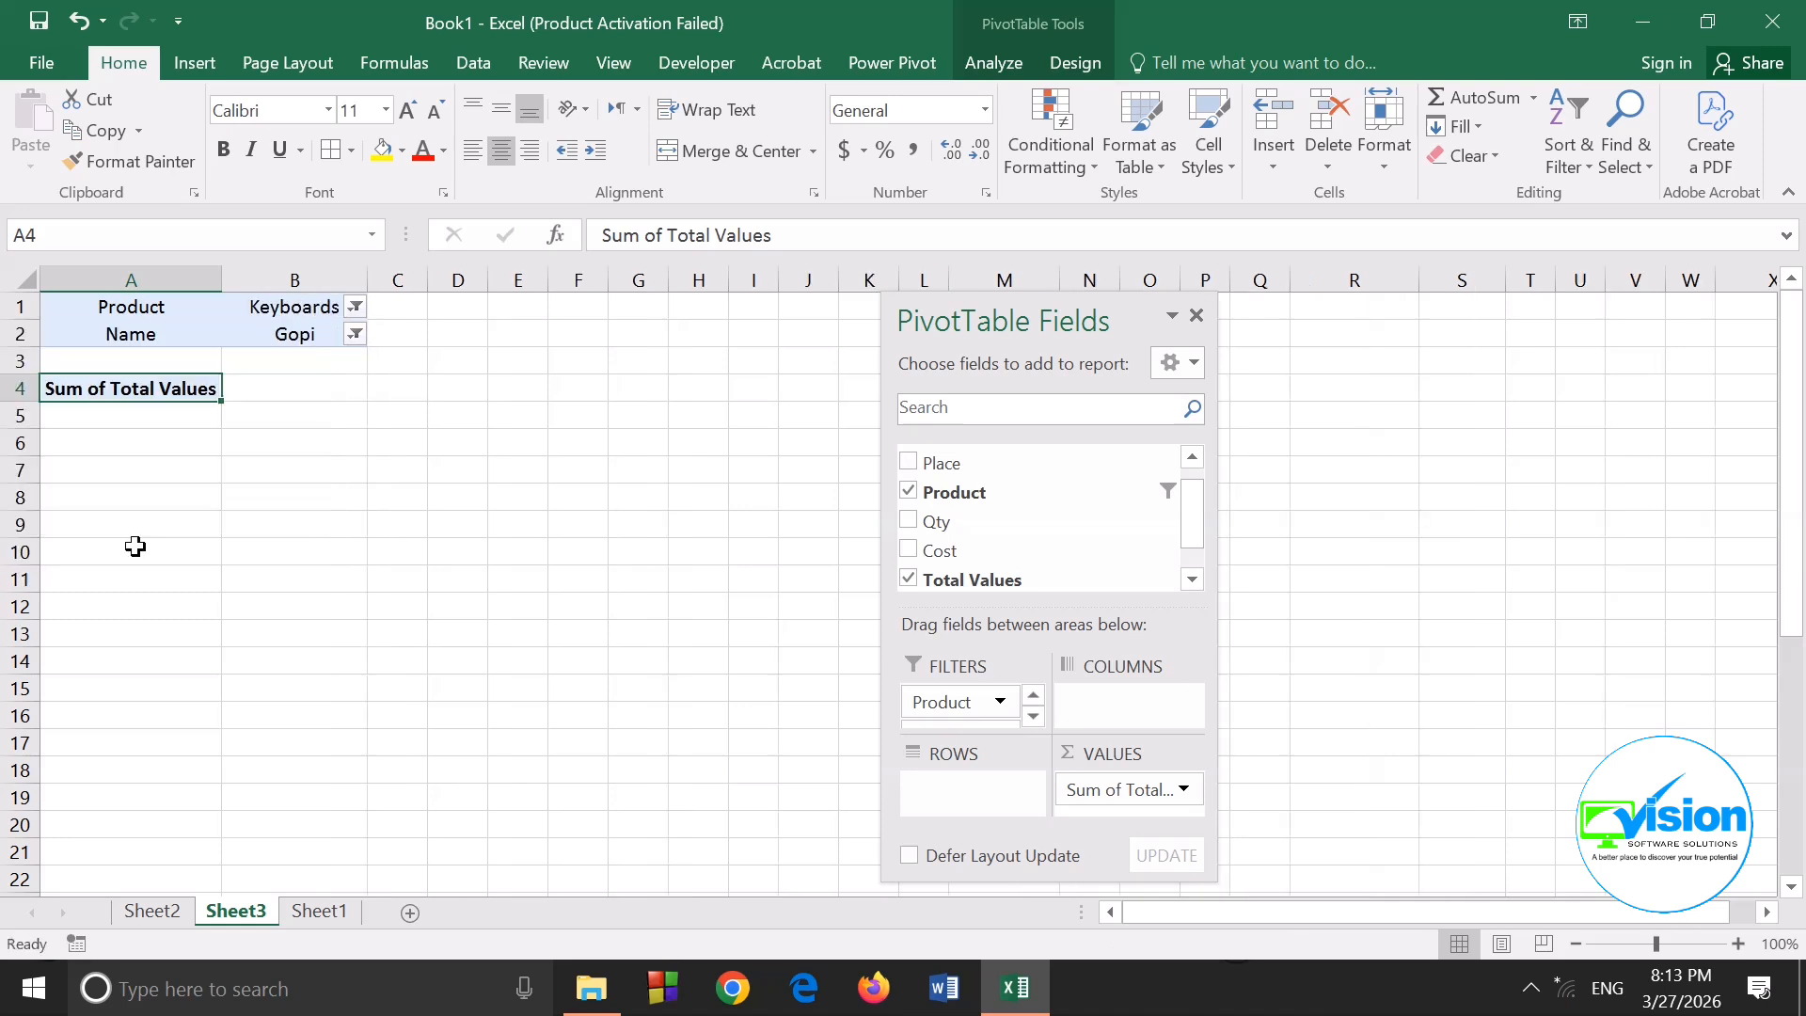
{"action": "left_click", "coordinate": [355, 307]}
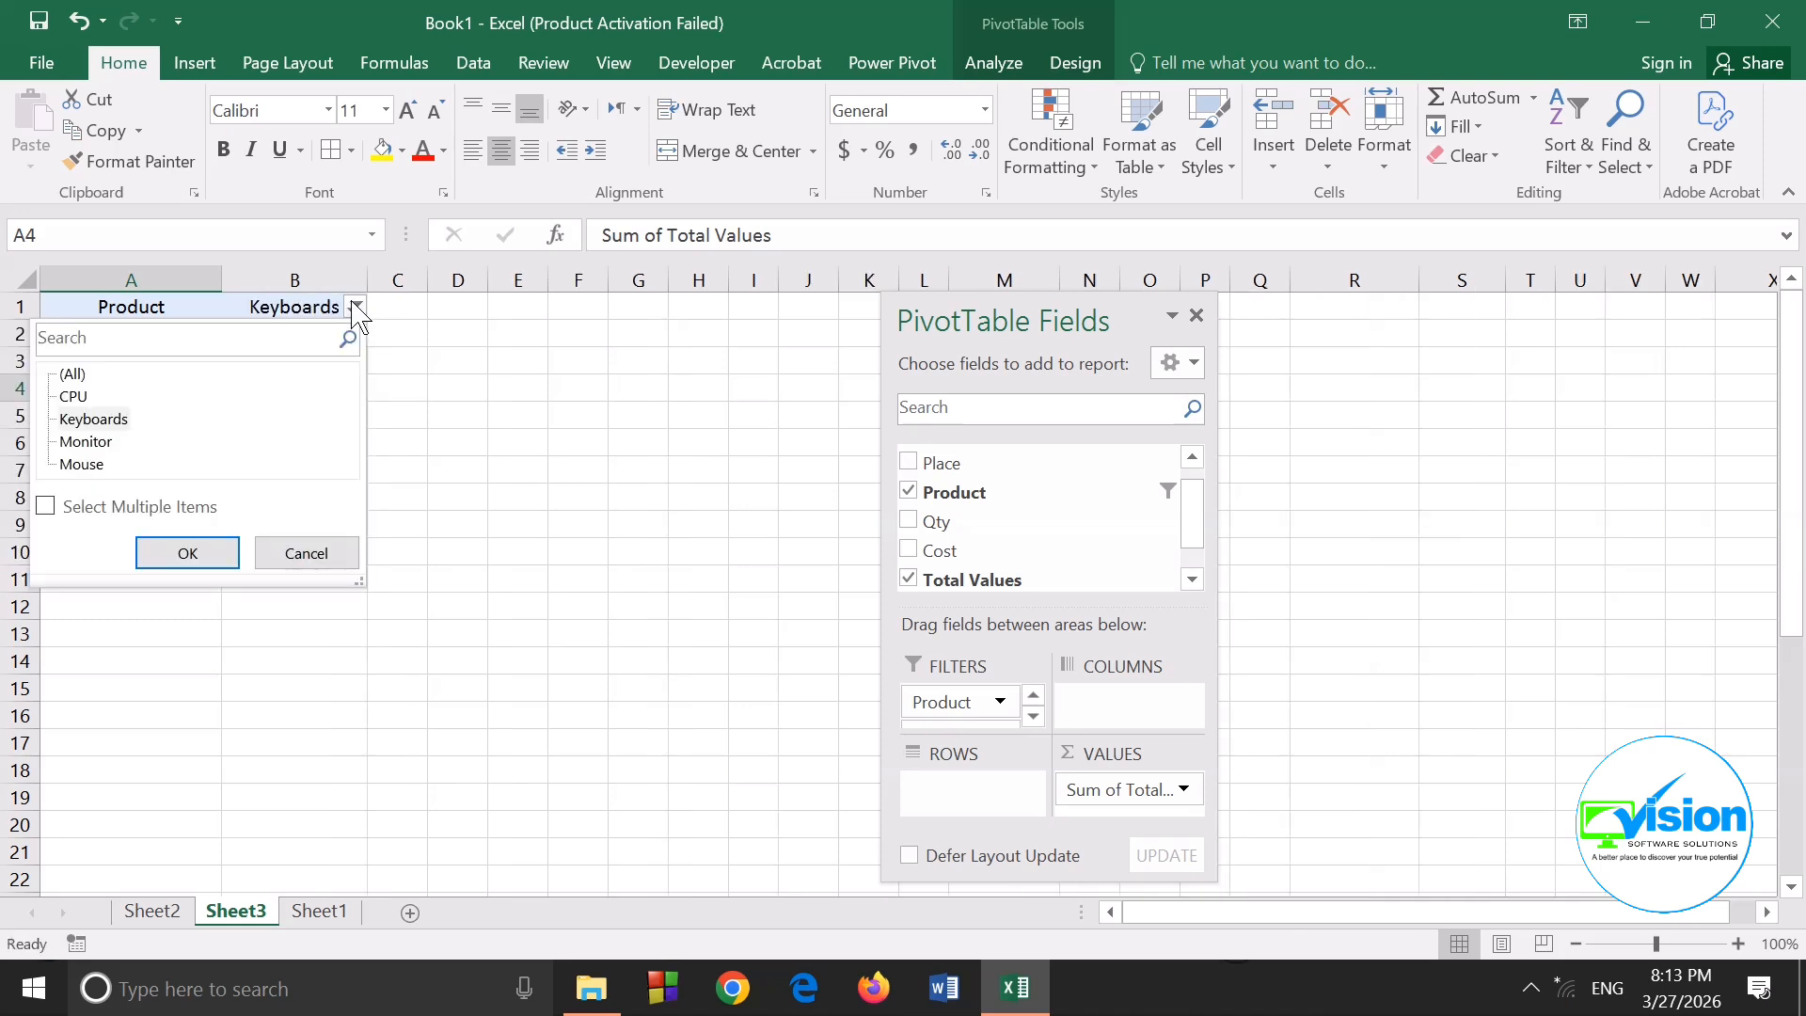
{"action": "left_click", "coordinate": [91, 442]}
{"action": "left_click", "coordinate": [187, 552]}
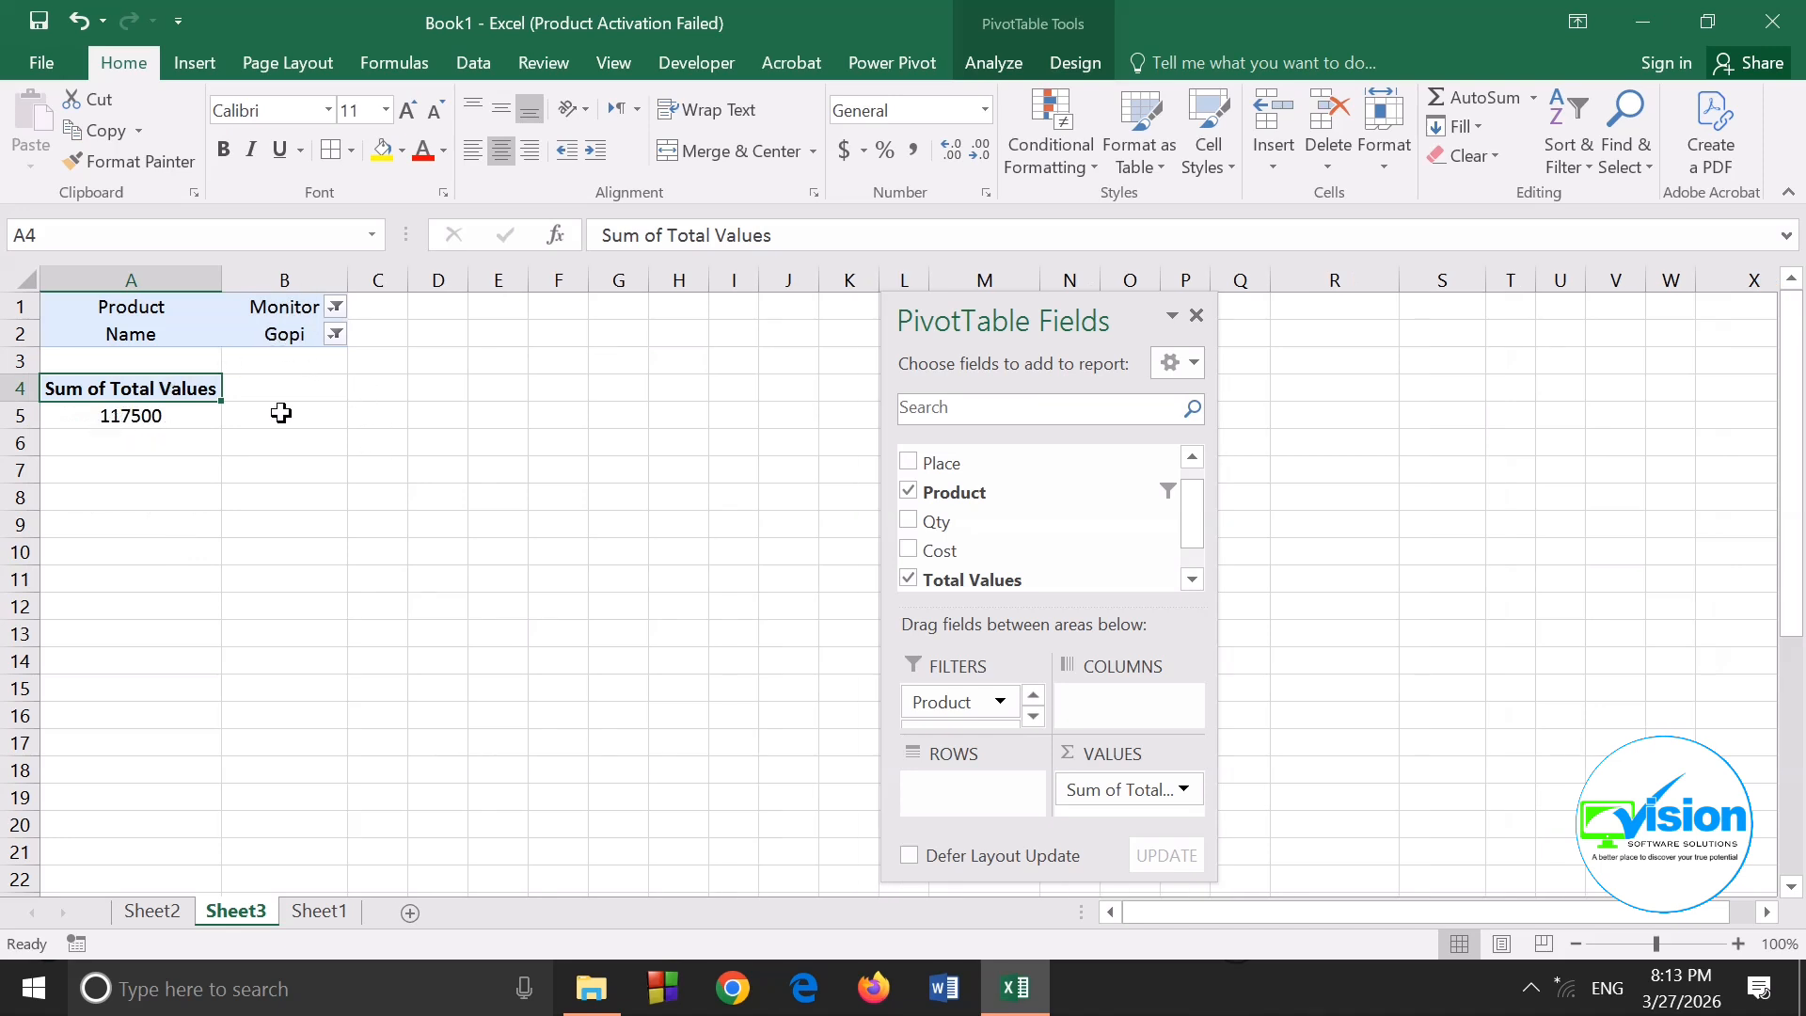
Change the PivotTable's Product filter to Mouse, keeping the Name filter applied
{"action": "left_click", "coordinate": [336, 307]}
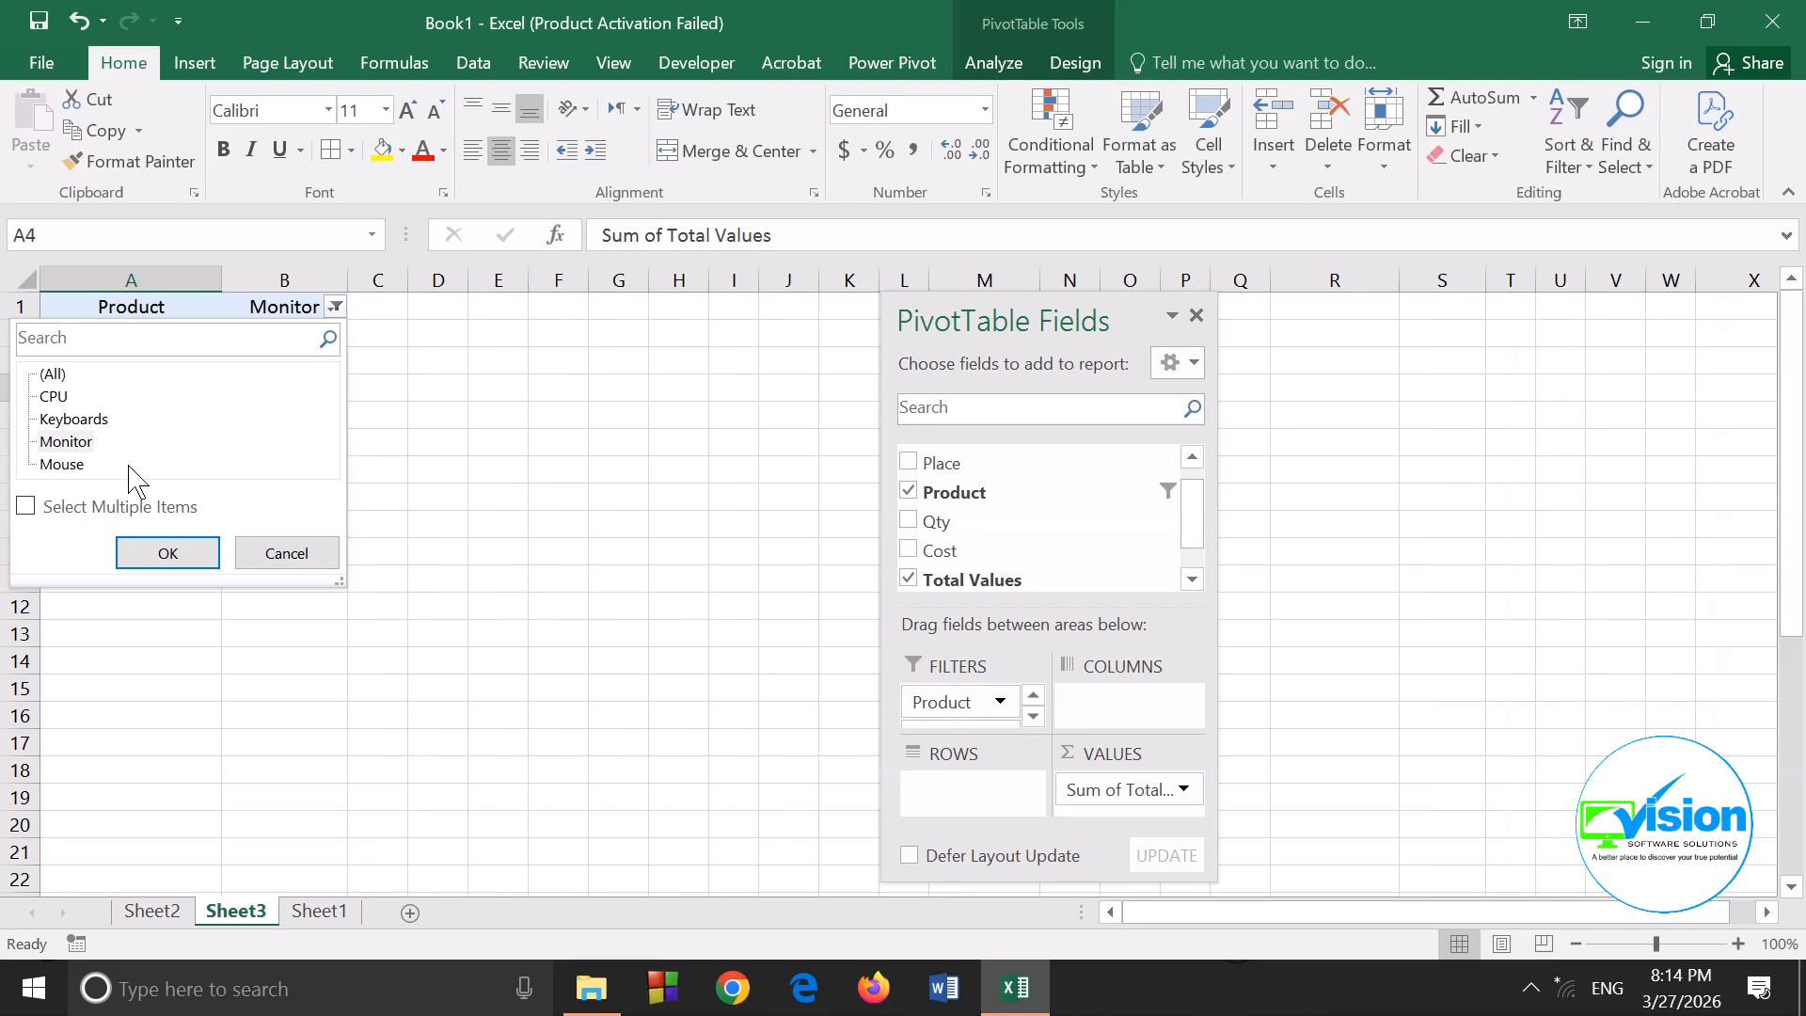
{"action": "left_click", "coordinate": [58, 463]}
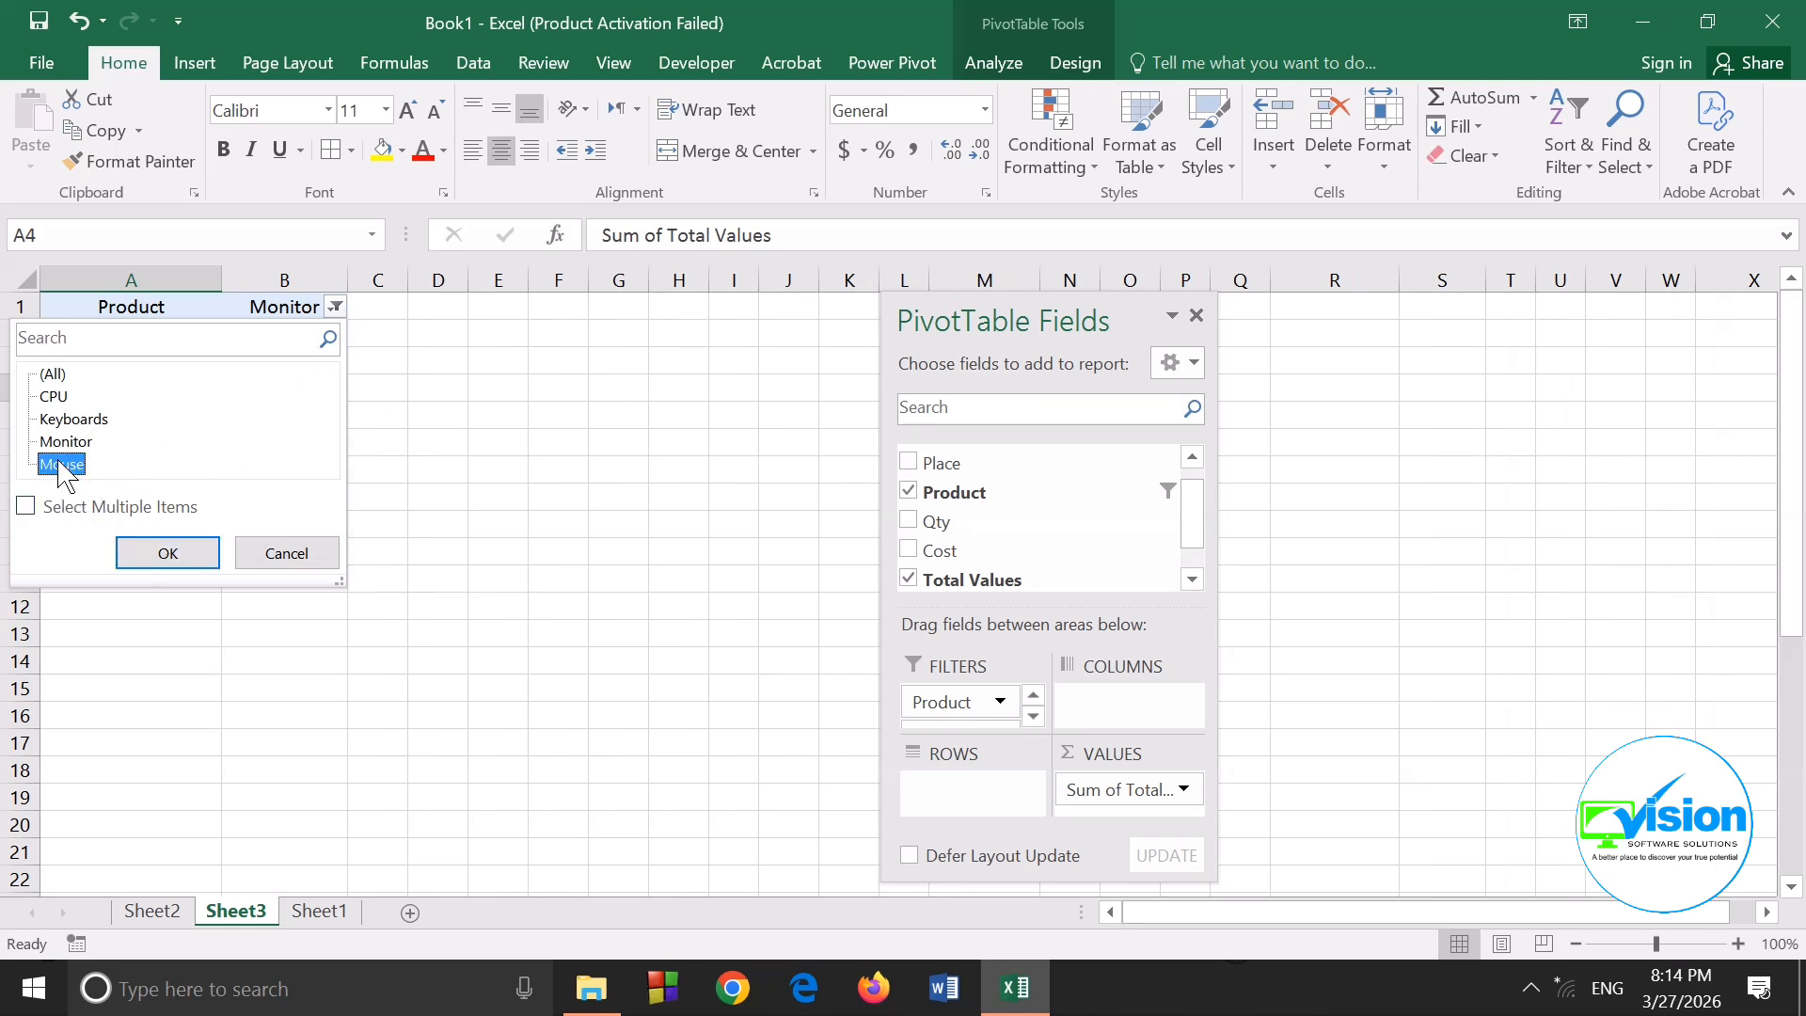
{"action": "left_click", "coordinate": [167, 552]}
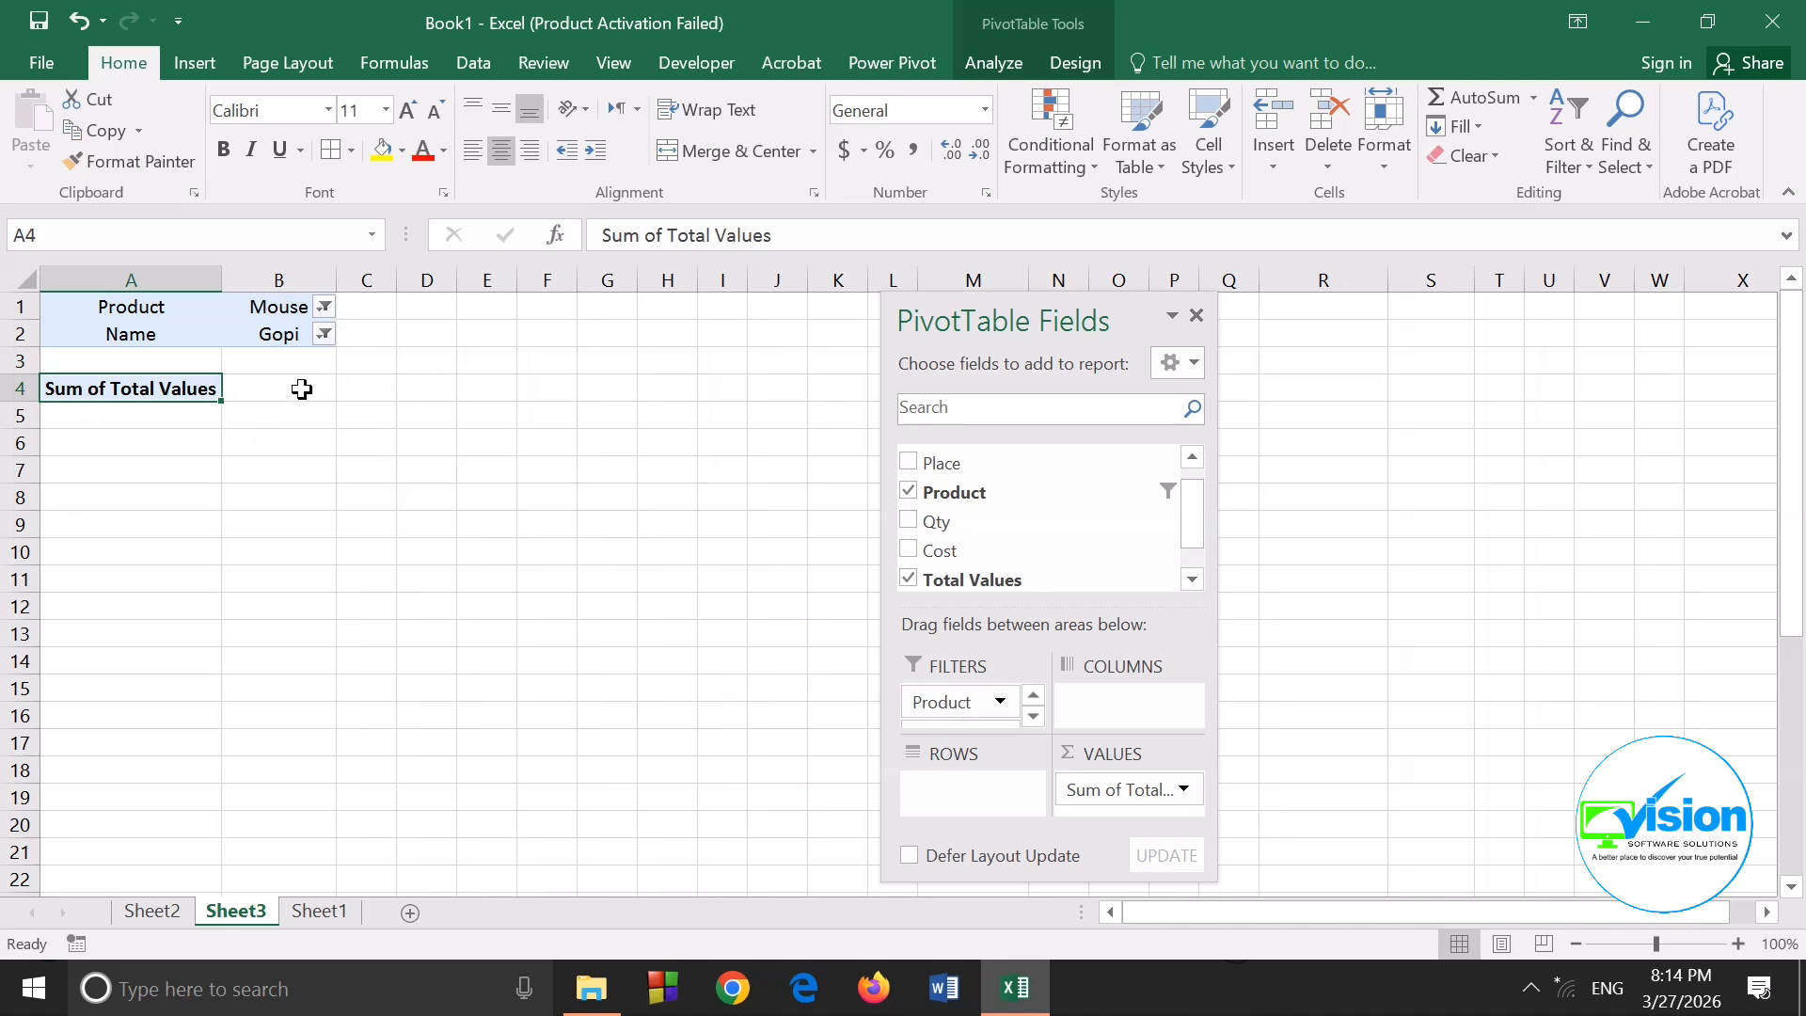
{"action": "scroll", "coordinate": [399, 473], "scroll_direction": "down", "scroll_amount": 1}
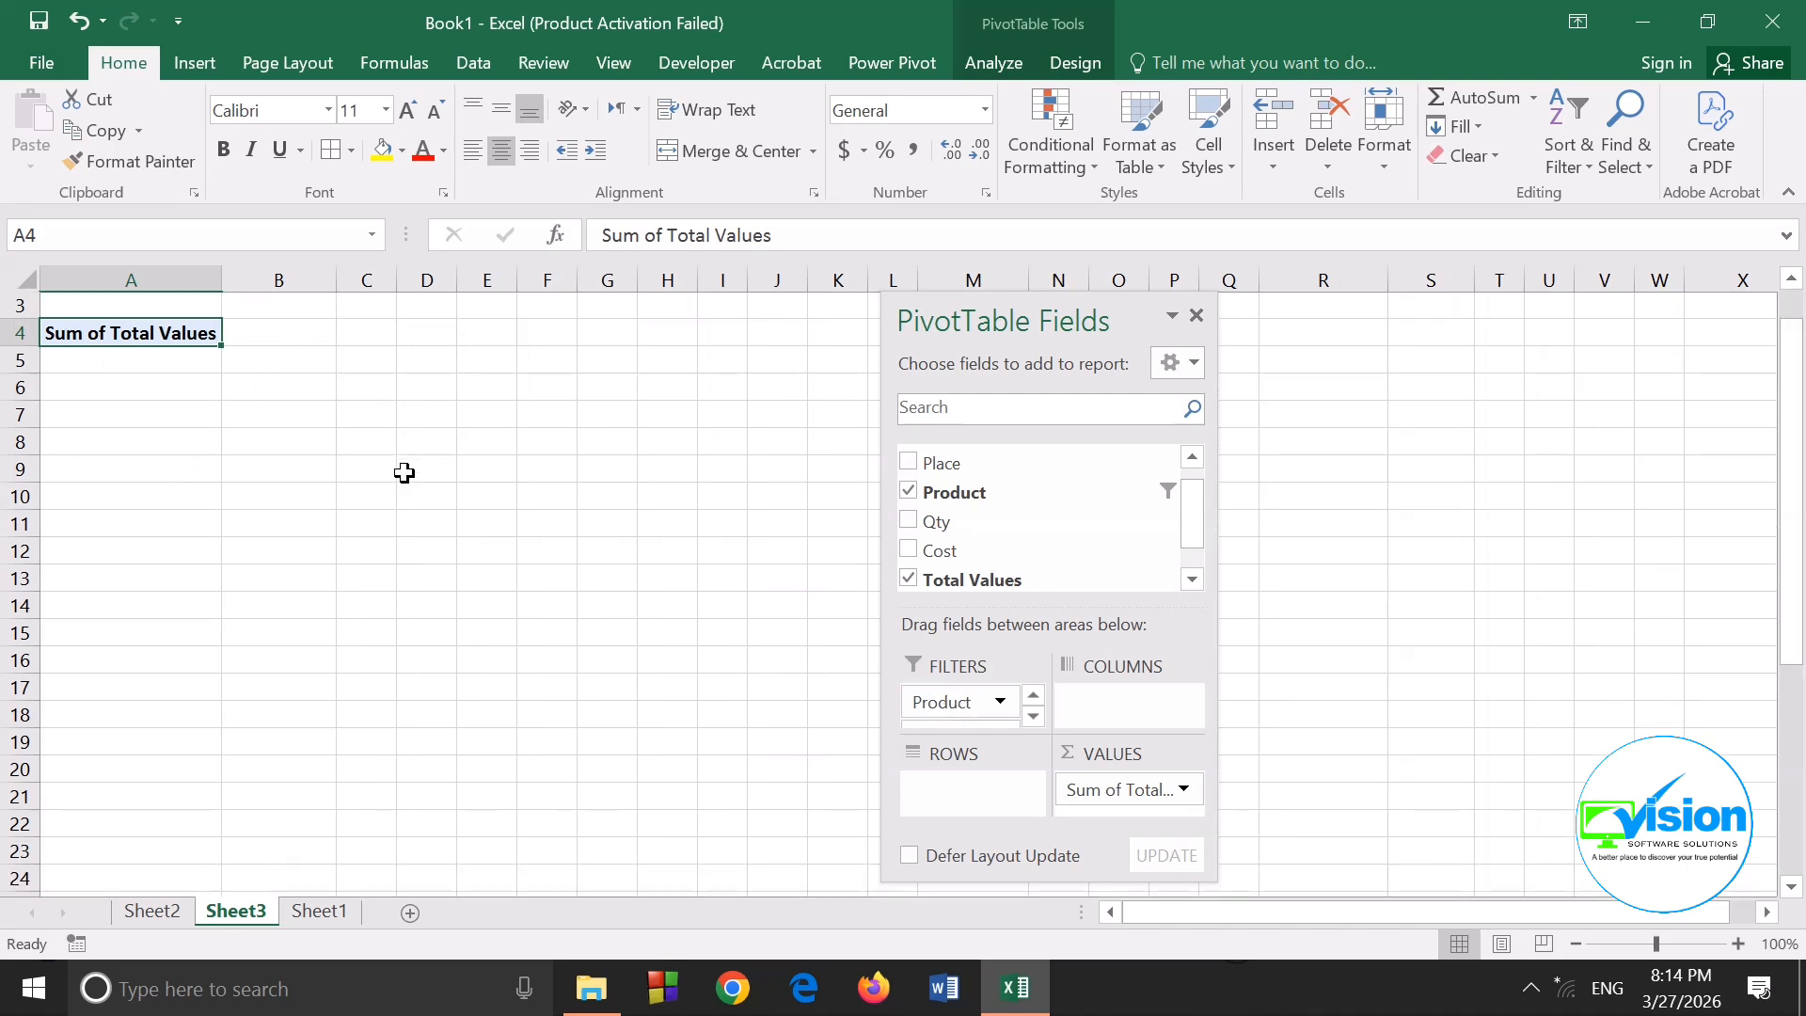
{"action": "scroll", "coordinate": [399, 473], "scroll_direction": "up", "scroll_amount": 1}
Remove the Product and Name fields from the Filters area, leaving only the sum of Total Values
{"action": "left_click_drag", "start_coordinate": [1000, 705], "coordinate": [1020, 504]}
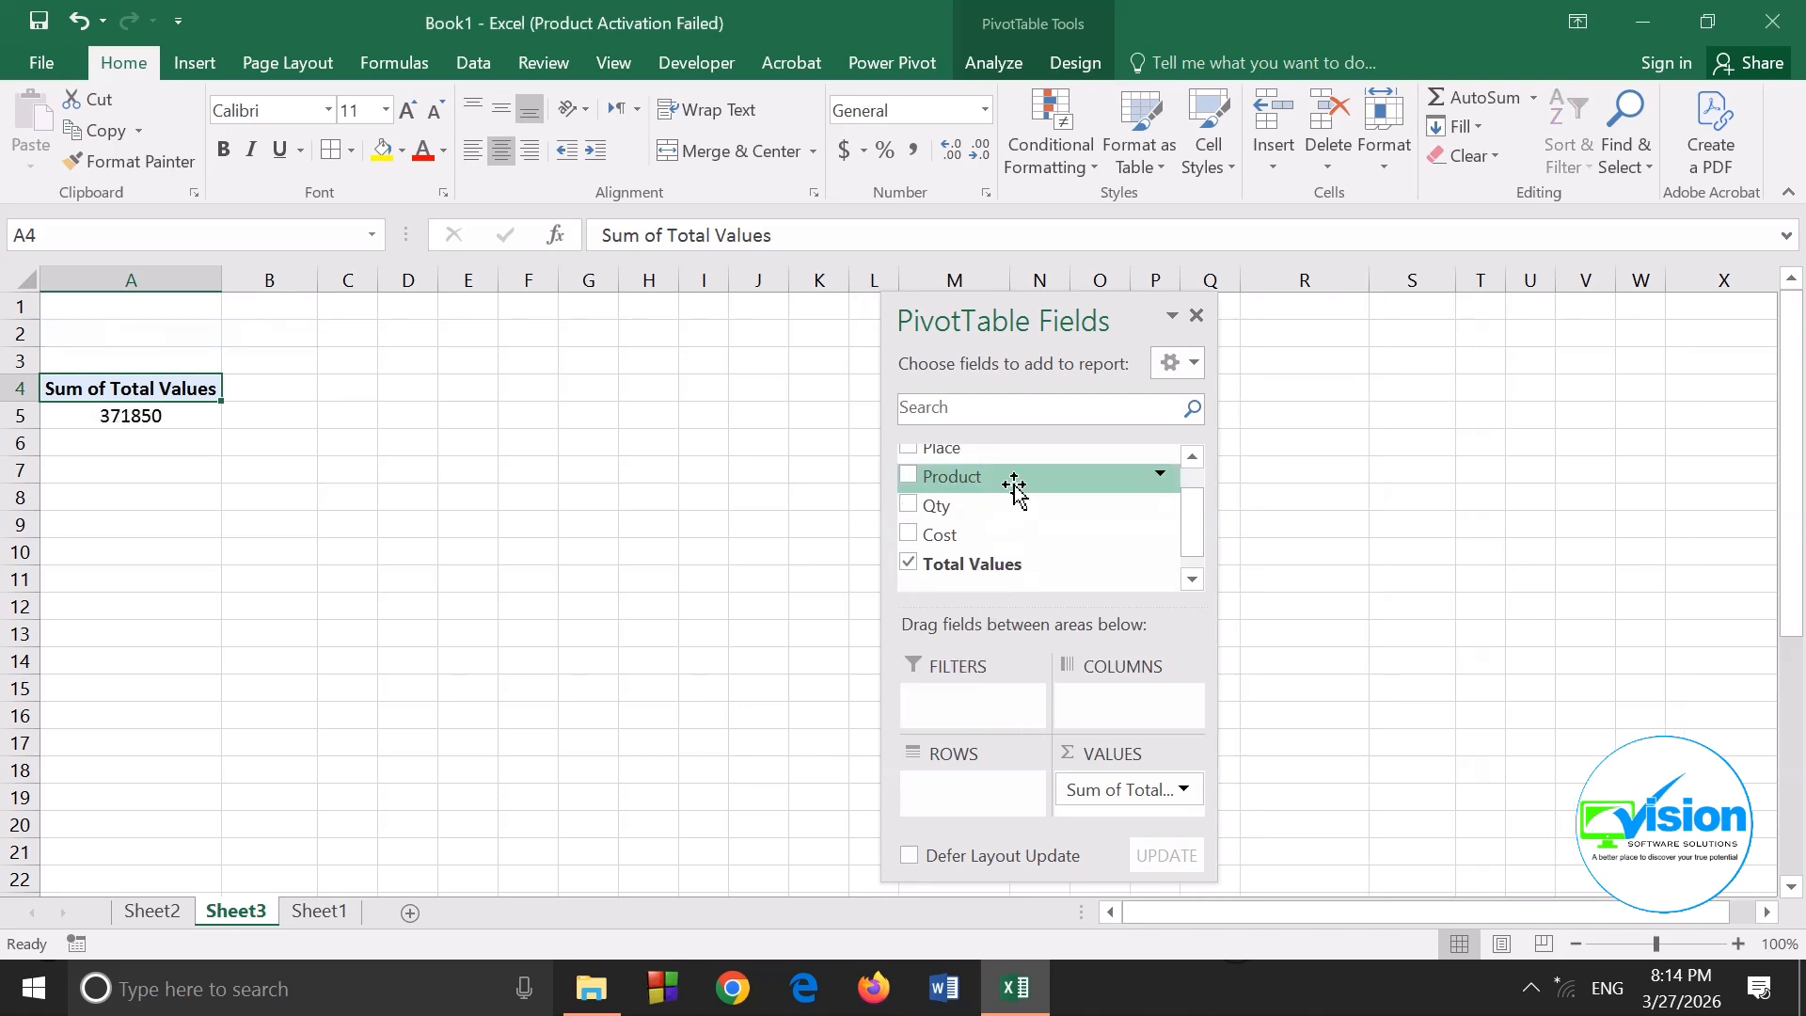
{"action": "scroll", "coordinate": [1015, 488], "scroll_direction": "up", "scroll_amount": 1}
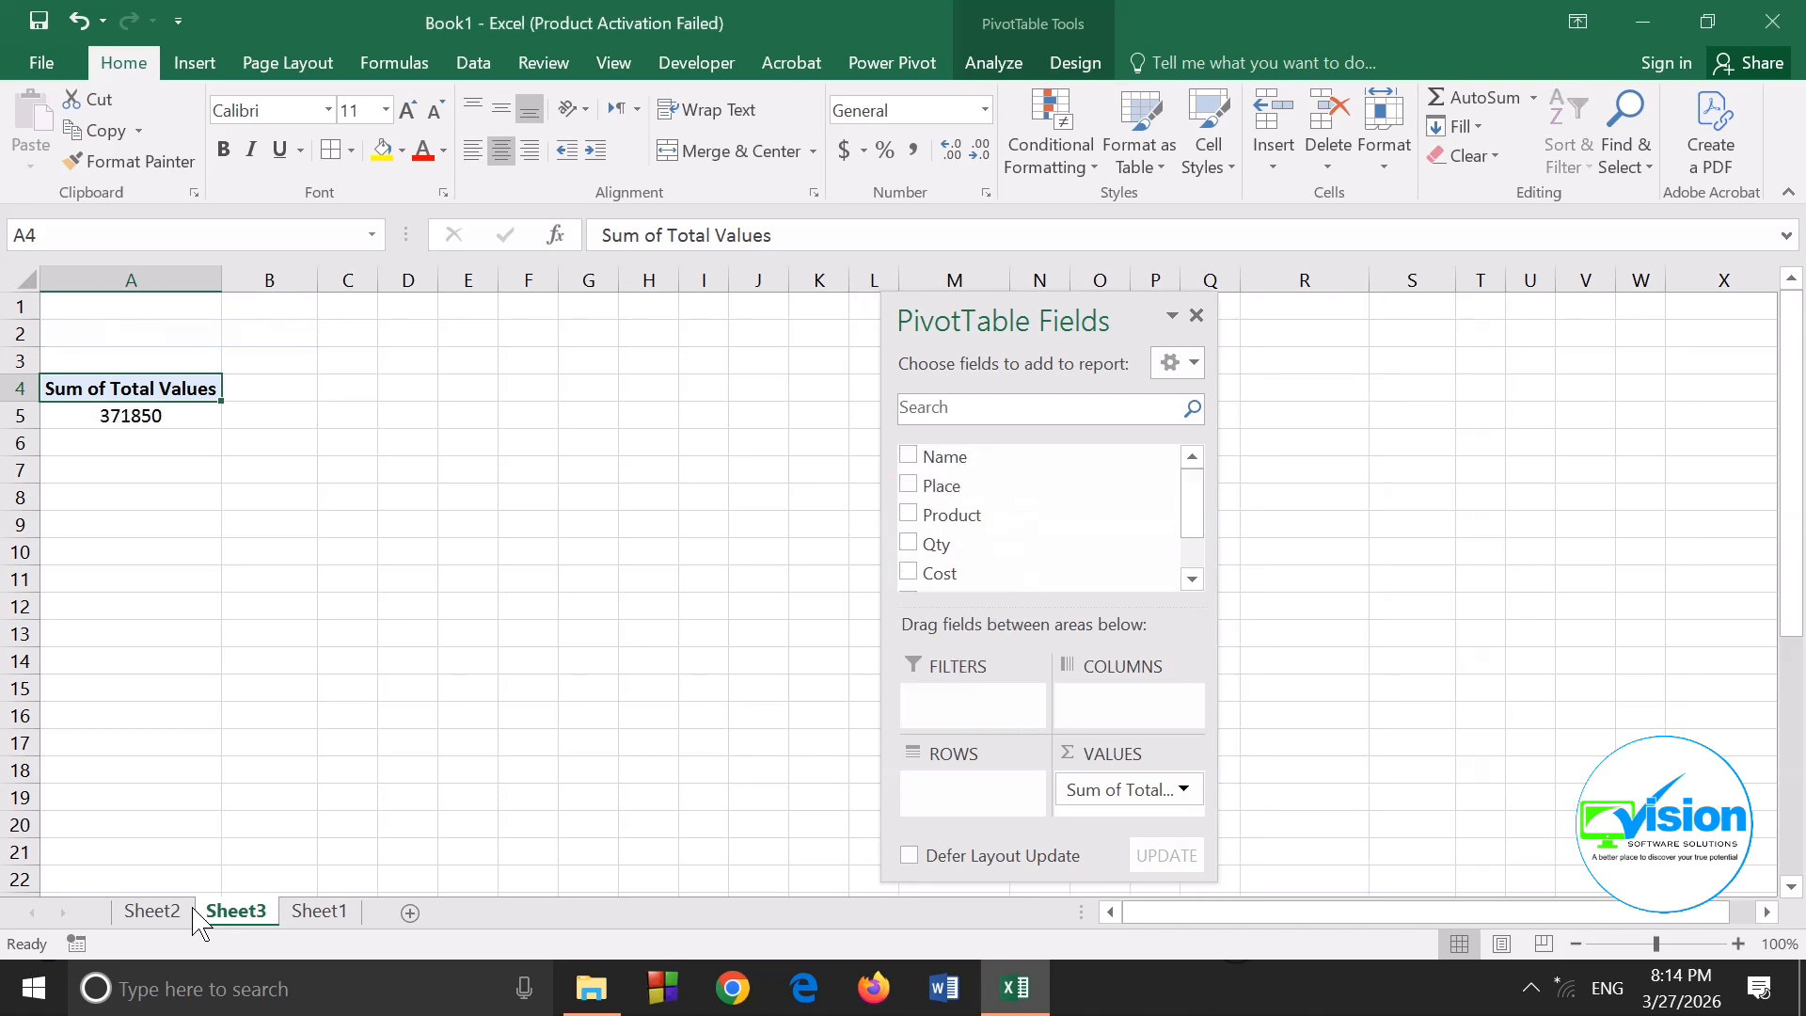
Review the source sales data on Sheet1 by selecting the range A1:F22, headers included
{"action": "left_click", "coordinate": [340, 915]}
{"action": "scroll", "coordinate": [324, 539], "scroll_direction": "up", "scroll_amount": 1}
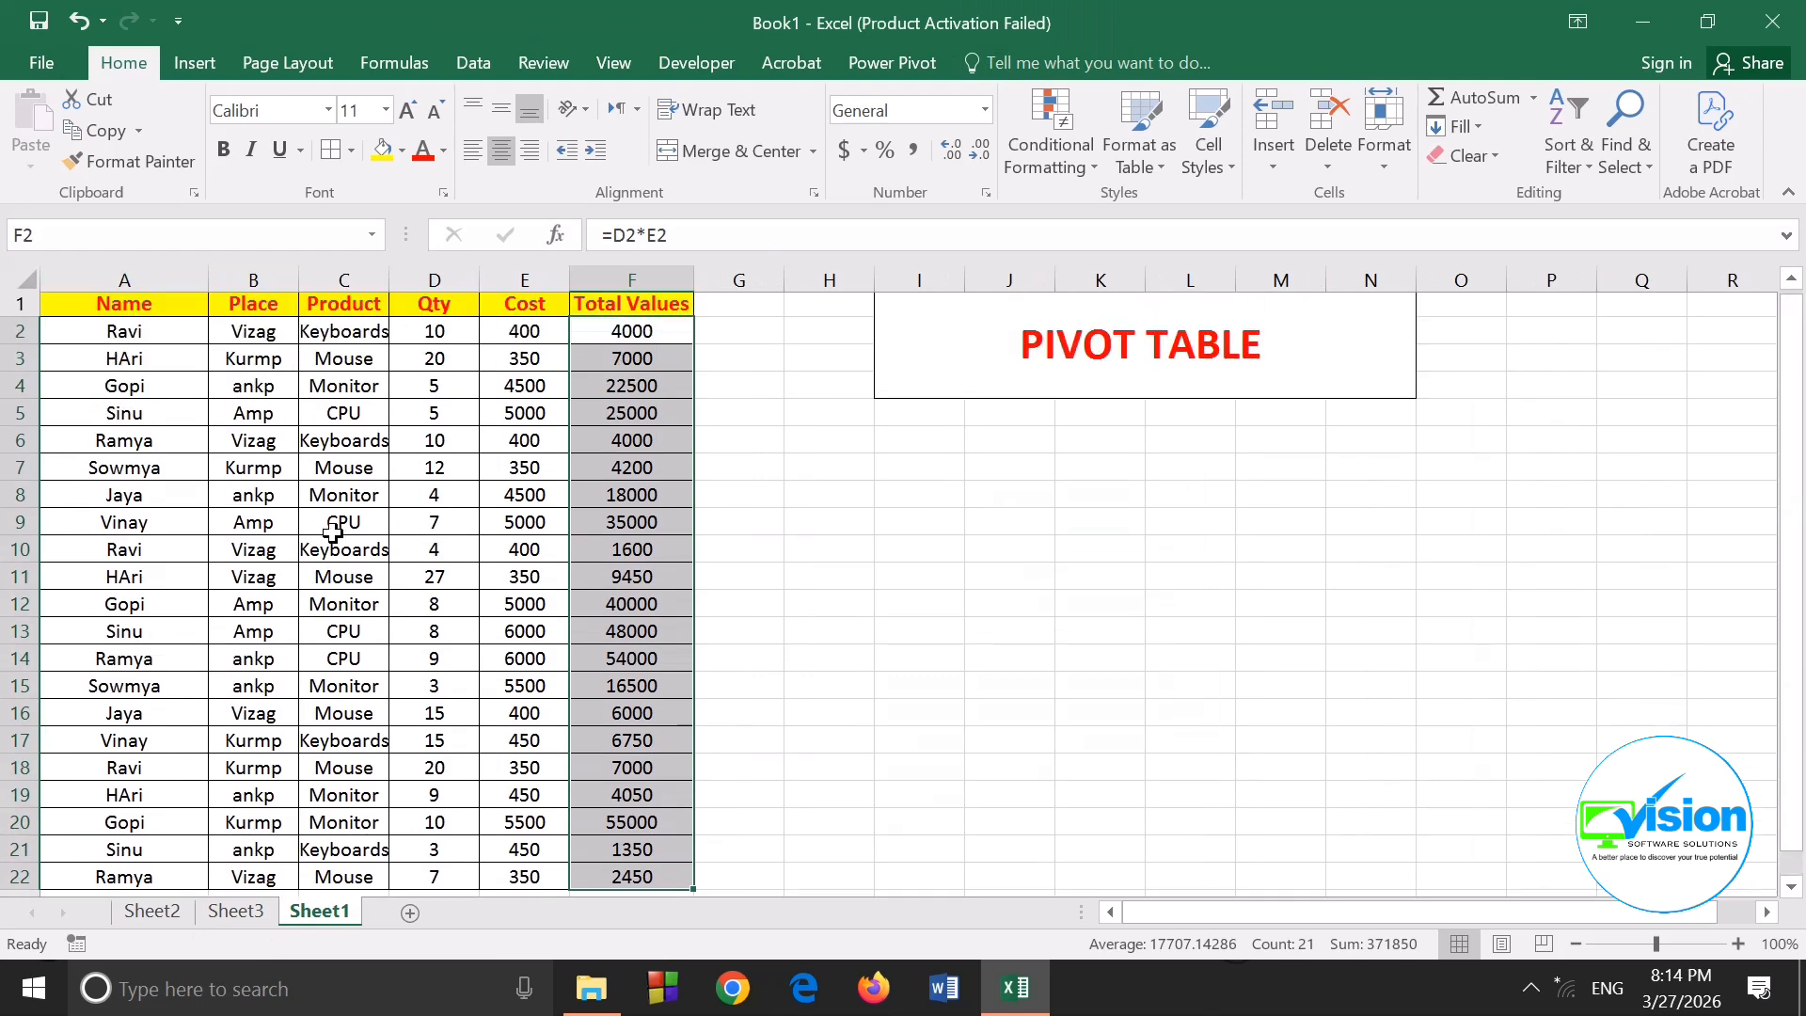
{"action": "left_click_drag", "start_coordinate": [94, 319], "coordinate": [611, 809]}
{"action": "scroll", "coordinate": [1223, 671], "scroll_direction": "up", "scroll_amount": 1}
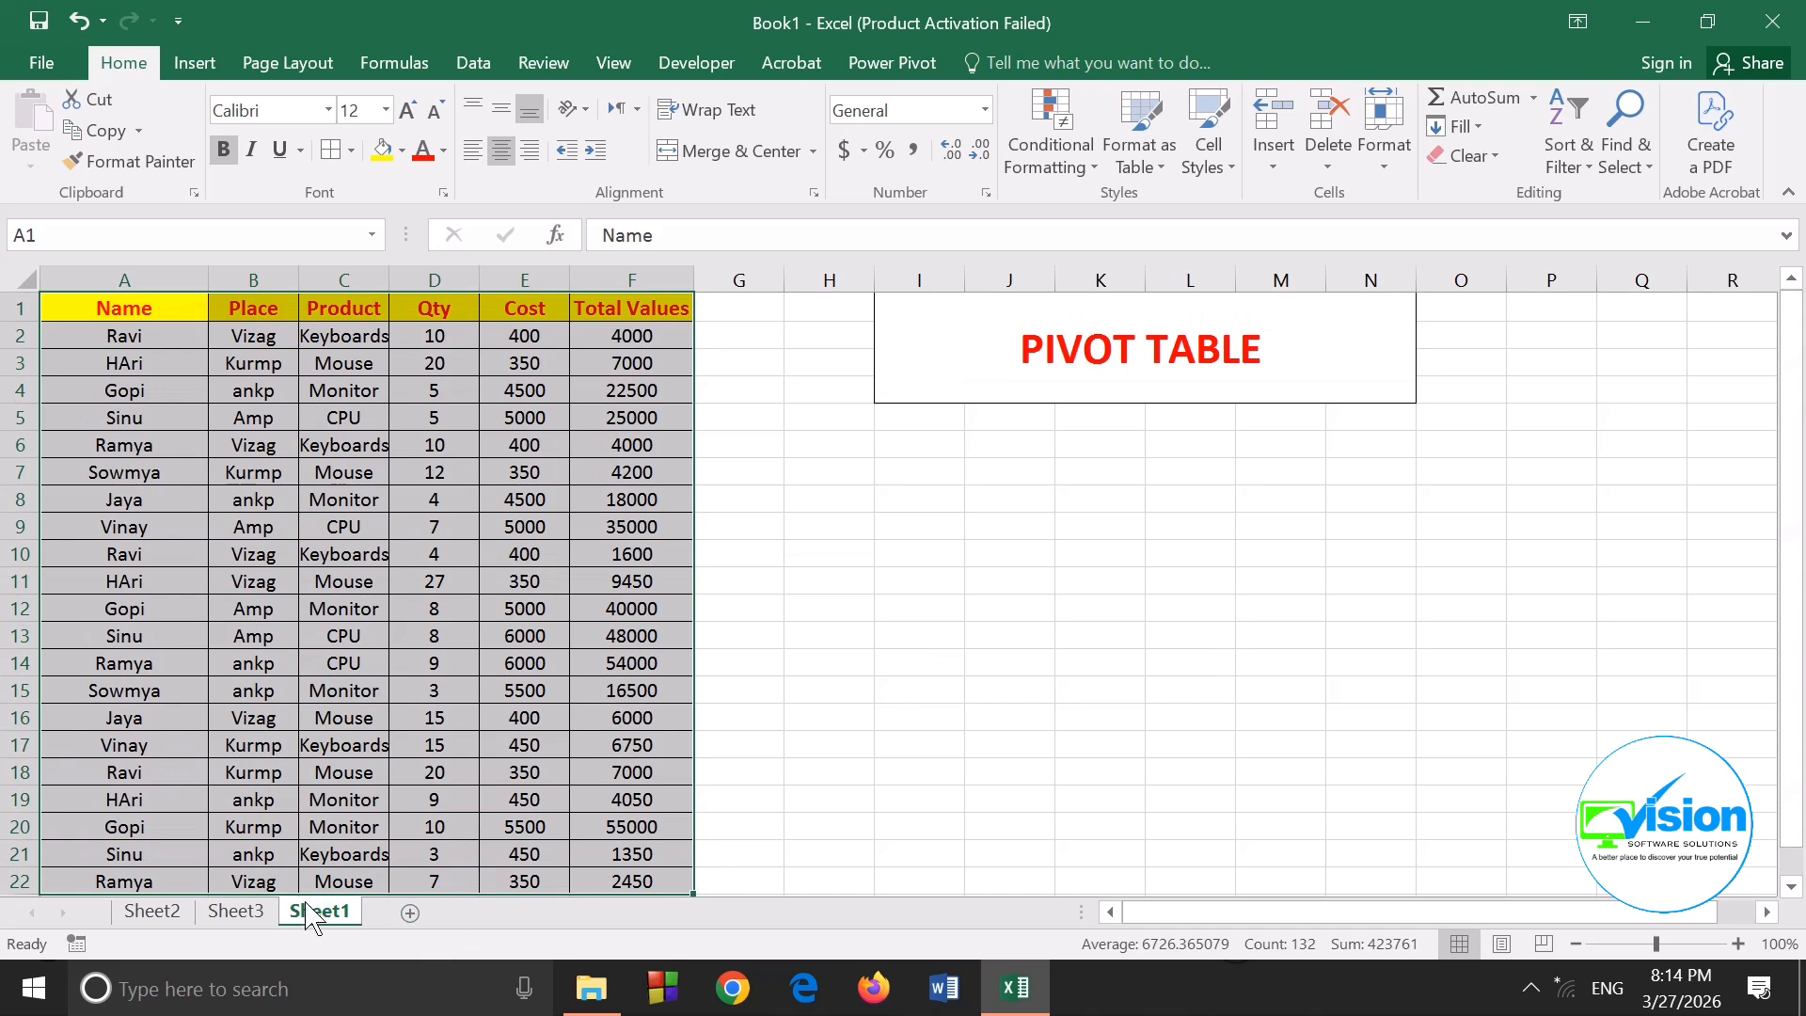
Lay out the Sheet3 PivotTable with Name in Rows, Place in Columns and Product in Filters
{"action": "left_click", "coordinate": [237, 912]}
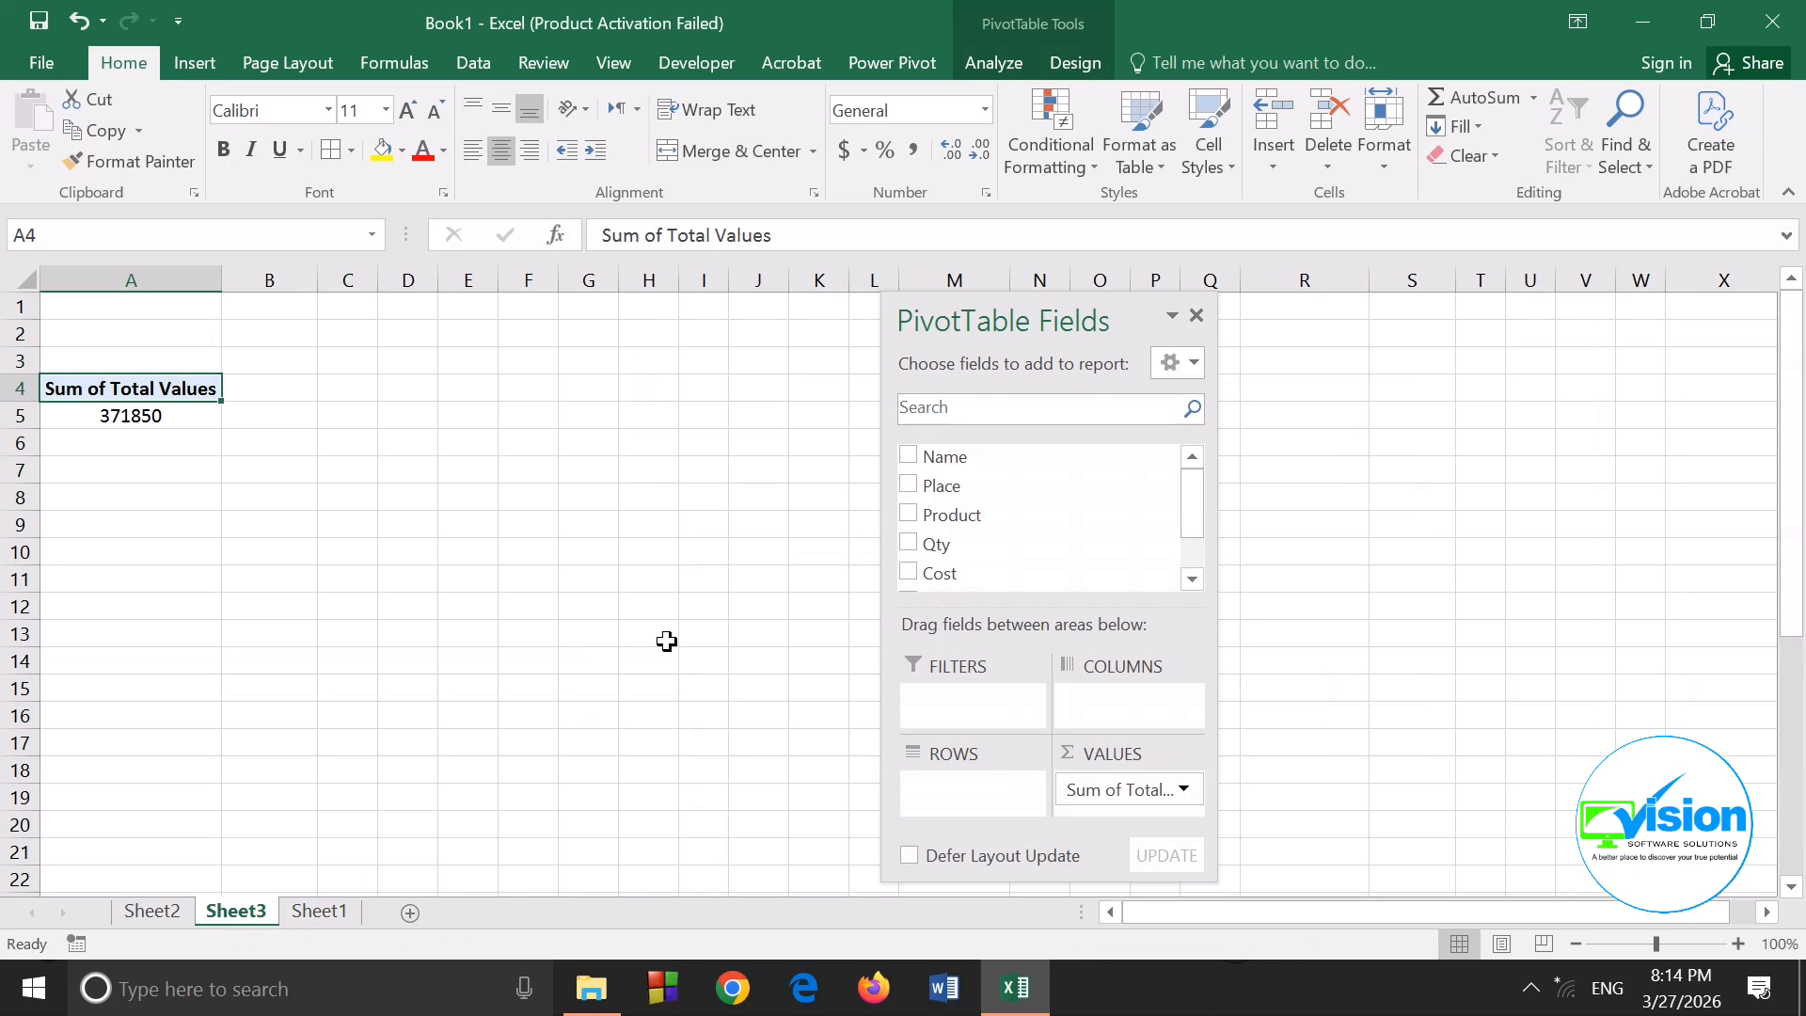
{"action": "left_click_drag", "start_coordinate": [939, 465], "coordinate": [995, 807]}
{"action": "left_click_drag", "start_coordinate": [940, 485], "coordinate": [1102, 715]}
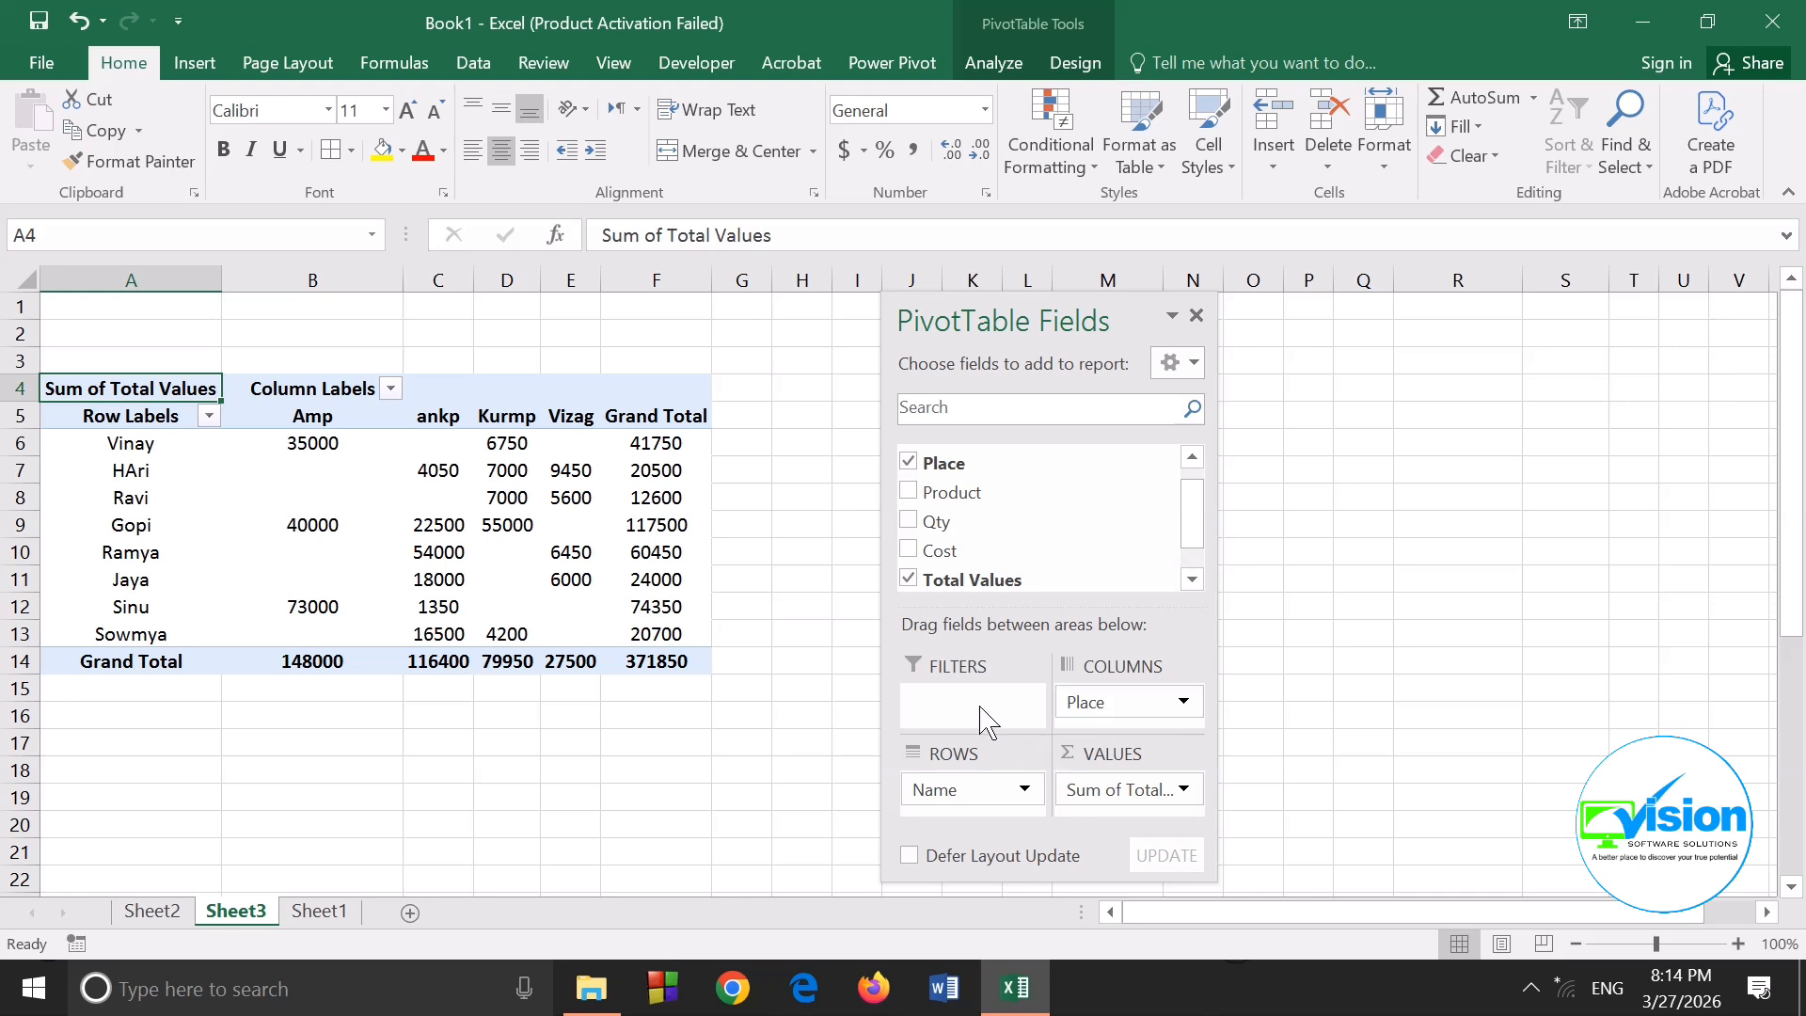
{"action": "left_click_drag", "start_coordinate": [952, 492], "coordinate": [979, 710]}
Filter the PivotTable by Product to CPU, and finally to Monitor
{"action": "left_click", "coordinate": [390, 335]}
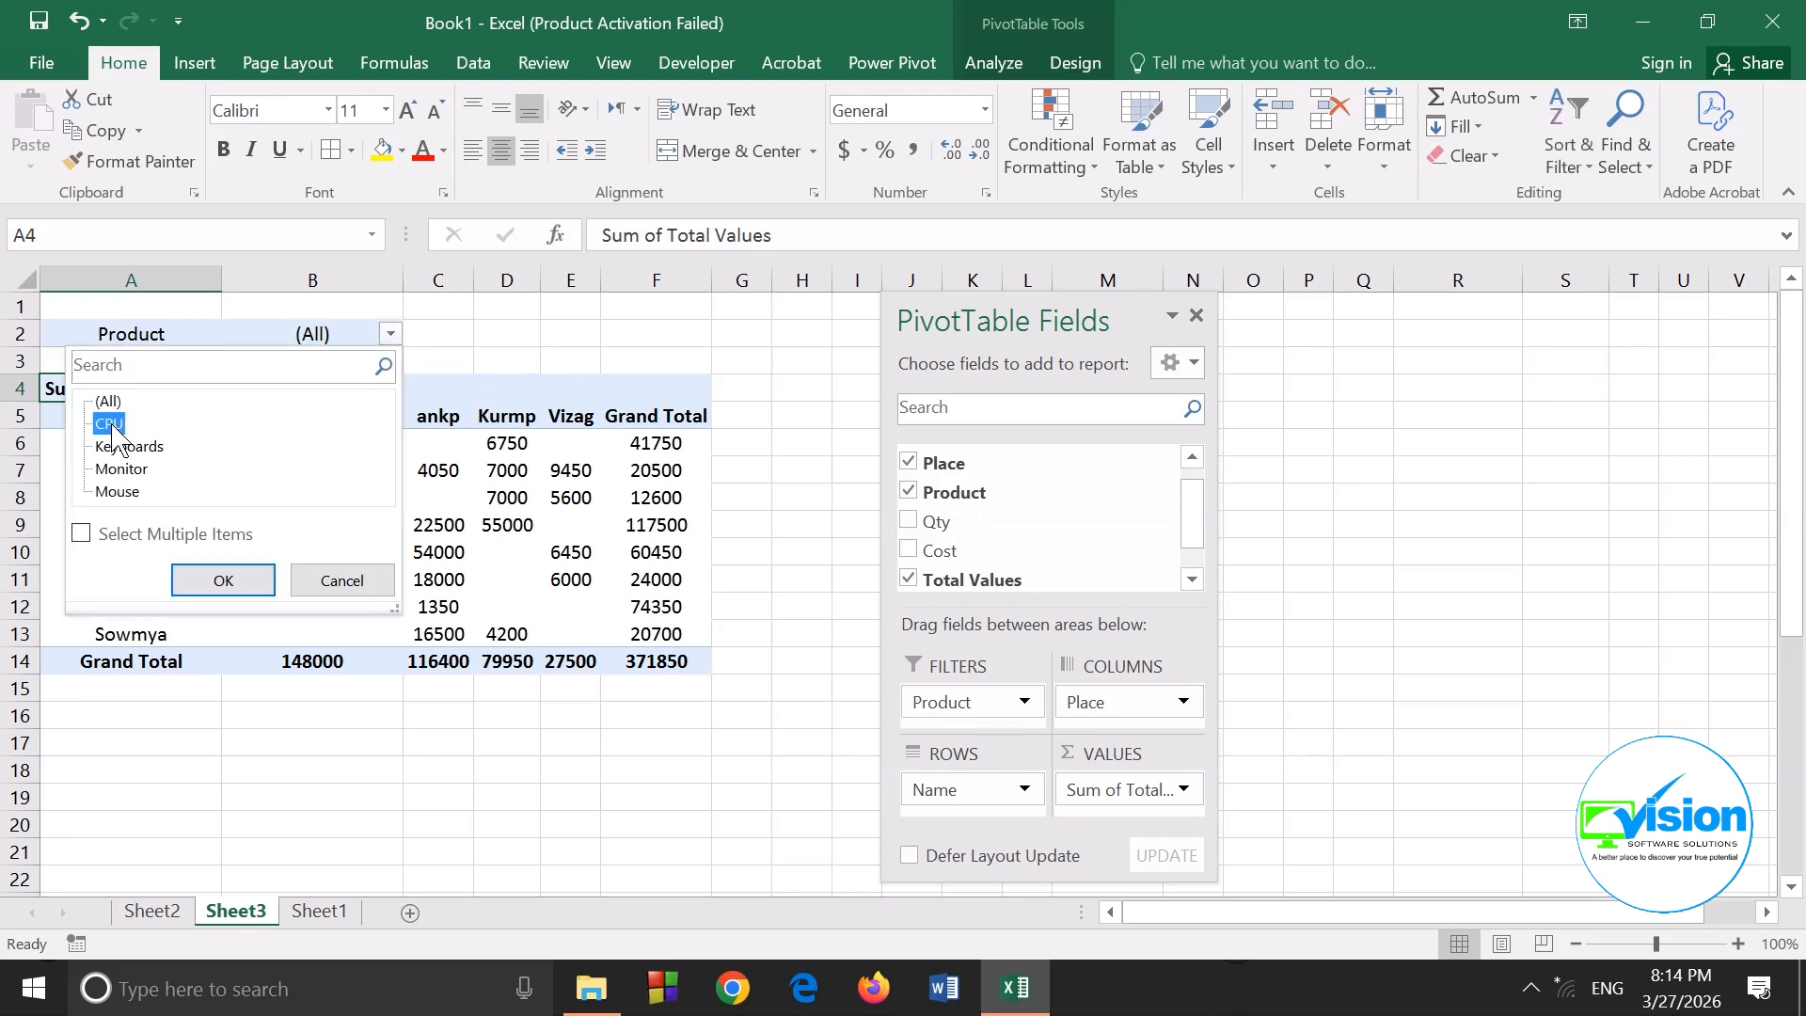
{"action": "left_click", "coordinate": [226, 579]}
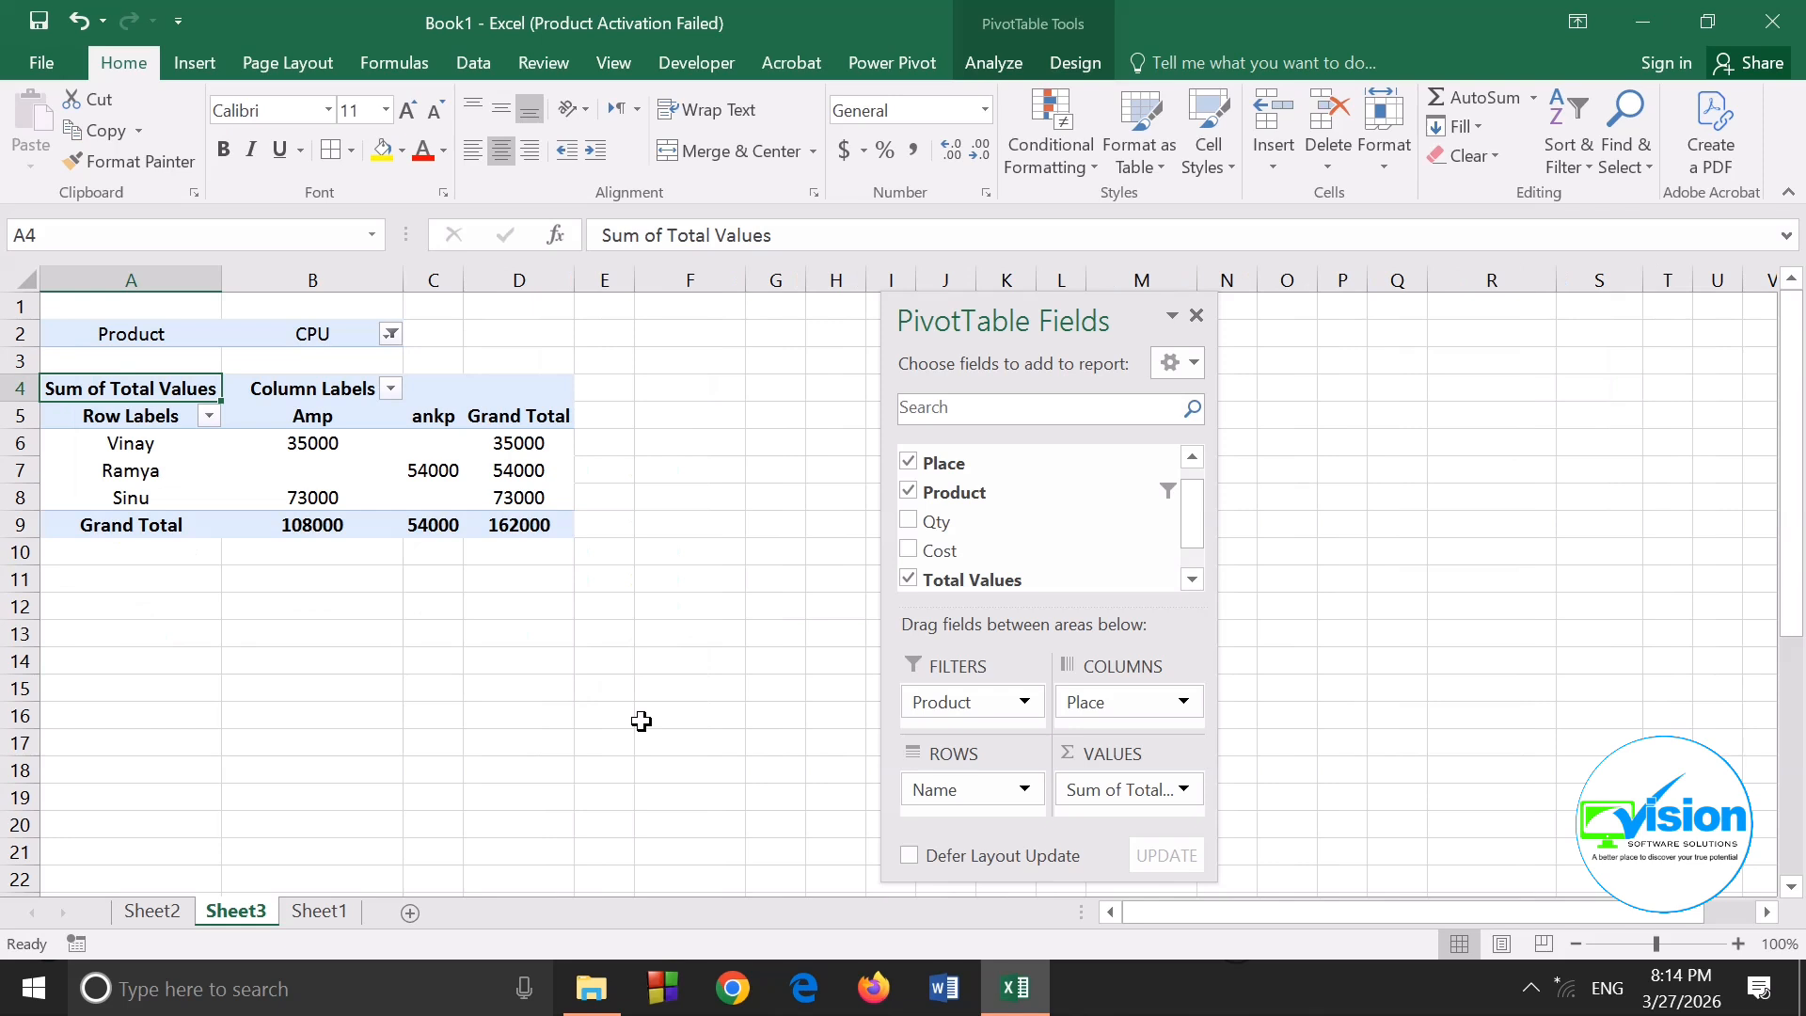
{"action": "left_click", "coordinate": [389, 334]}
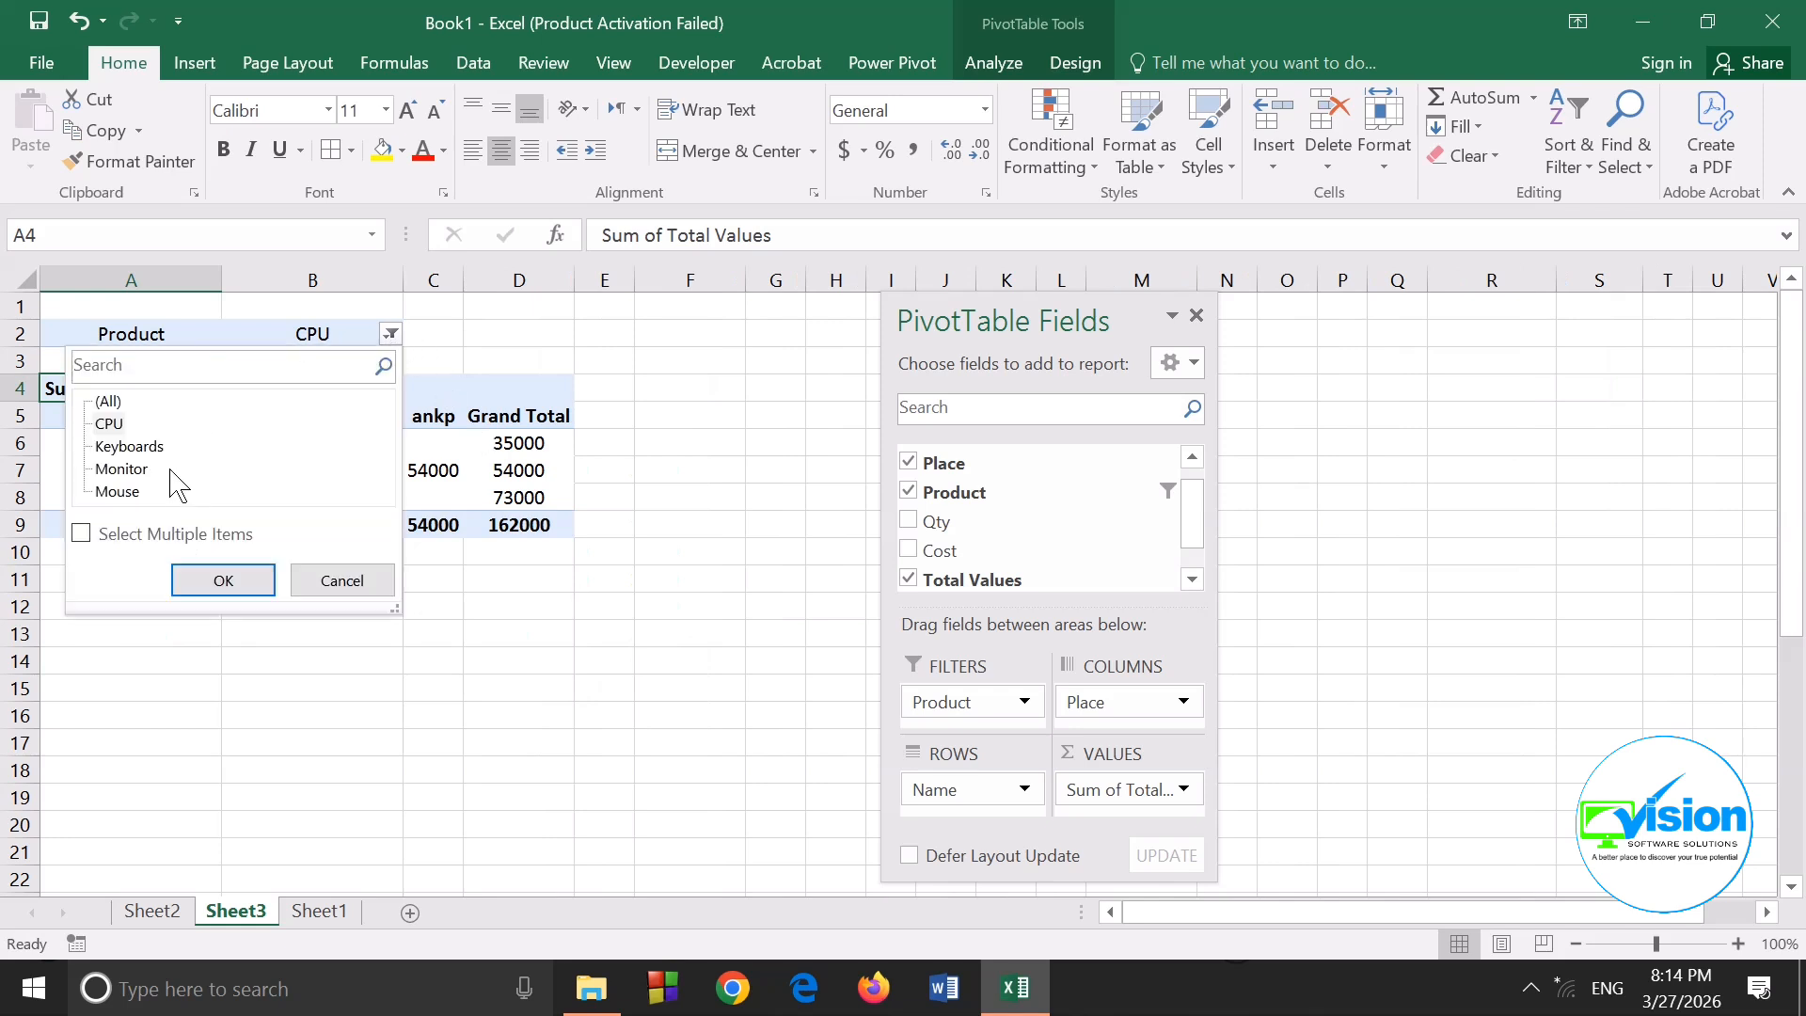
{"action": "left_click", "coordinate": [127, 469]}
{"action": "left_click", "coordinate": [223, 579]}
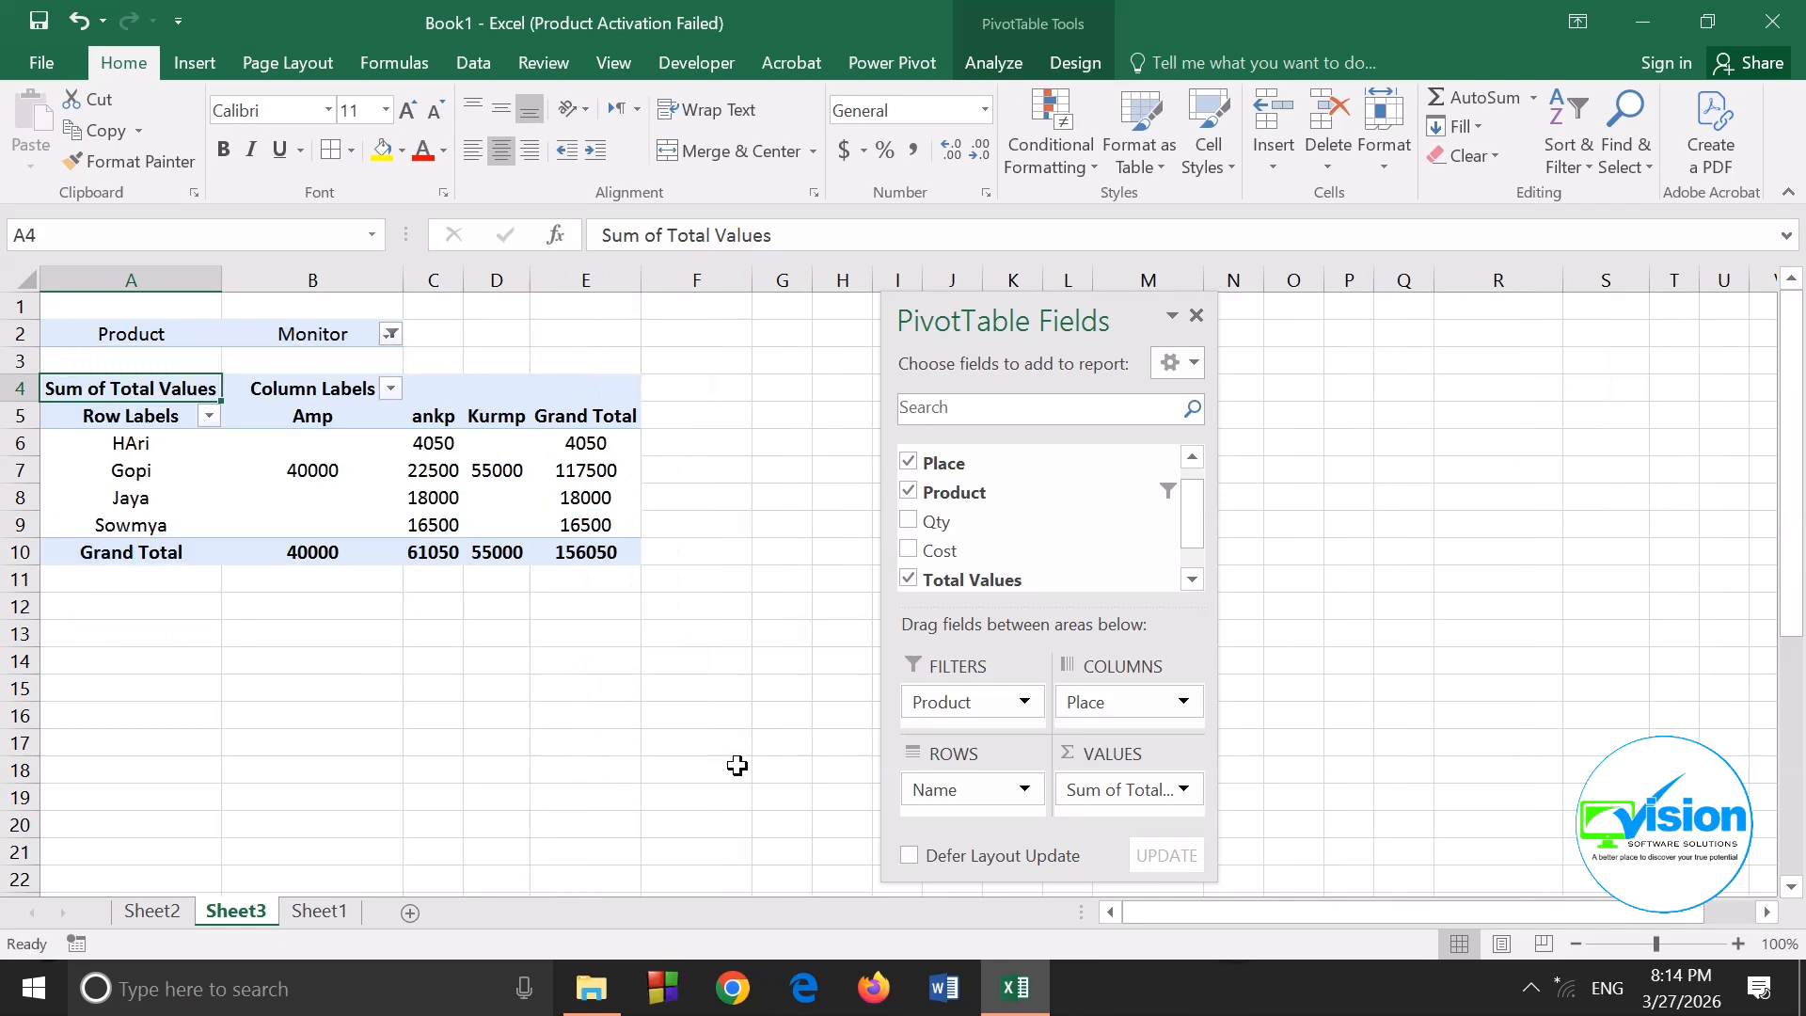